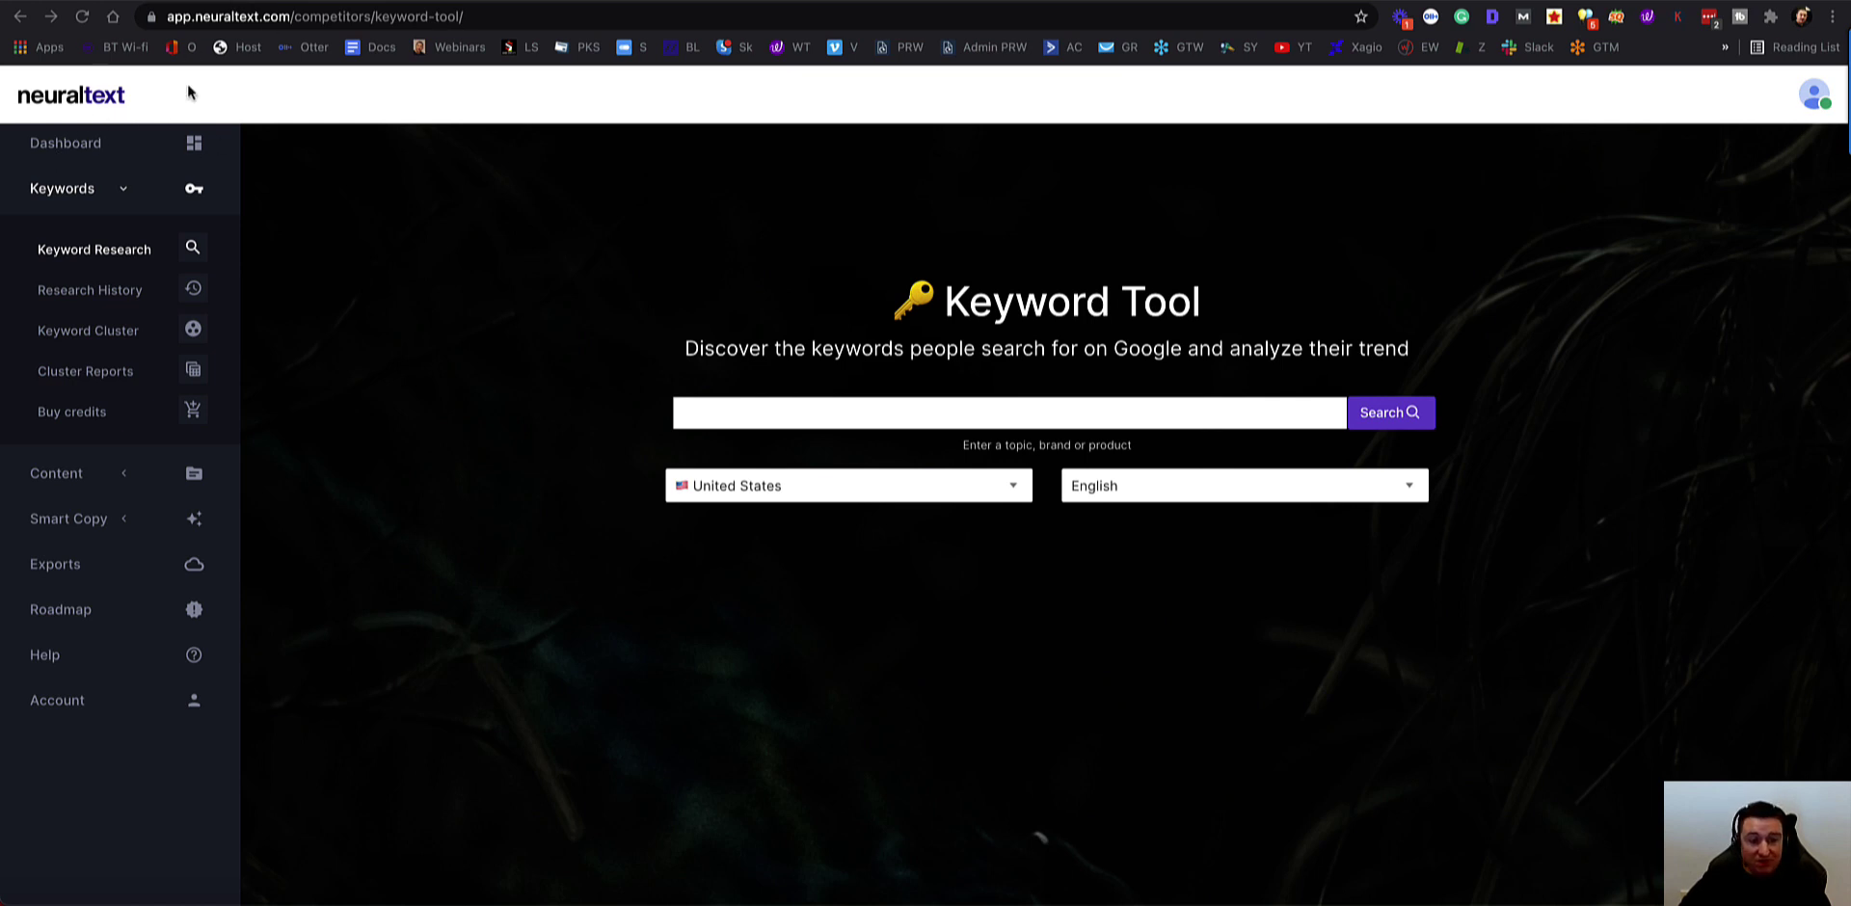
Step: Back in the Neuraltext Keyword Tool, set the search country to United Kingdom
key(ctrl+Tab)
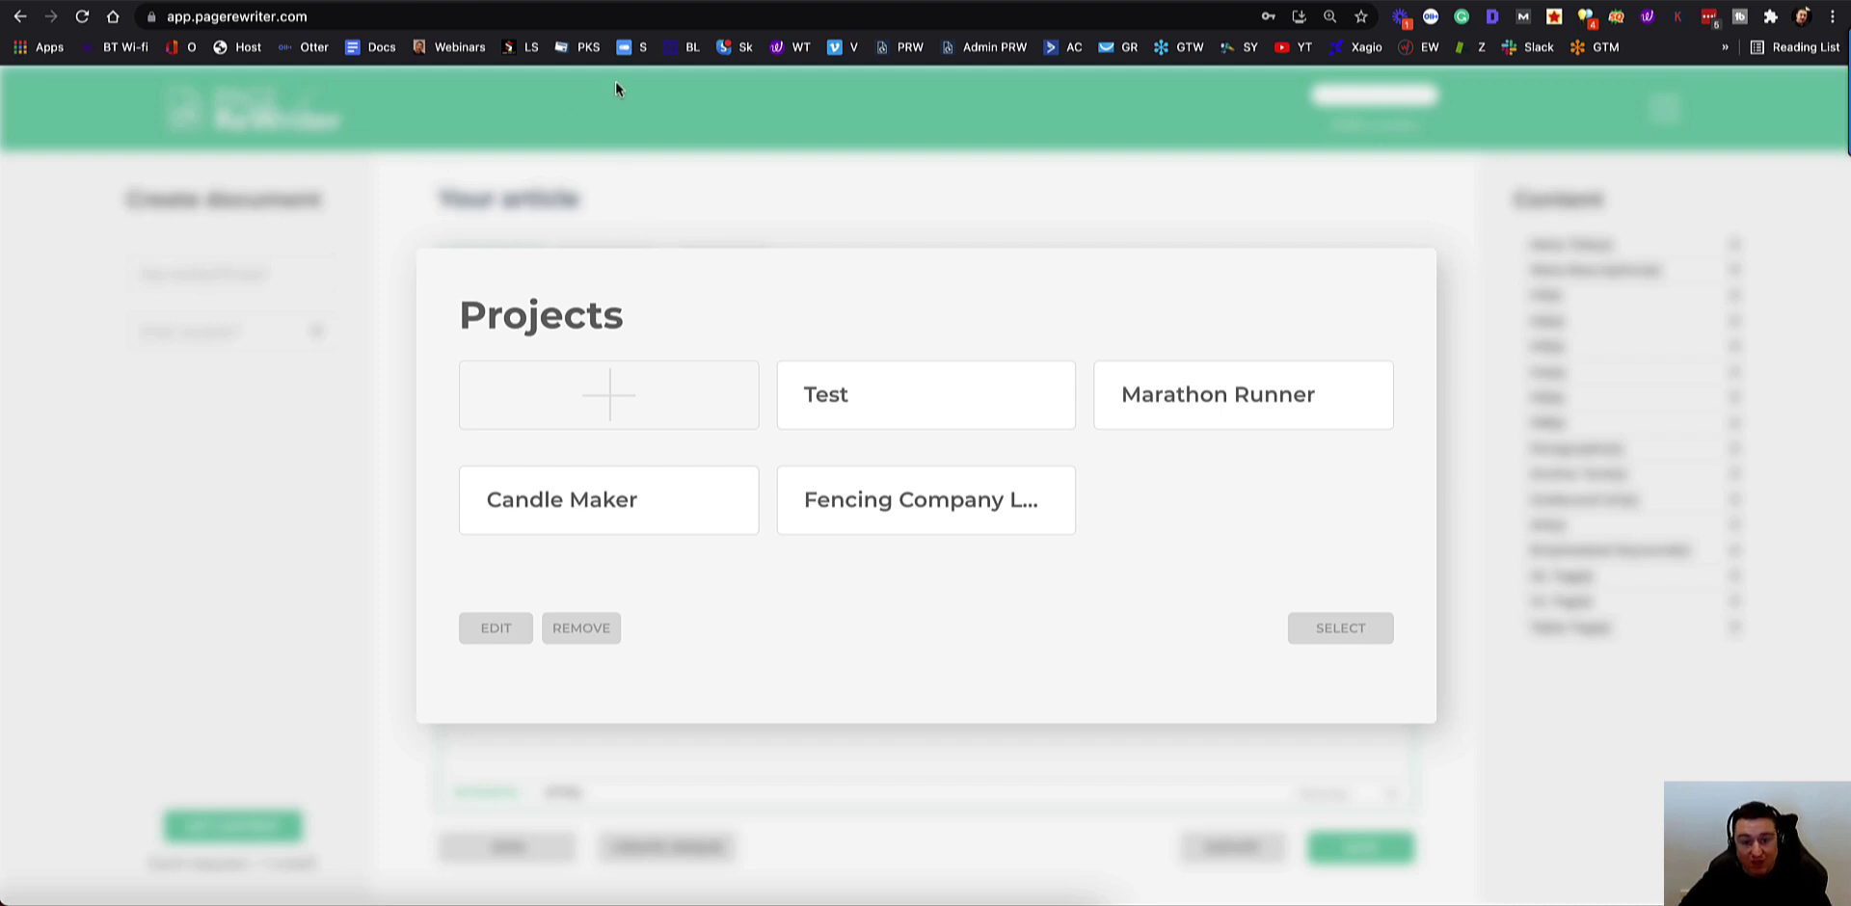
key(ctrl+Tab)
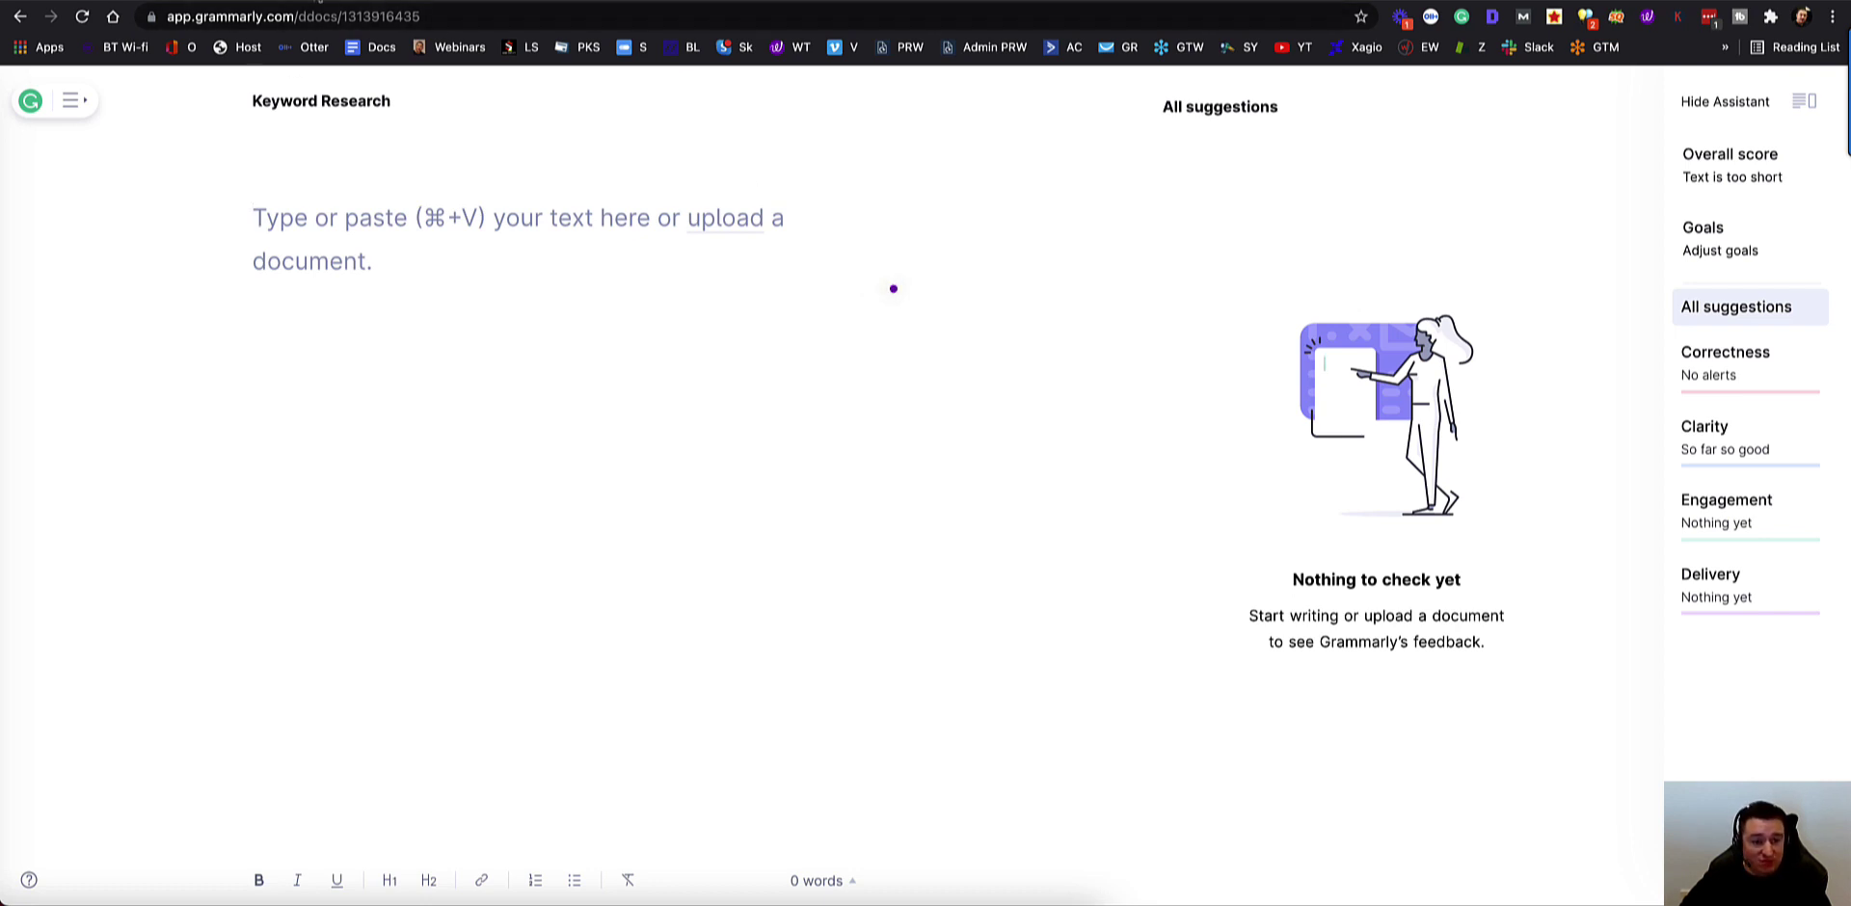
key(ctrl+Tab)
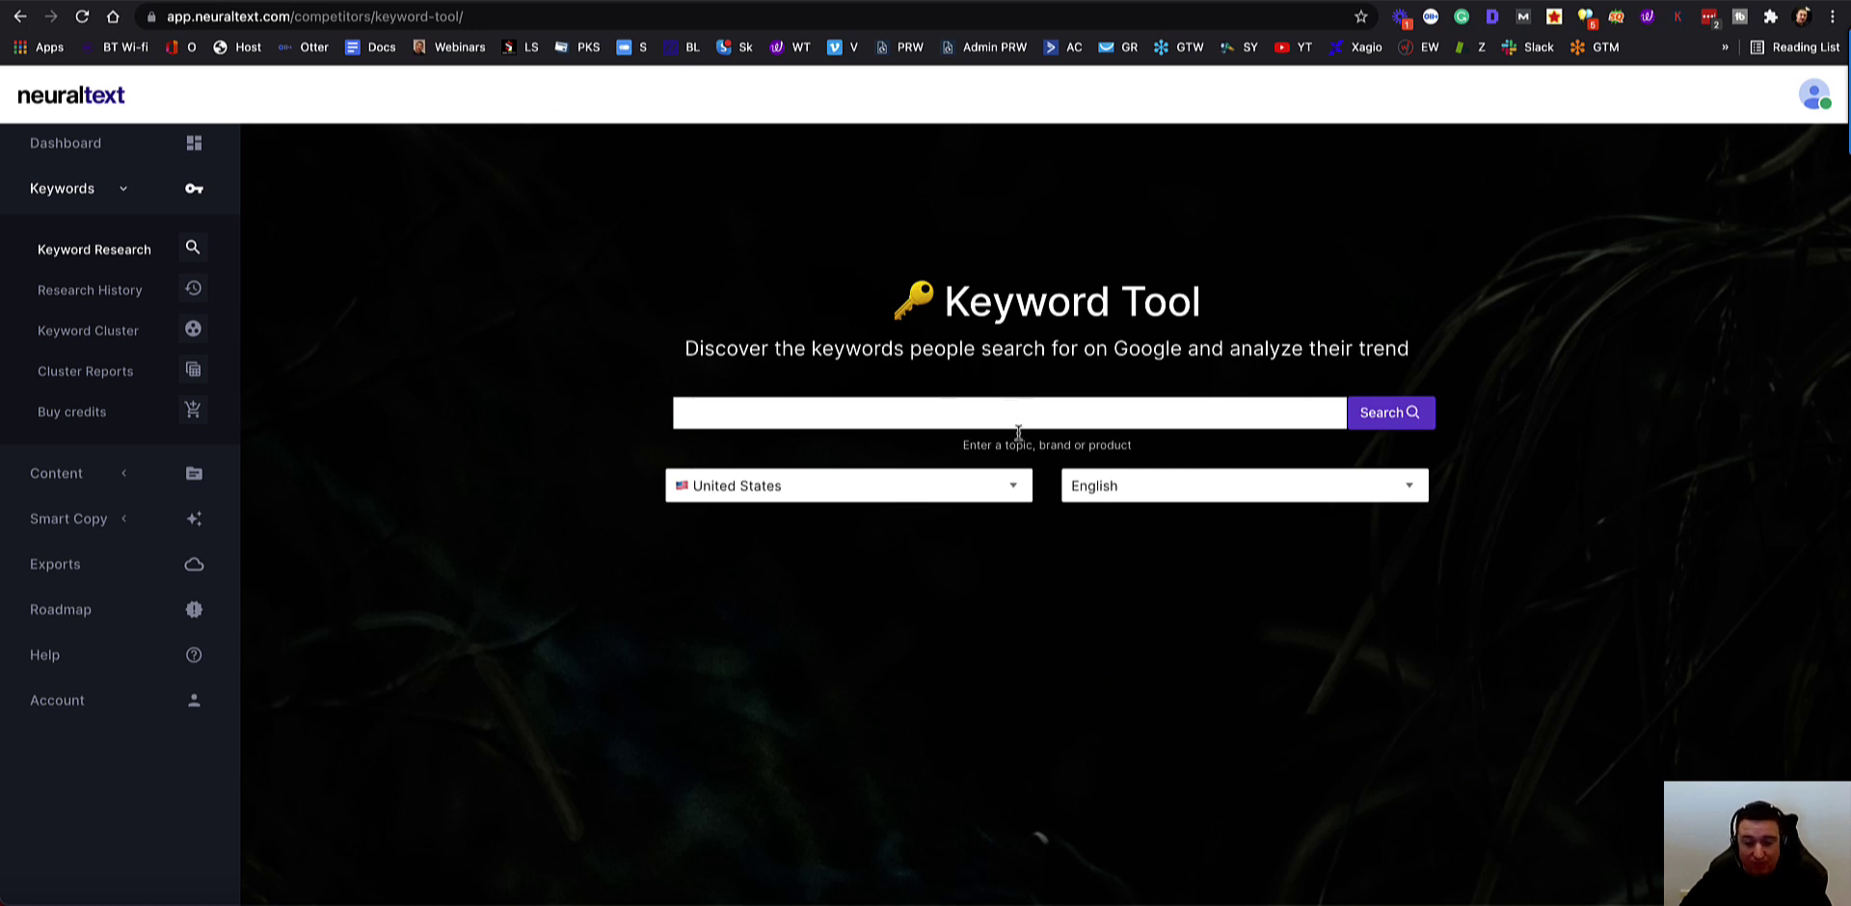
click(1013, 493)
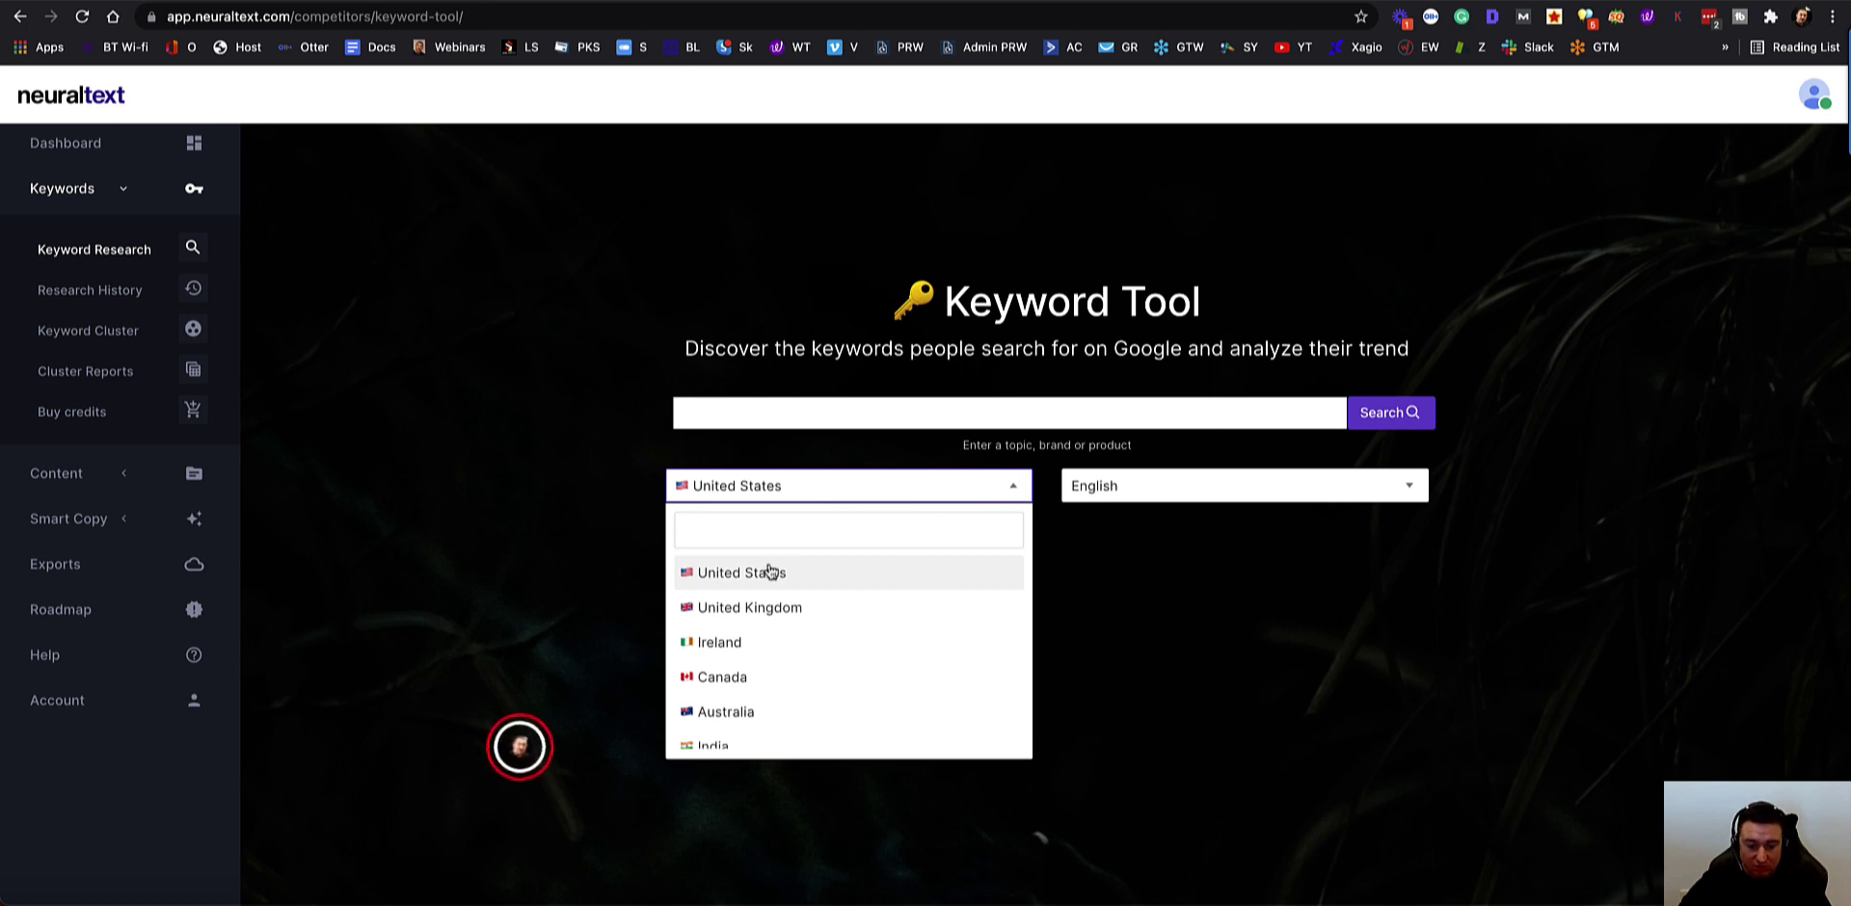
click(742, 611)
Step: Run a keyword search for 'plumber'
click(755, 407)
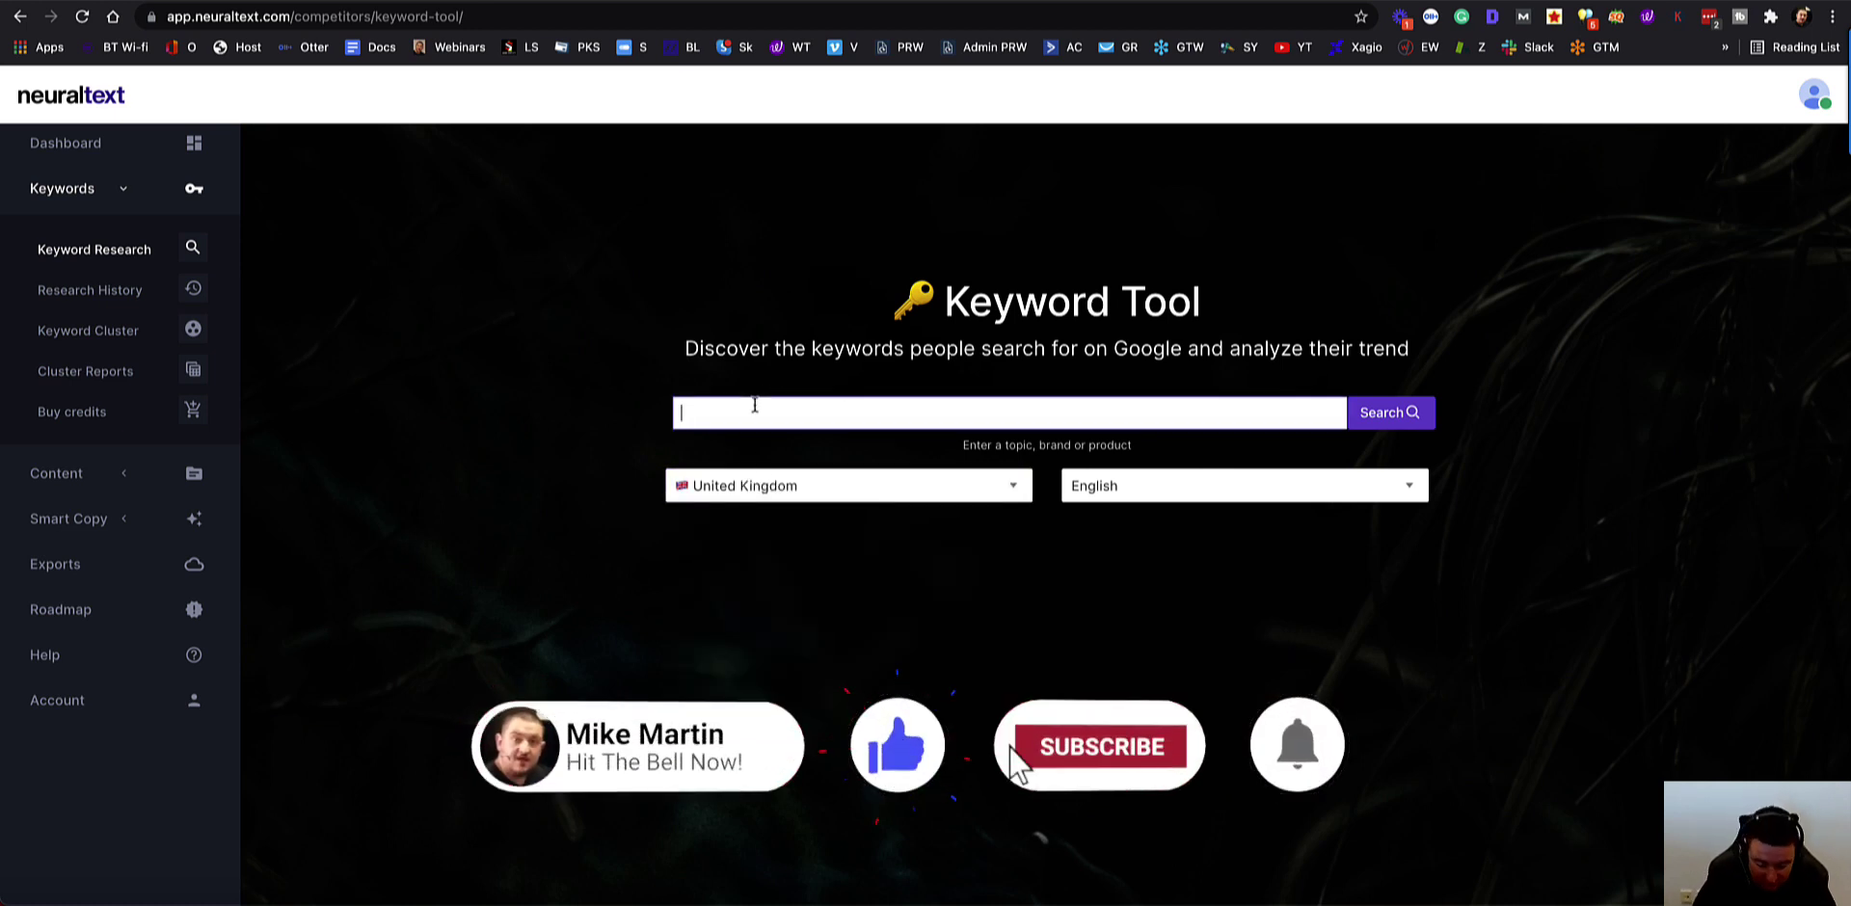
text(plumber)
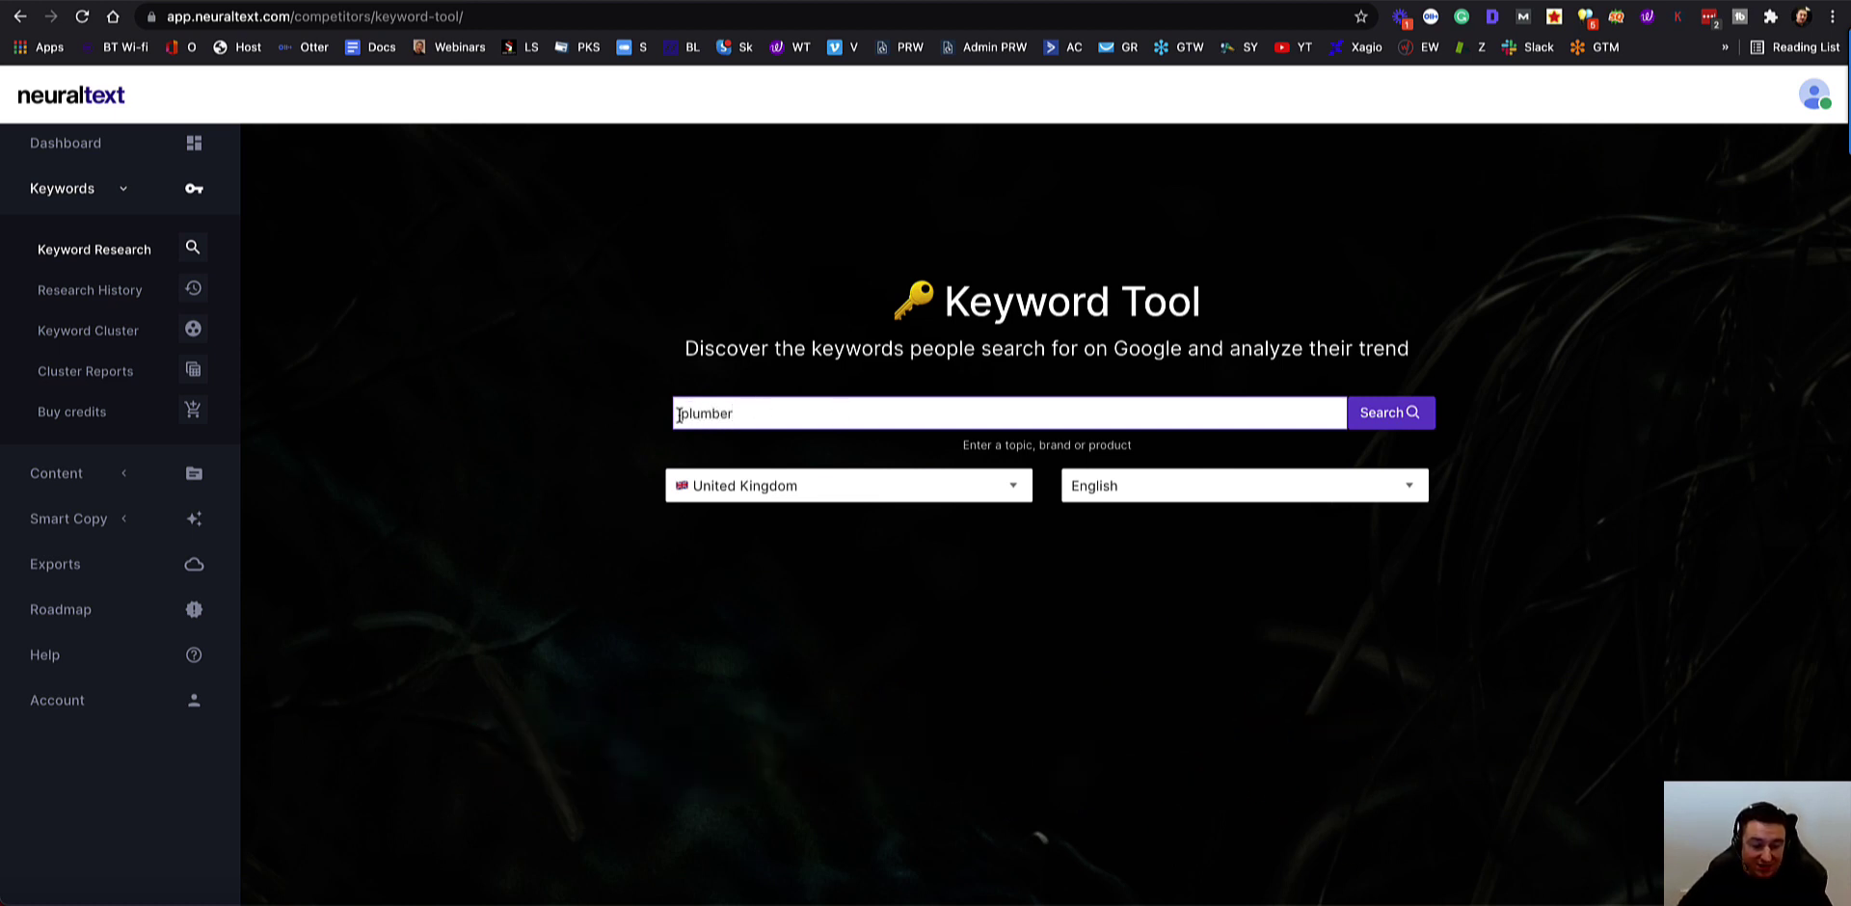
click(1398, 415)
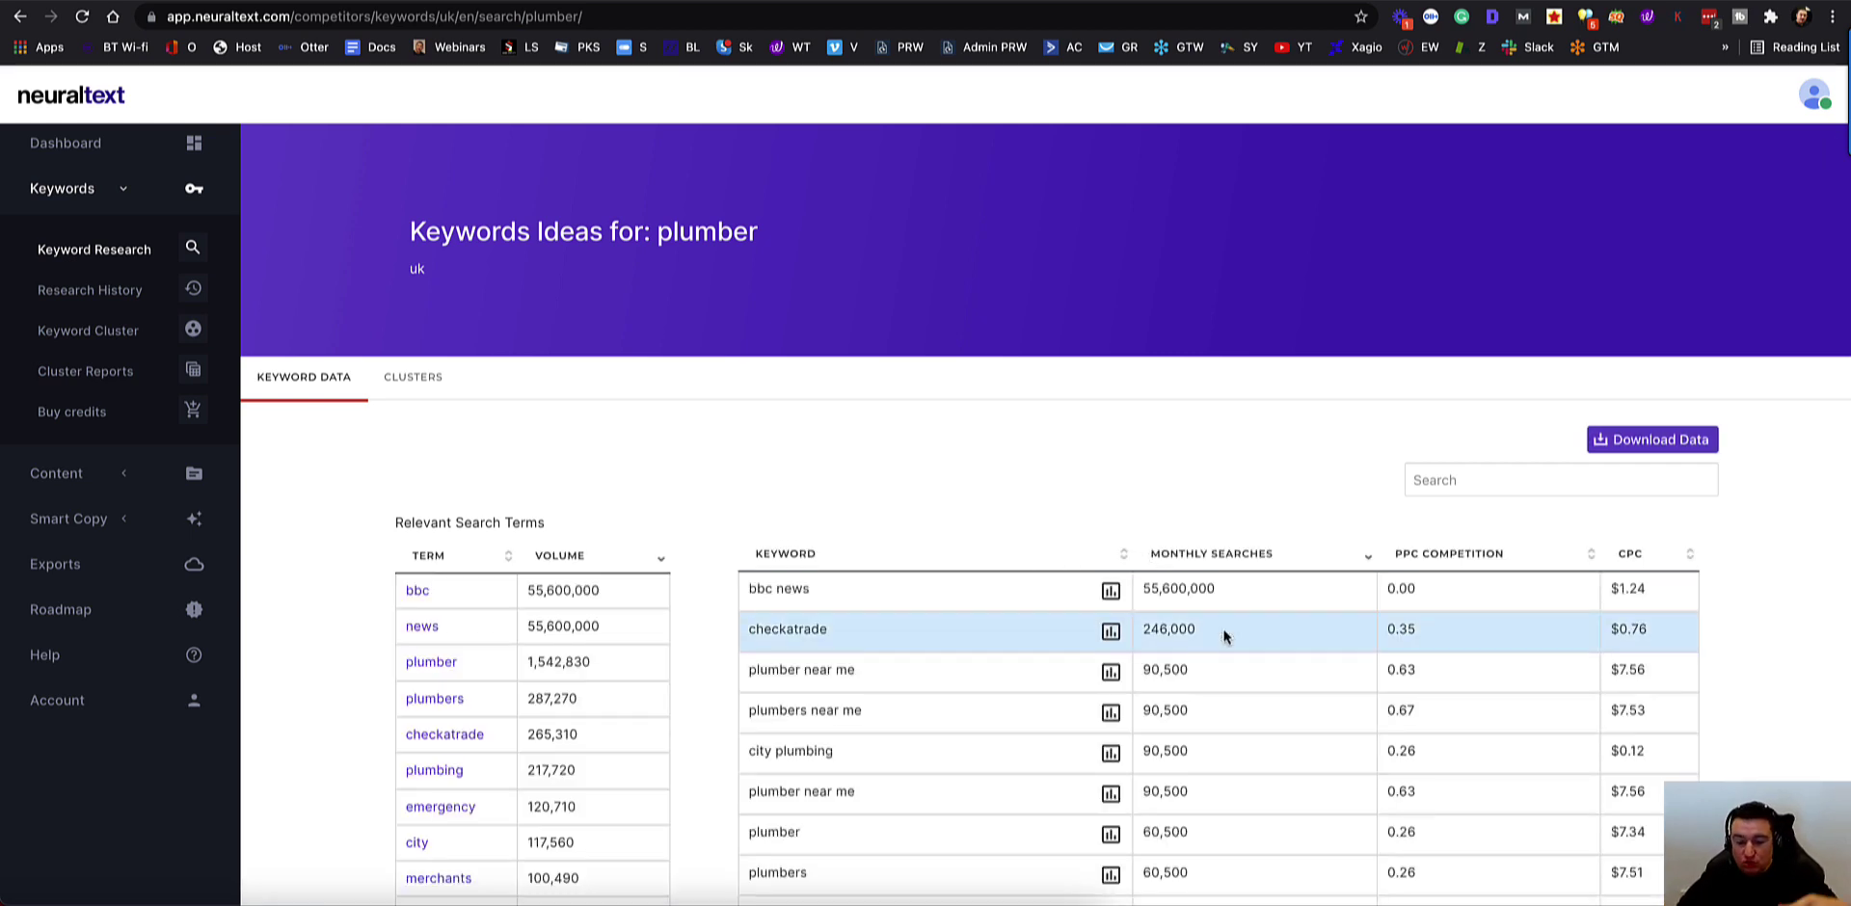
Step: Show the plumber keyword clusters and copy the 'Plumber Merchants Near Me' title for Grammarly
scroll(1222, 628, down, 3)
scroll(1223, 627, up, 2)
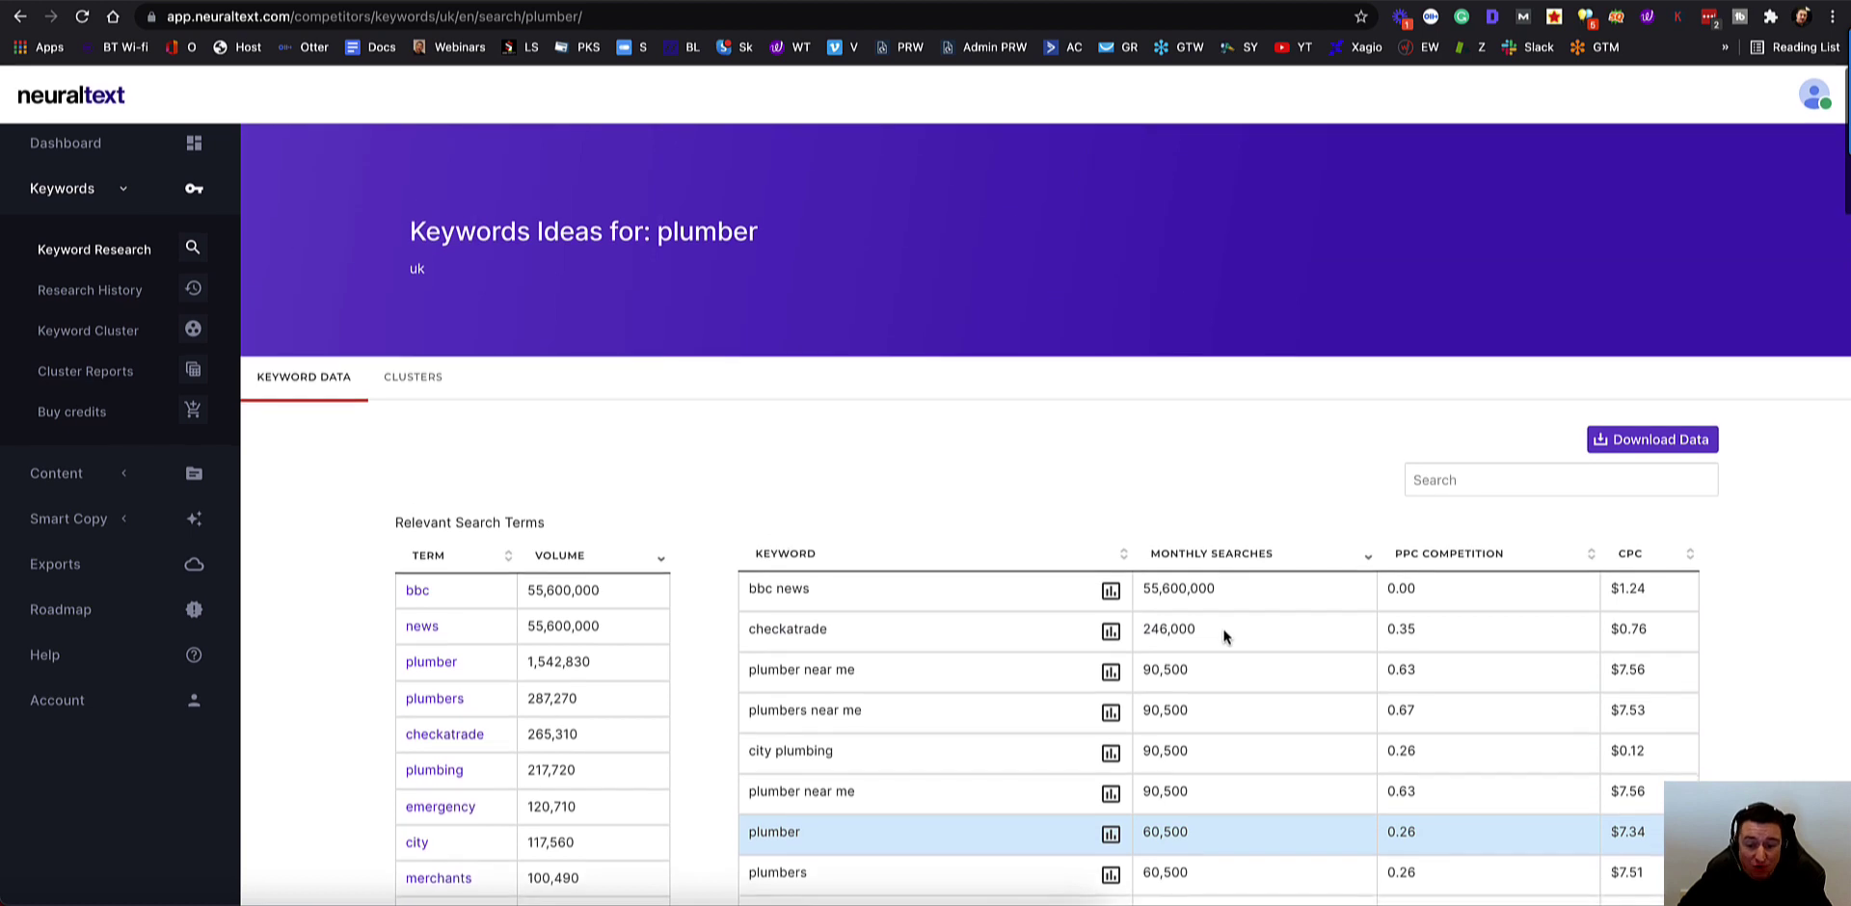
click(419, 379)
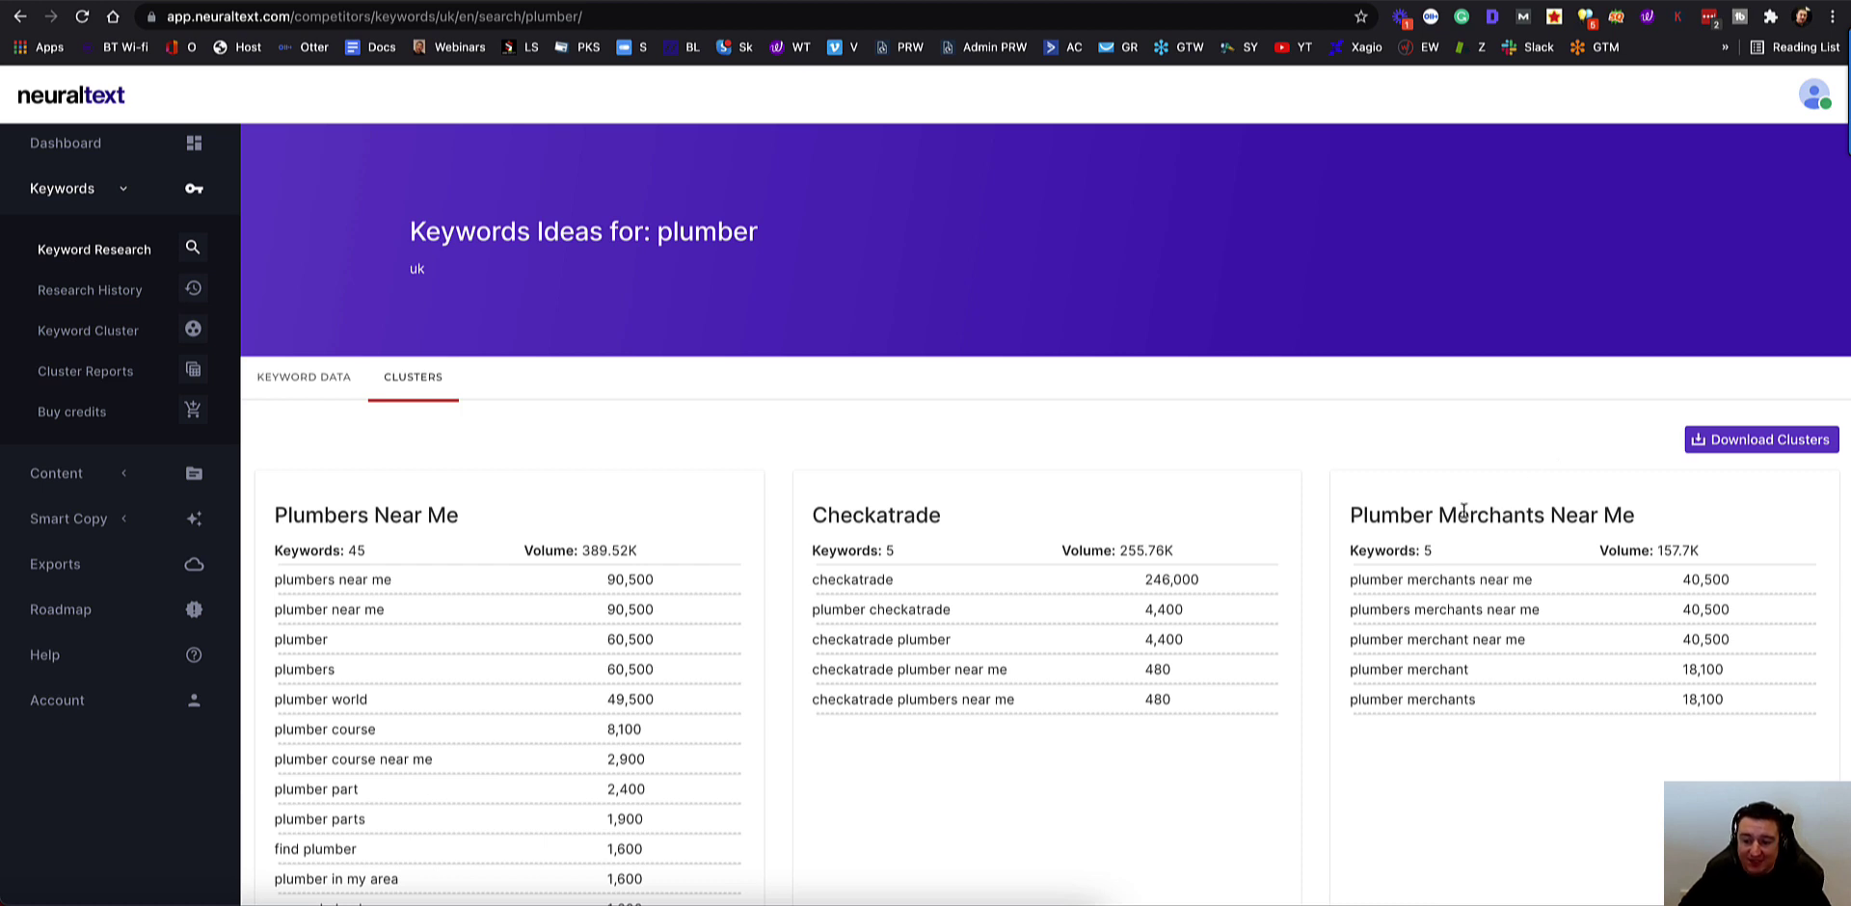
scroll(1450, 520, down, 1)
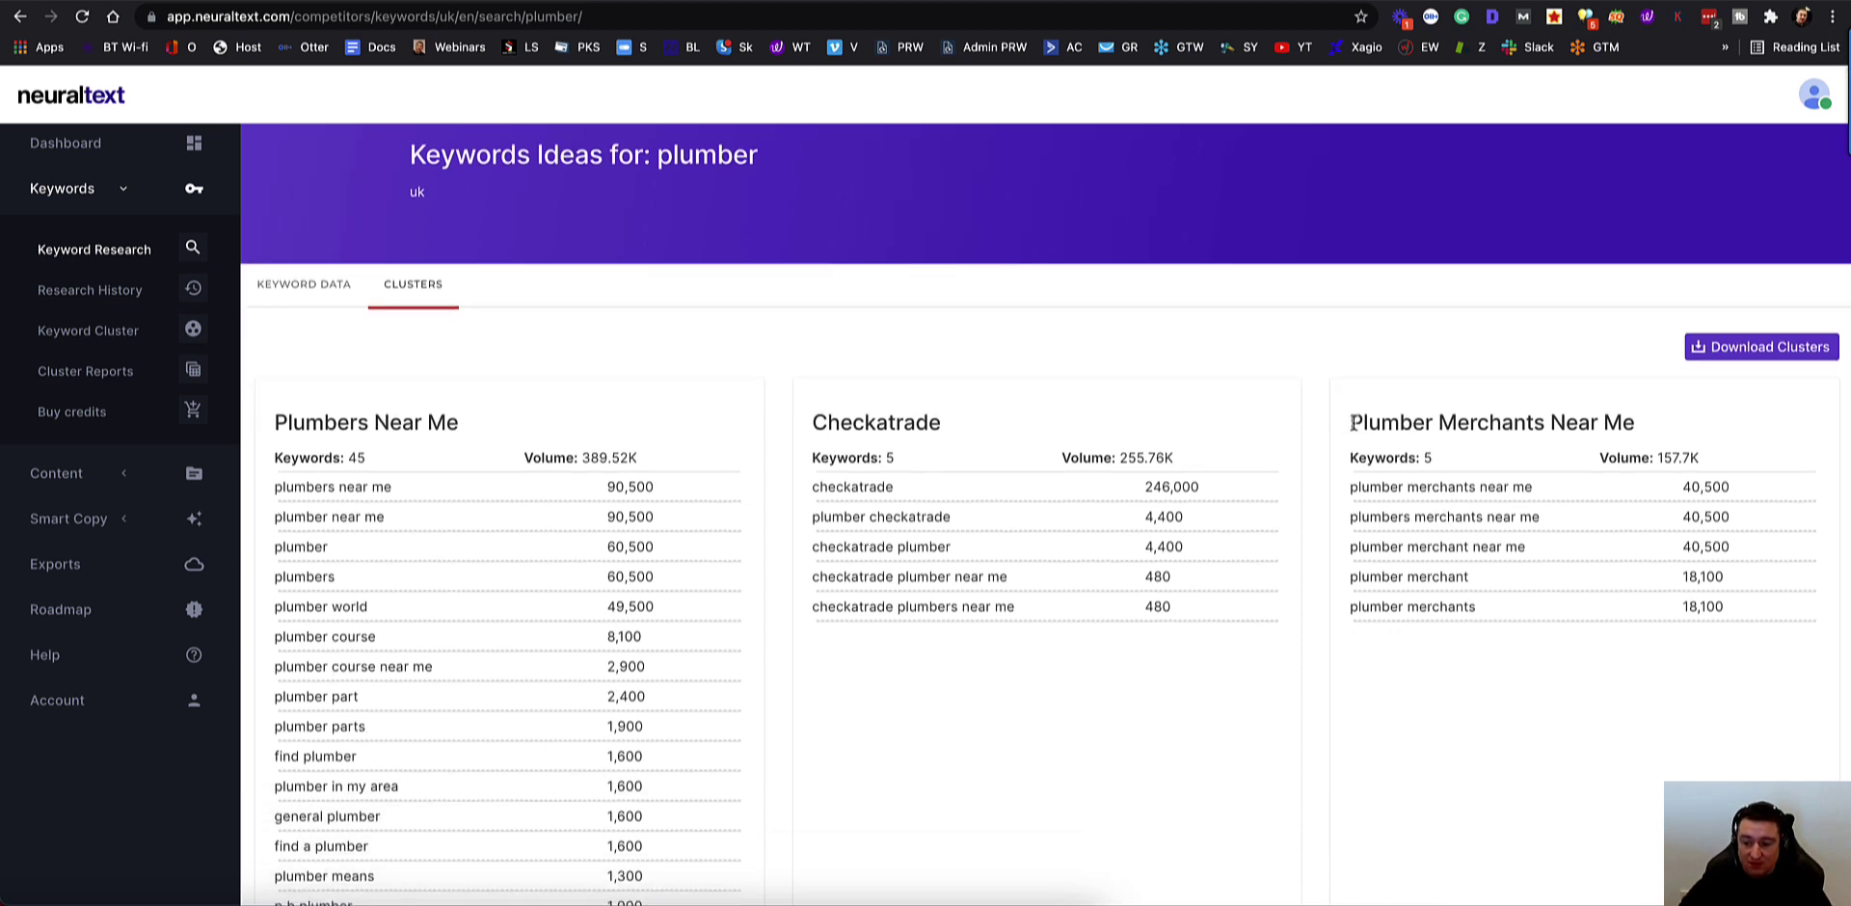
drag(1354, 422, 1630, 428)
key(ctrl+c)
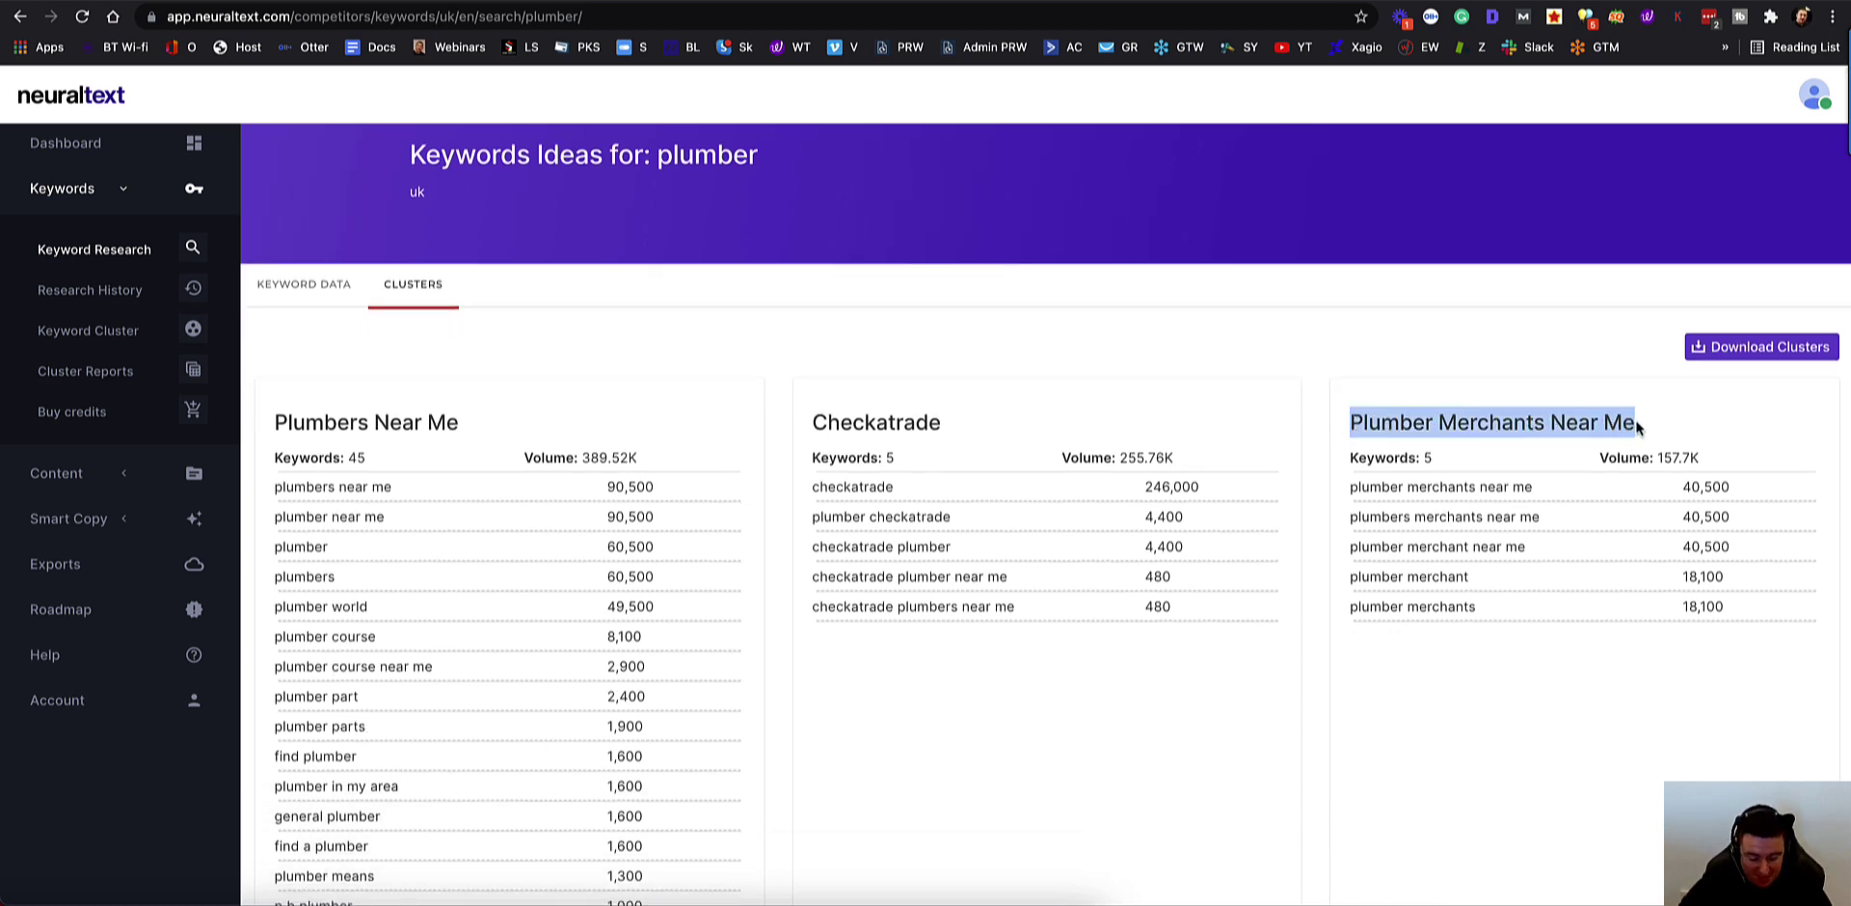
key(ctrl+Tab)
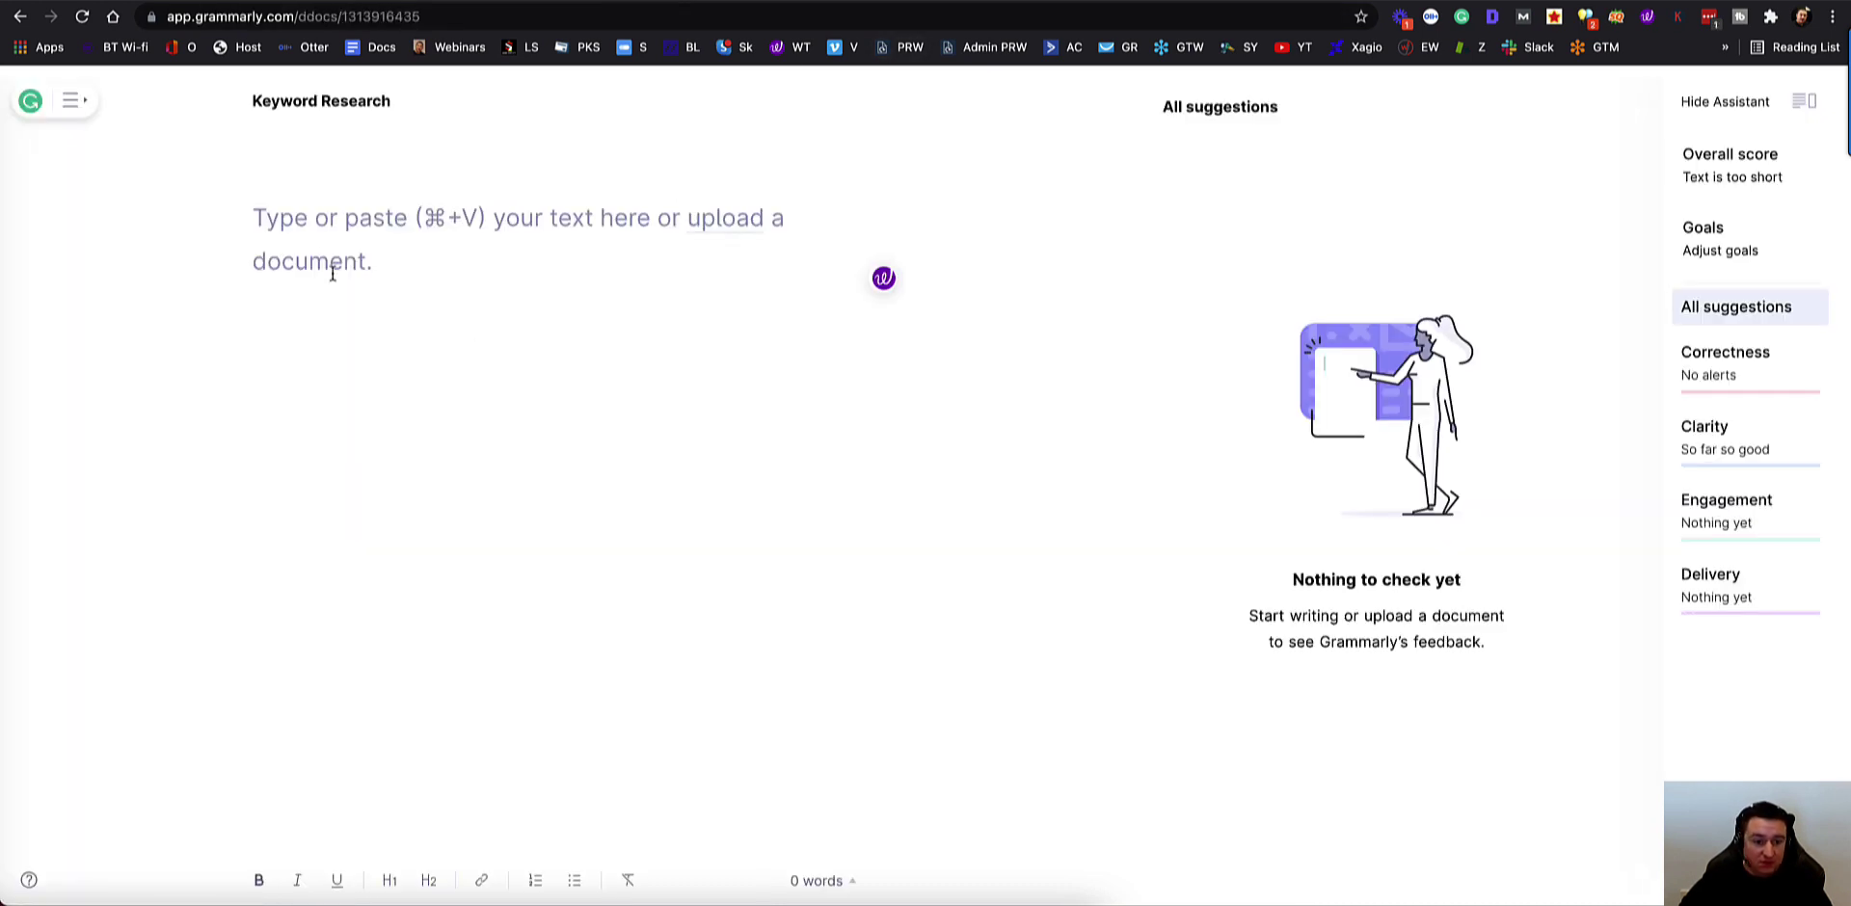
Step: Write 'H1 Plumber Location' followed by 'H2 Plumber Merchants Near Me' in the document
click(319, 251)
text(H)
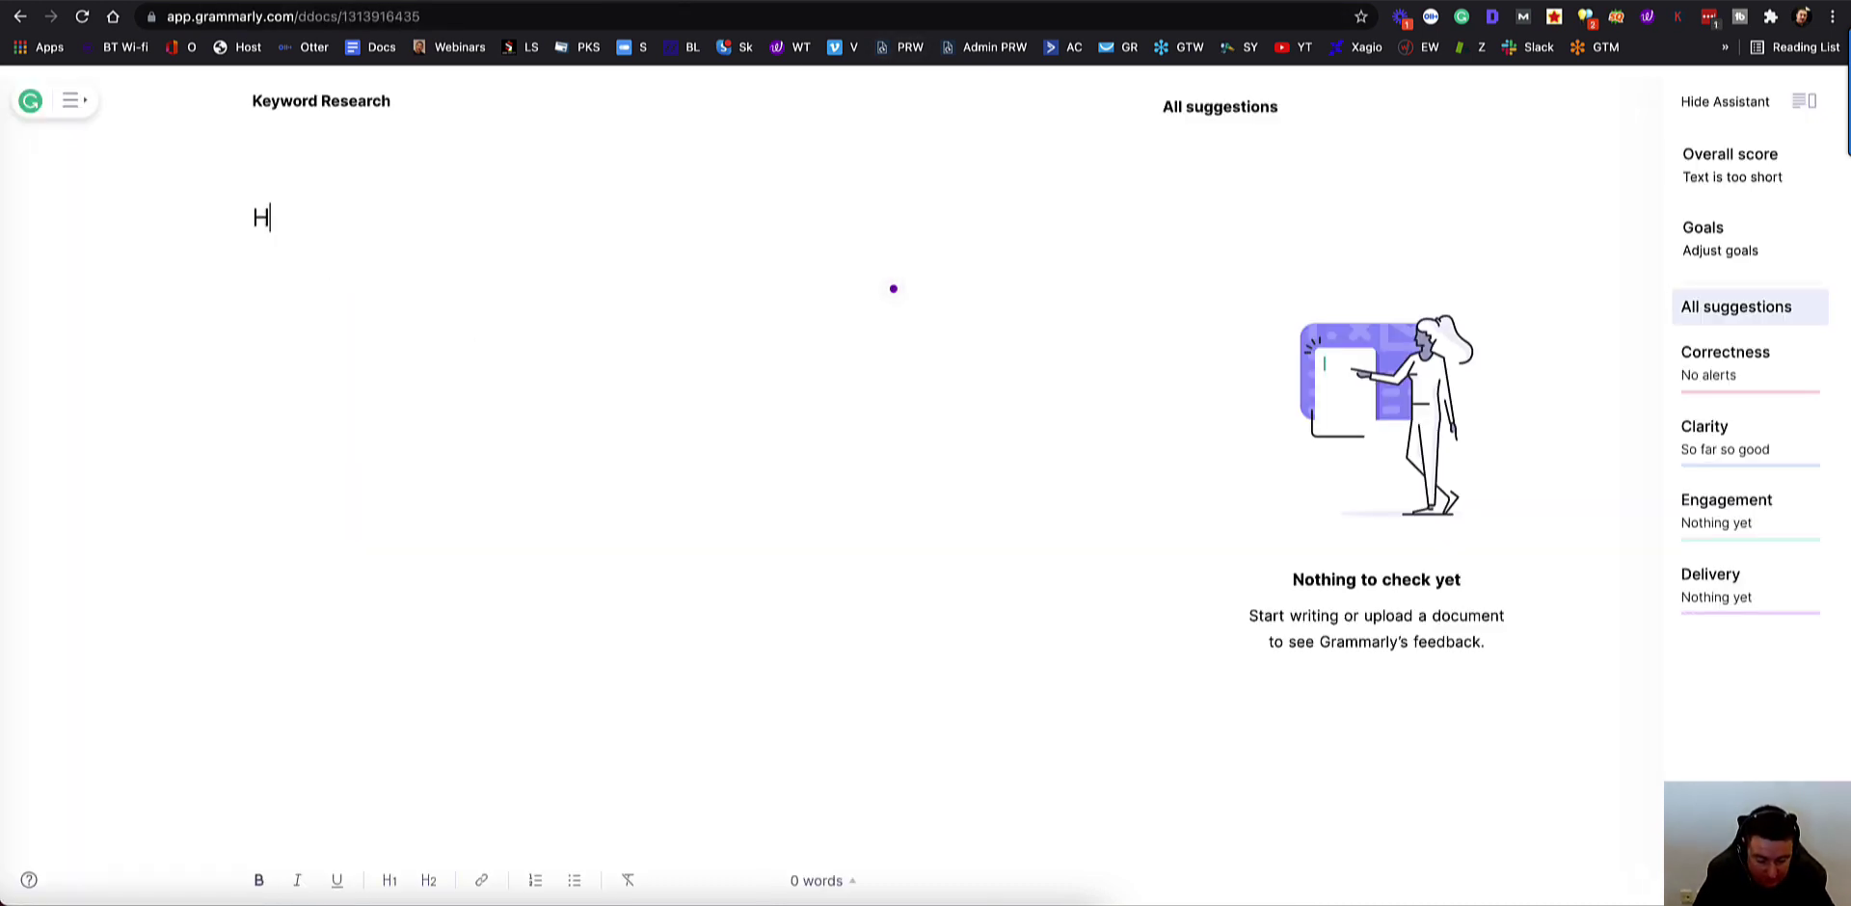
text(1 Plum)
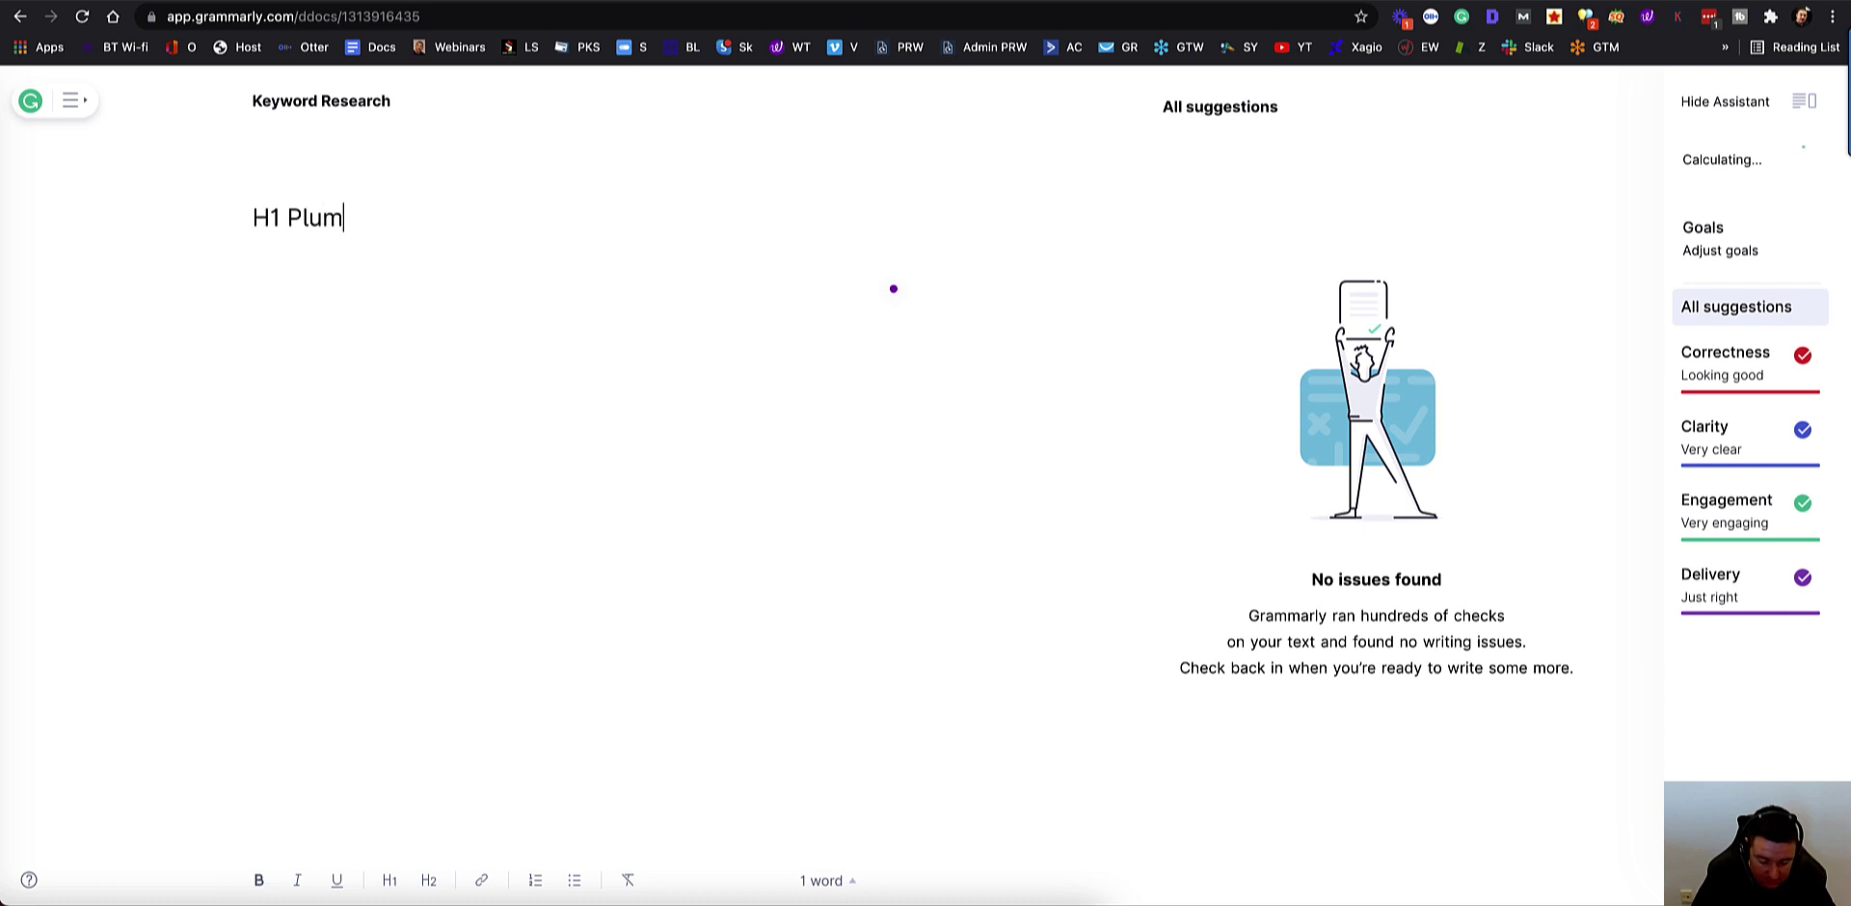
text(ber Locat)
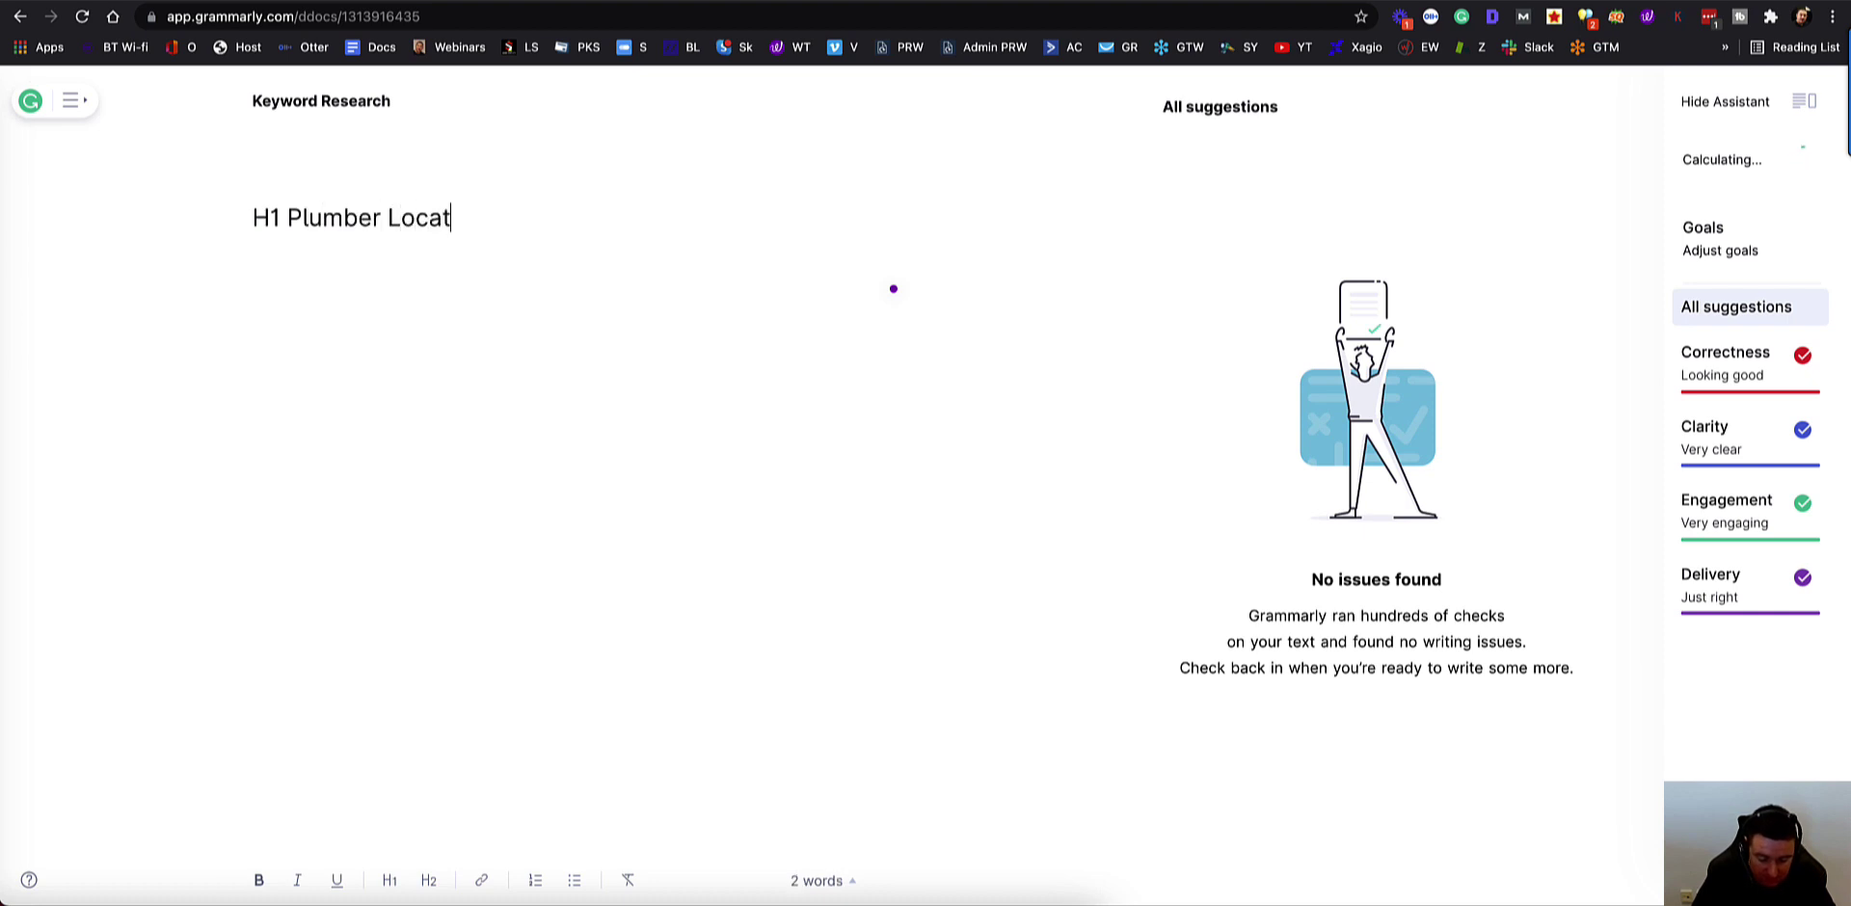
text(ion)
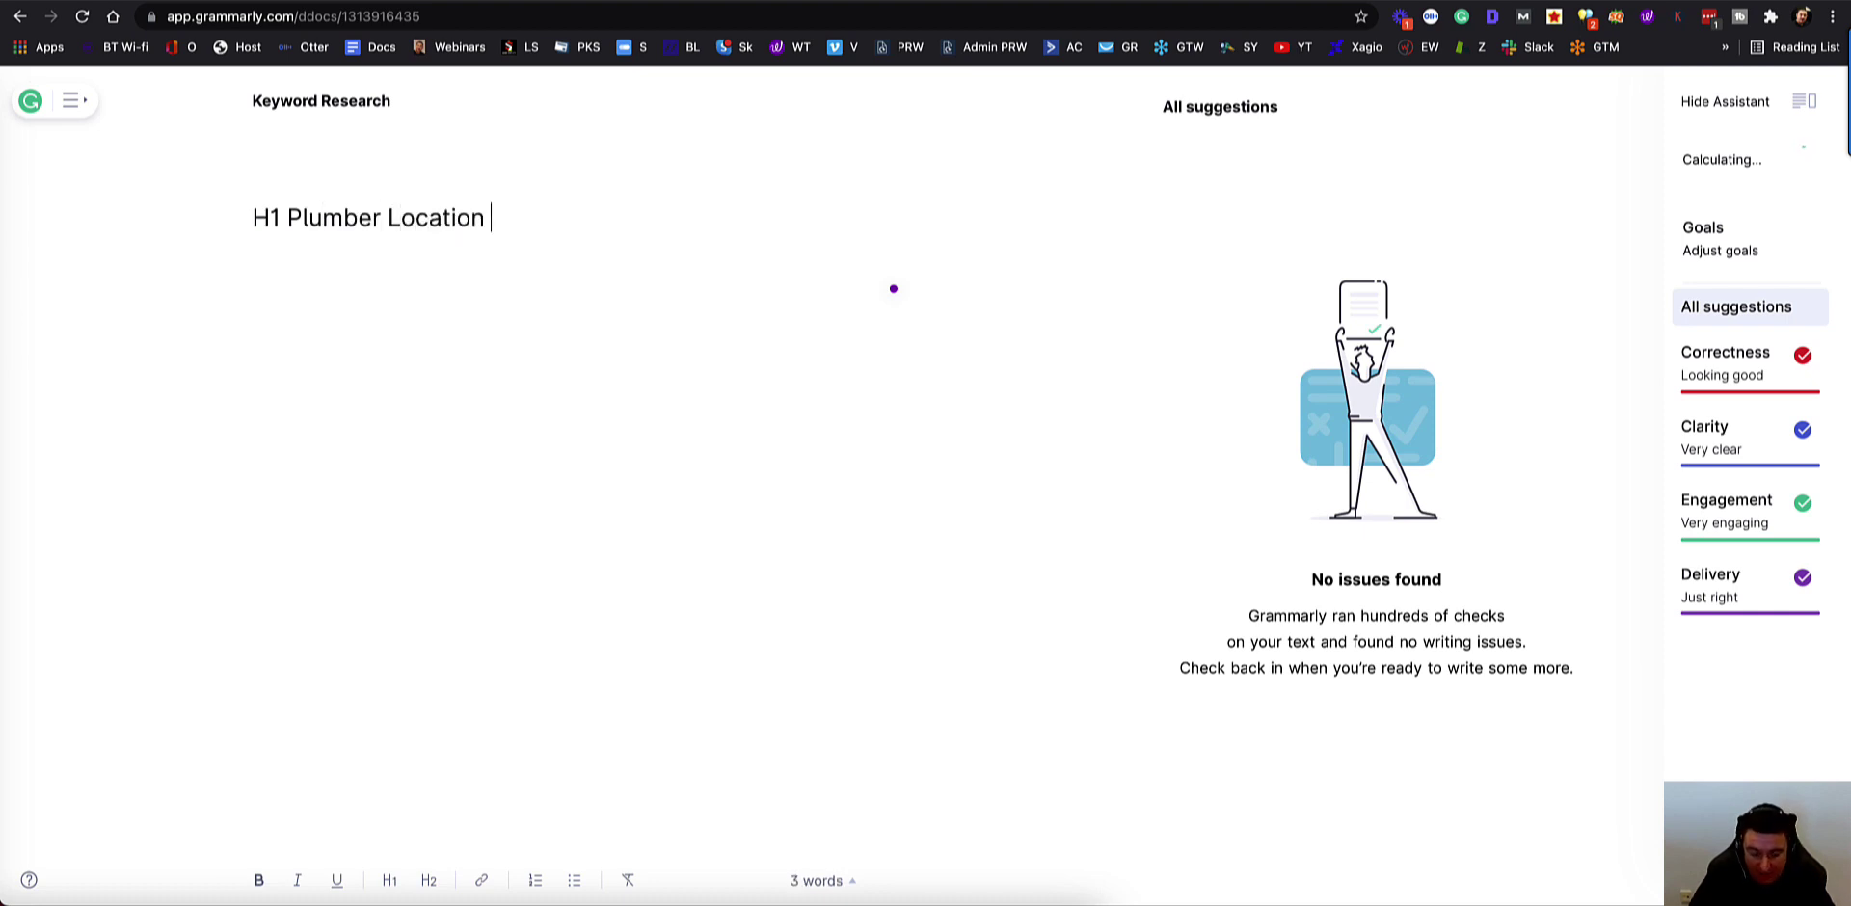
key(Return)
key(Return)
key(Return)
key(Return)
text(H)
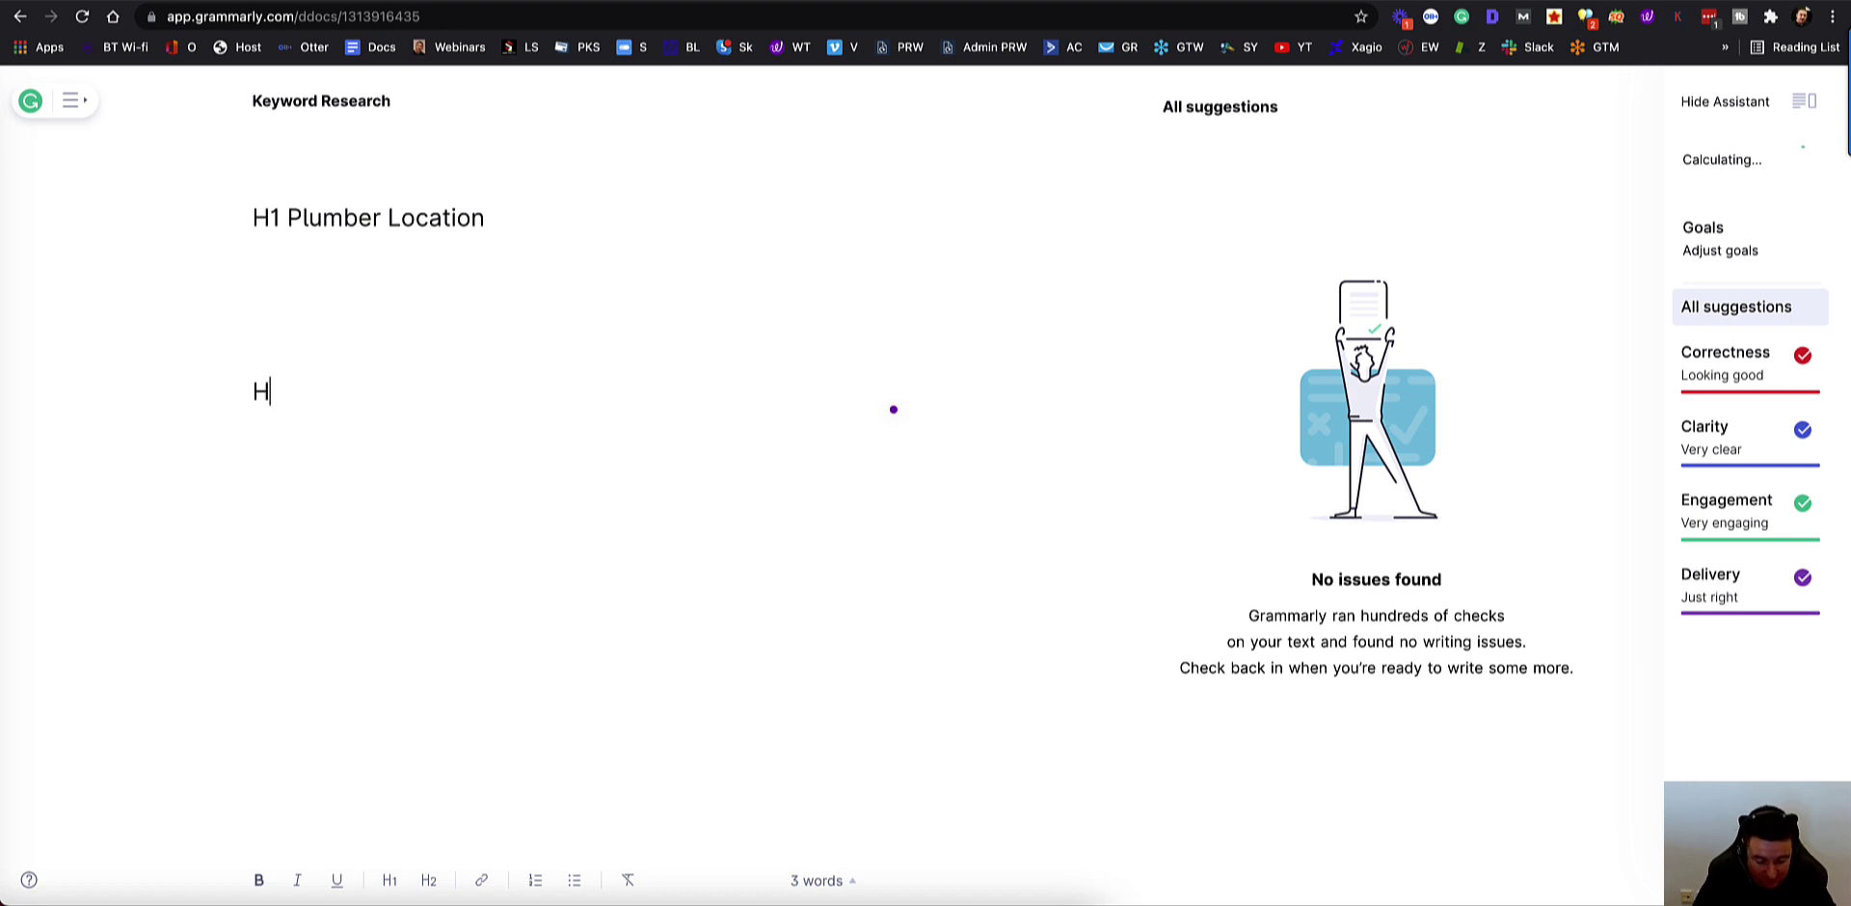
text(2)
key(ctrl+v)
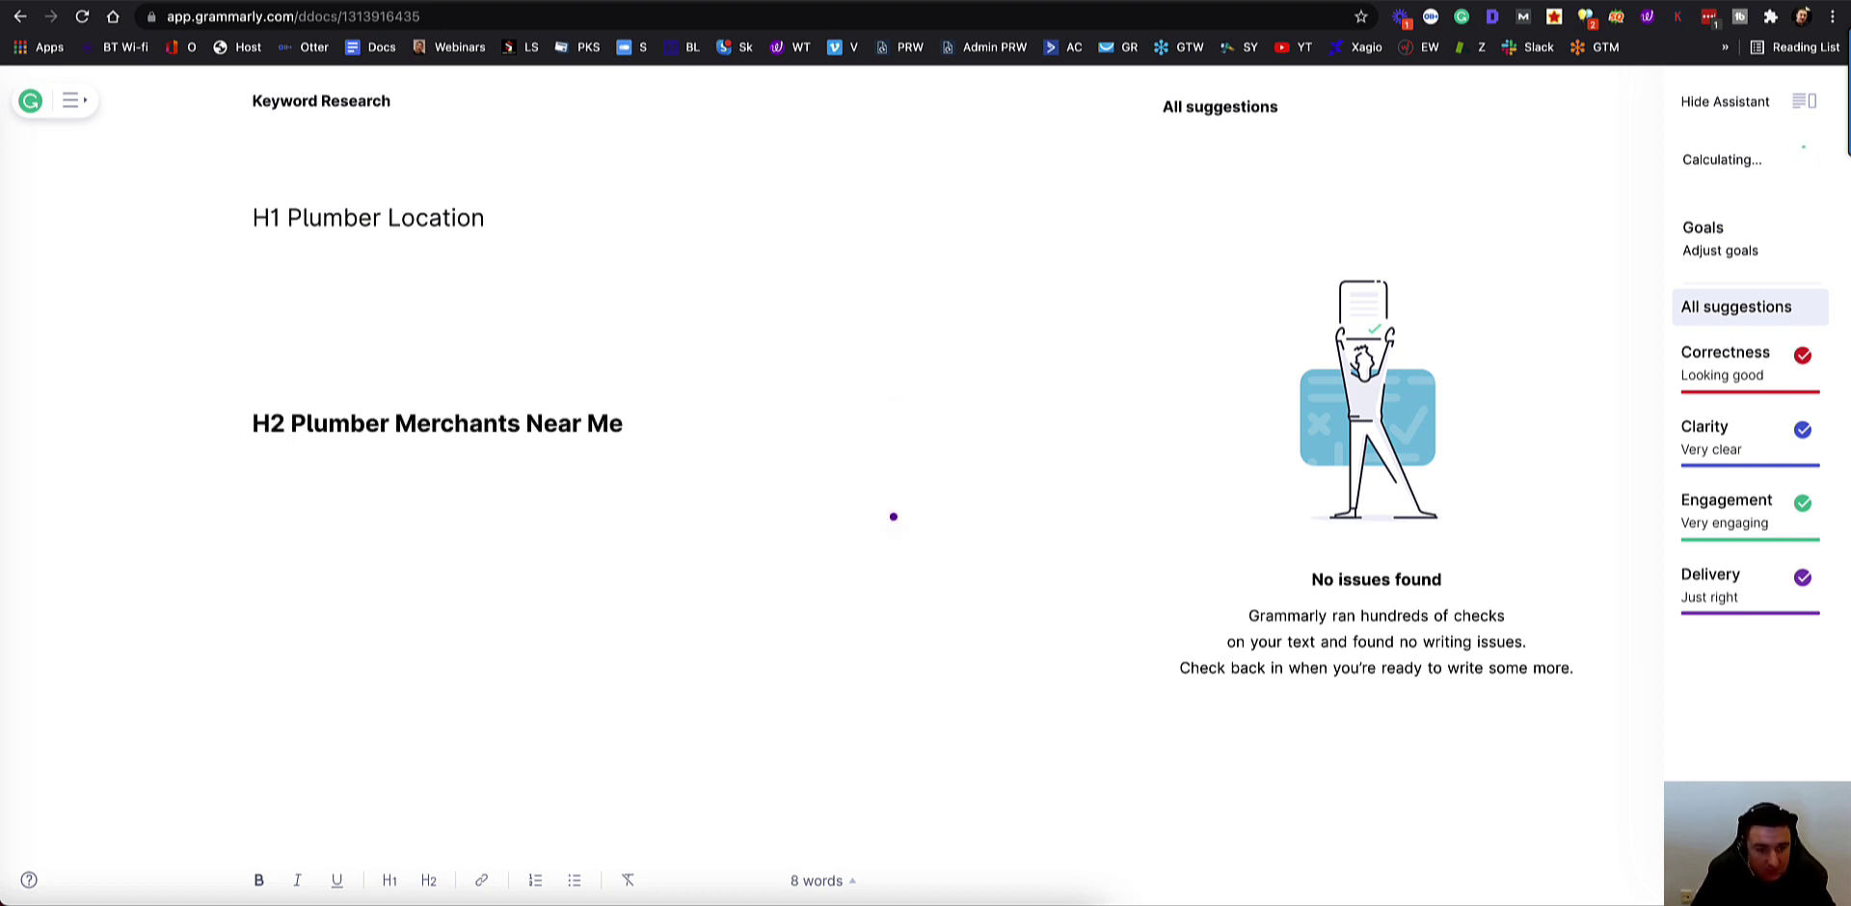
key(Return)
Step: Copy the Plumbers Near Me cluster title and add it as an H2 above Plumber Merchants Near Me
text(H2)
key(ctrl+Tab)
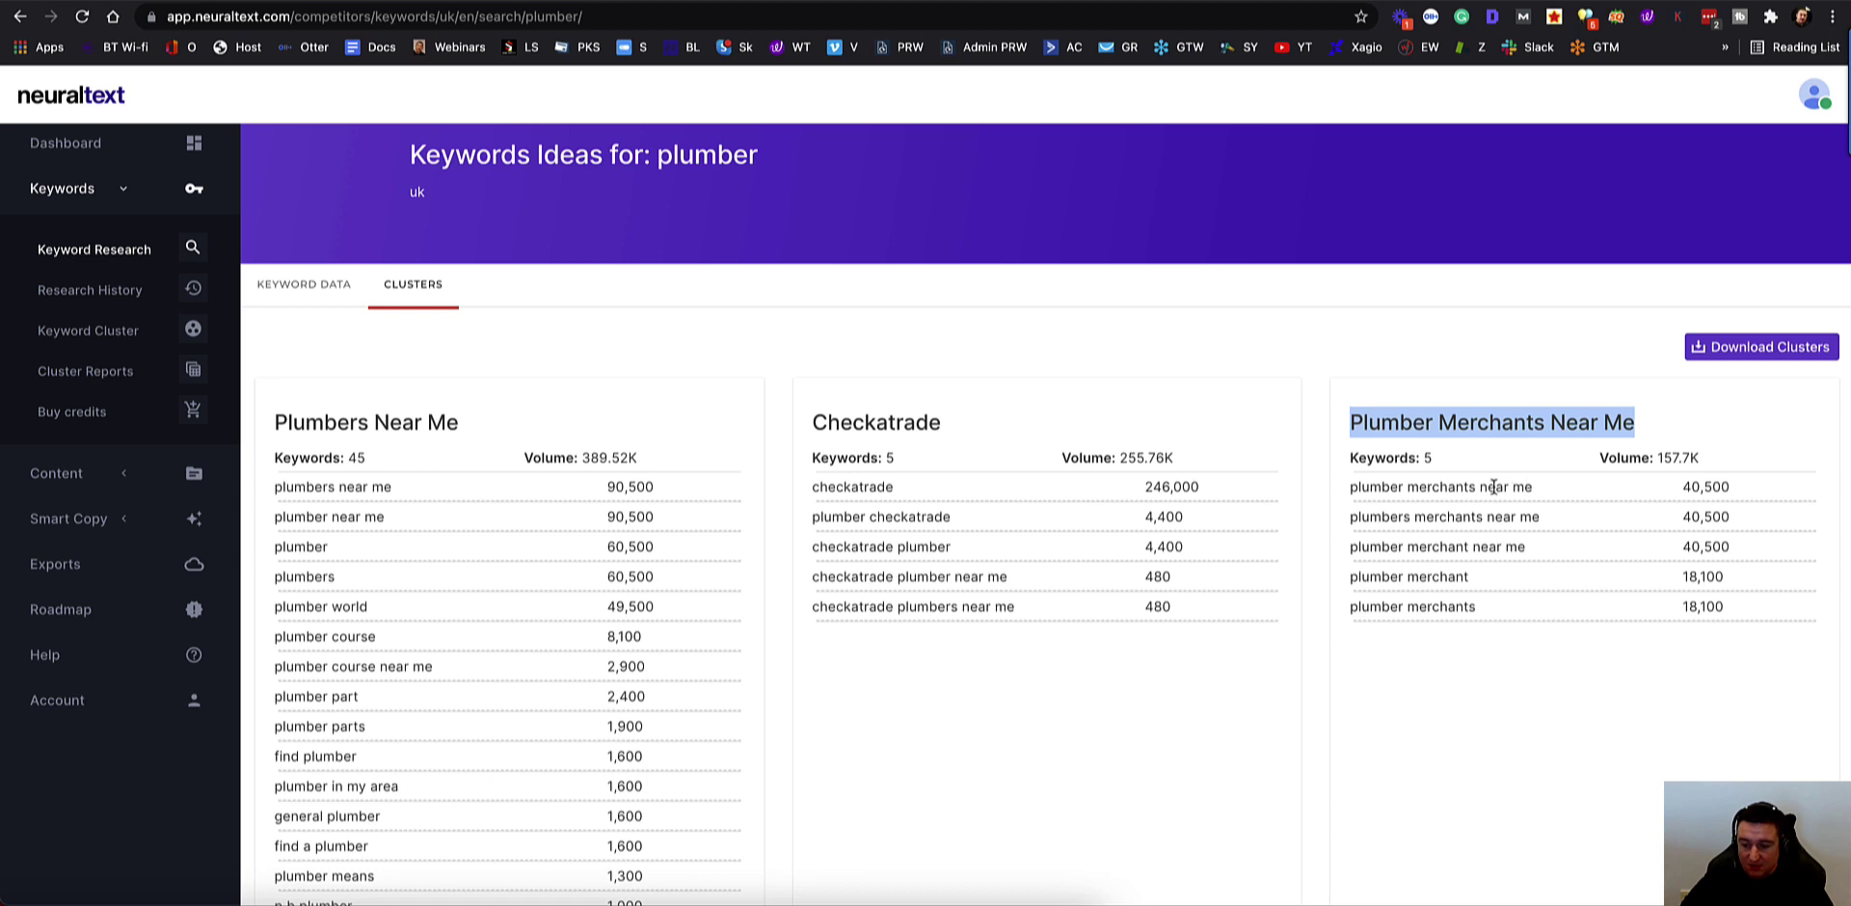
scroll(1216, 538, down, 1)
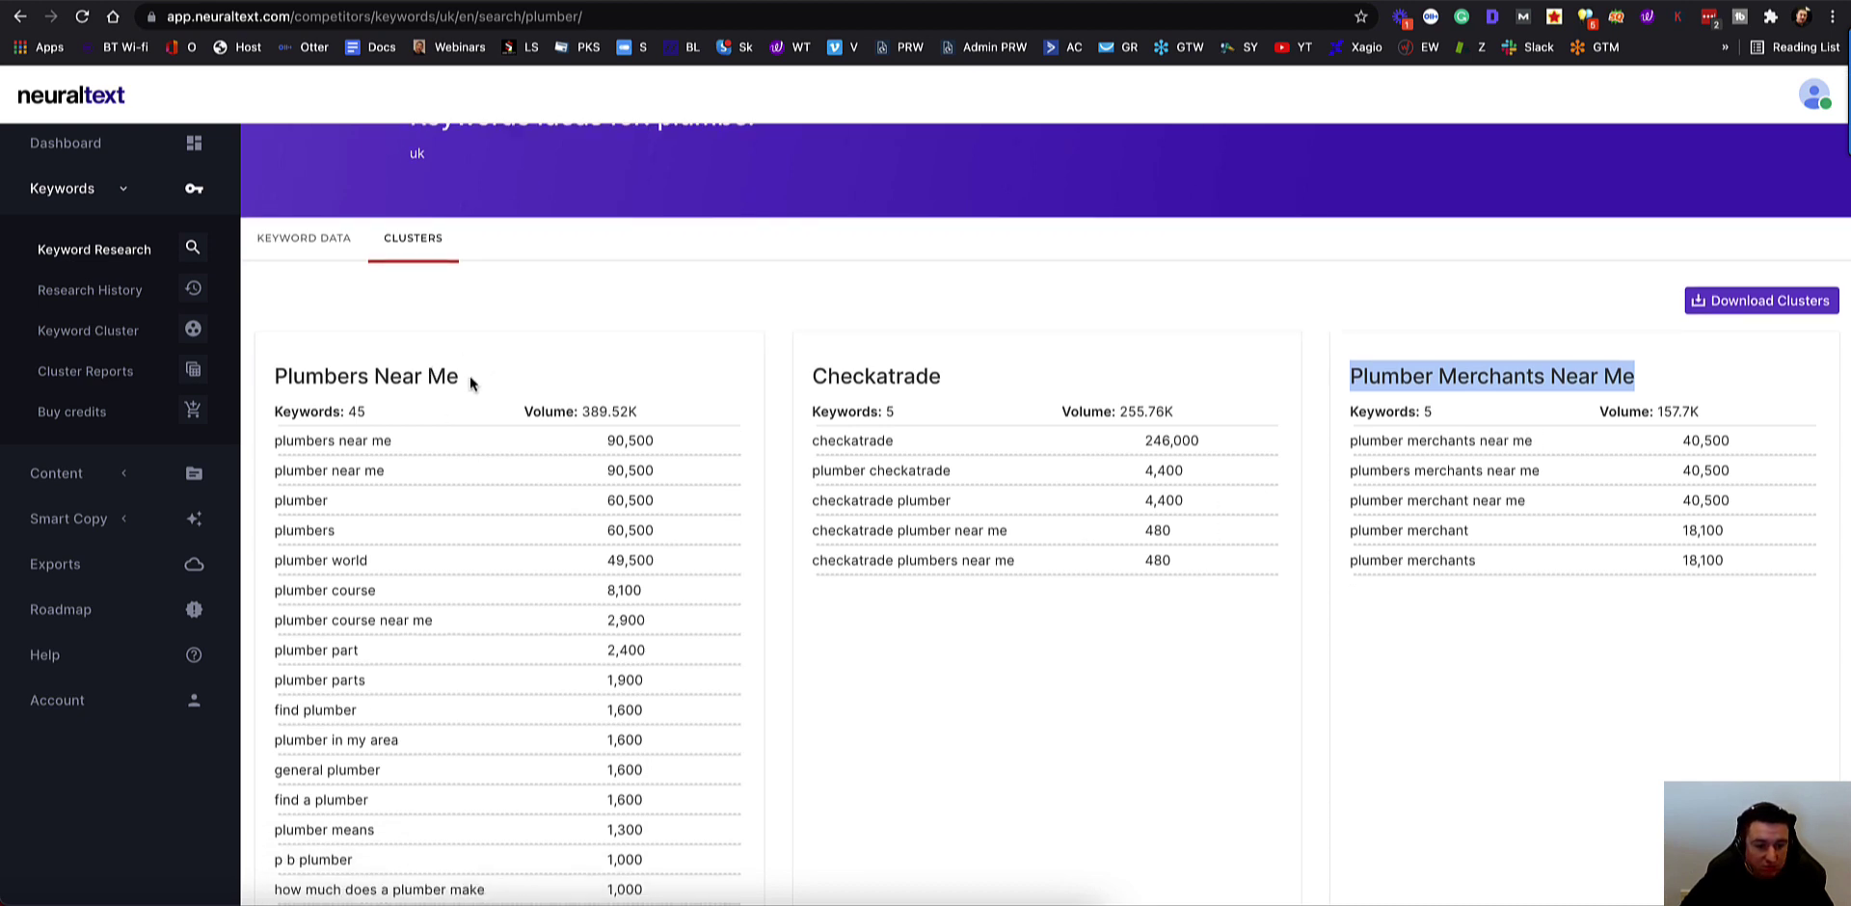
drag(470, 382, 262, 378)
key(super+c)
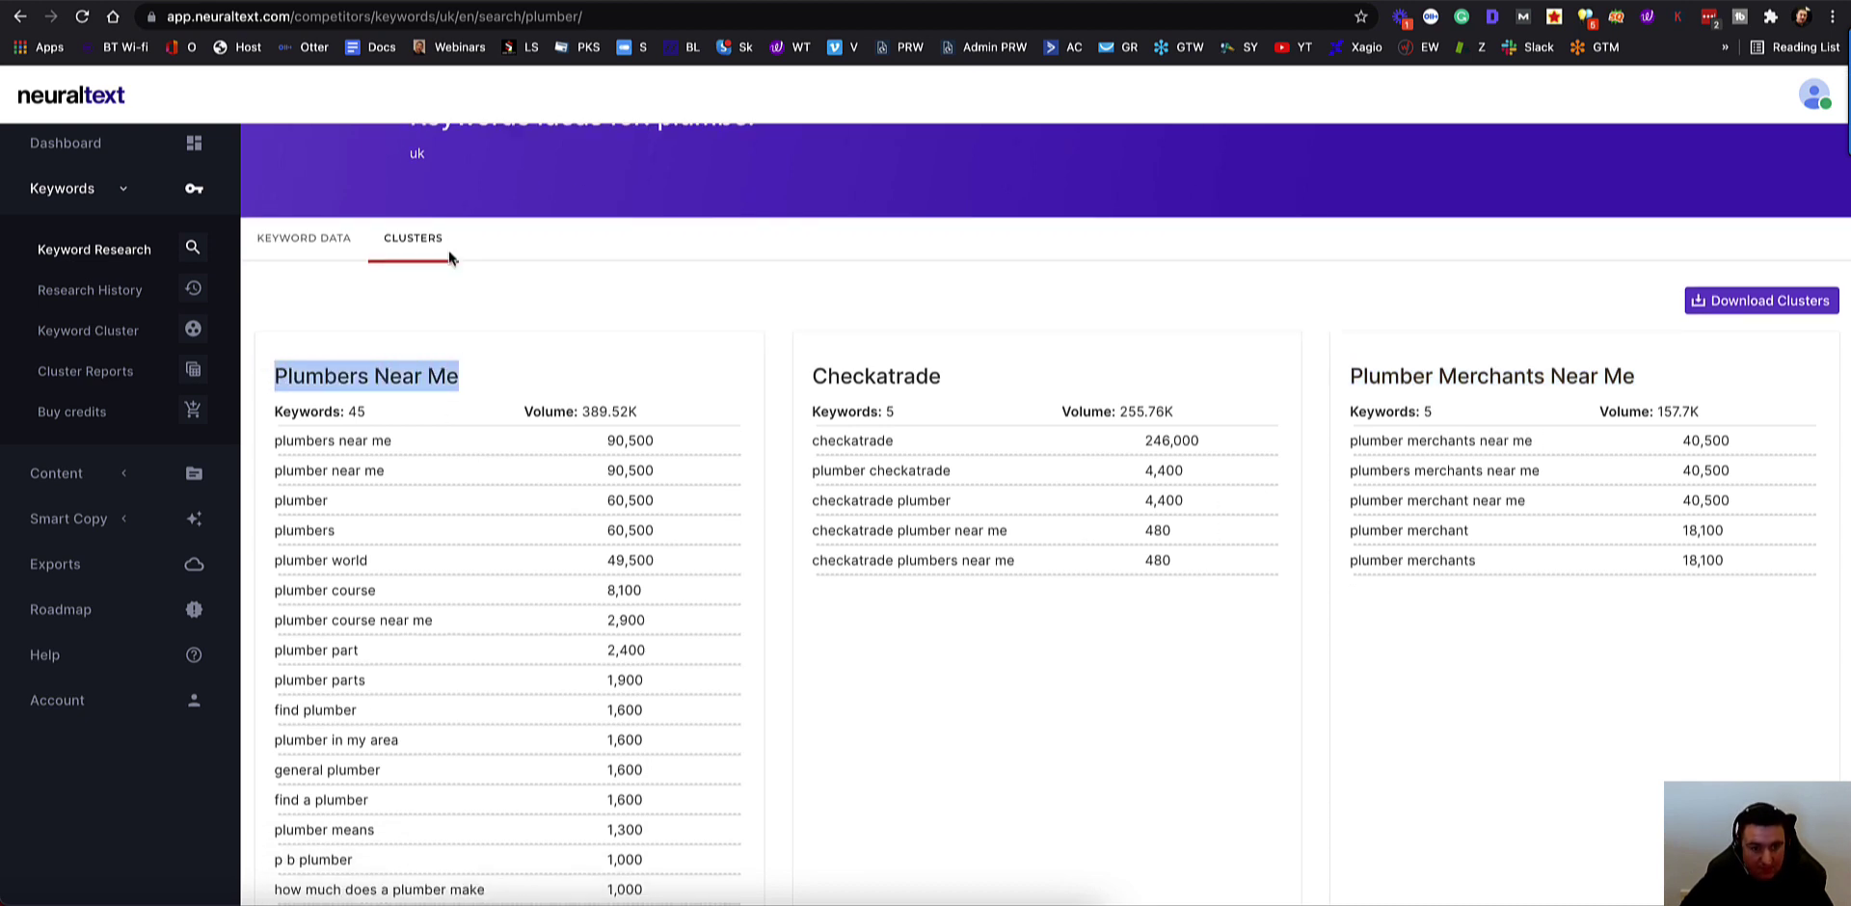
click(648, 2)
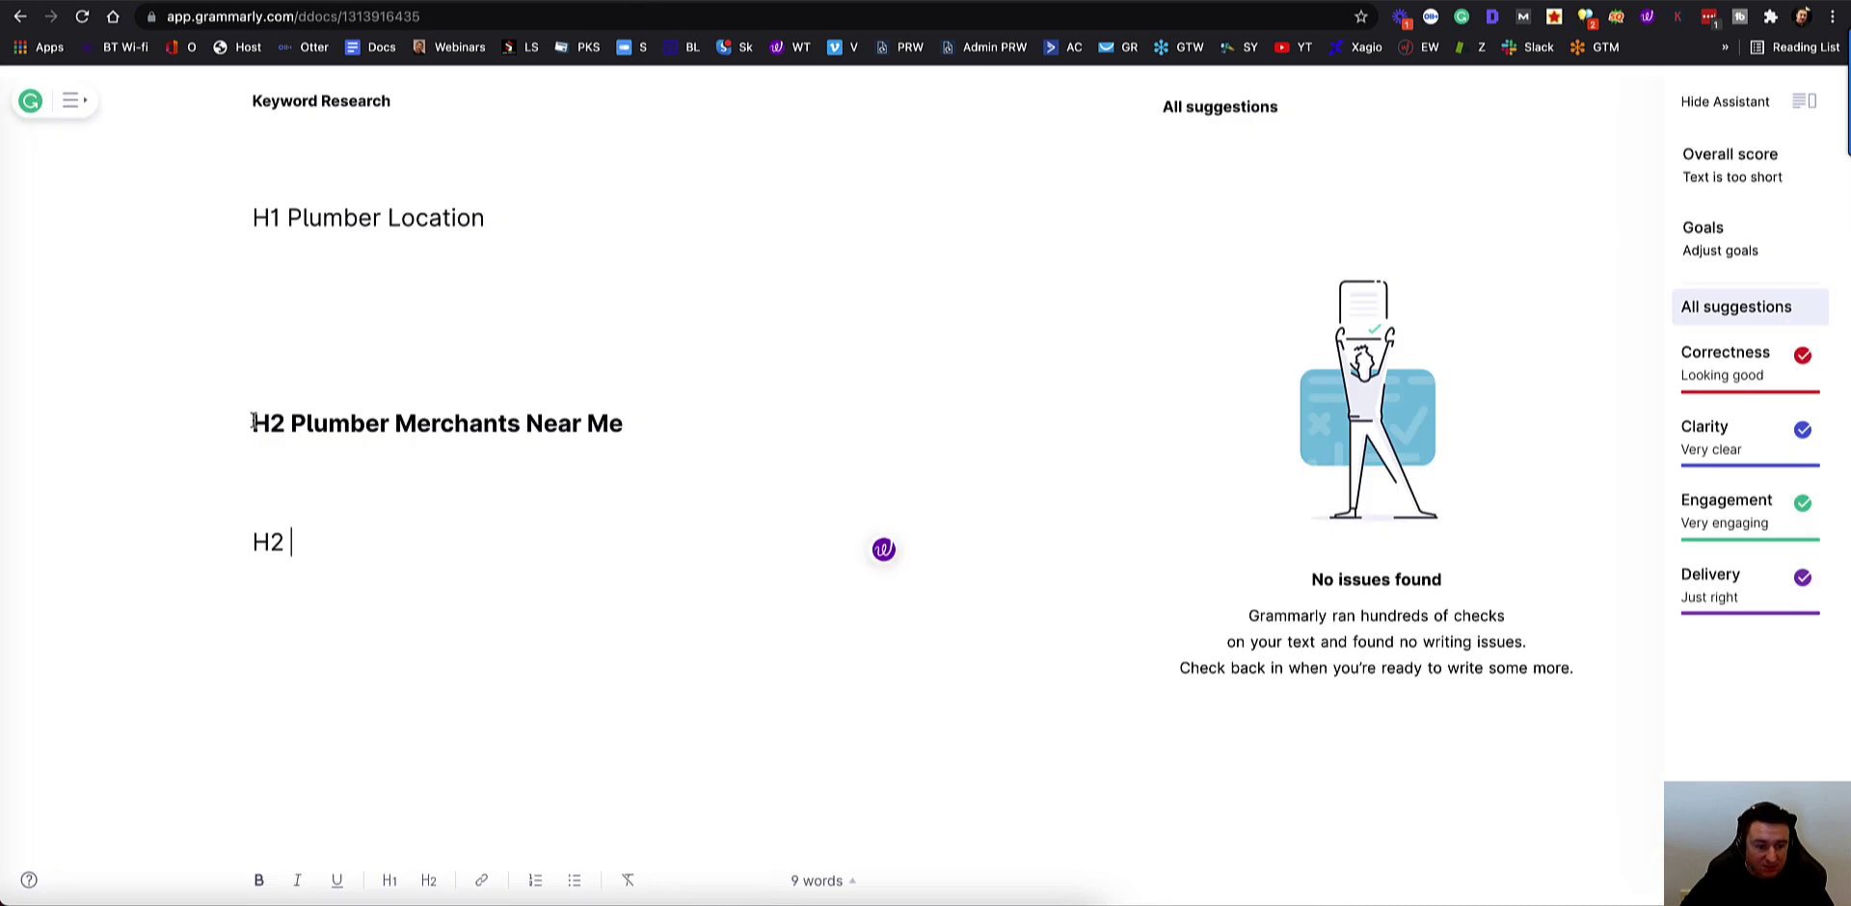
key(Return)
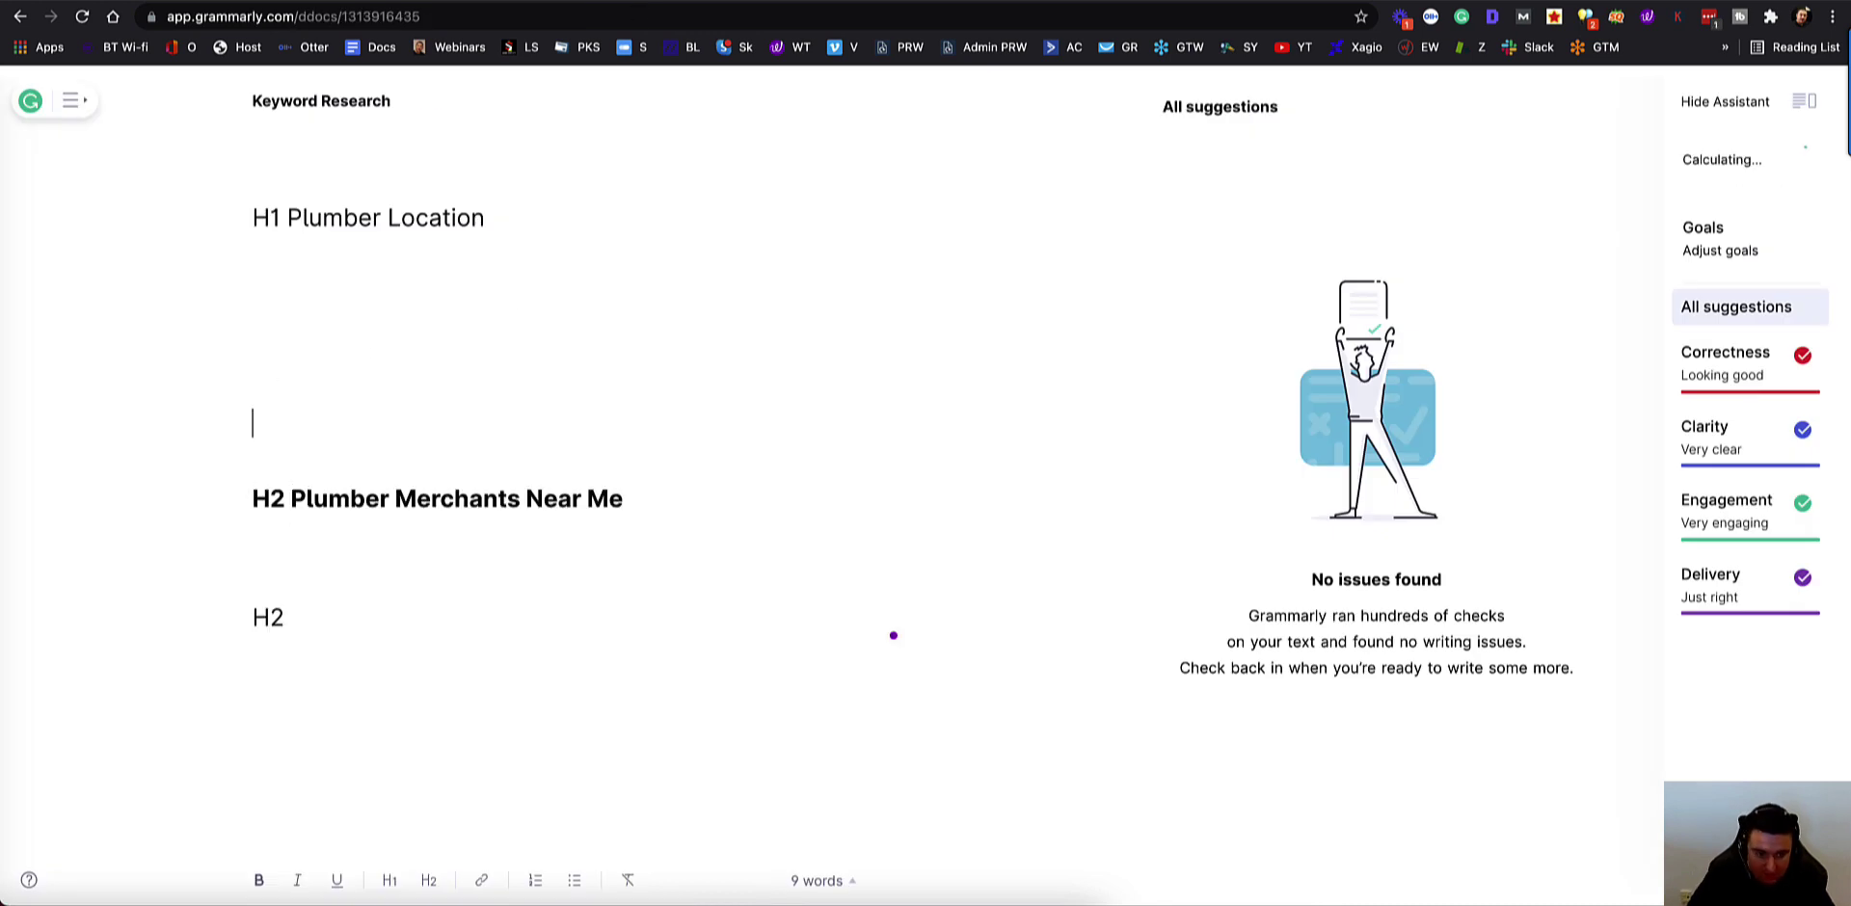
text(H2)
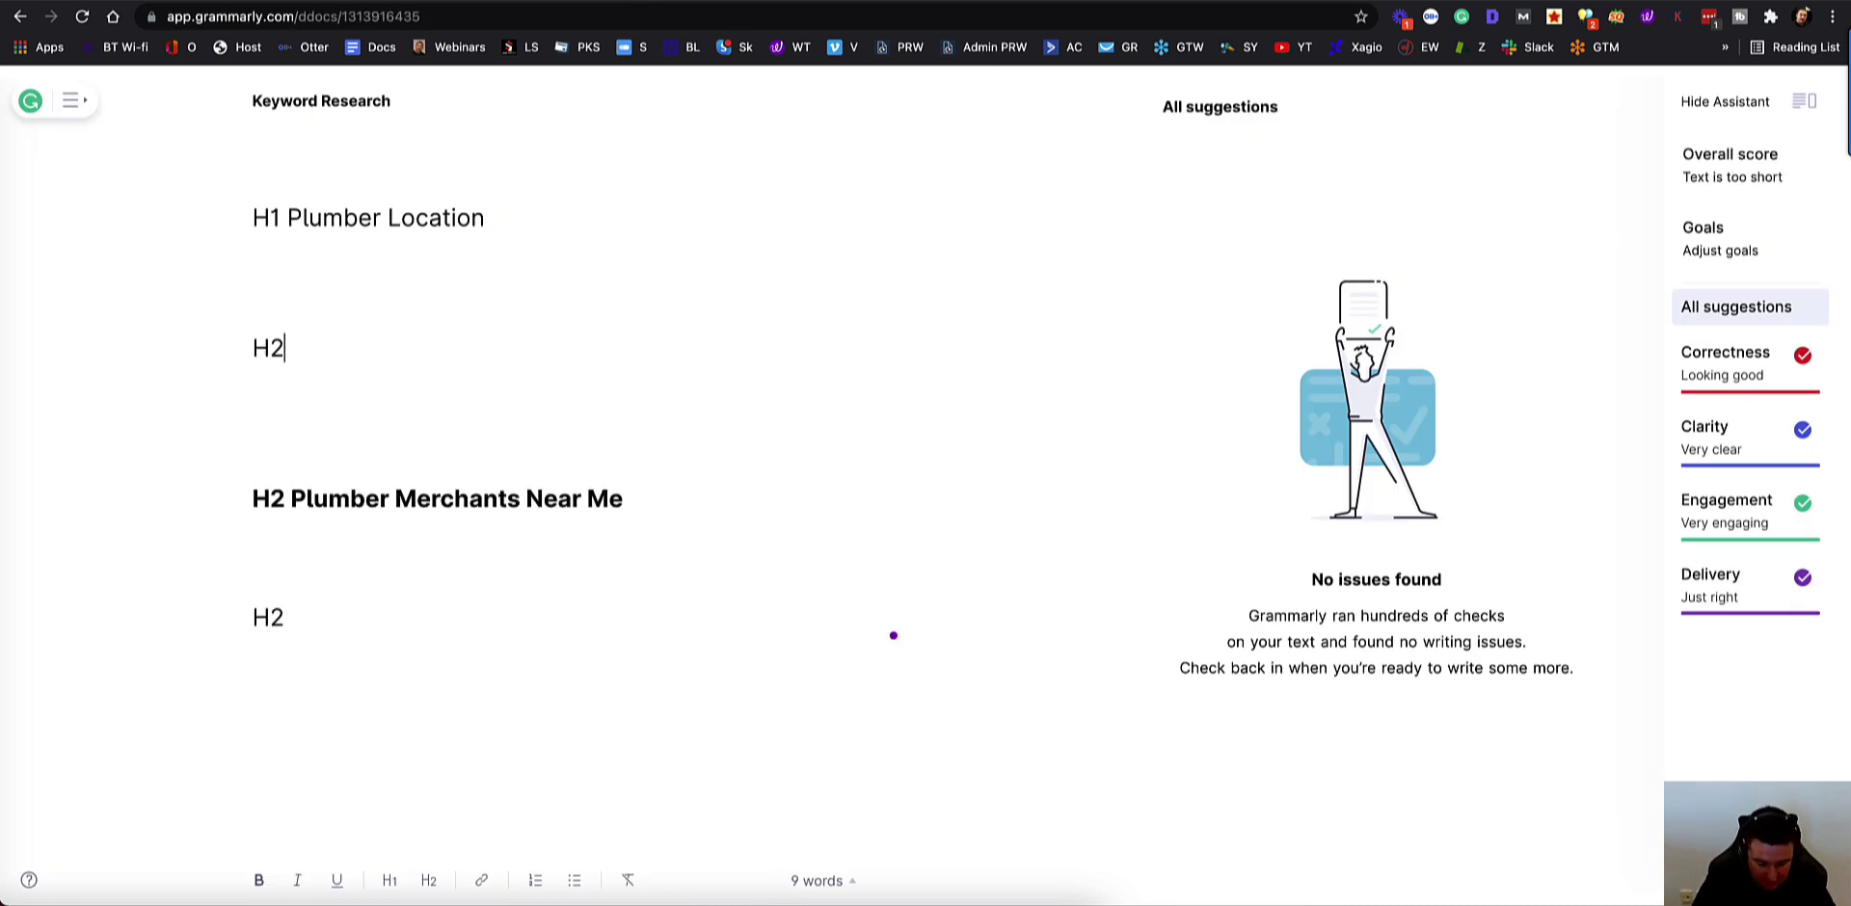
key(super+v)
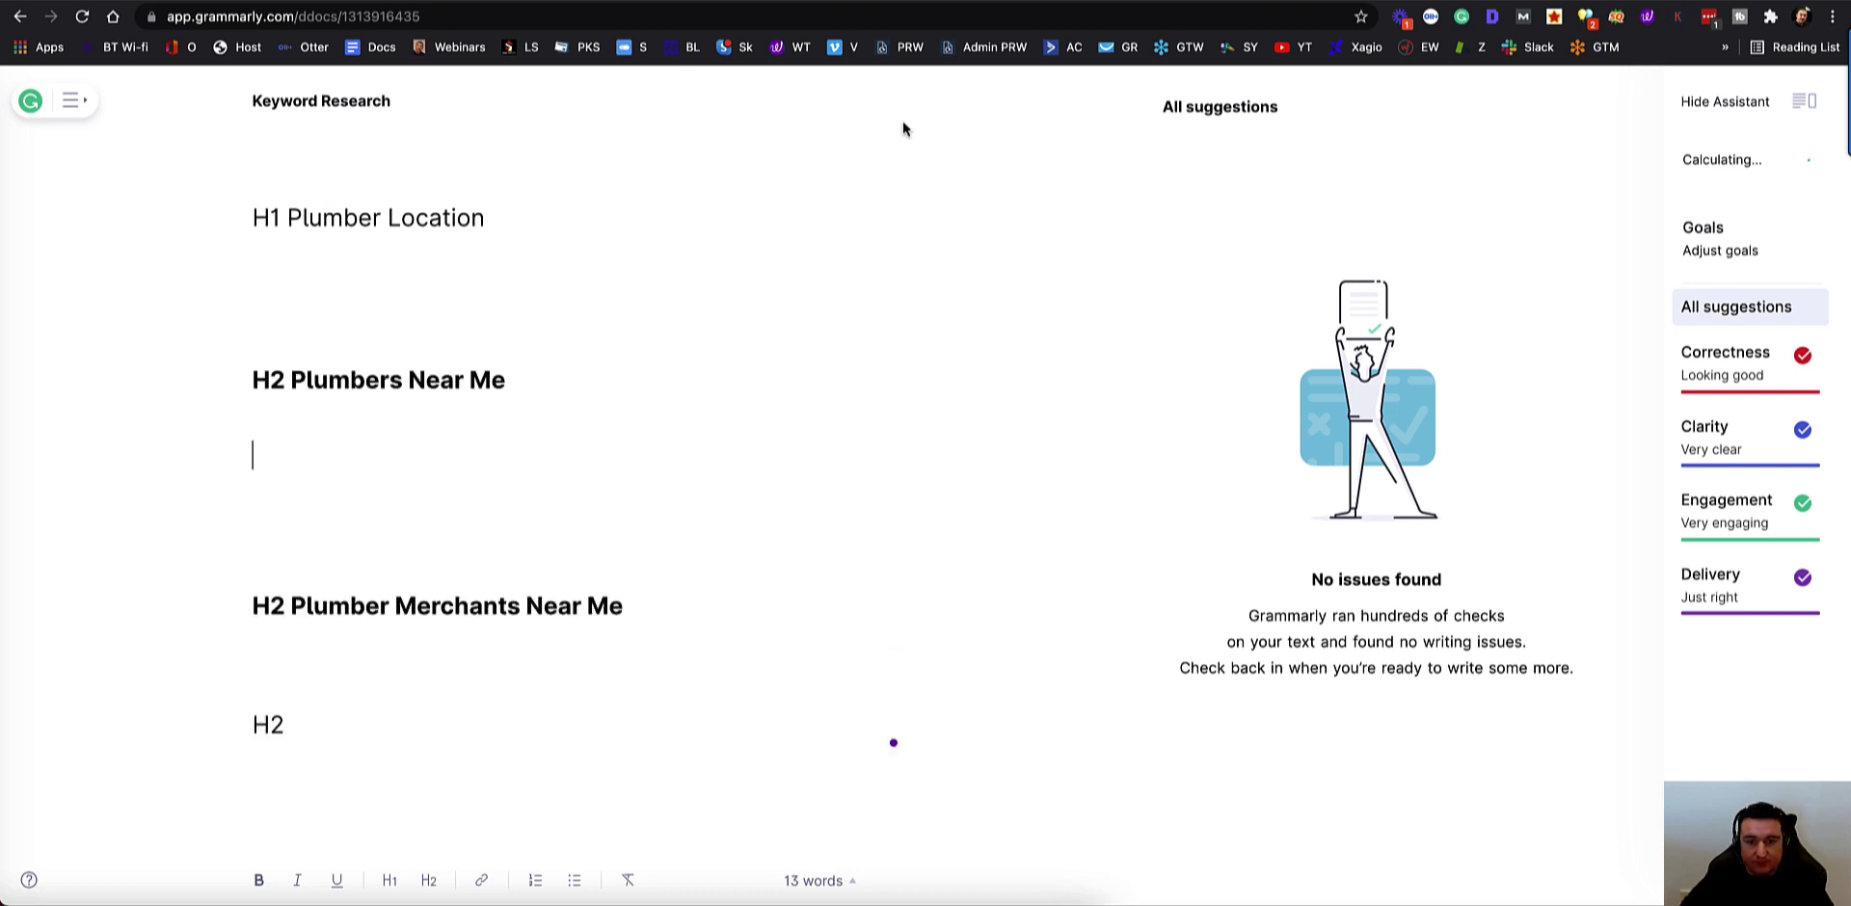
Step: Copy the Emergency Plumbers title, add it as an H2, and remove the extra blank line
click(429, 1)
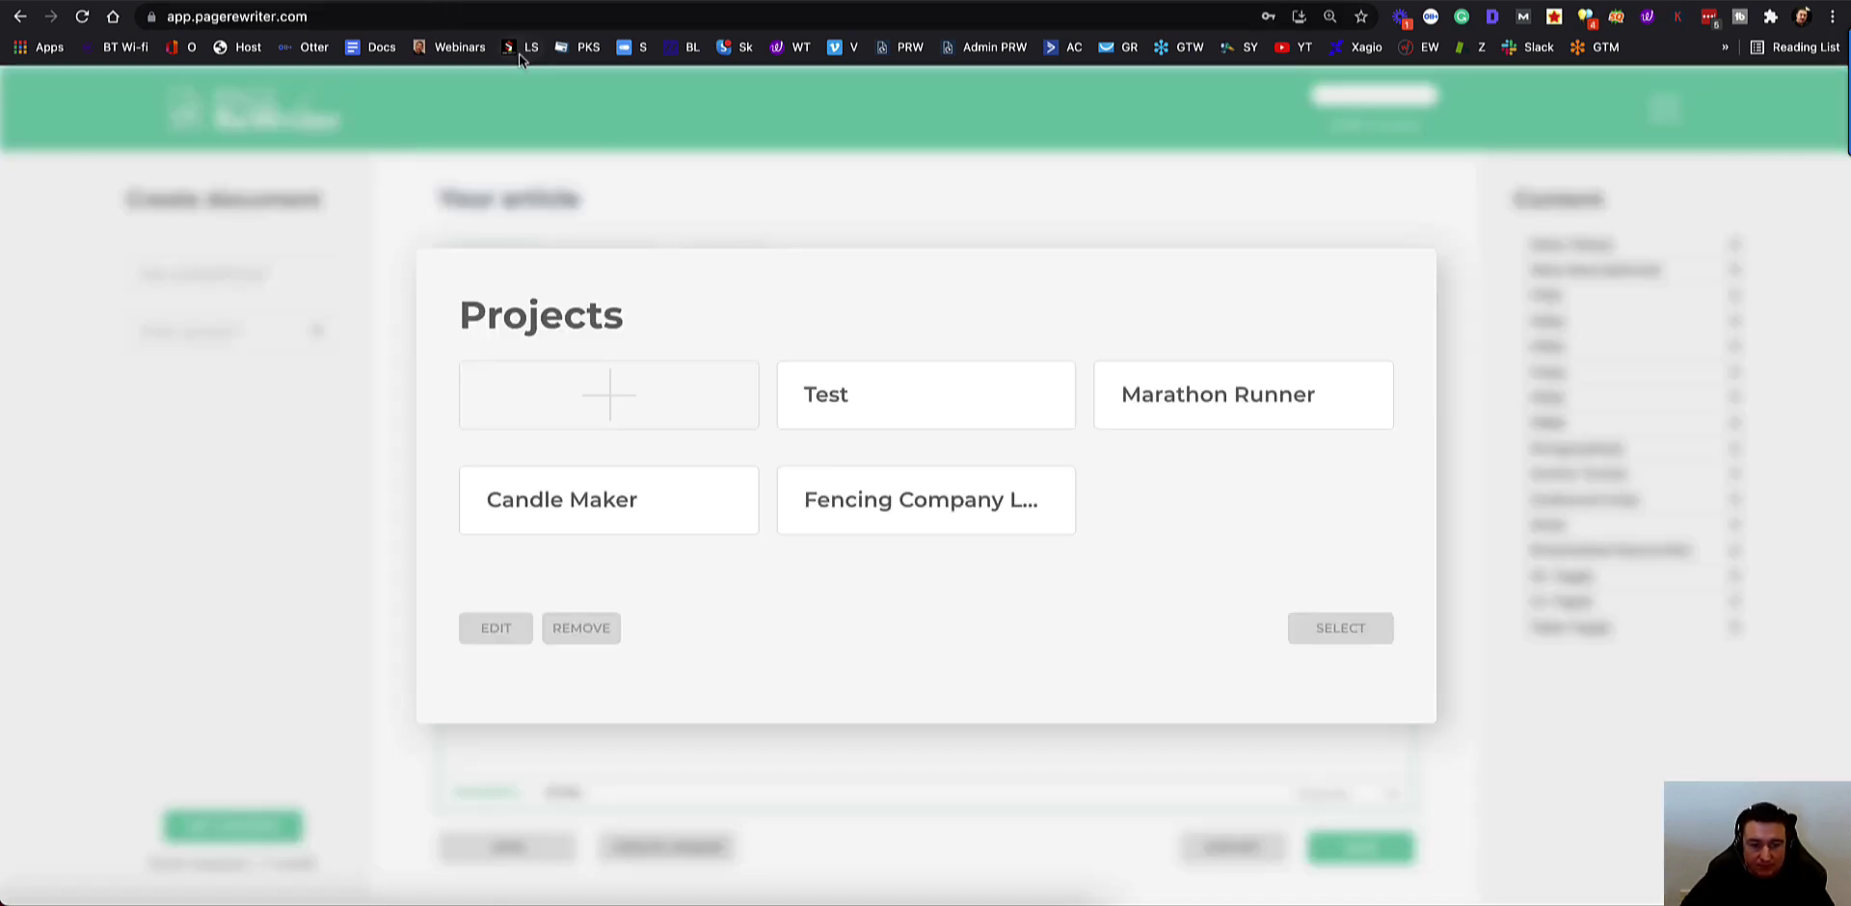
click(521, 2)
scroll(606, 459, down, 15)
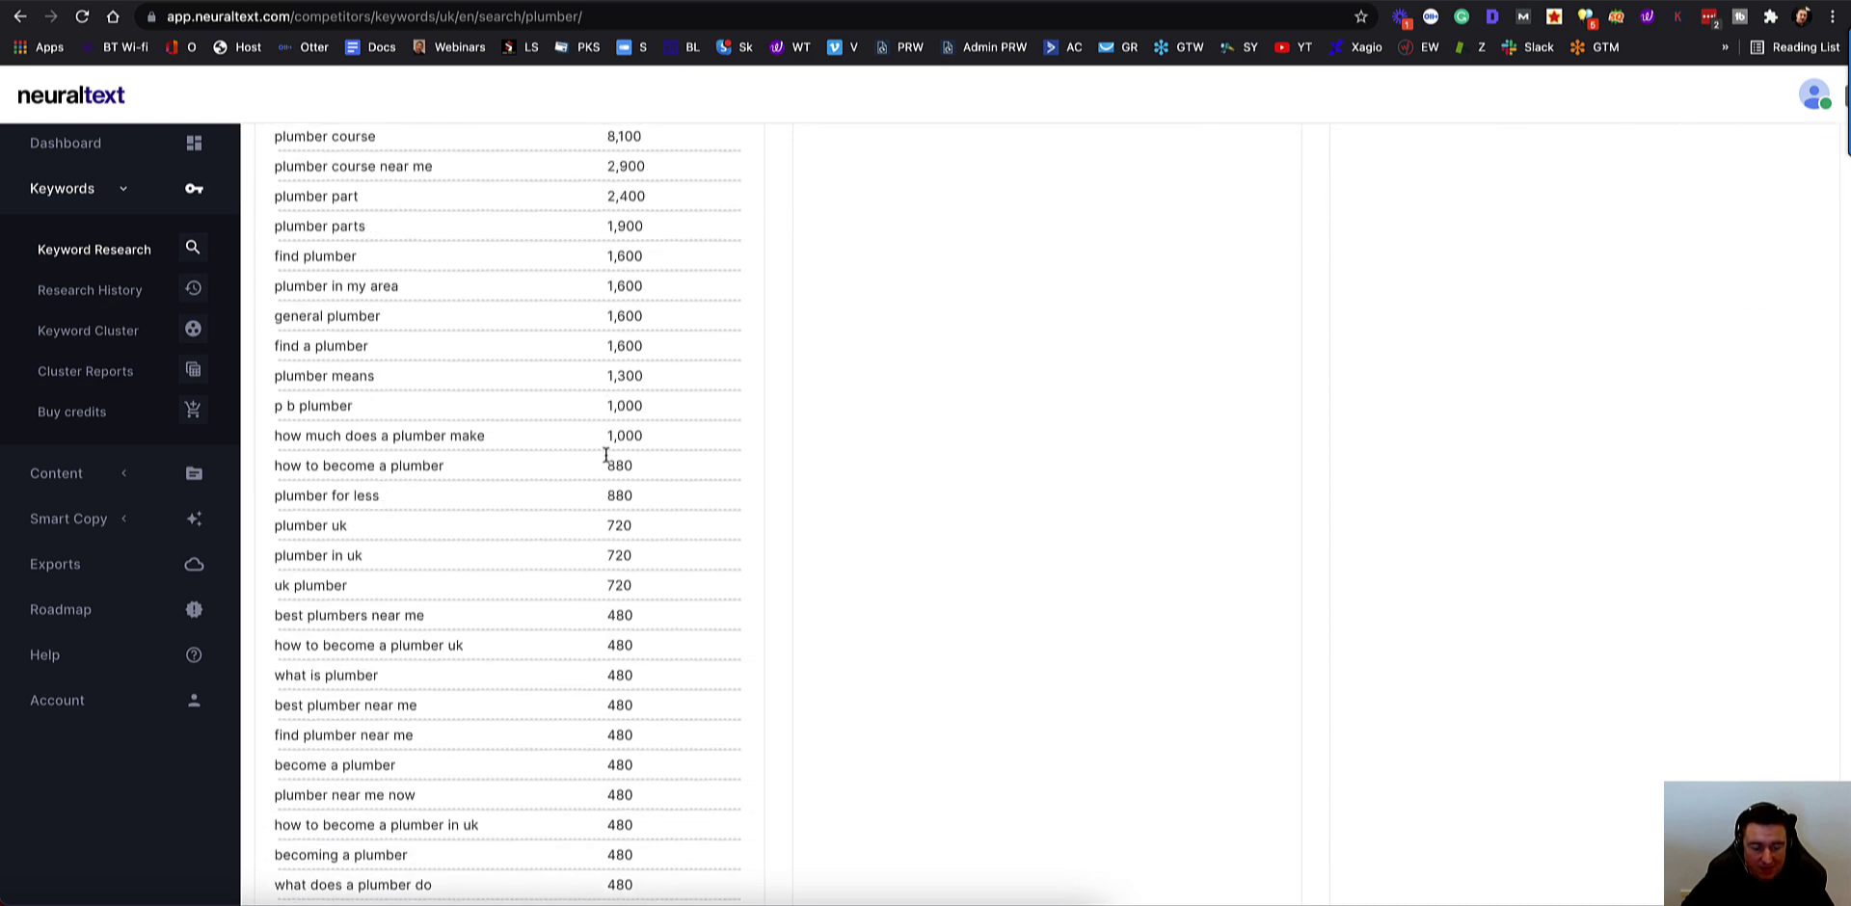
scroll(605, 459, down, 1)
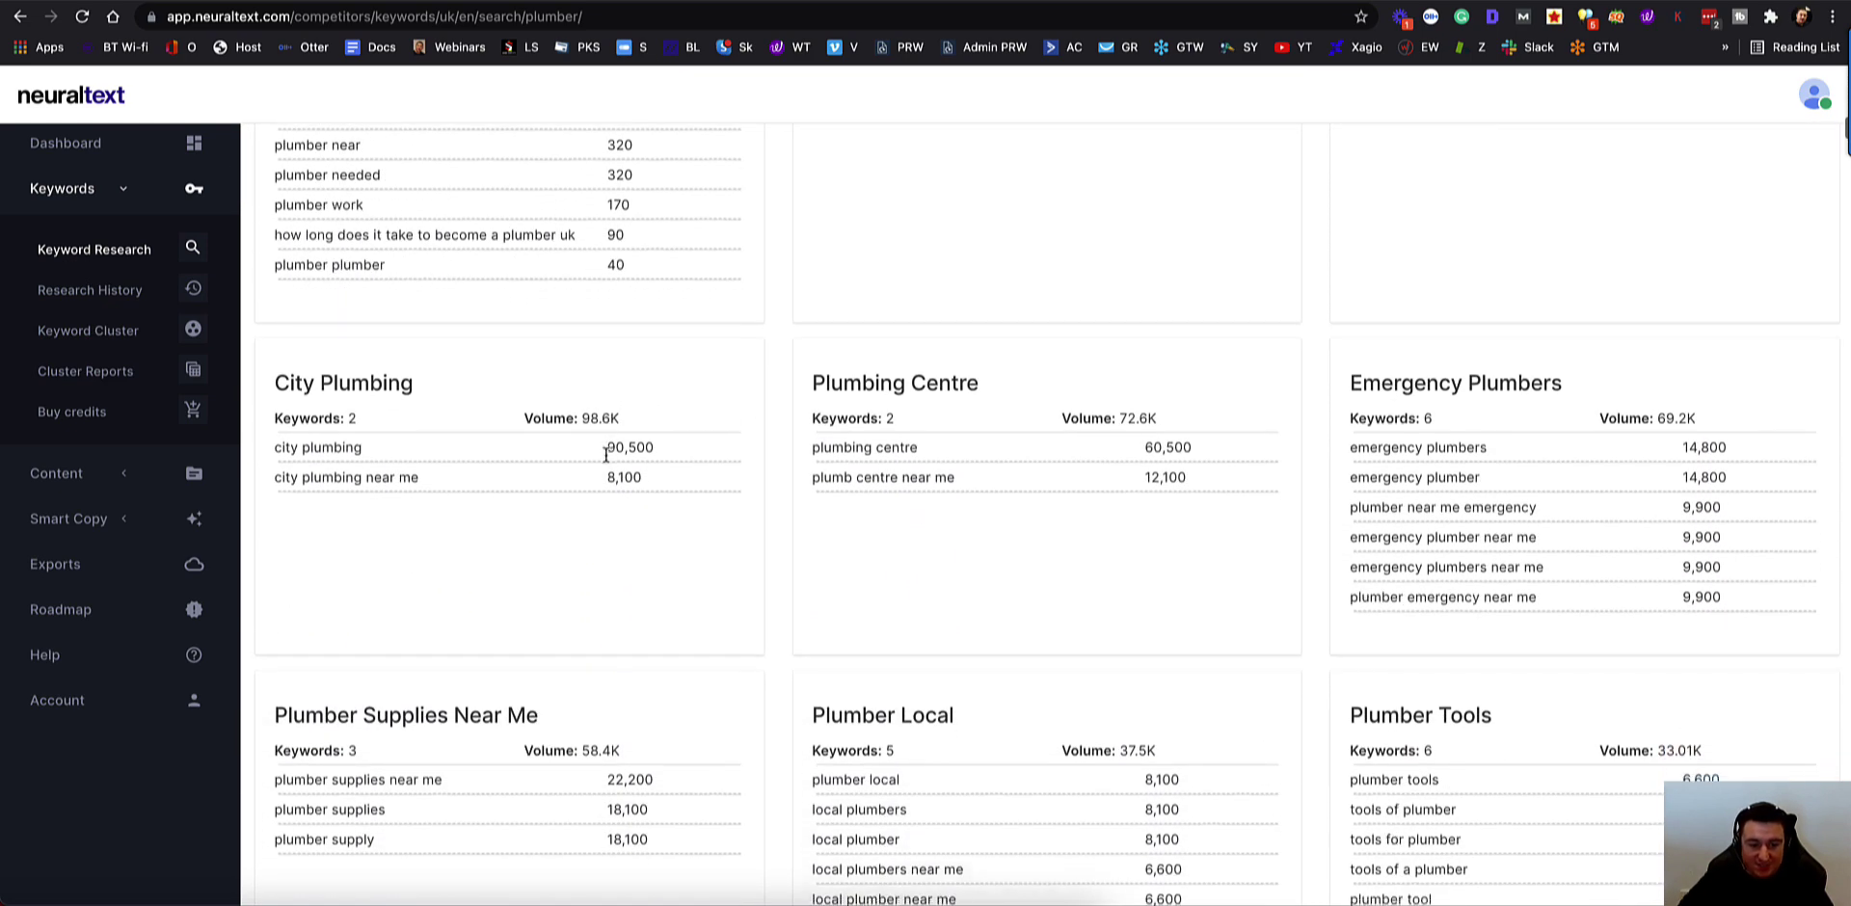
drag(1349, 381, 1563, 385)
key(ctrl+c)
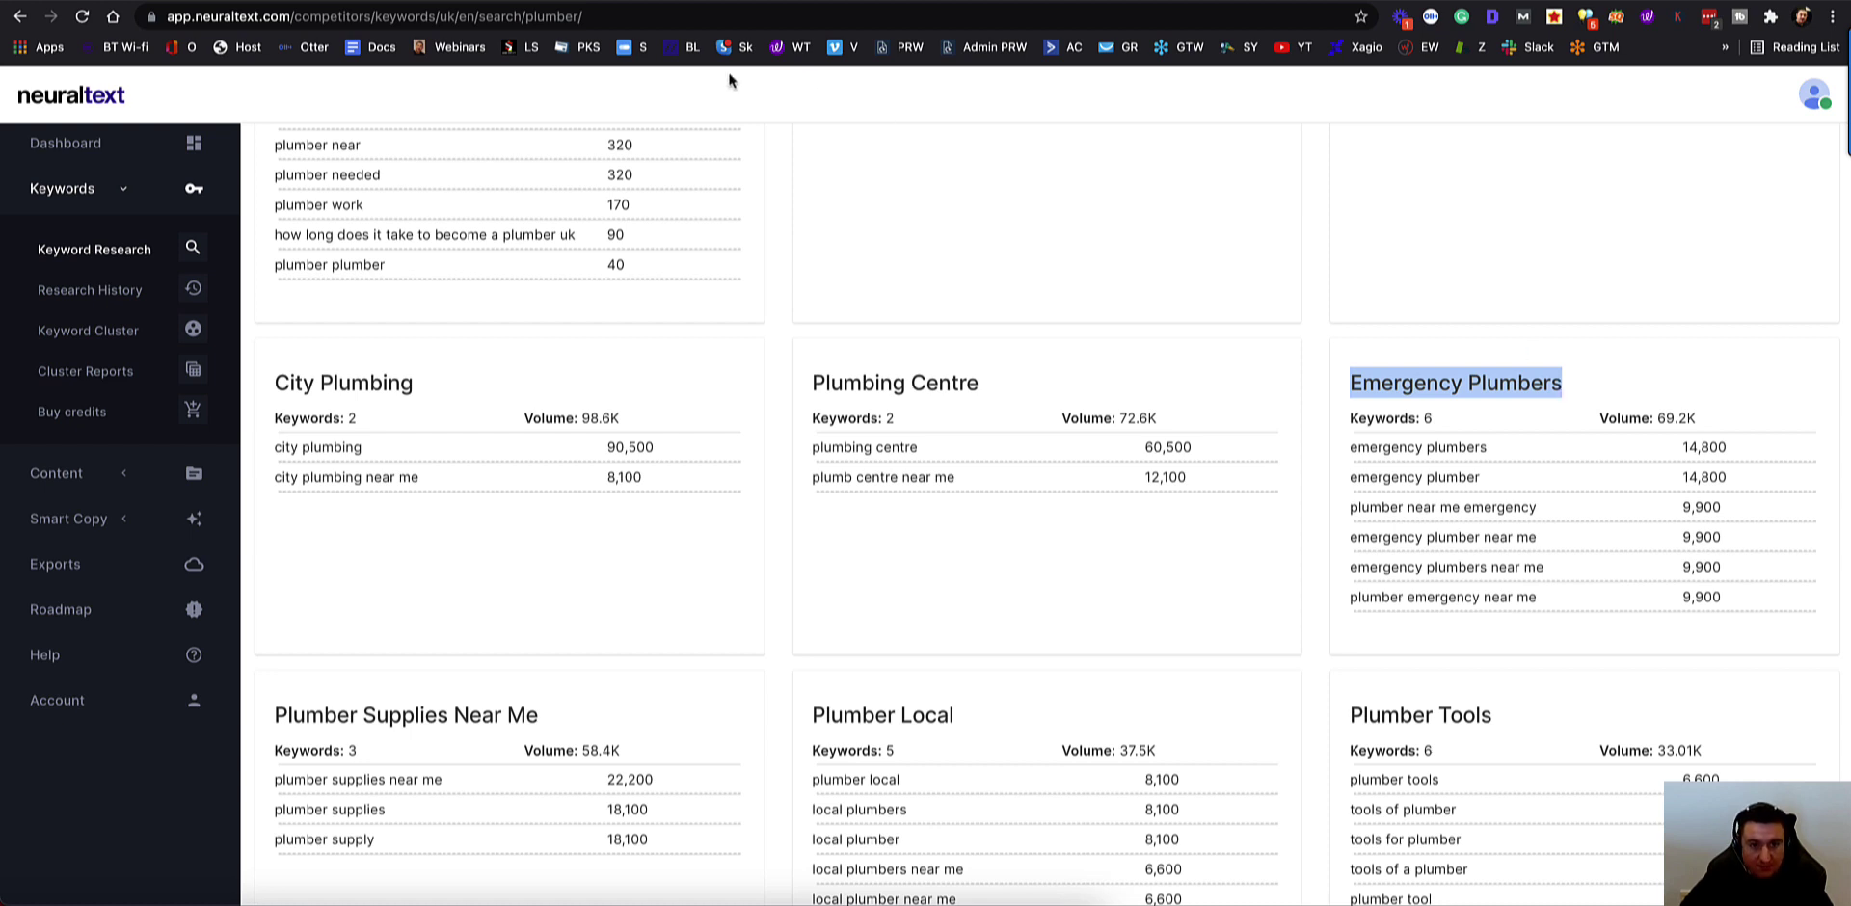
key(ctrl+Tab)
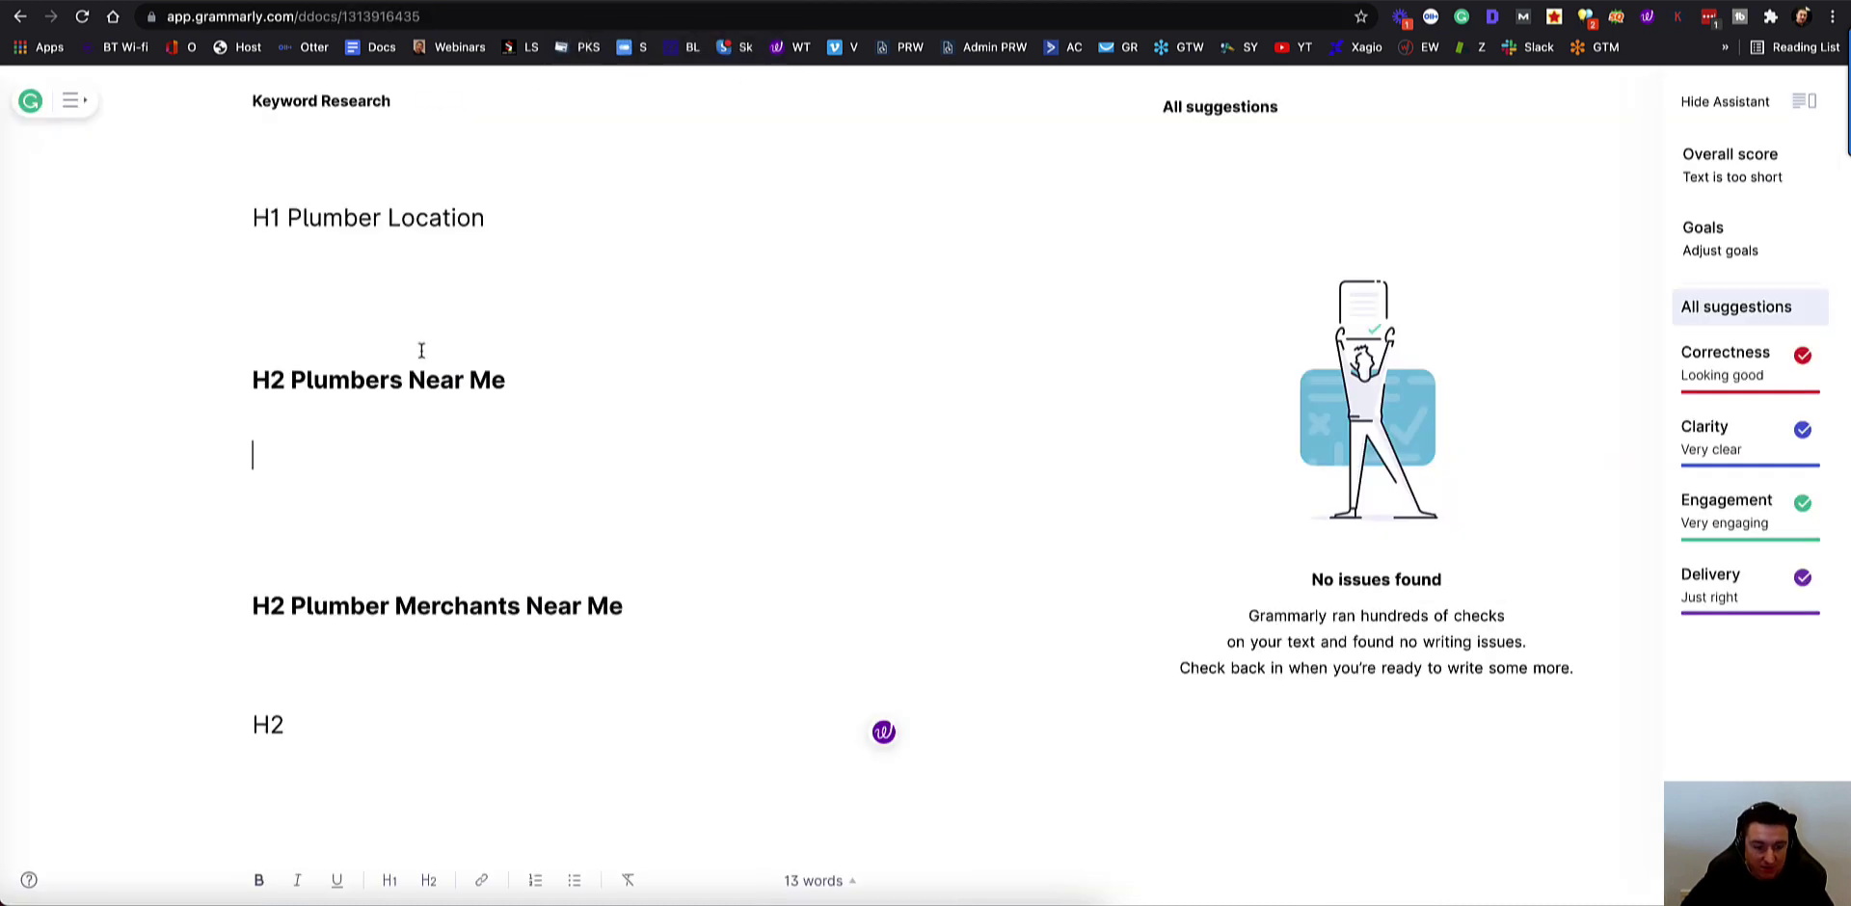
text(H2)
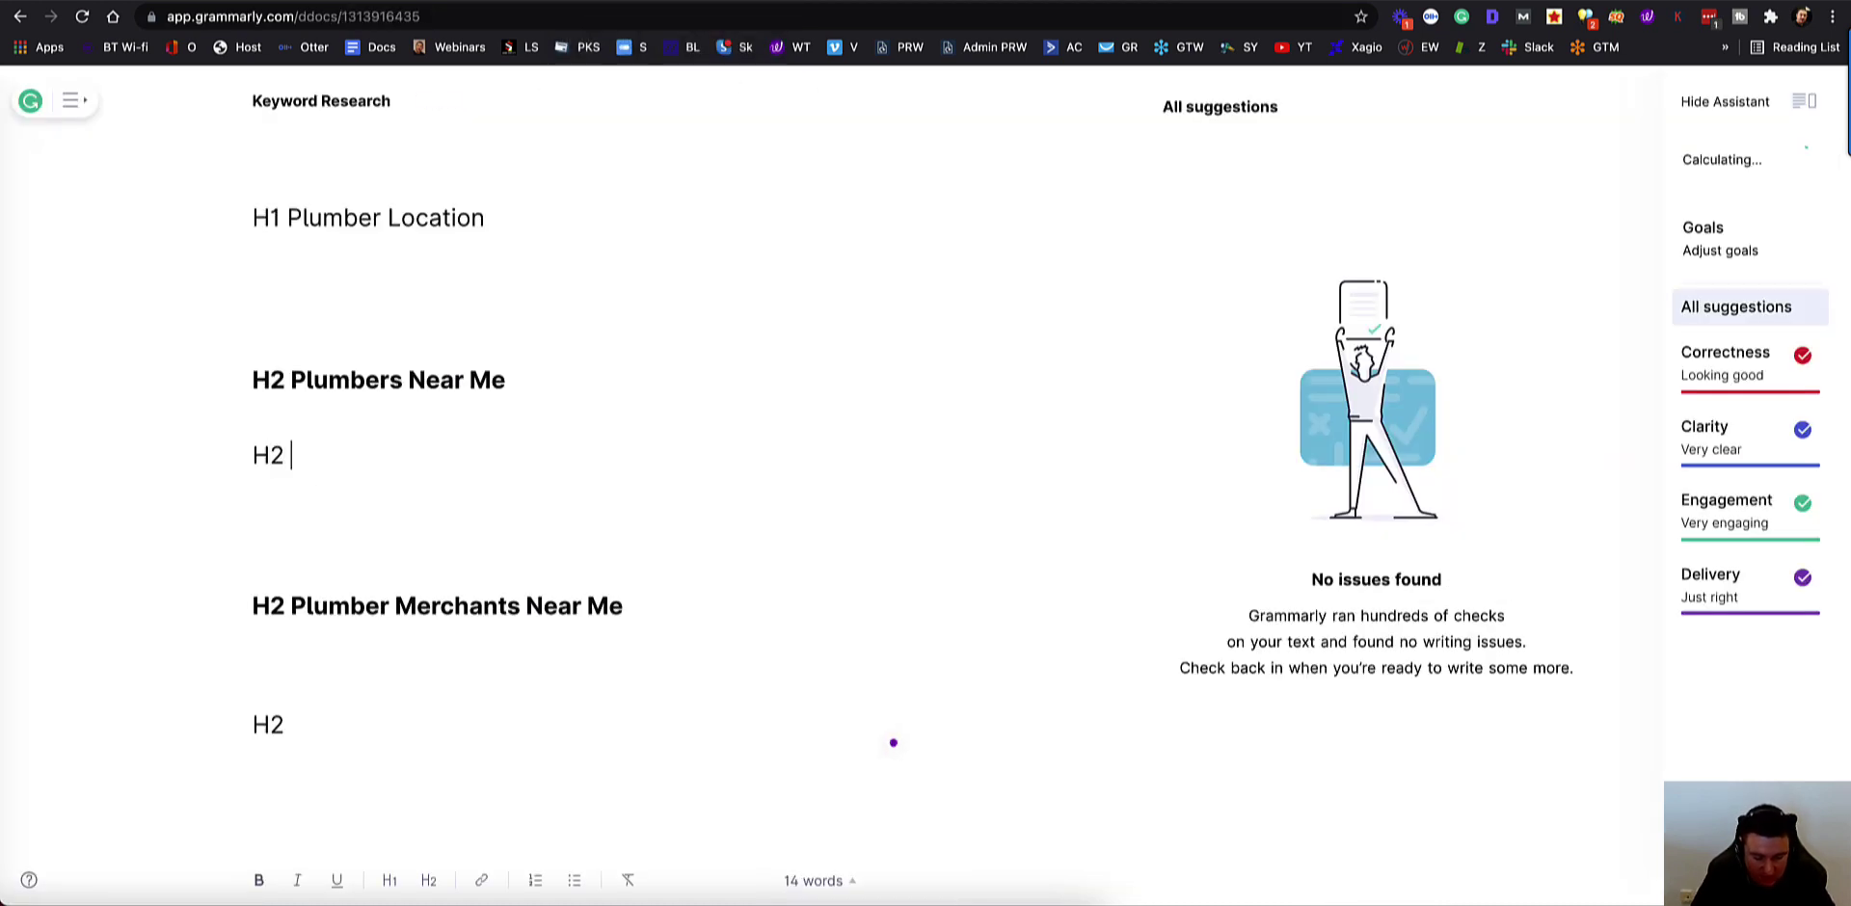
key(ctrl+v)
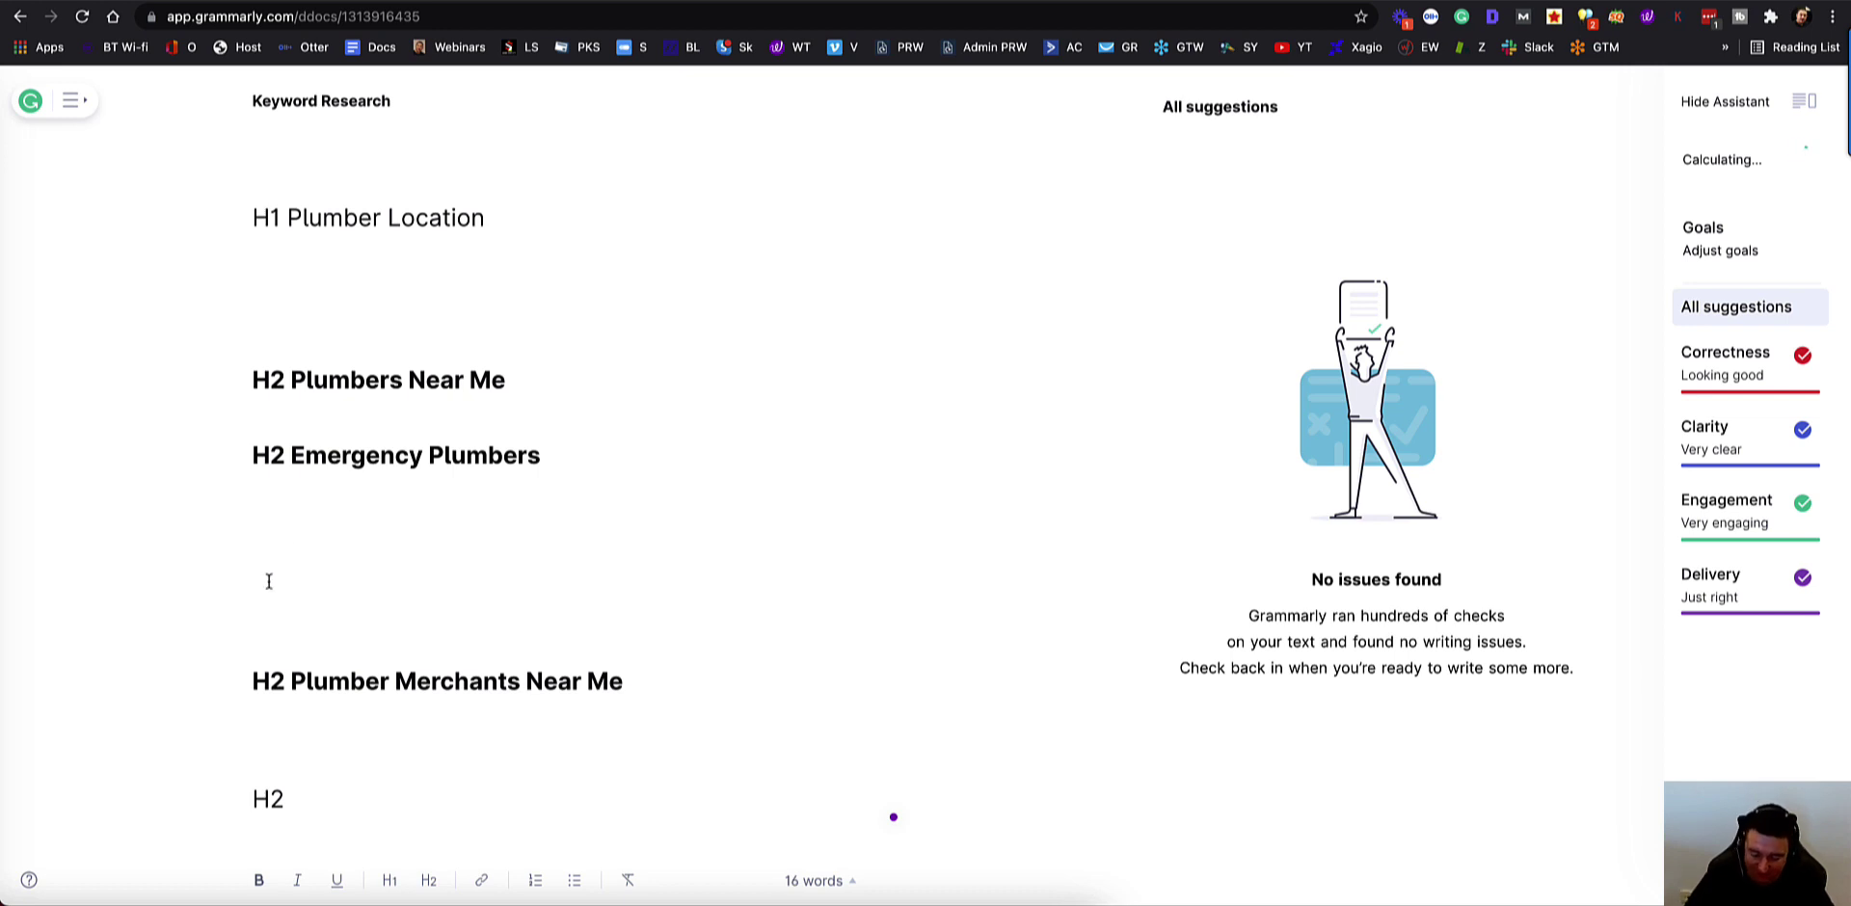
key(BackSpace)
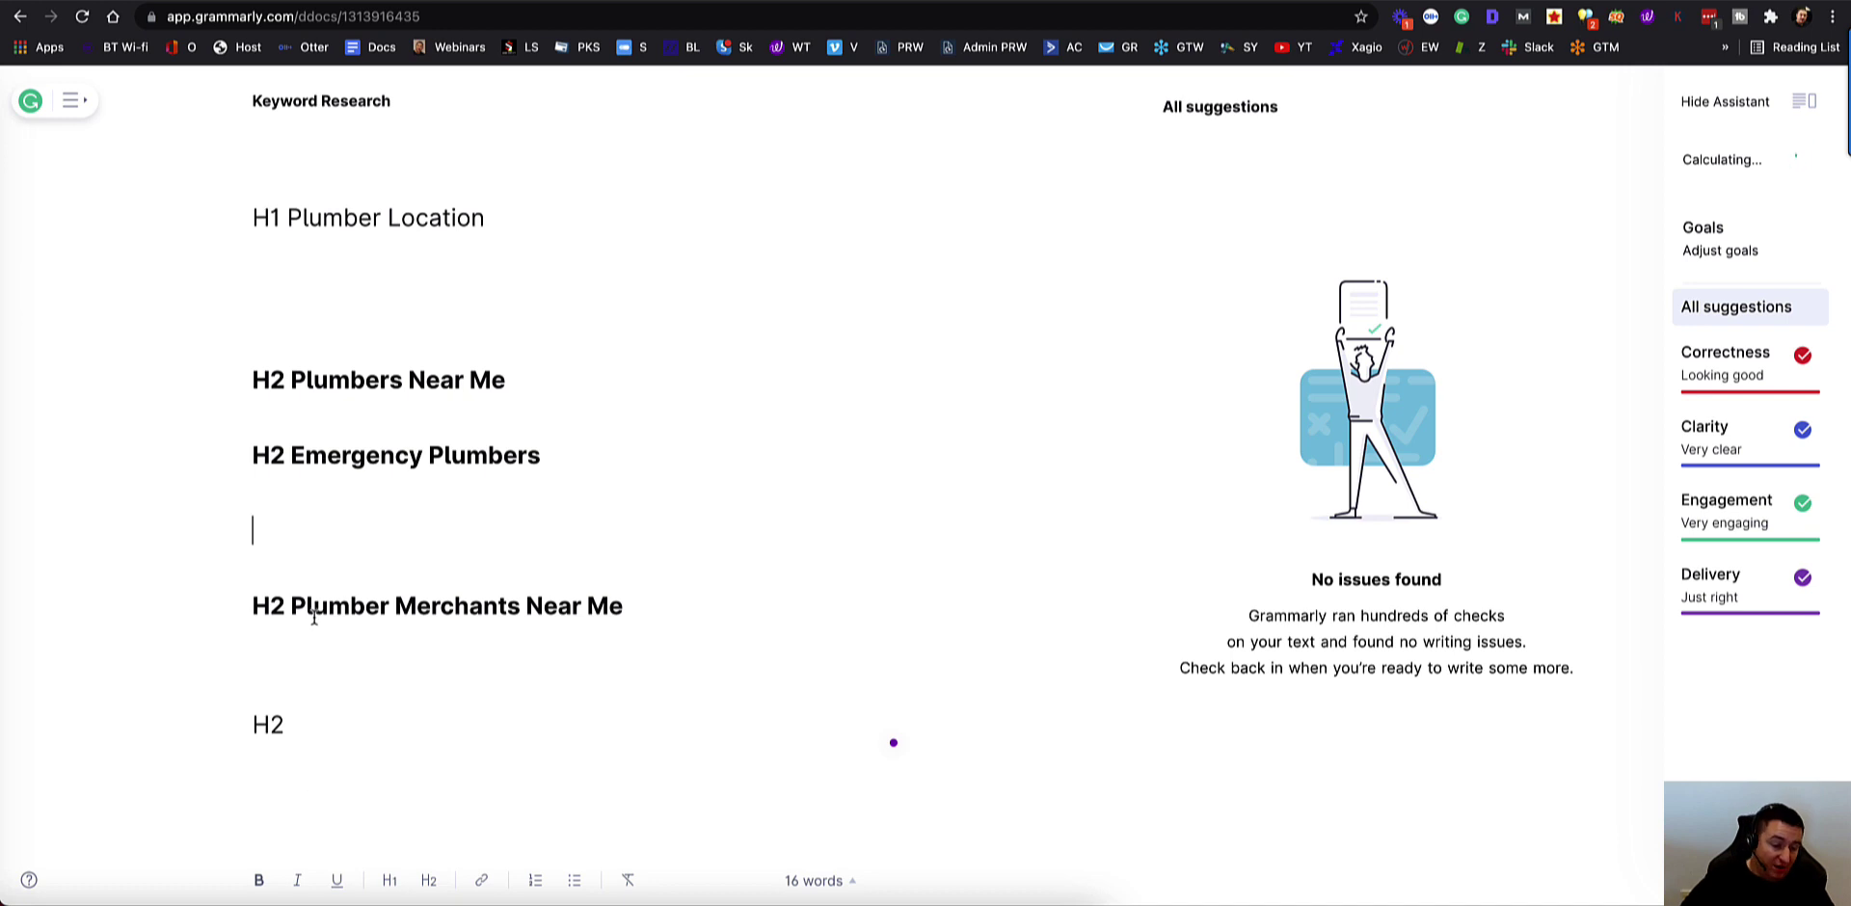
click(186, 3)
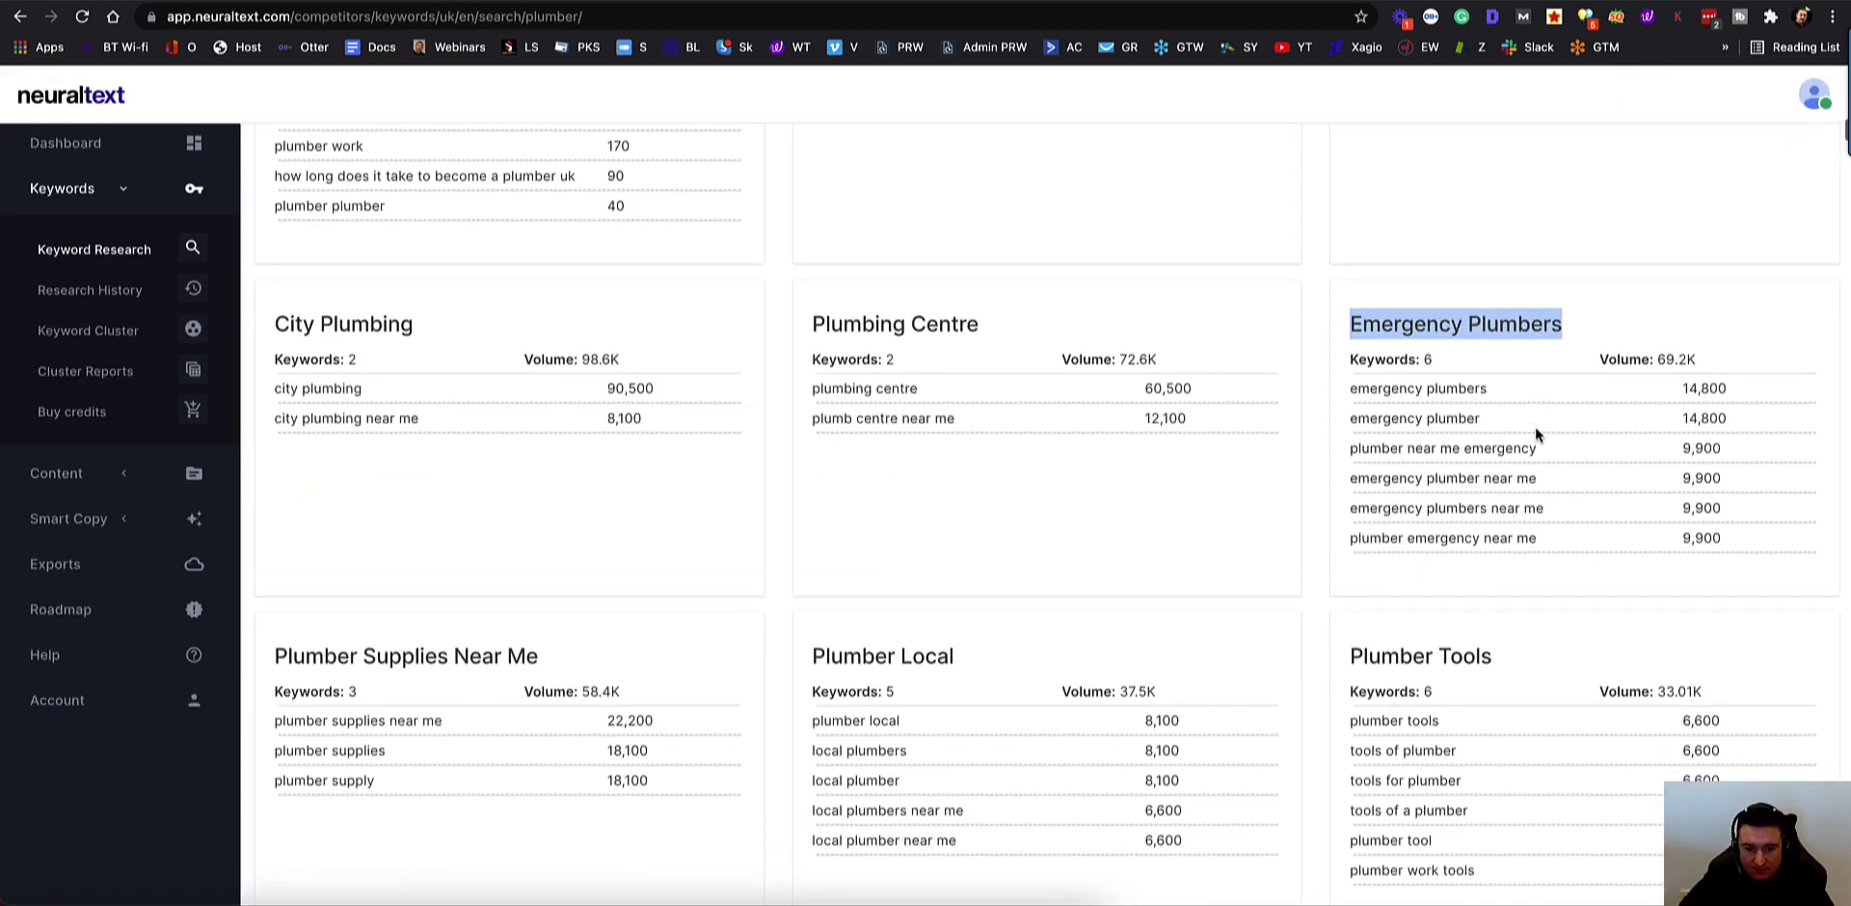
Step: Scroll down the clusters and select the 'Plumber For Washing Machine' card title
scroll(1534, 426, down, 2)
scroll(645, 565, down, 2)
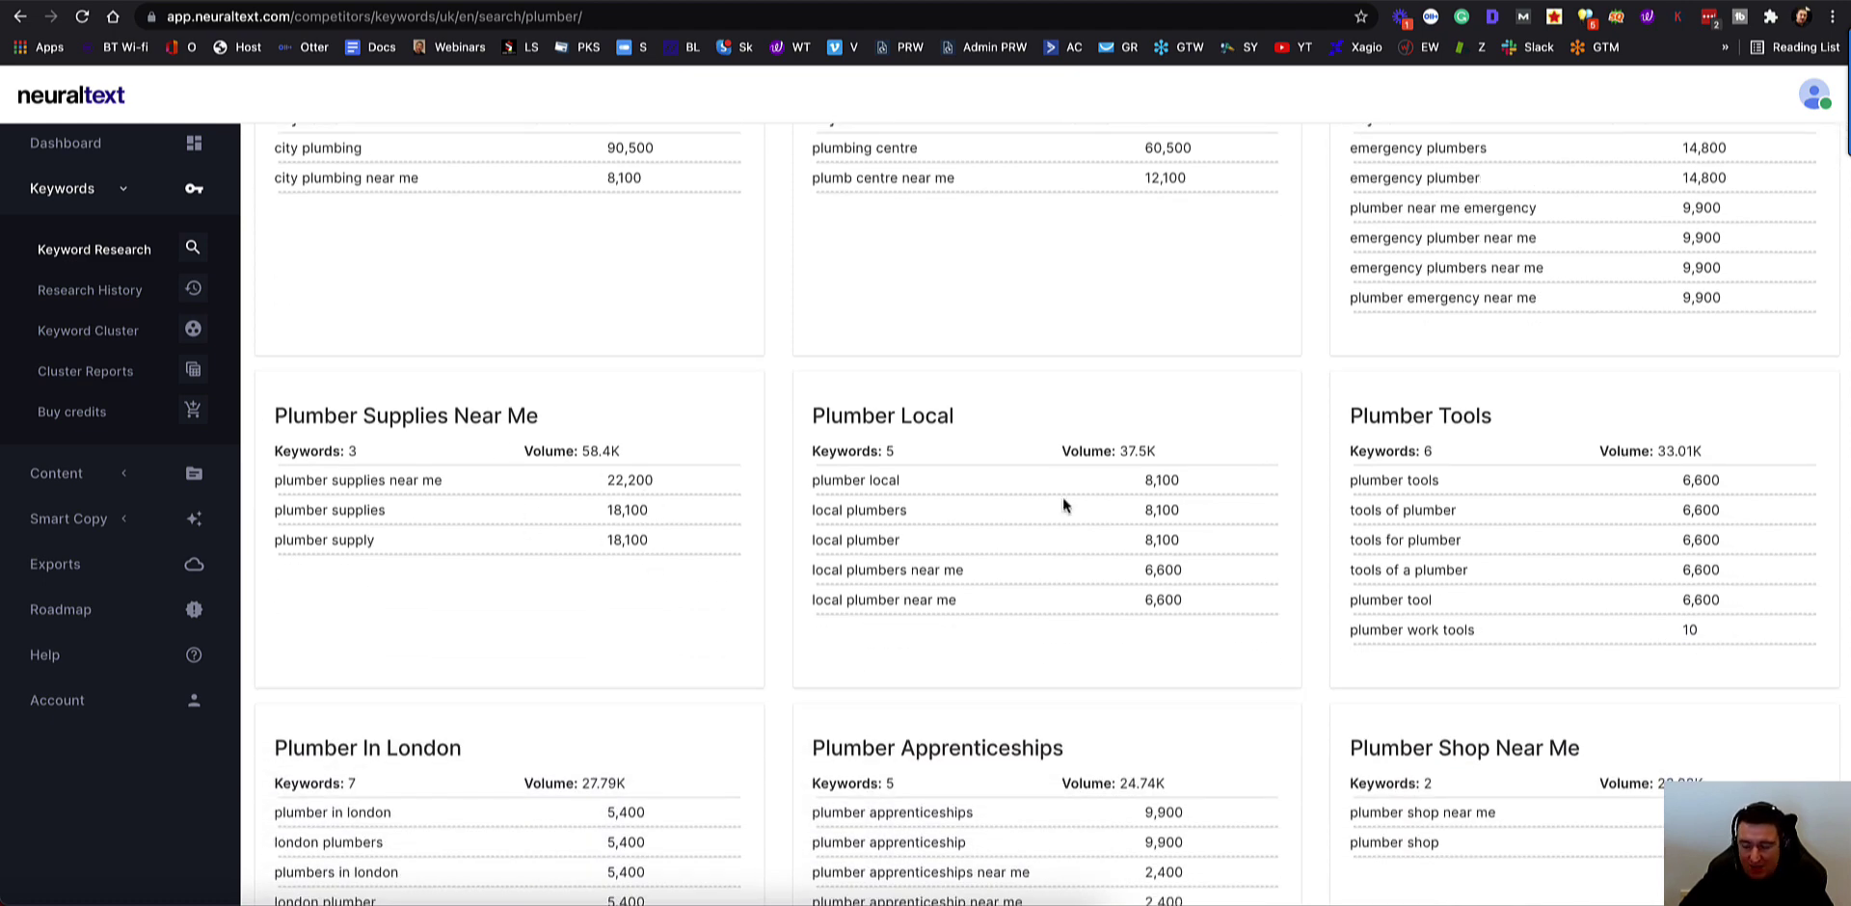
scroll(1062, 496, down, 2)
scroll(1602, 436, down, 2)
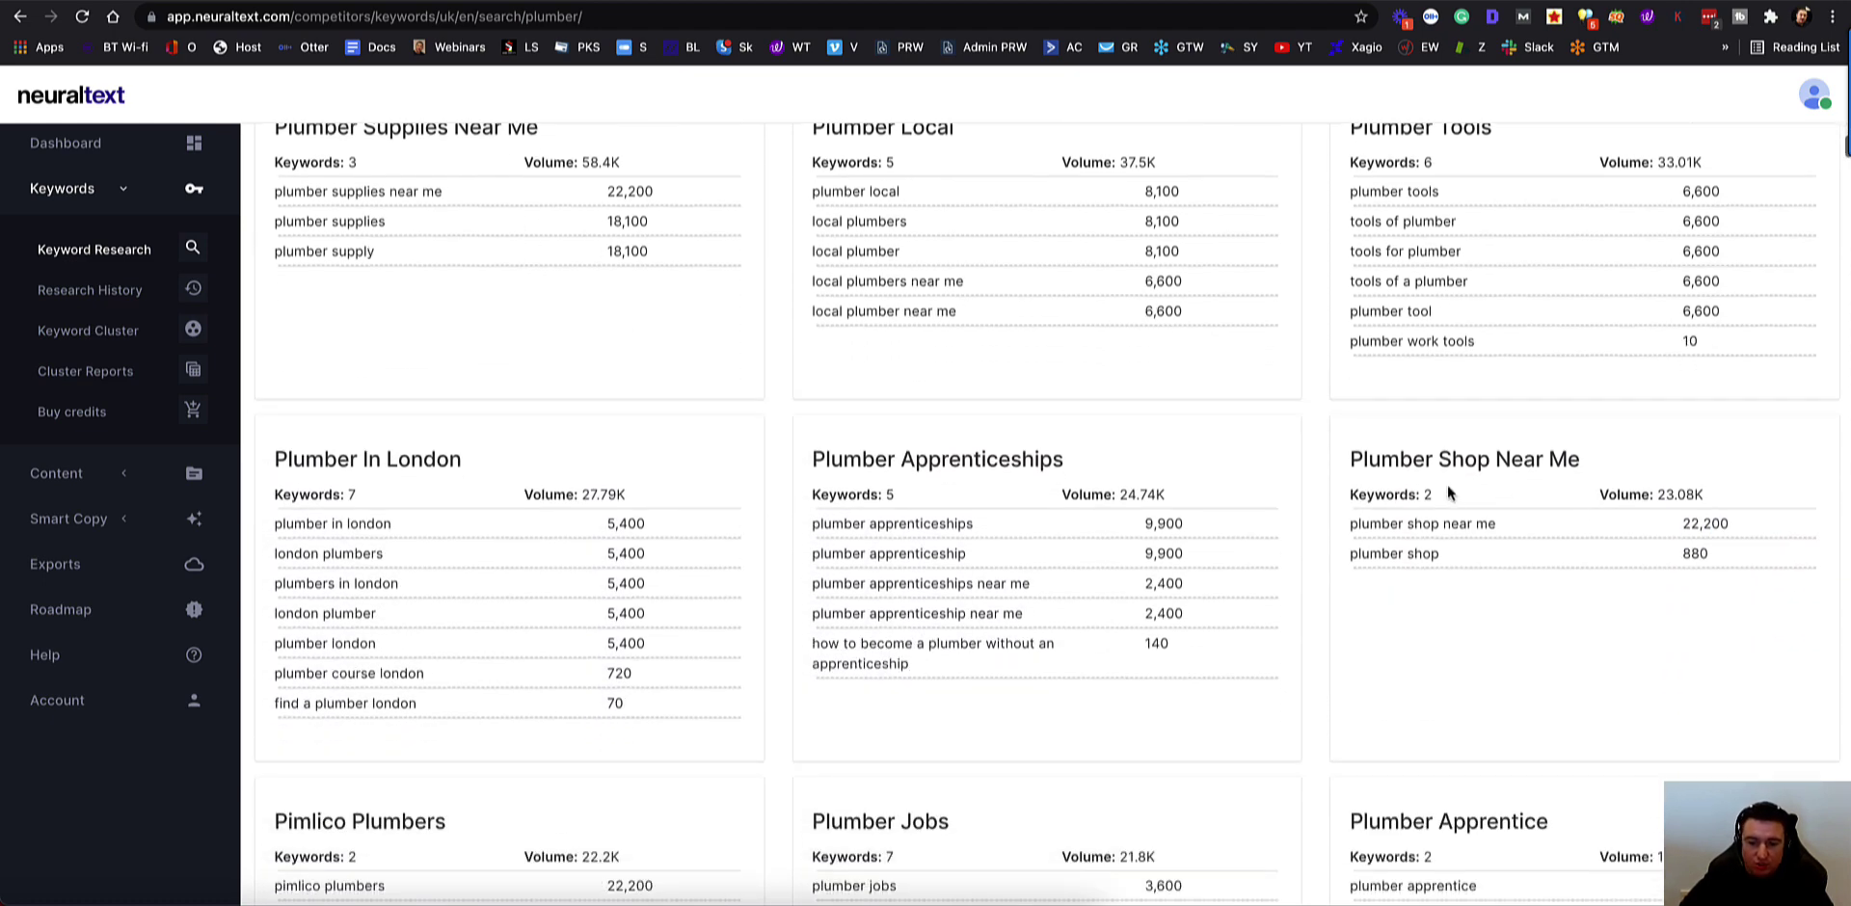
scroll(790, 557, down, 1)
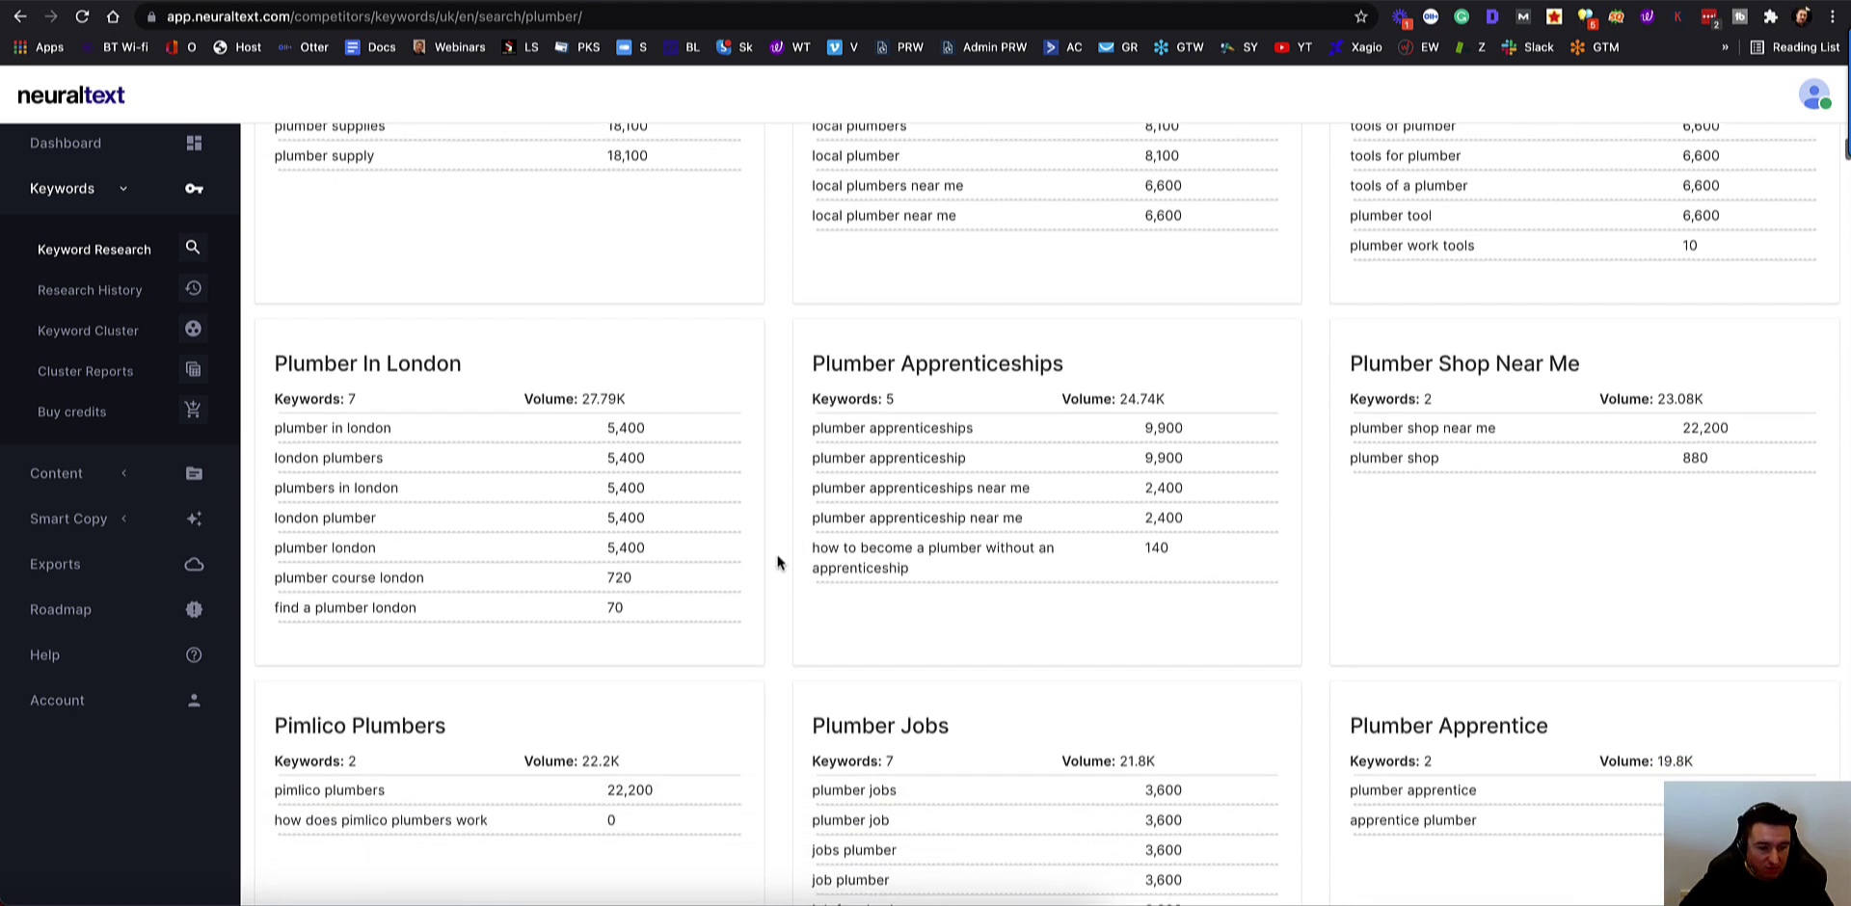
scroll(648, 526, down, 3)
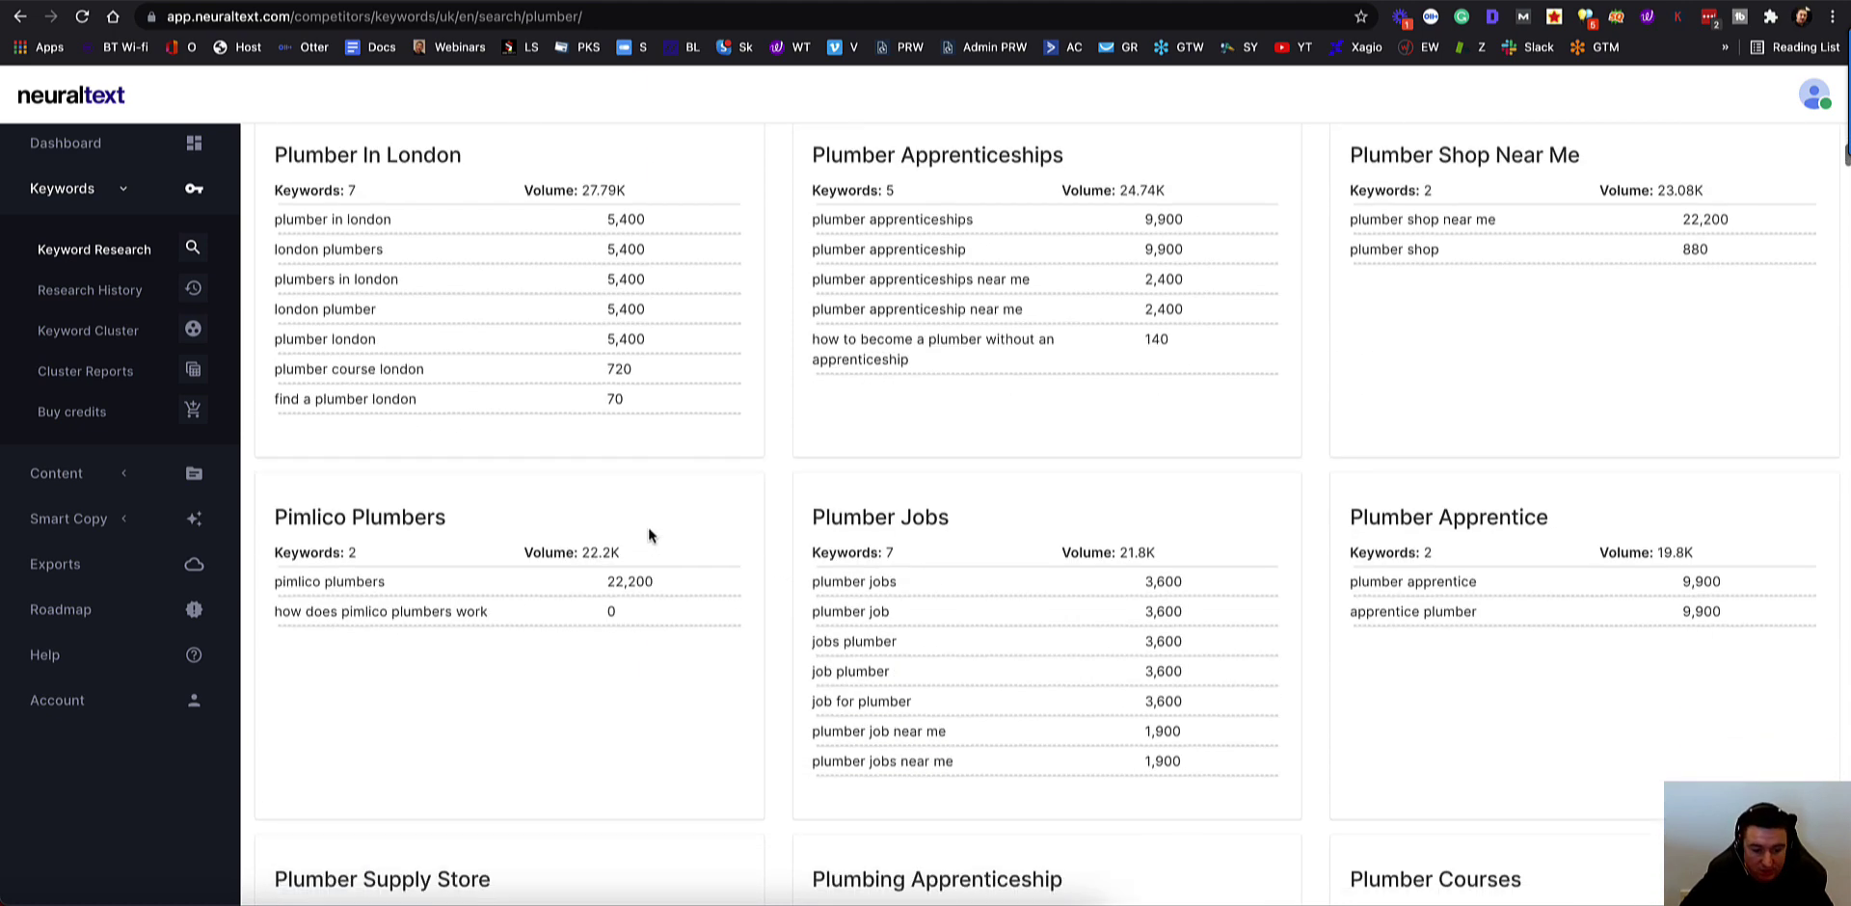
scroll(1444, 576, down, 4)
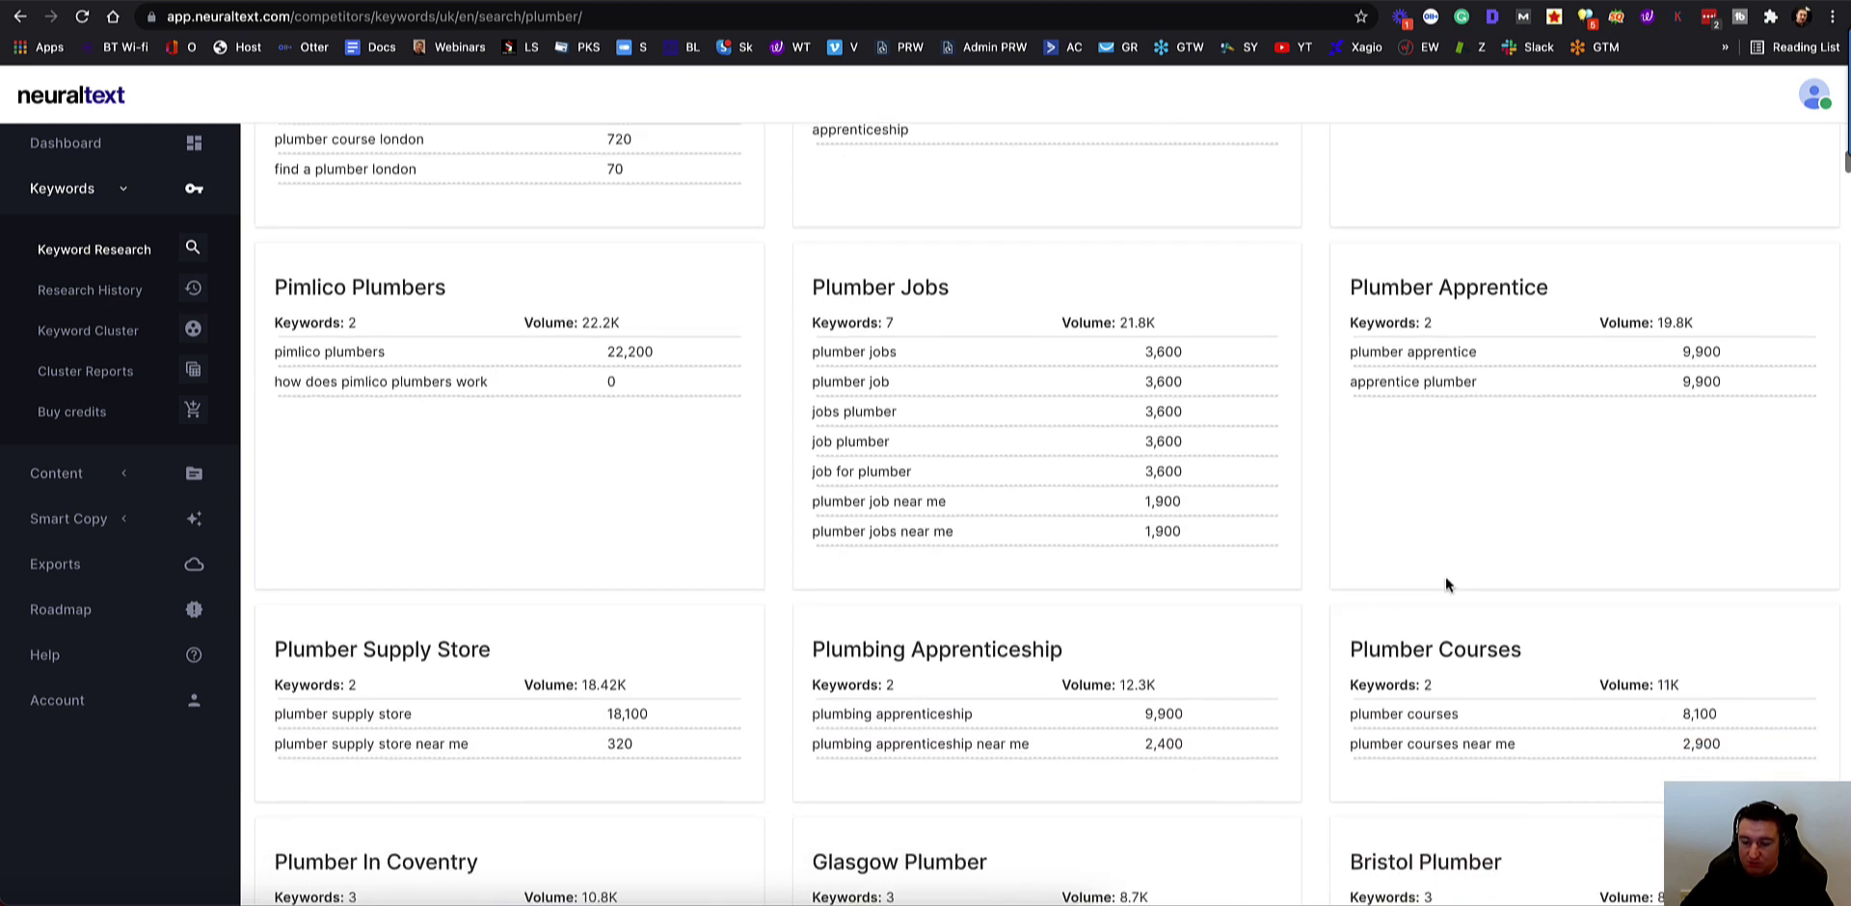
scroll(1371, 551, down, 1)
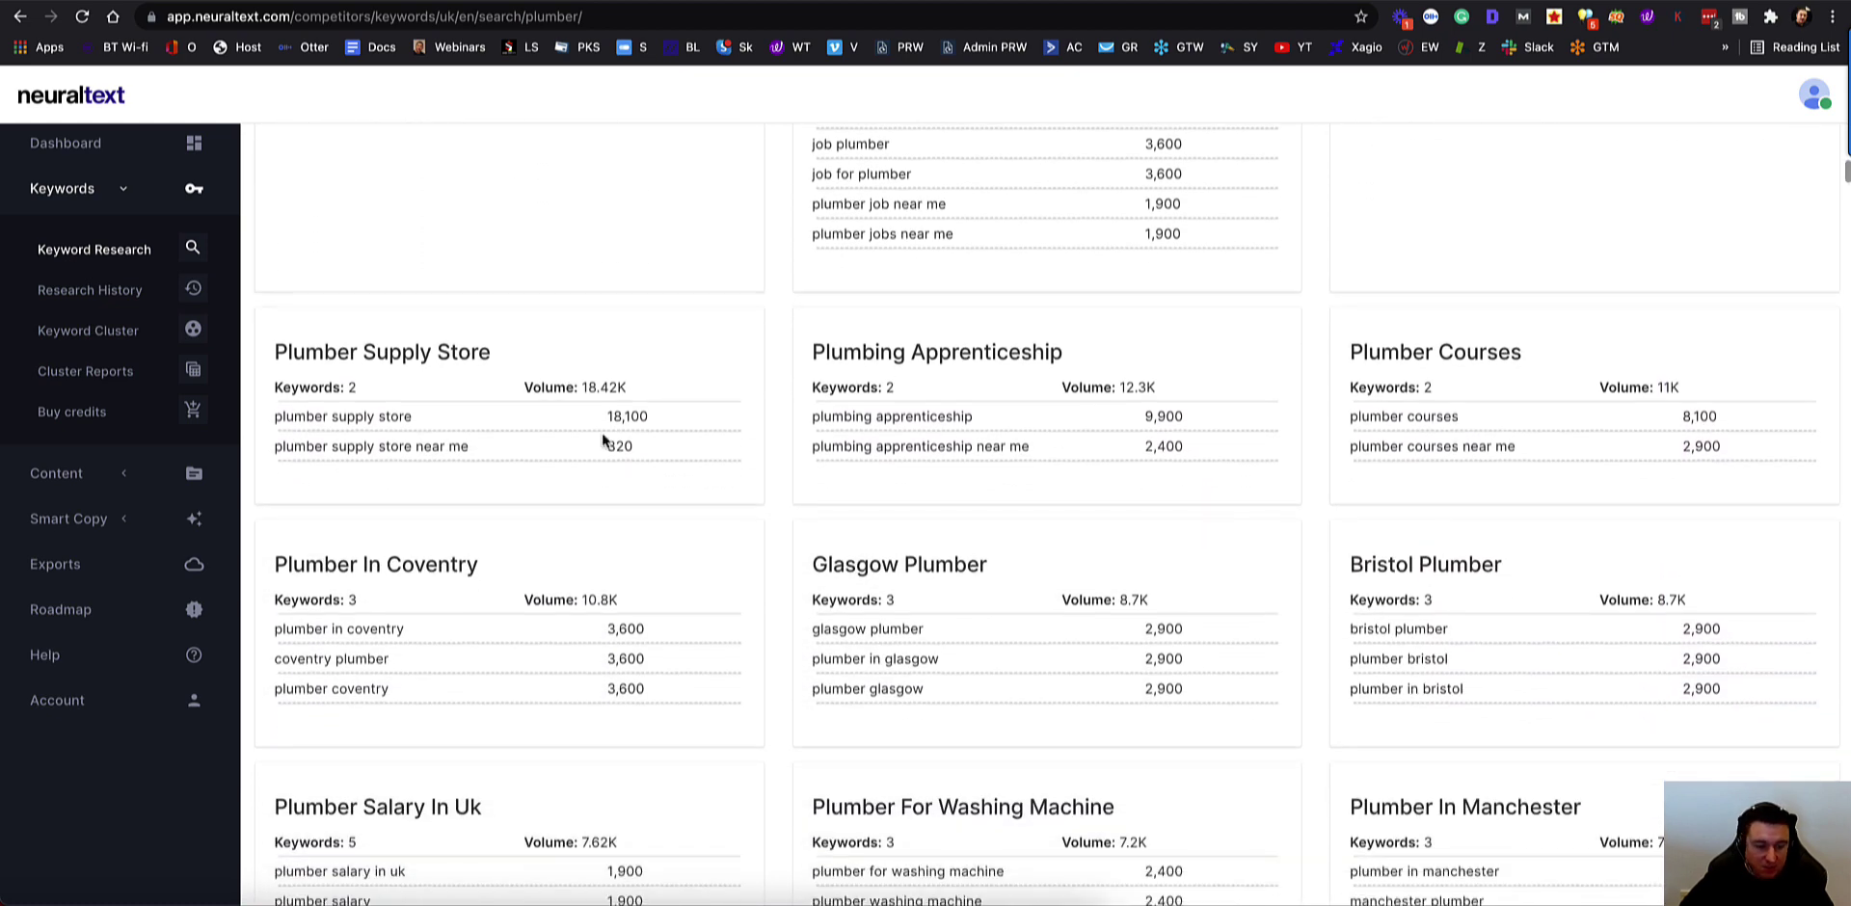
scroll(461, 499, down, 2)
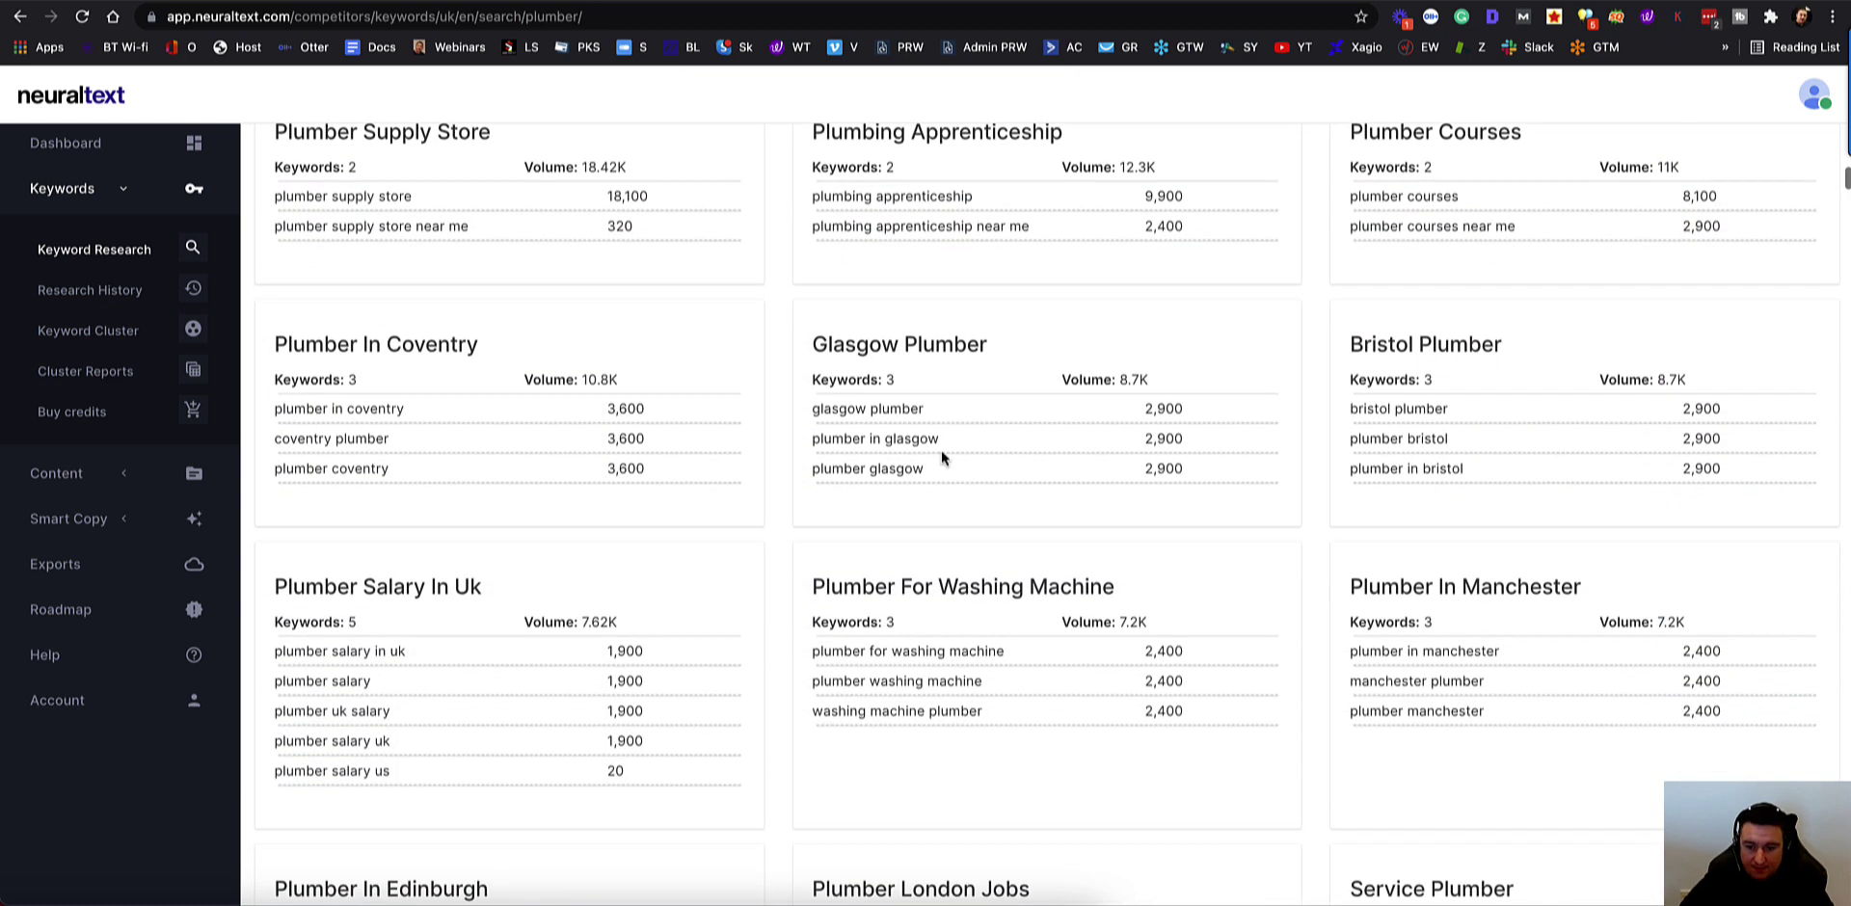
scroll(1350, 463, down, 3)
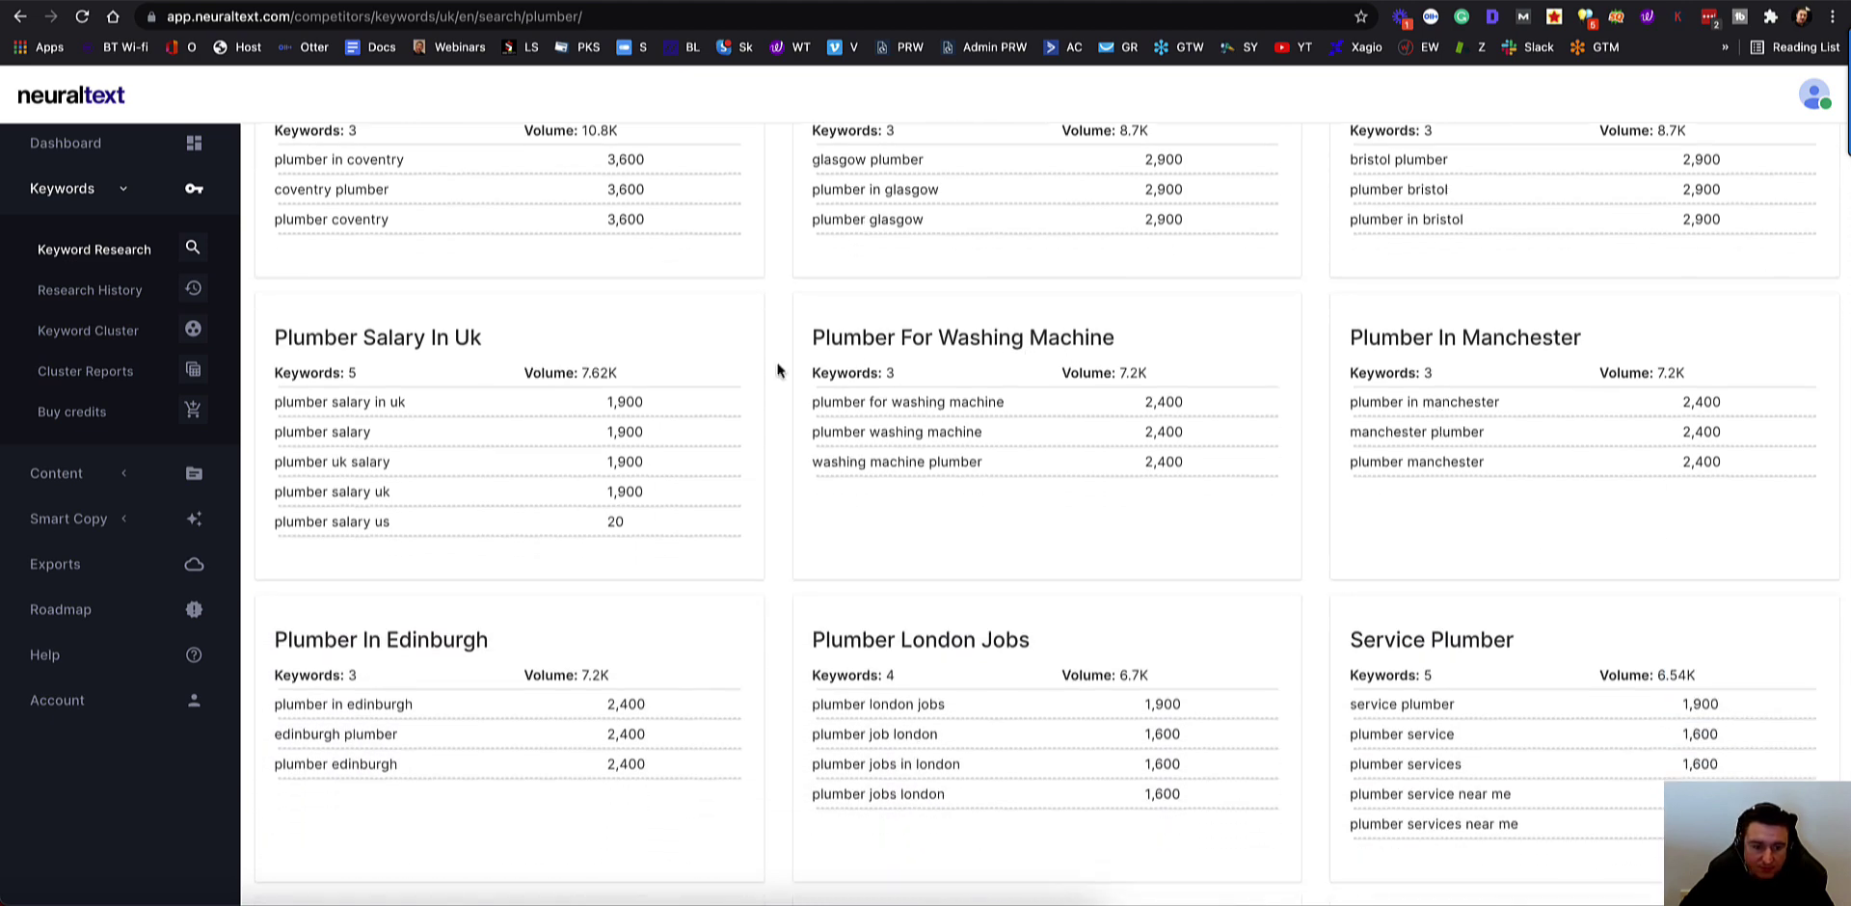
scroll(1016, 500, down, 1)
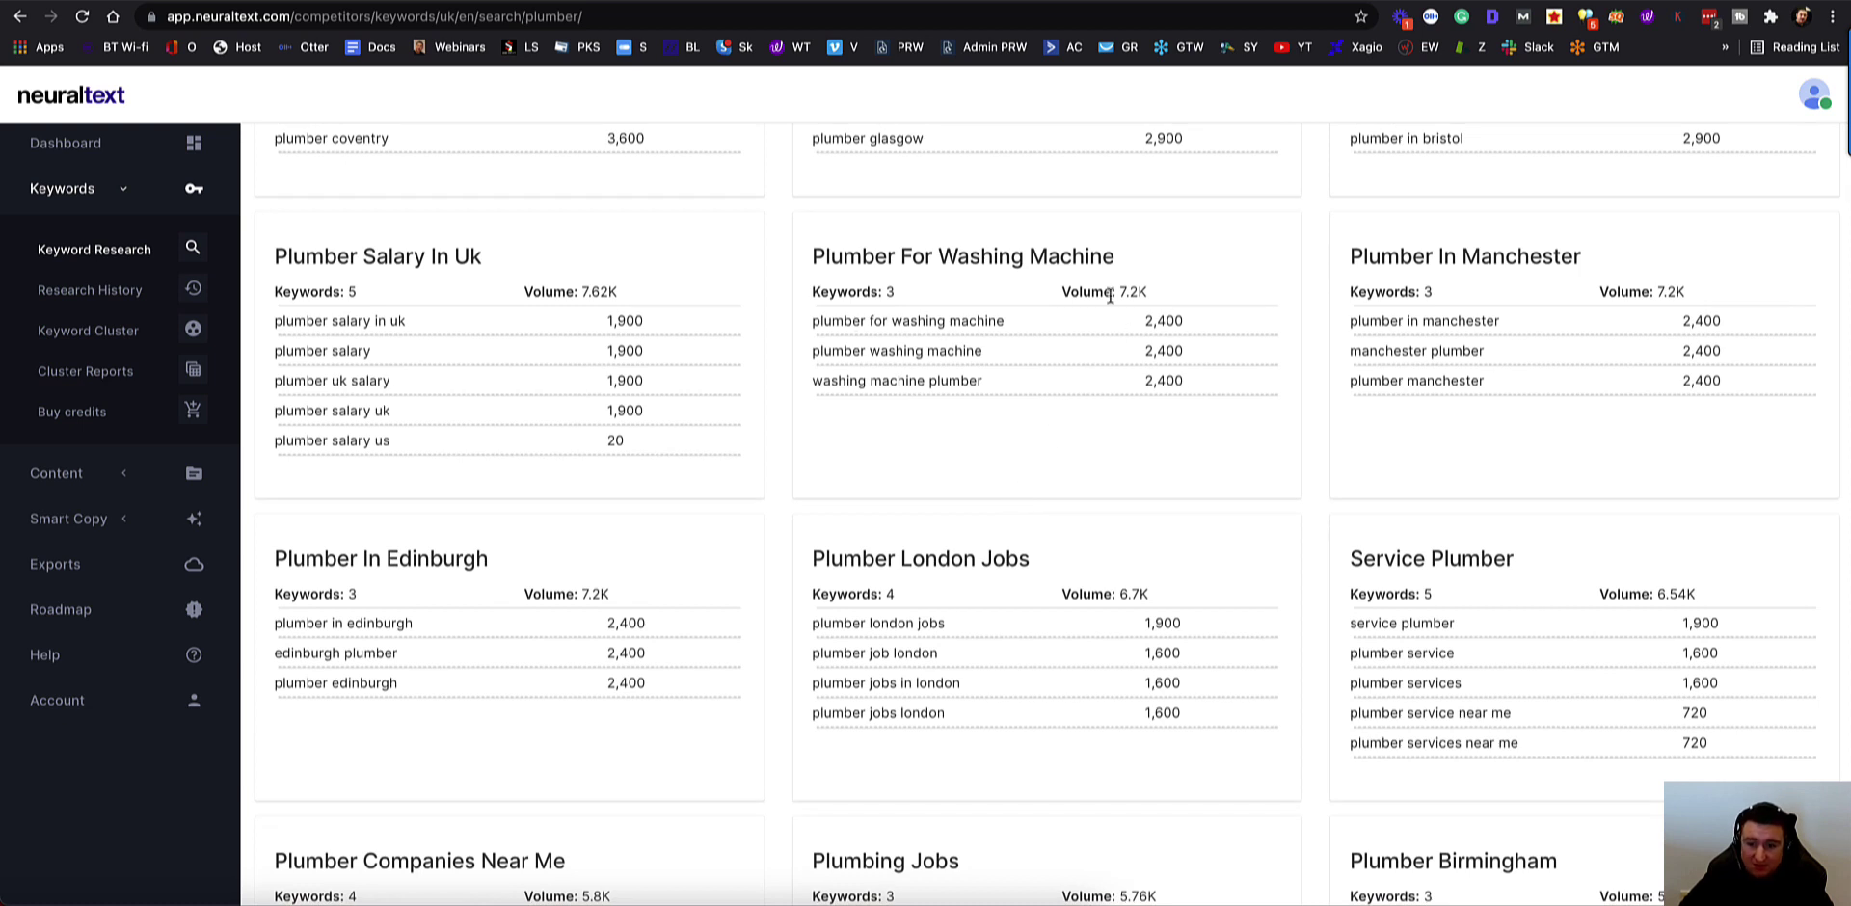
drag(1114, 253, 810, 253)
key(super+c)
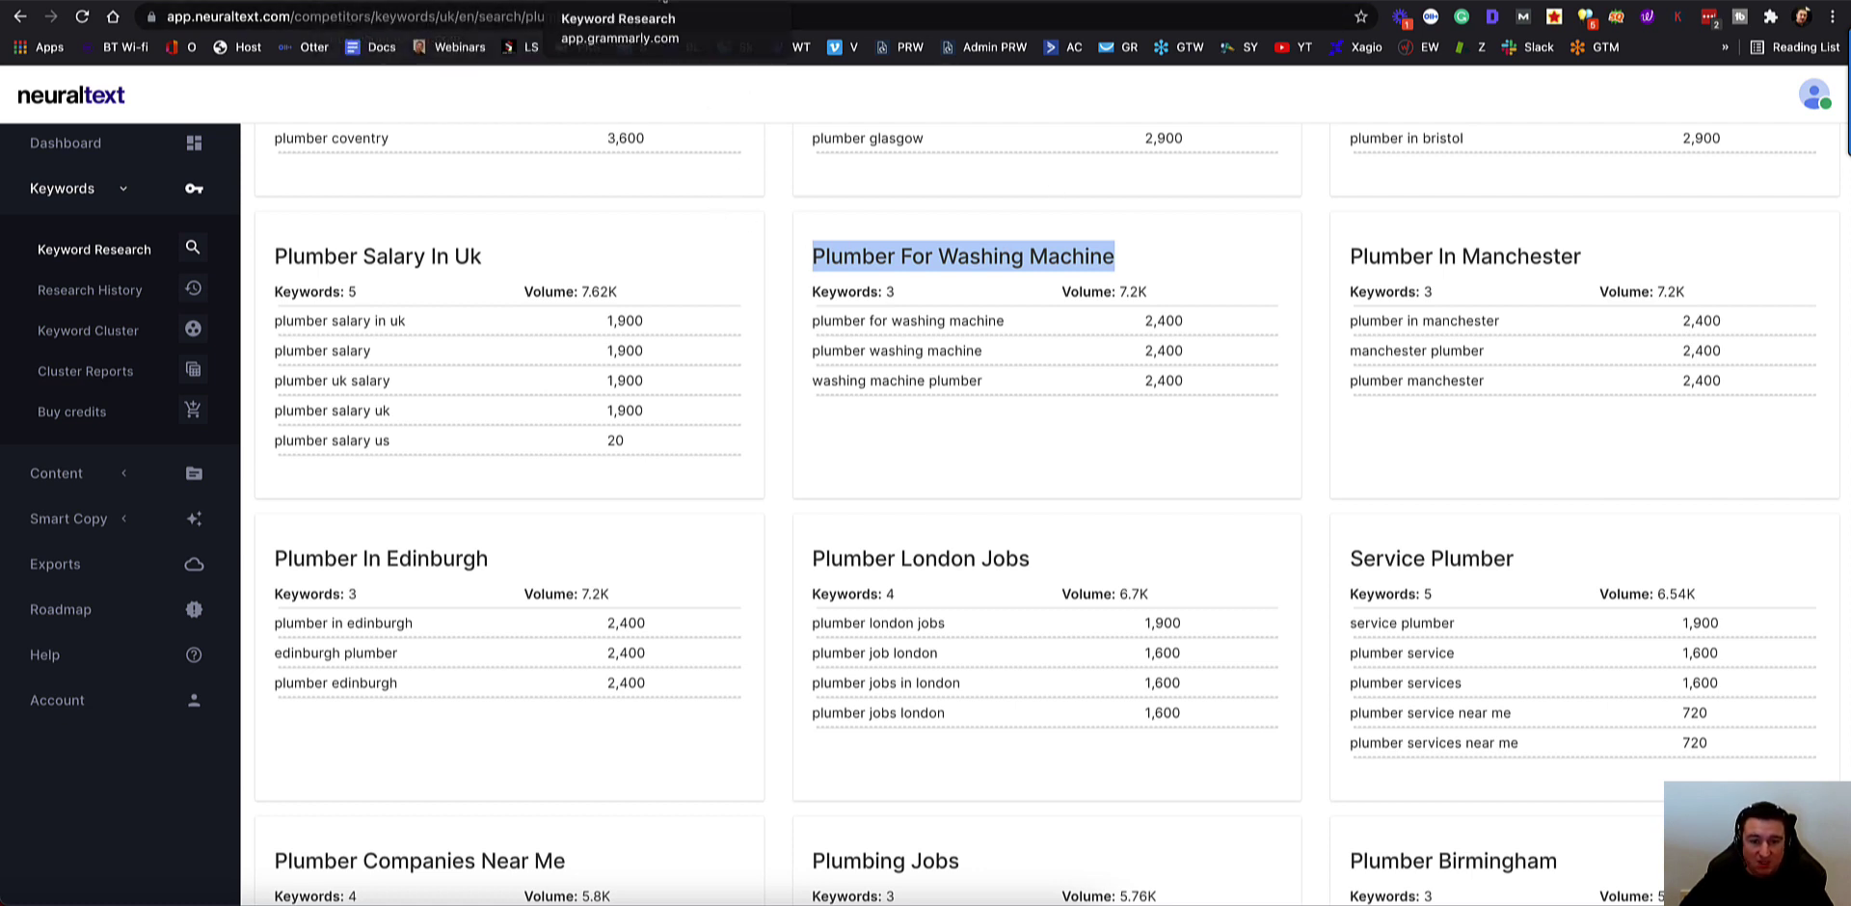
Step: Add 'H2 Plumber For Washing Machine' to the Grammarly outline
click(682, 3)
text(H2)
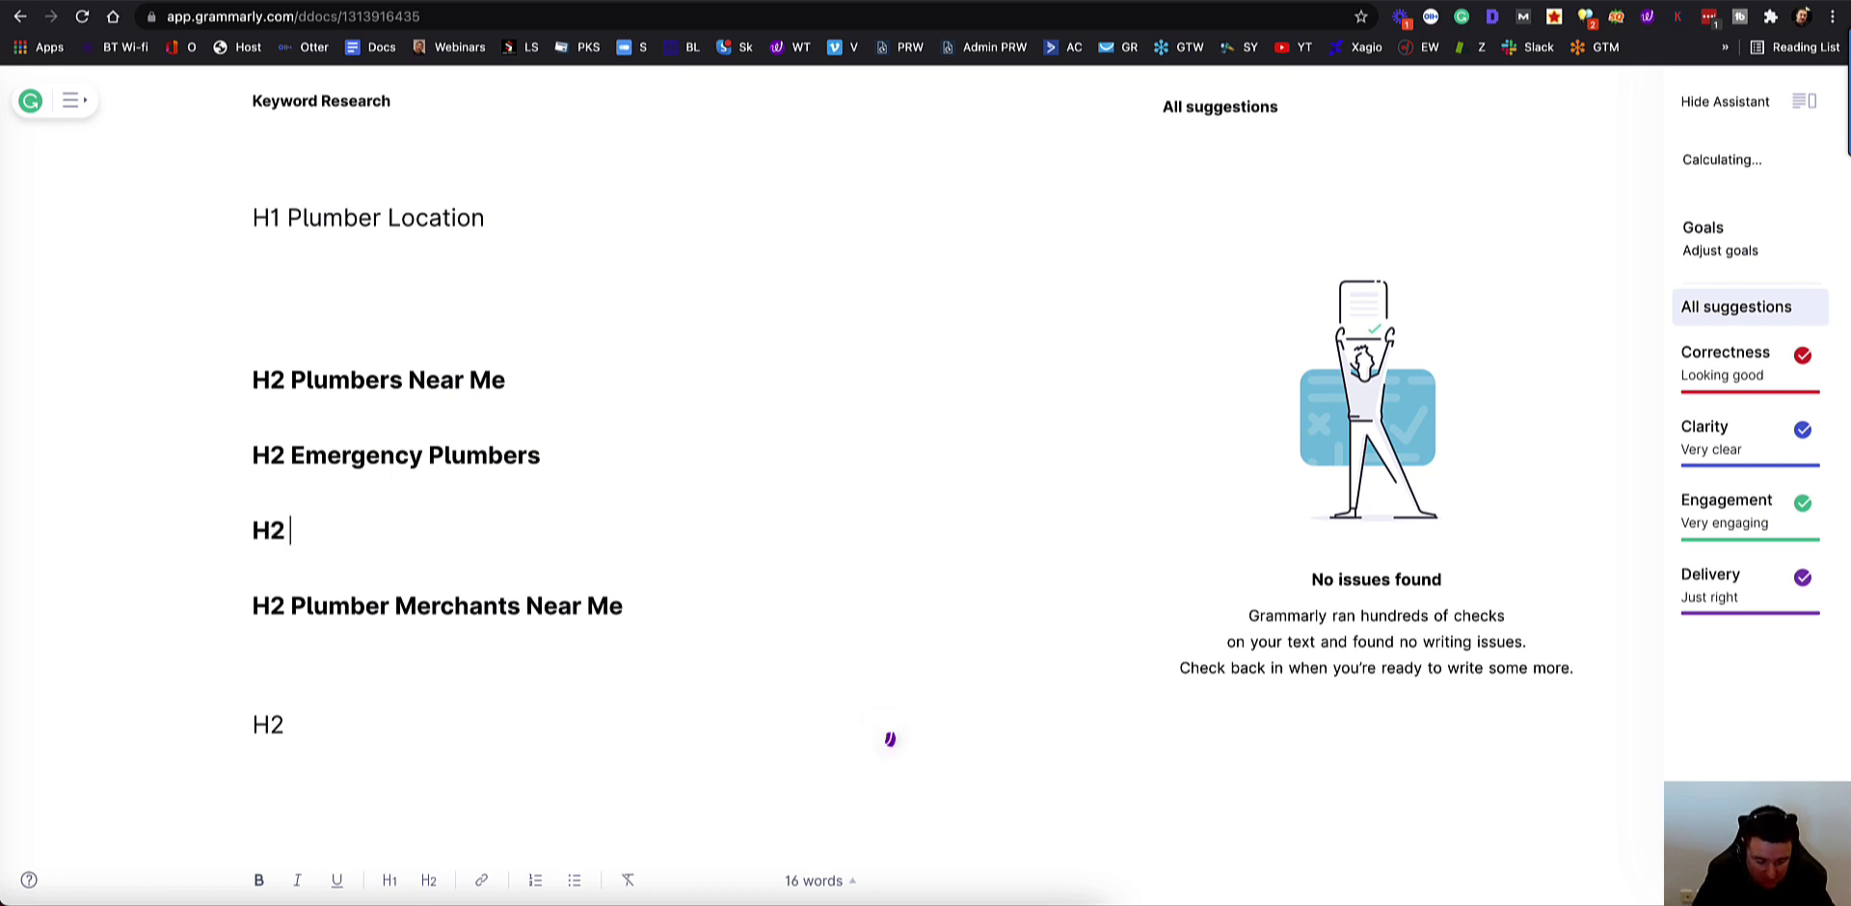
key(super+v)
key(Return)
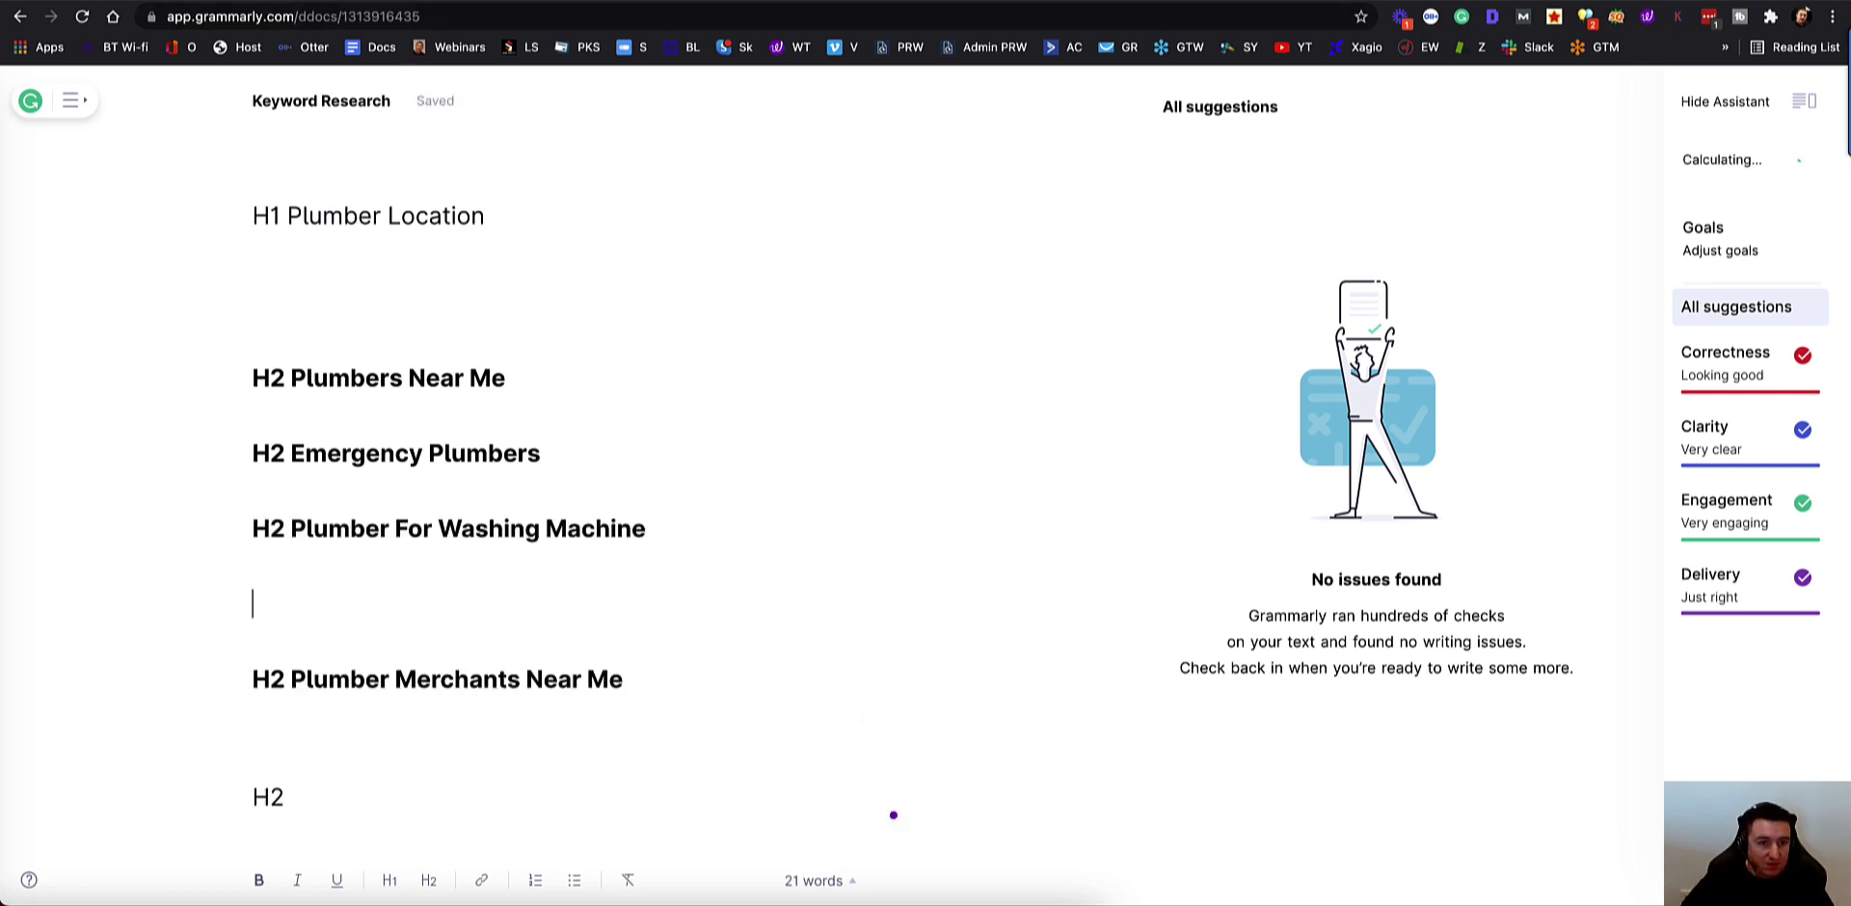
Step: Copy the Plumber And Heating Near Me cluster title and add it as an H2 heading
click(309, 3)
scroll(1467, 602, down, 5)
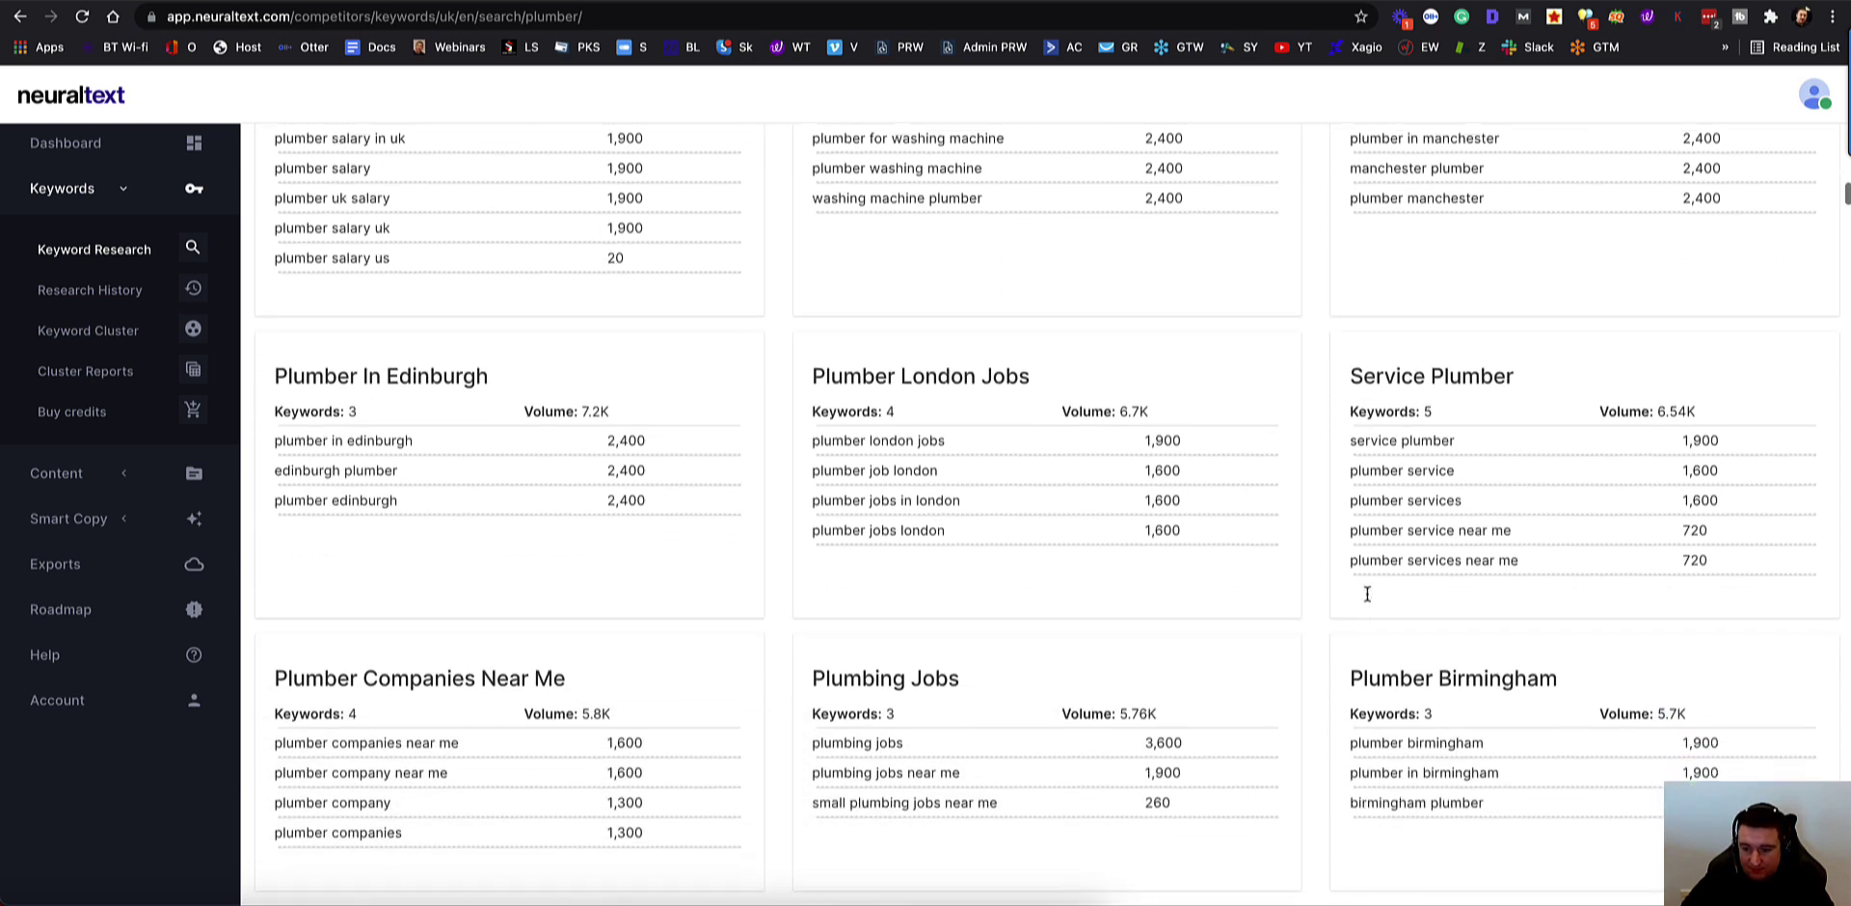
scroll(1367, 597, down, 1)
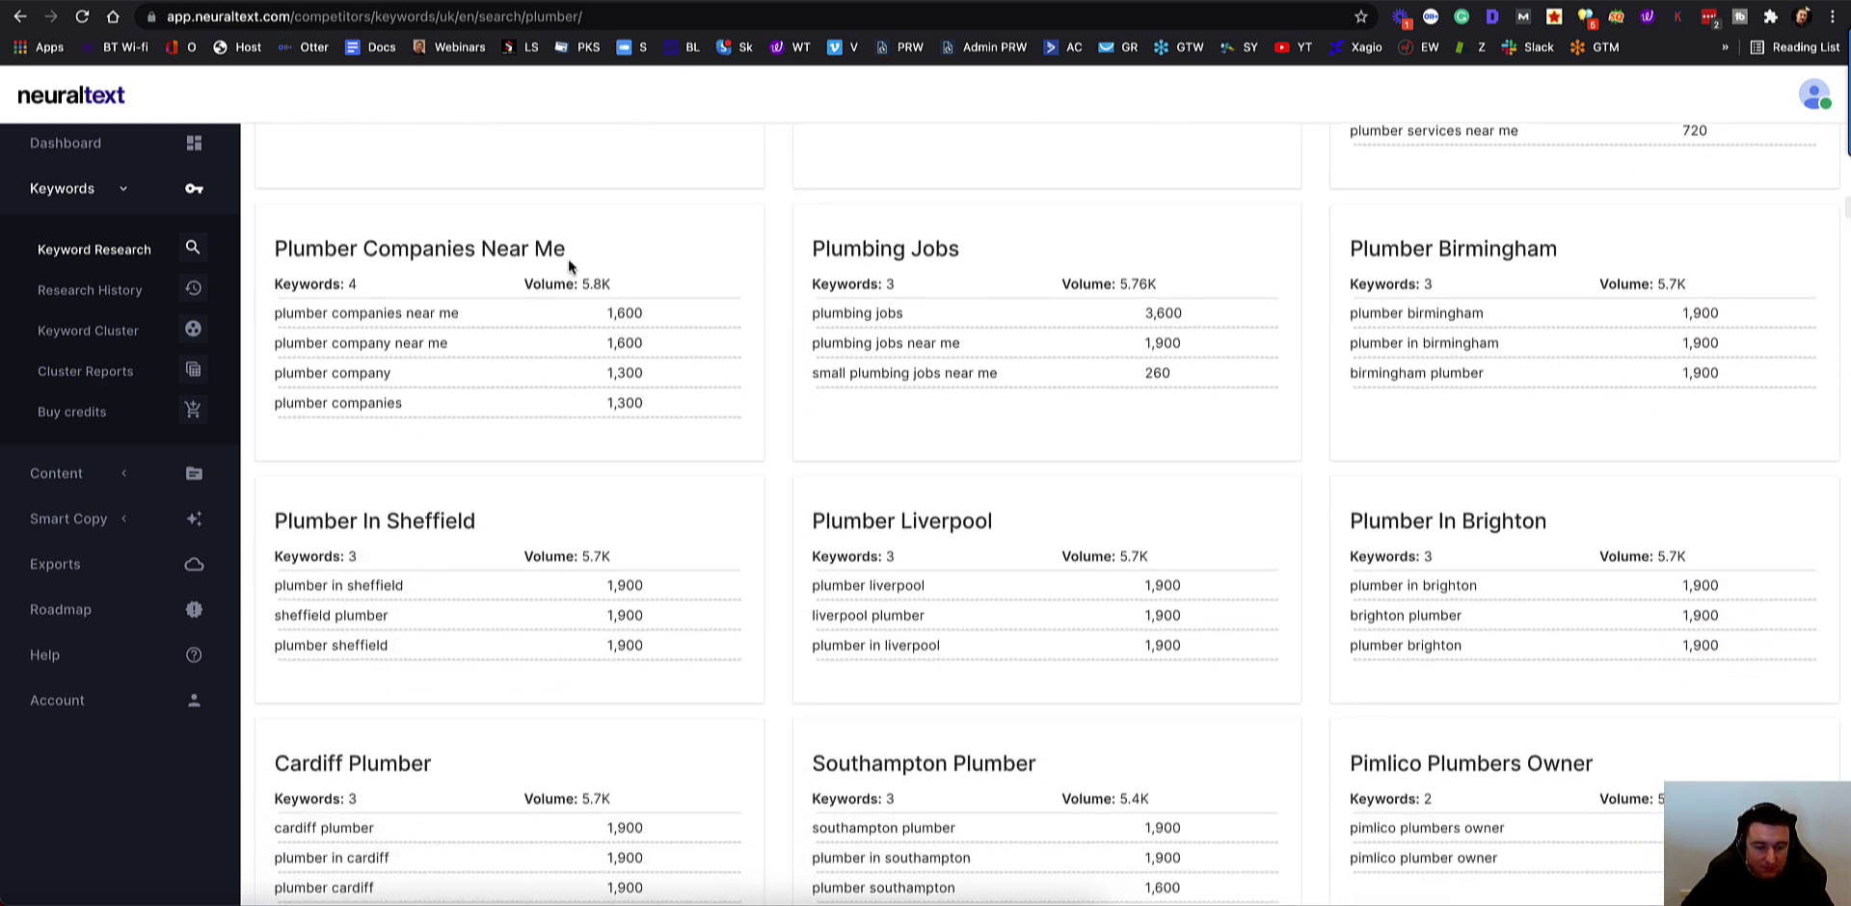
scroll(1523, 583, down, 4)
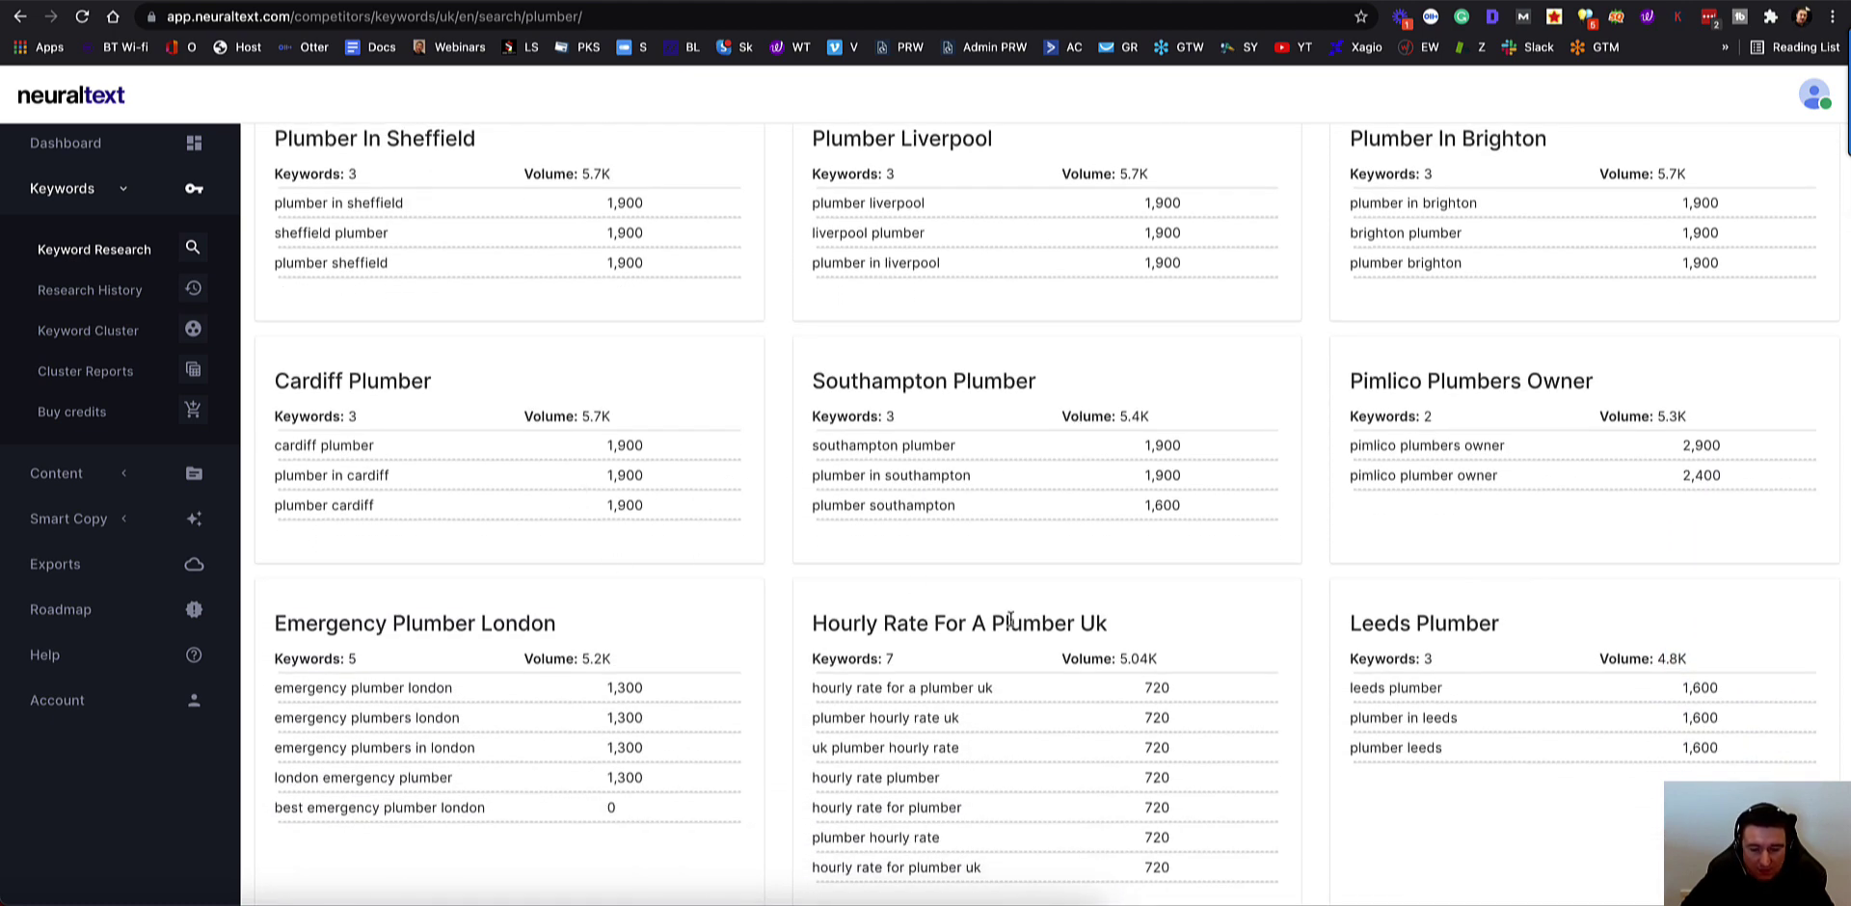
scroll(1031, 601, down, 4)
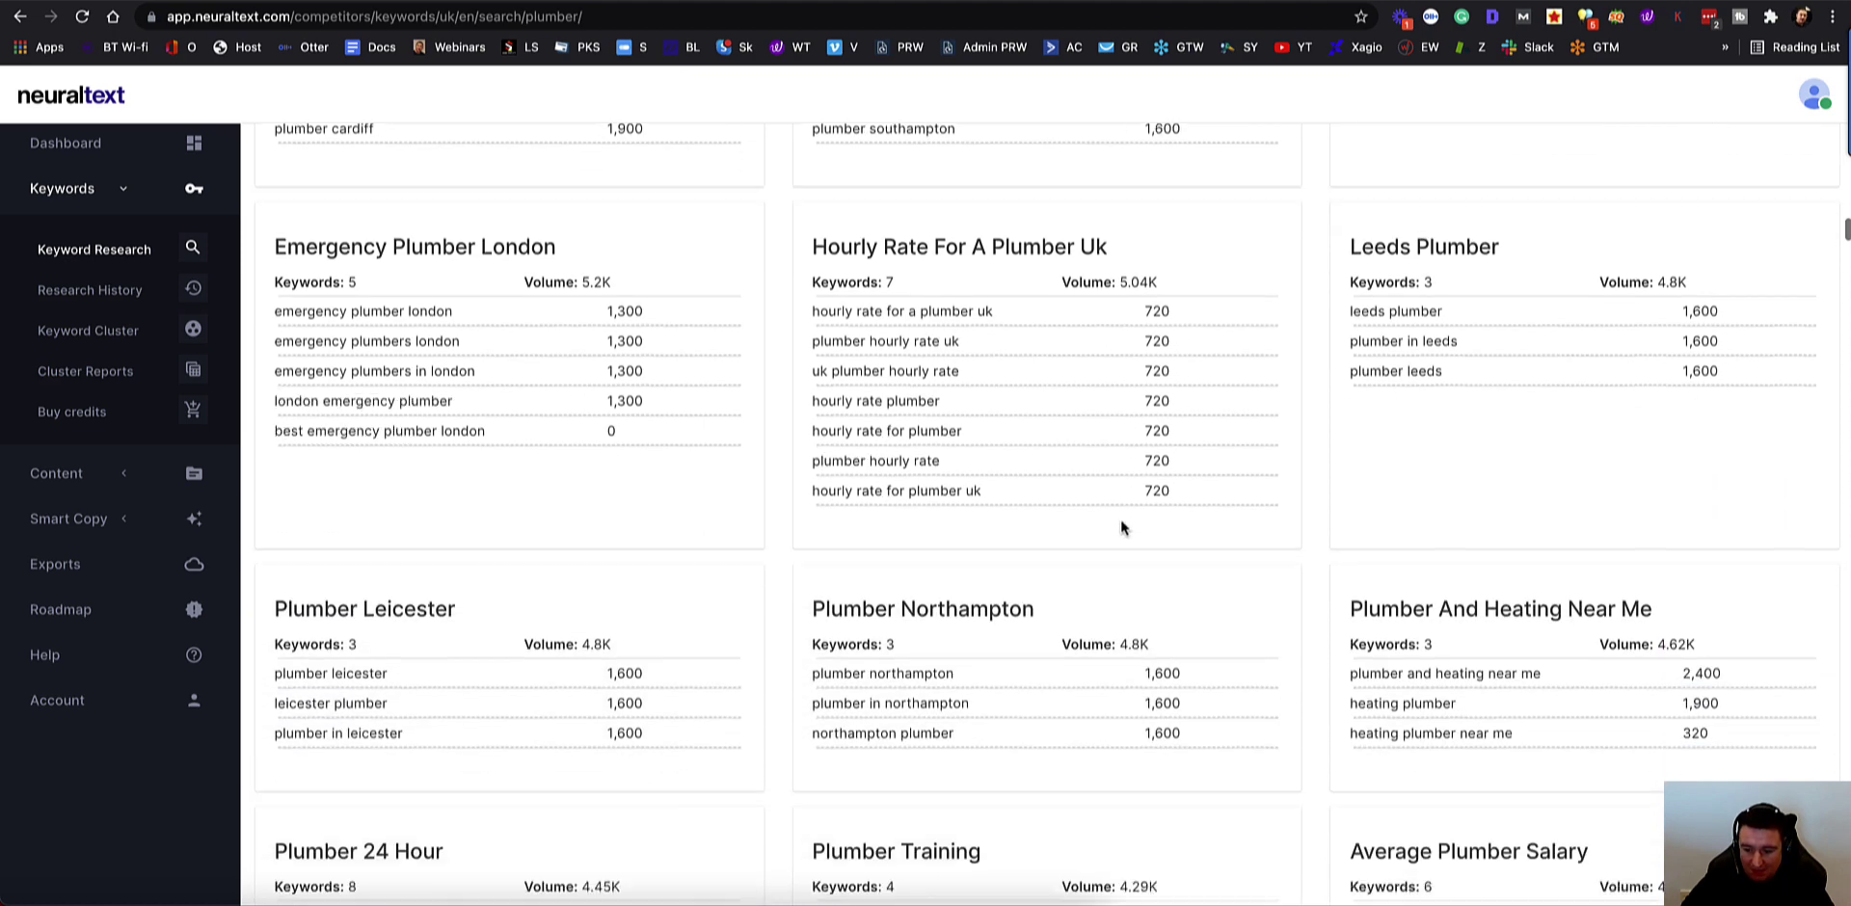
scroll(1120, 526, down, 1)
drag(1668, 536, 1361, 521)
key(ctrl+c)
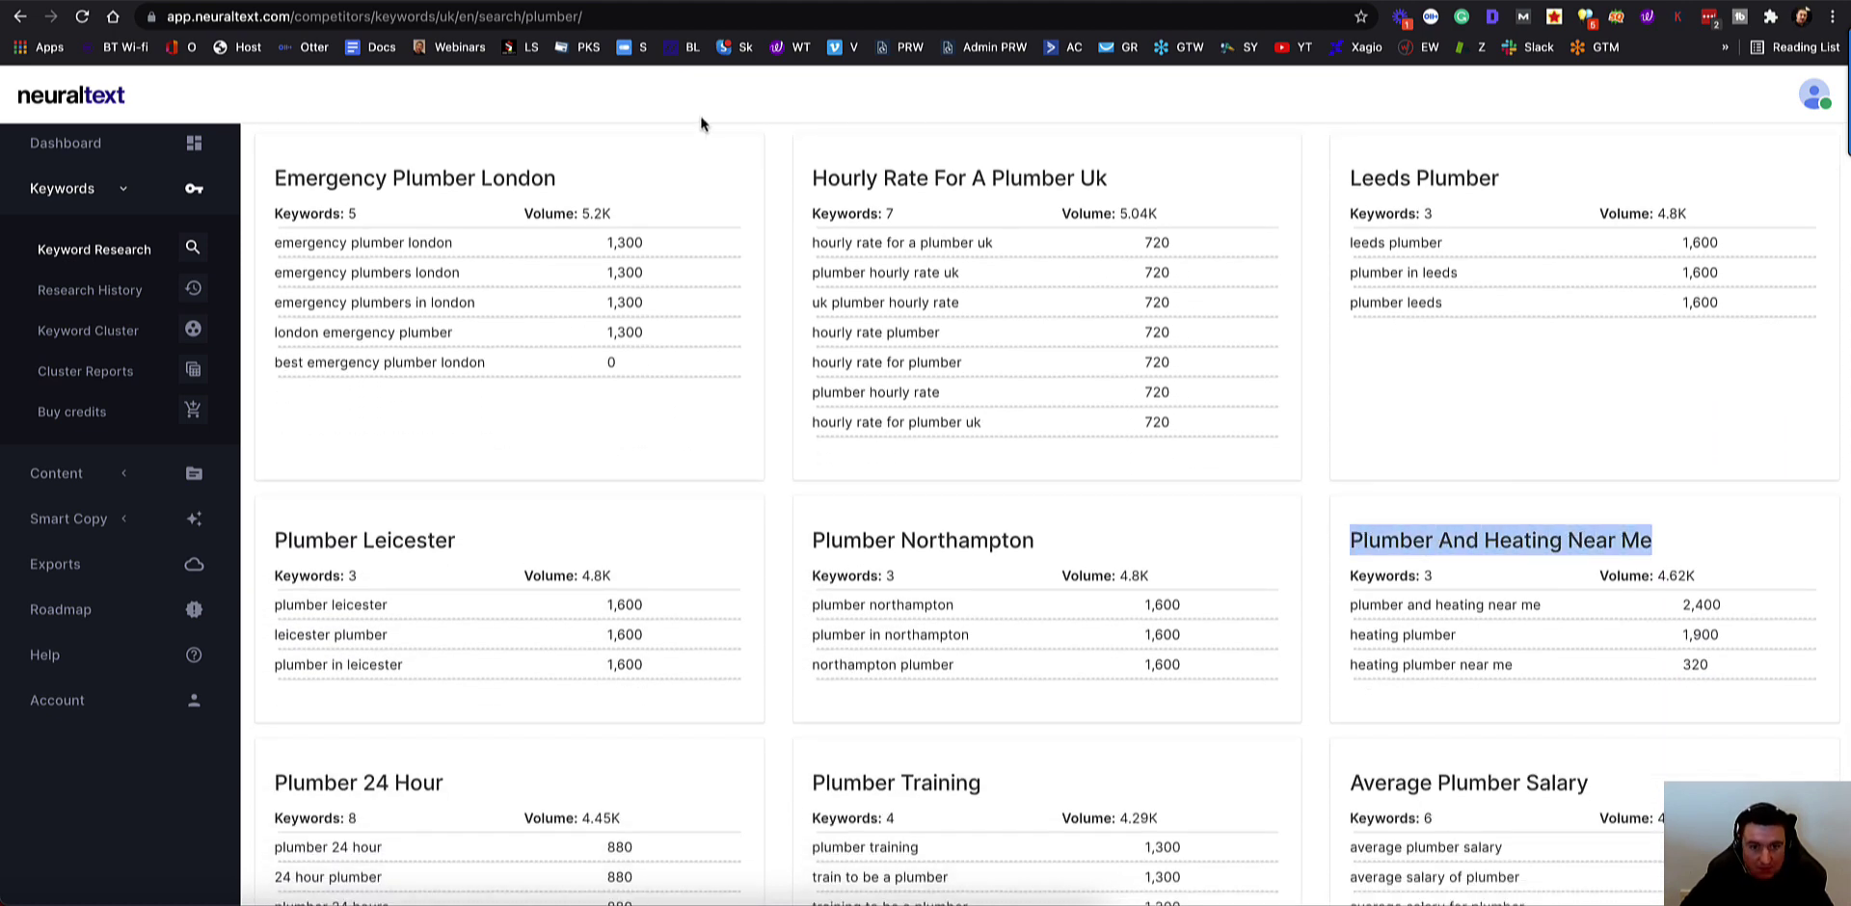
key(ctrl+Tab)
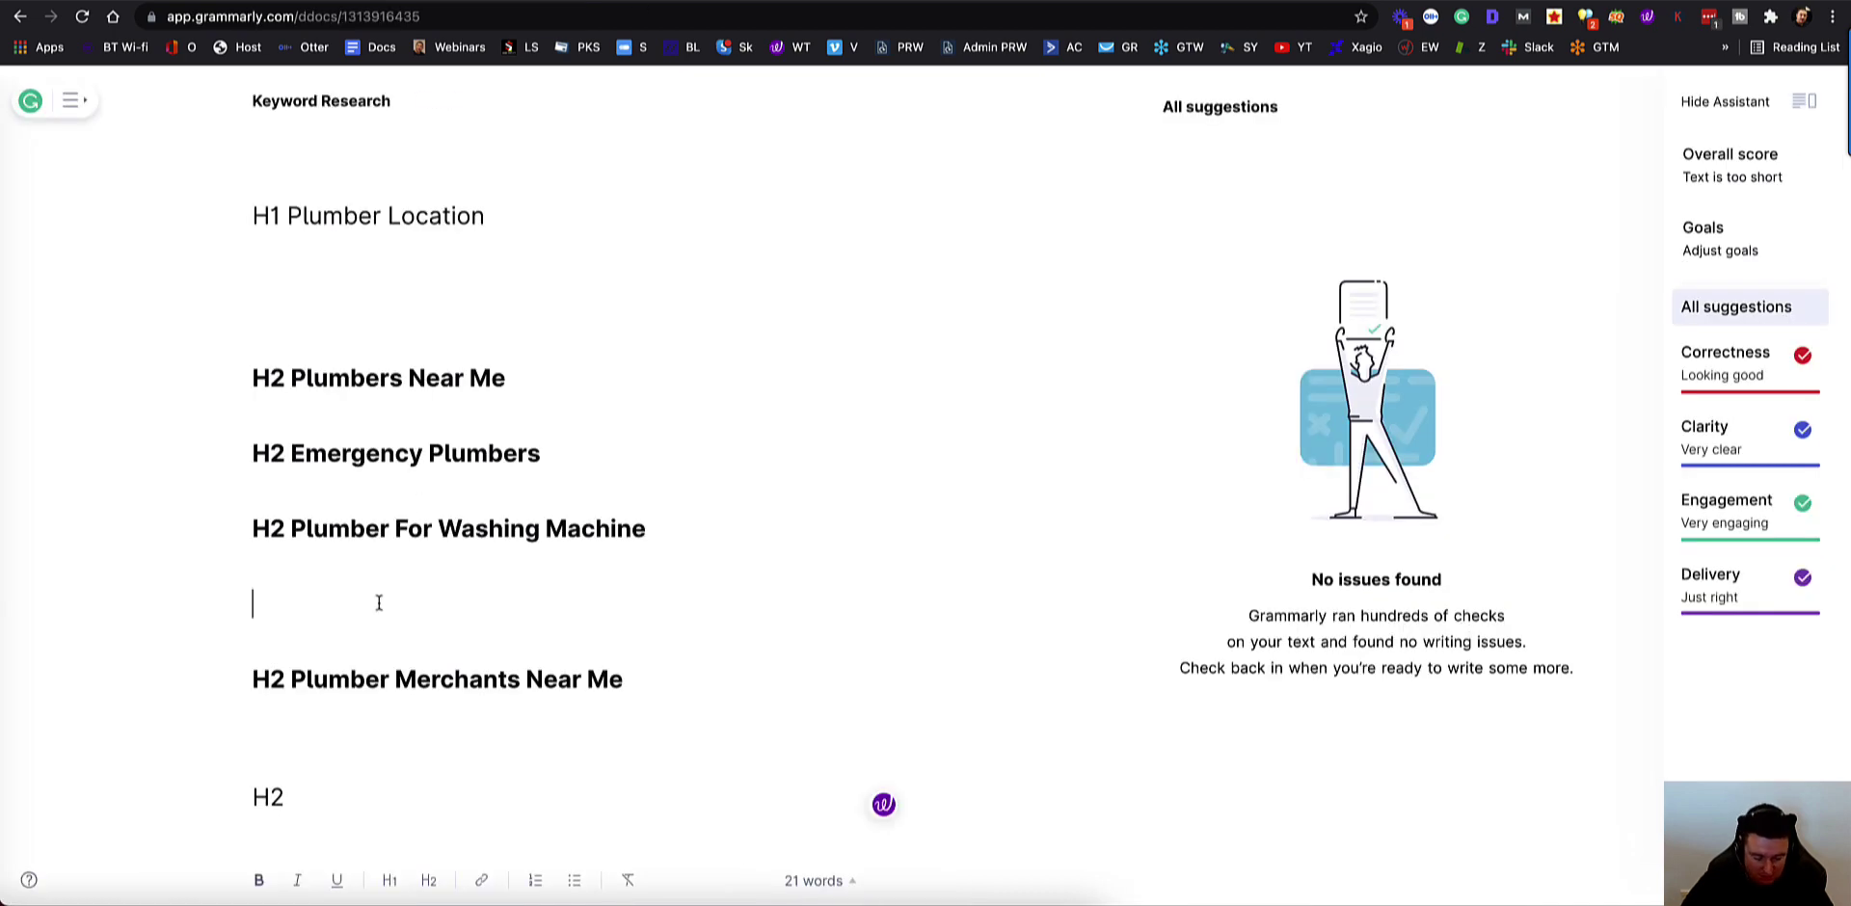
text(H2)
key(ctrl+v)
key(Return)
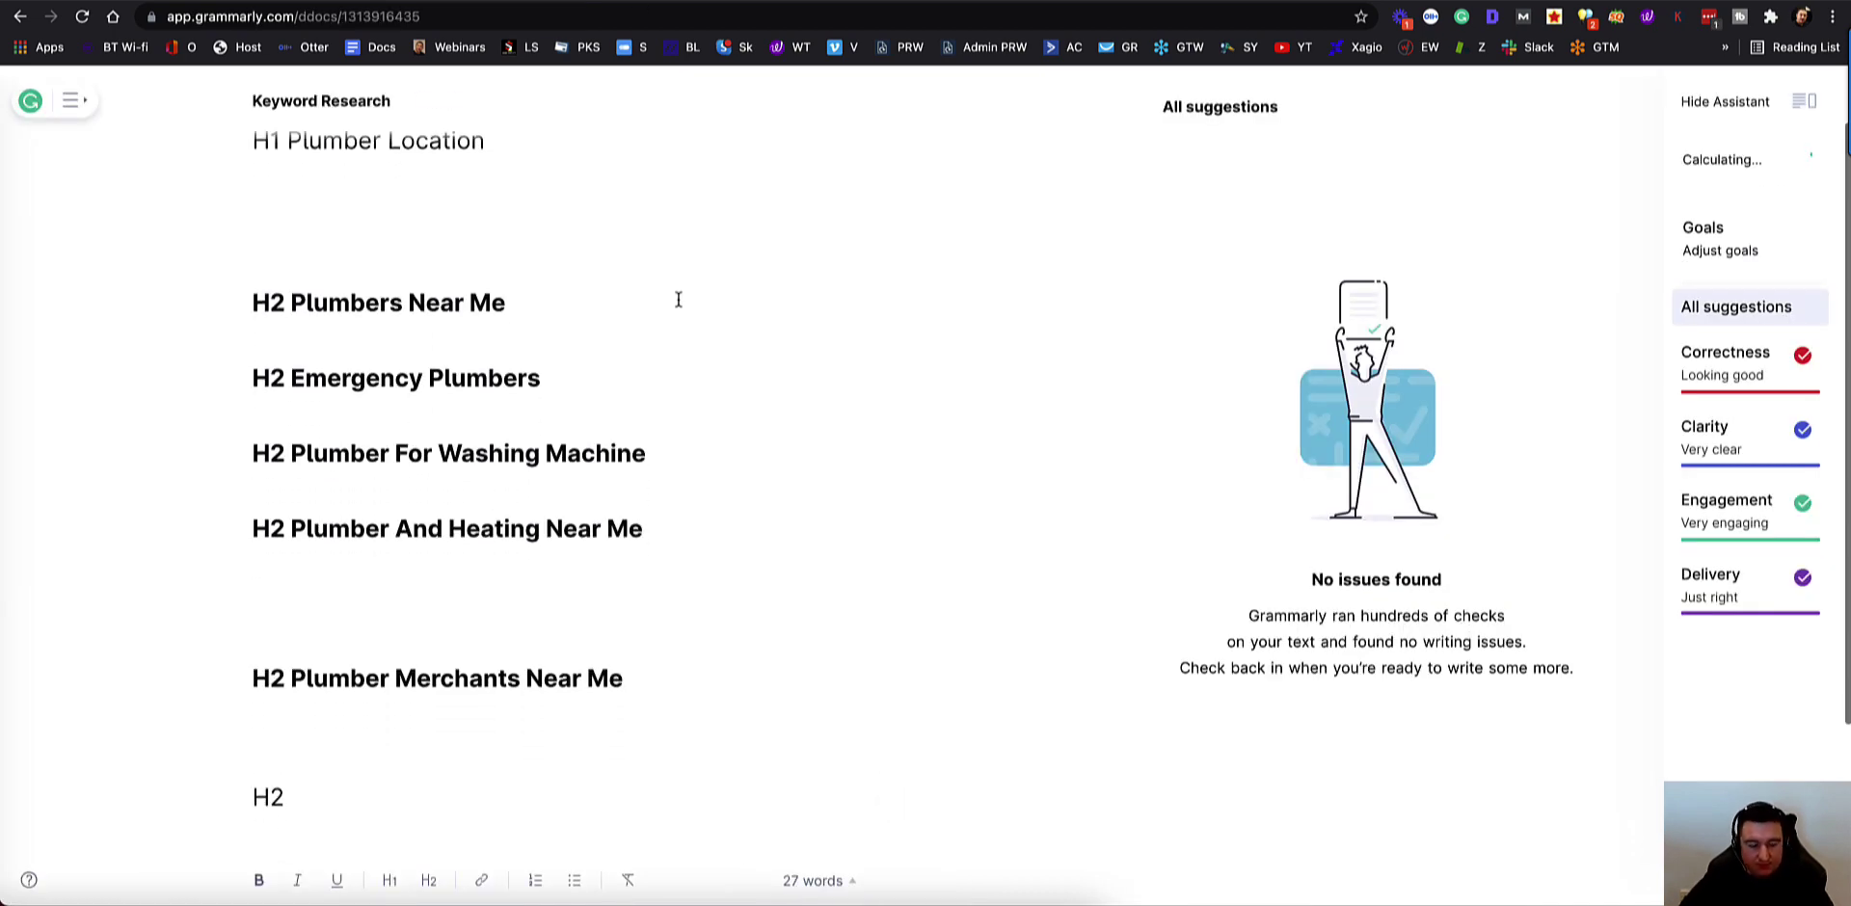
Step: Copy the Plumber 24 Hour title, add it as an H2, and remove the extra blank line
key(ctrl+shift+Tab)
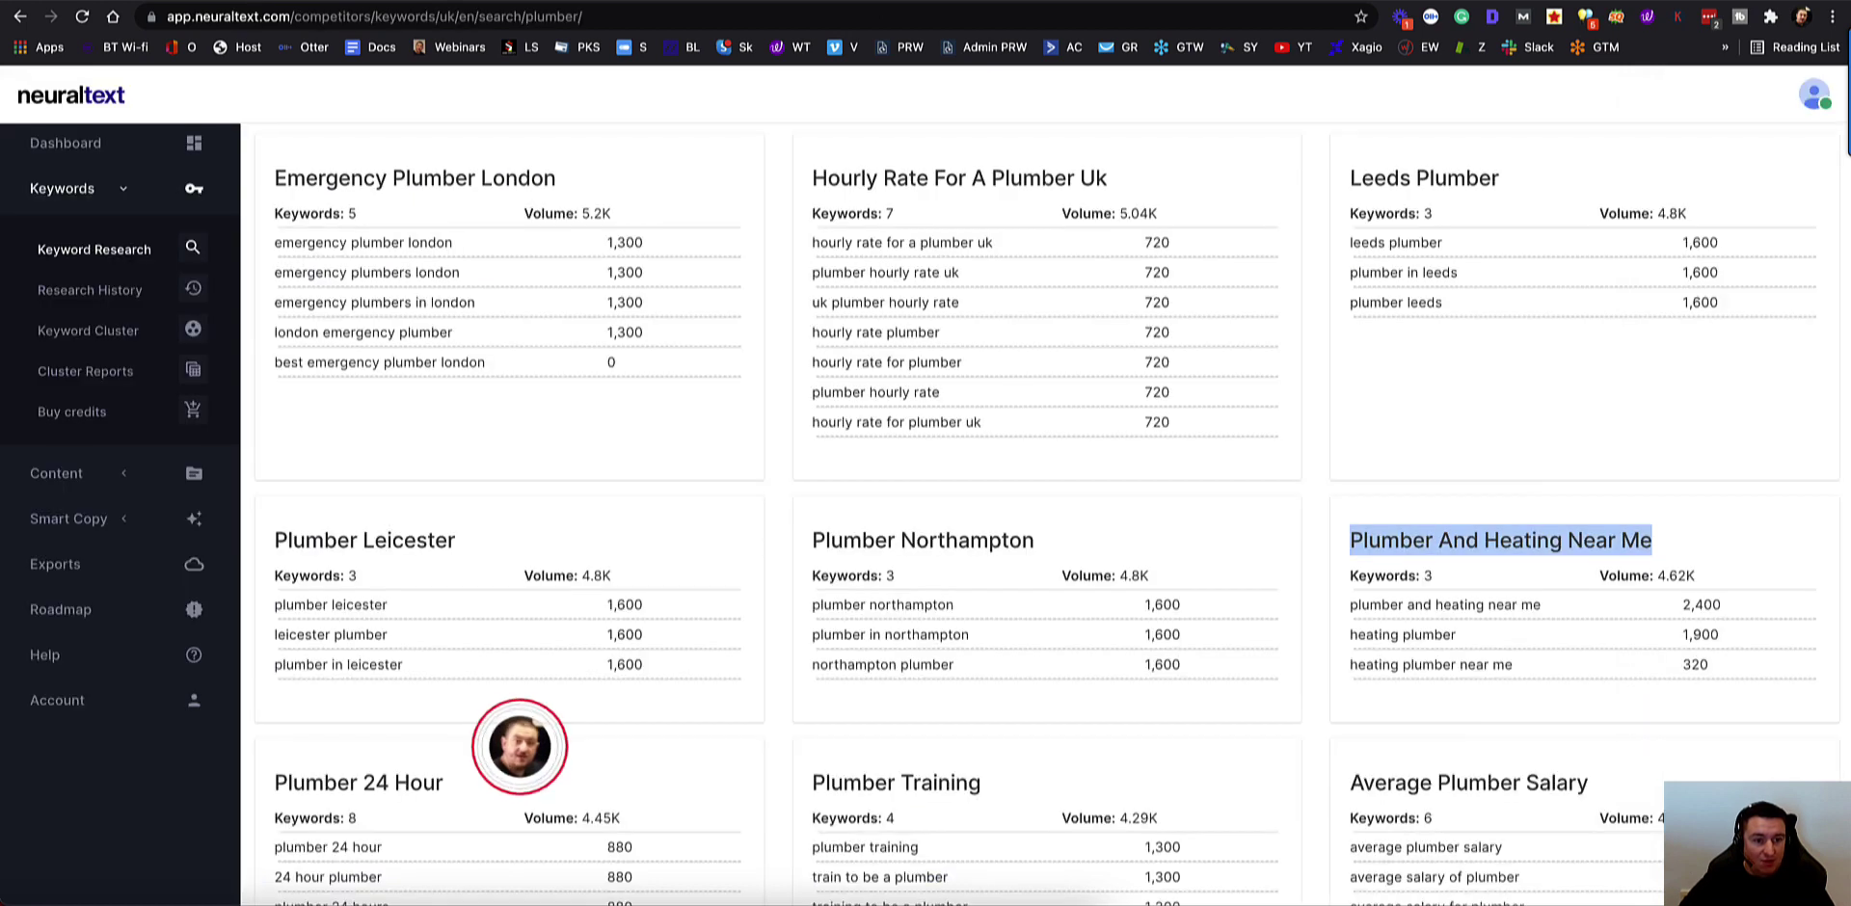
scroll(613, 503, down, 3)
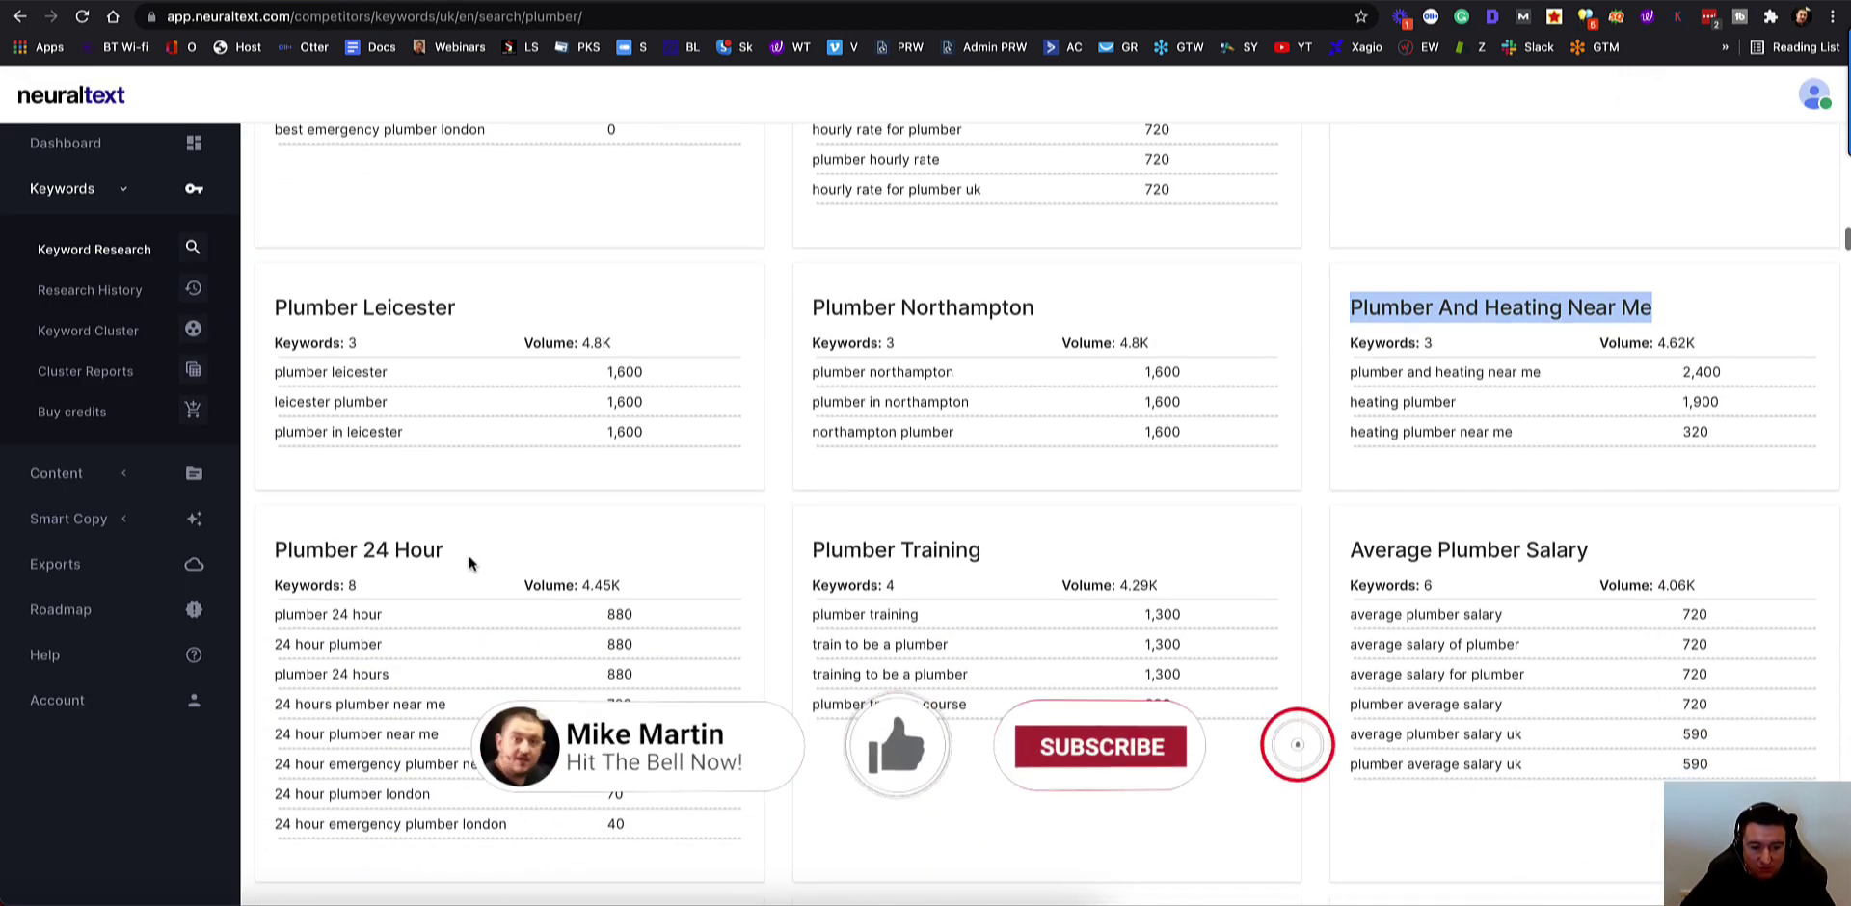
drag(446, 550, 274, 549)
key(ctrl+c)
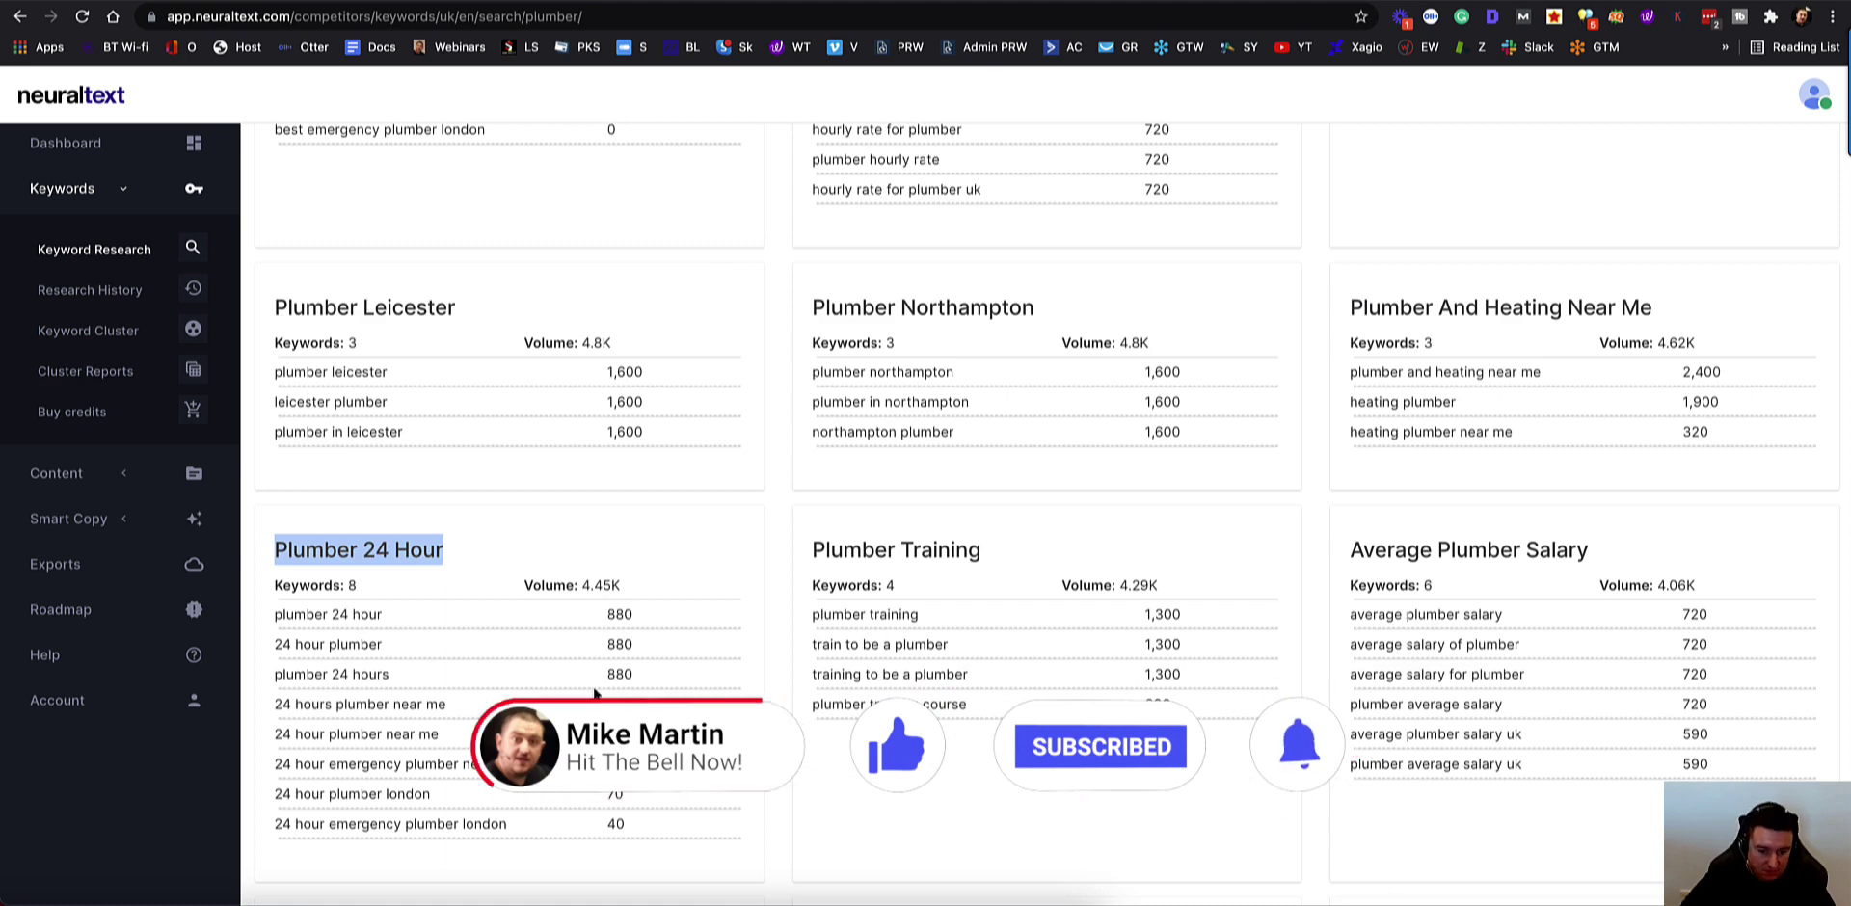
scroll(881, 365, up, 7)
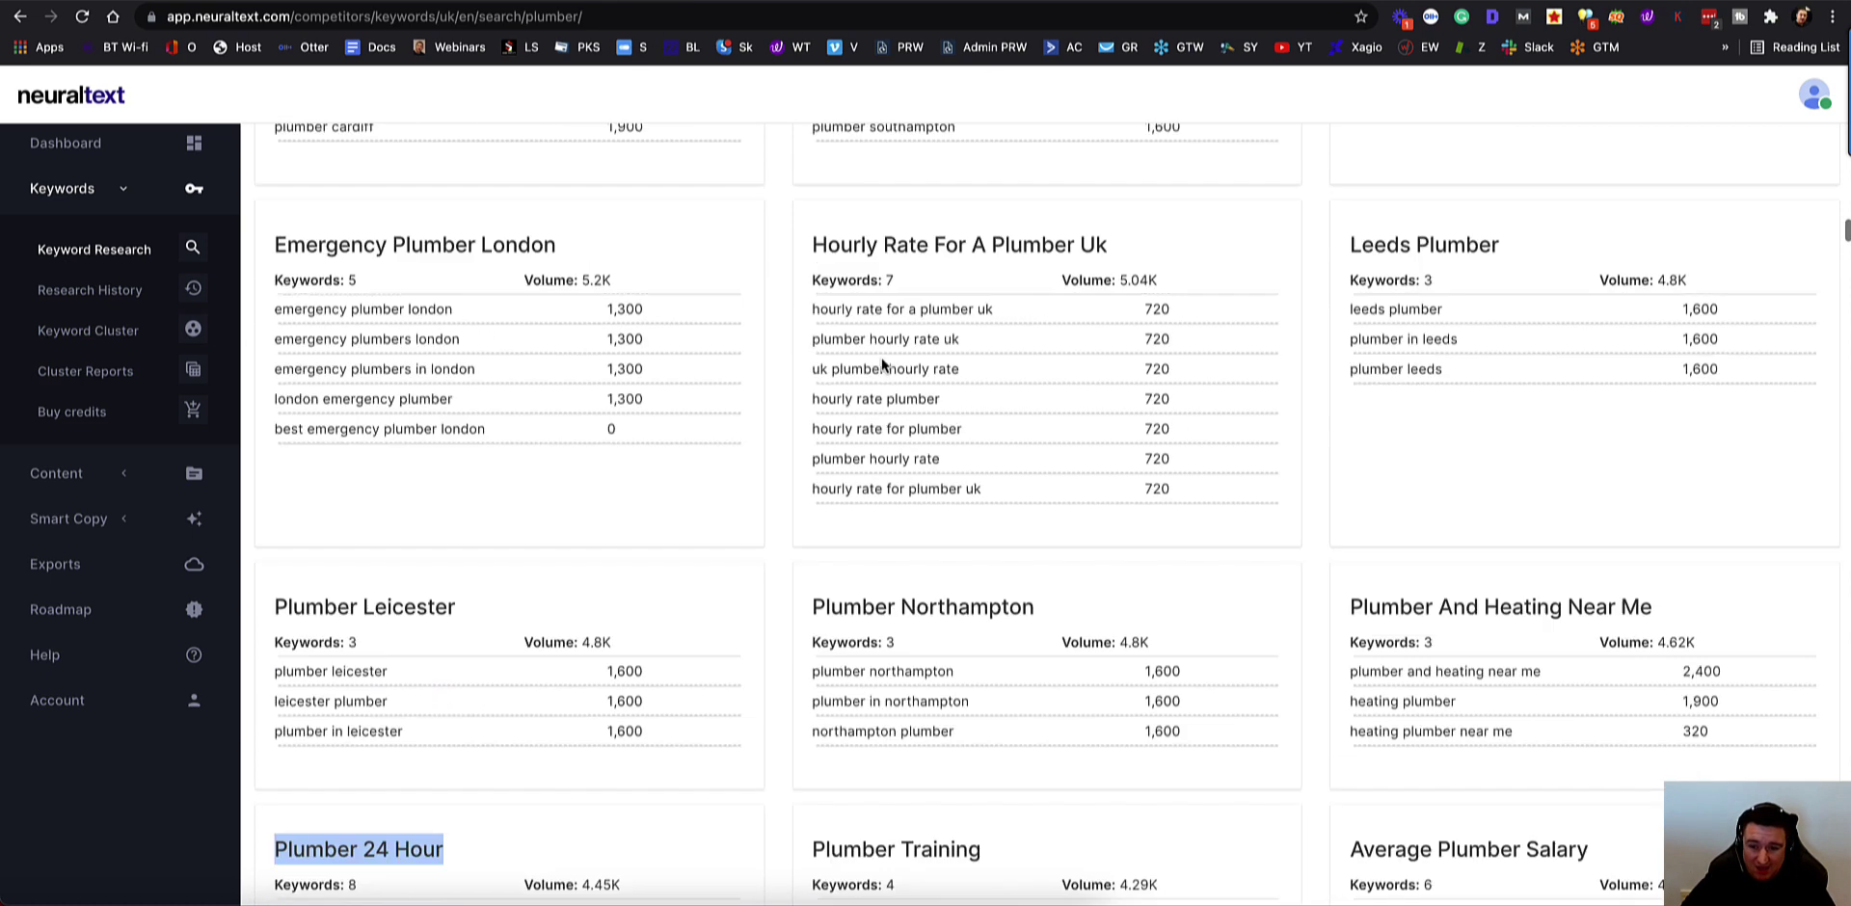
scroll(881, 357, up, 10)
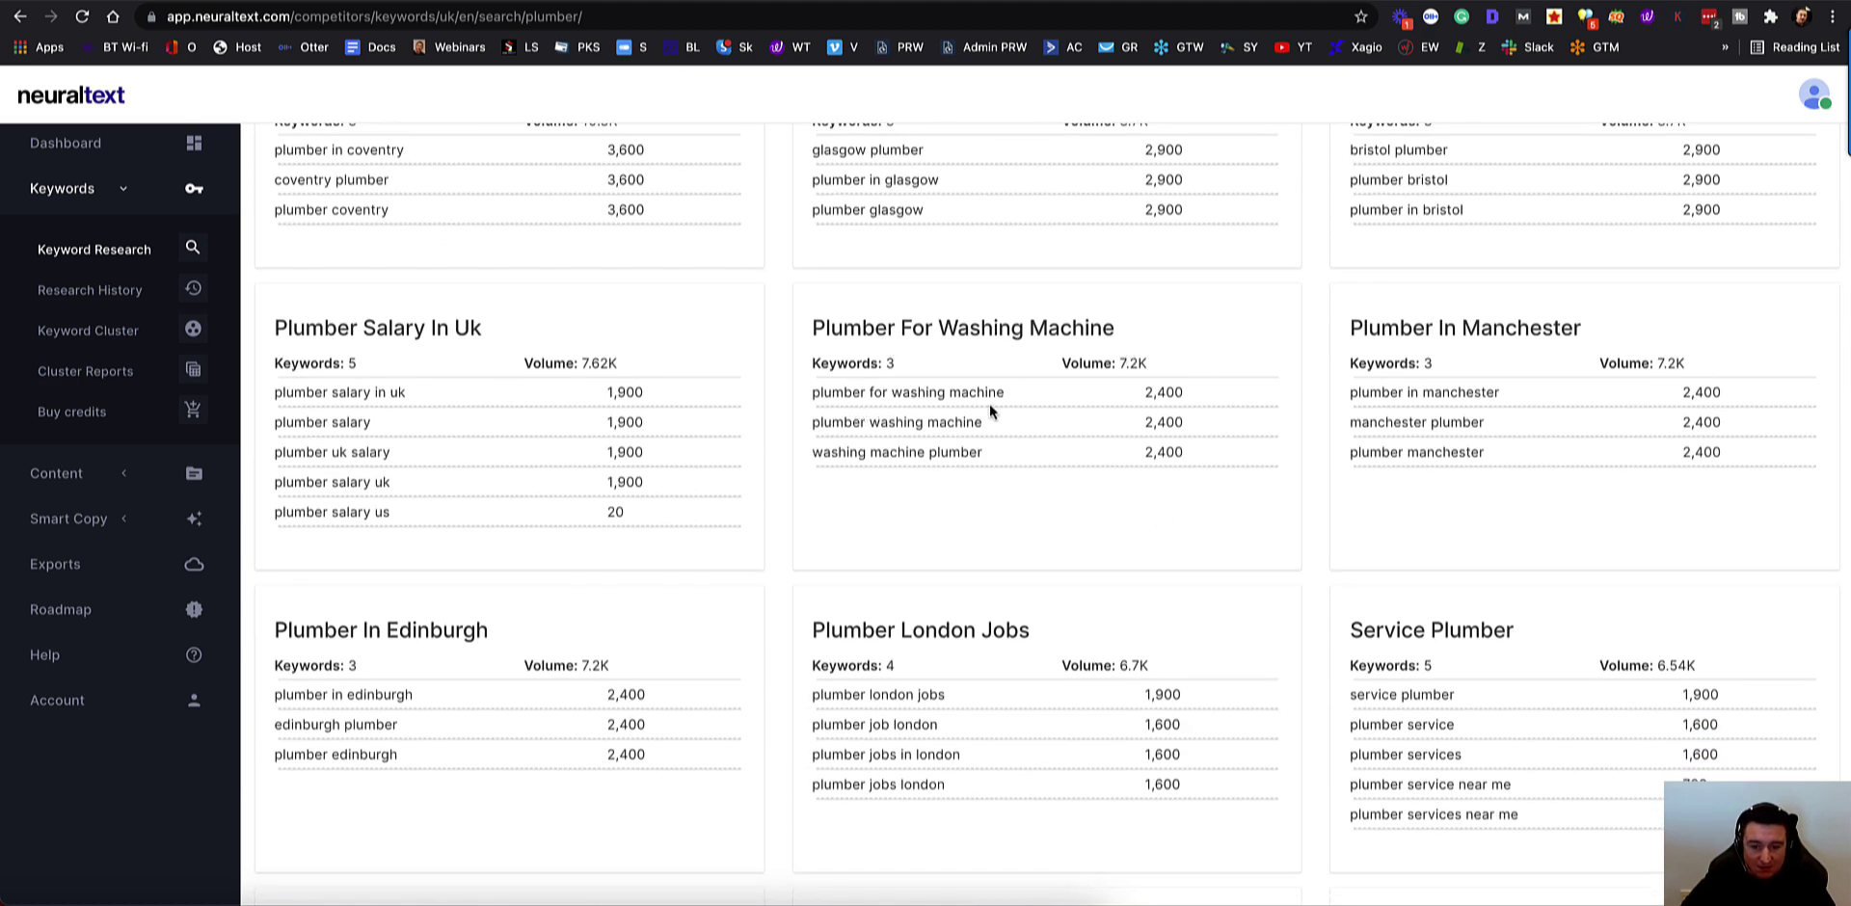
scroll(1021, 443, down, 9)
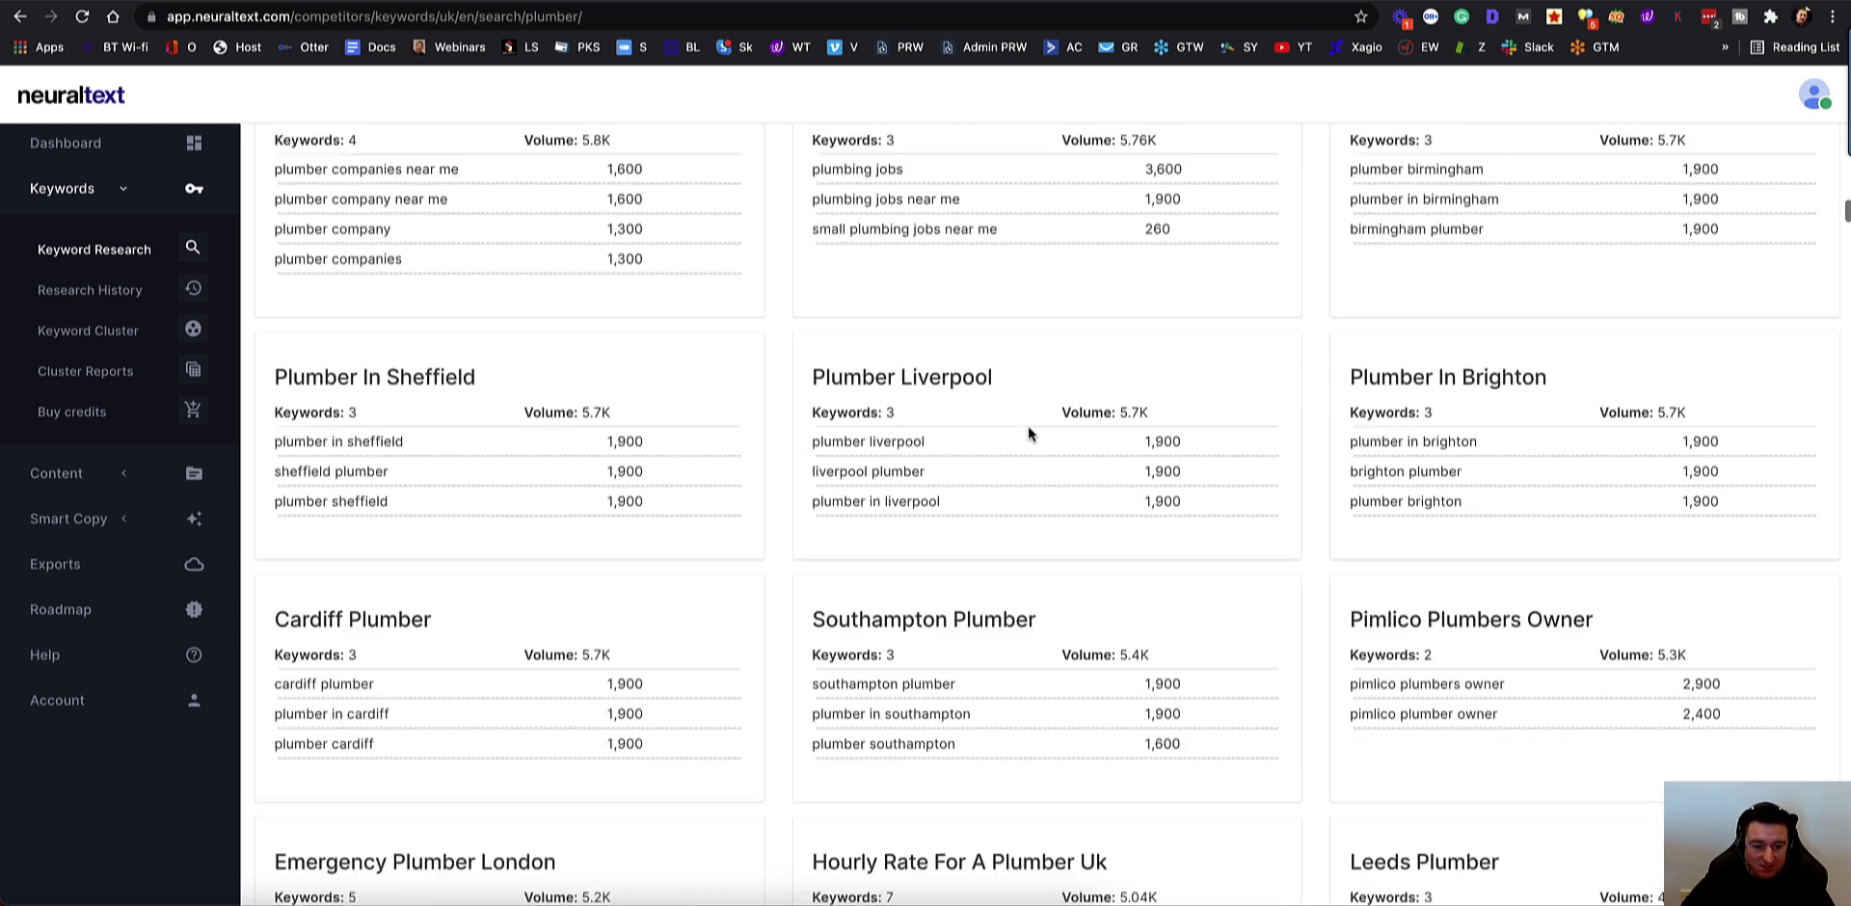
scroll(1027, 433, down, 7)
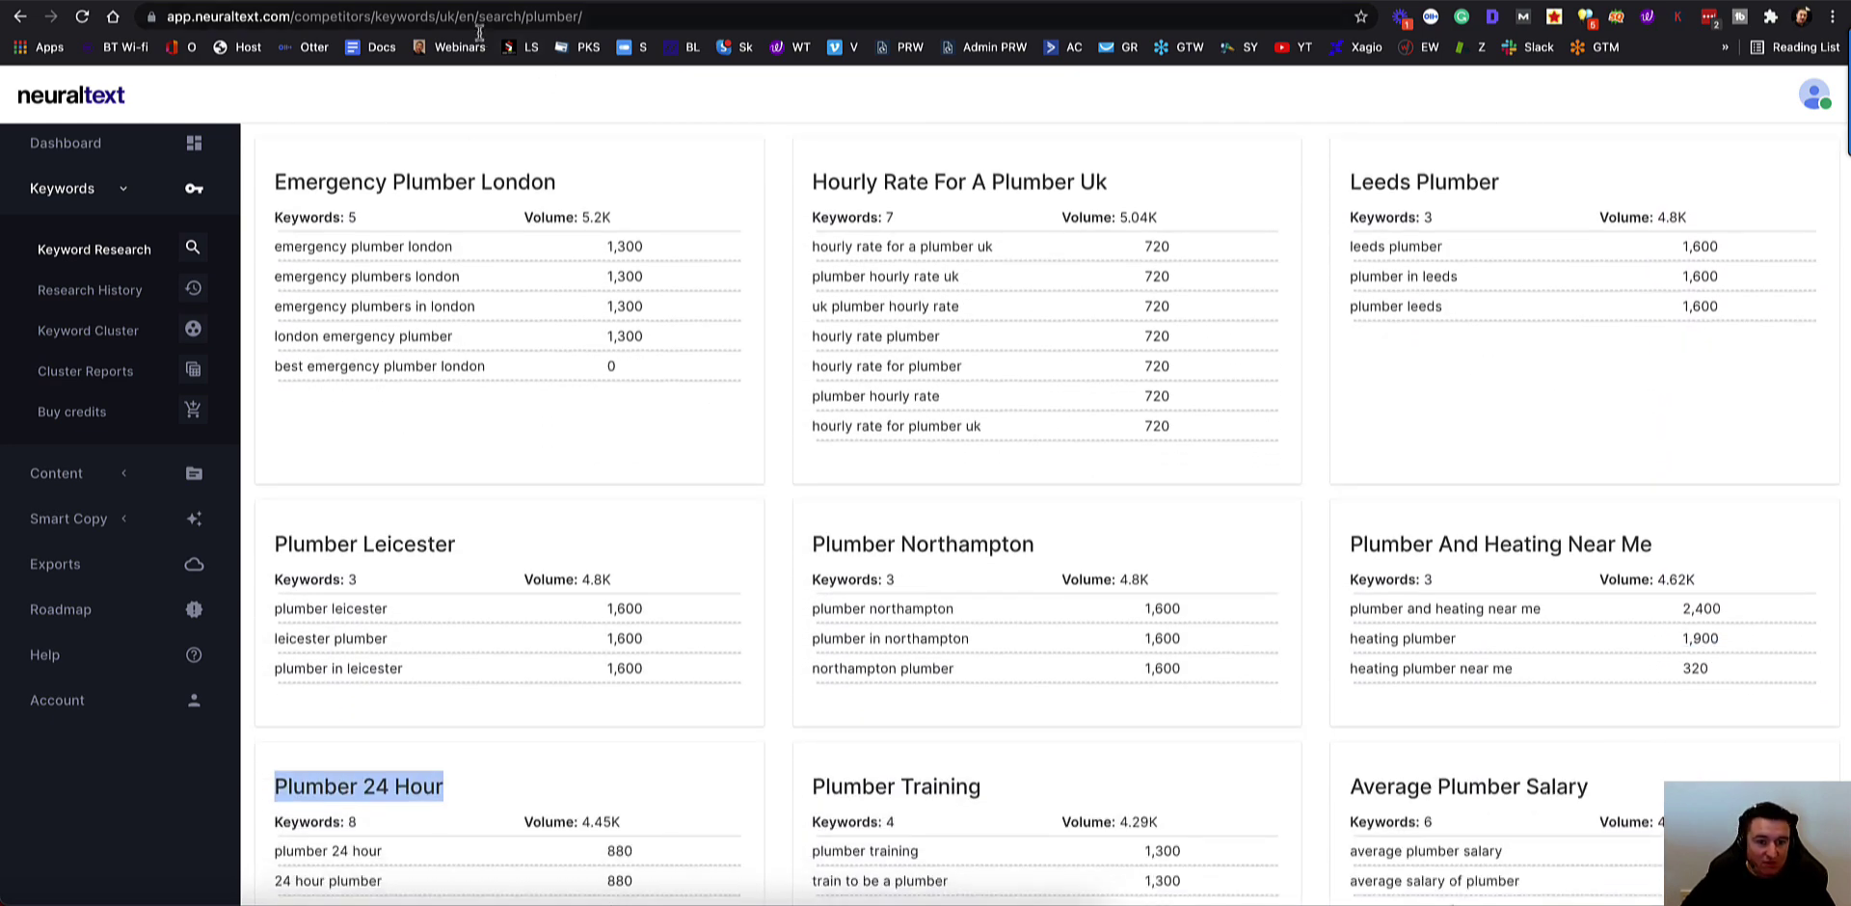
key(ctrl+Tab)
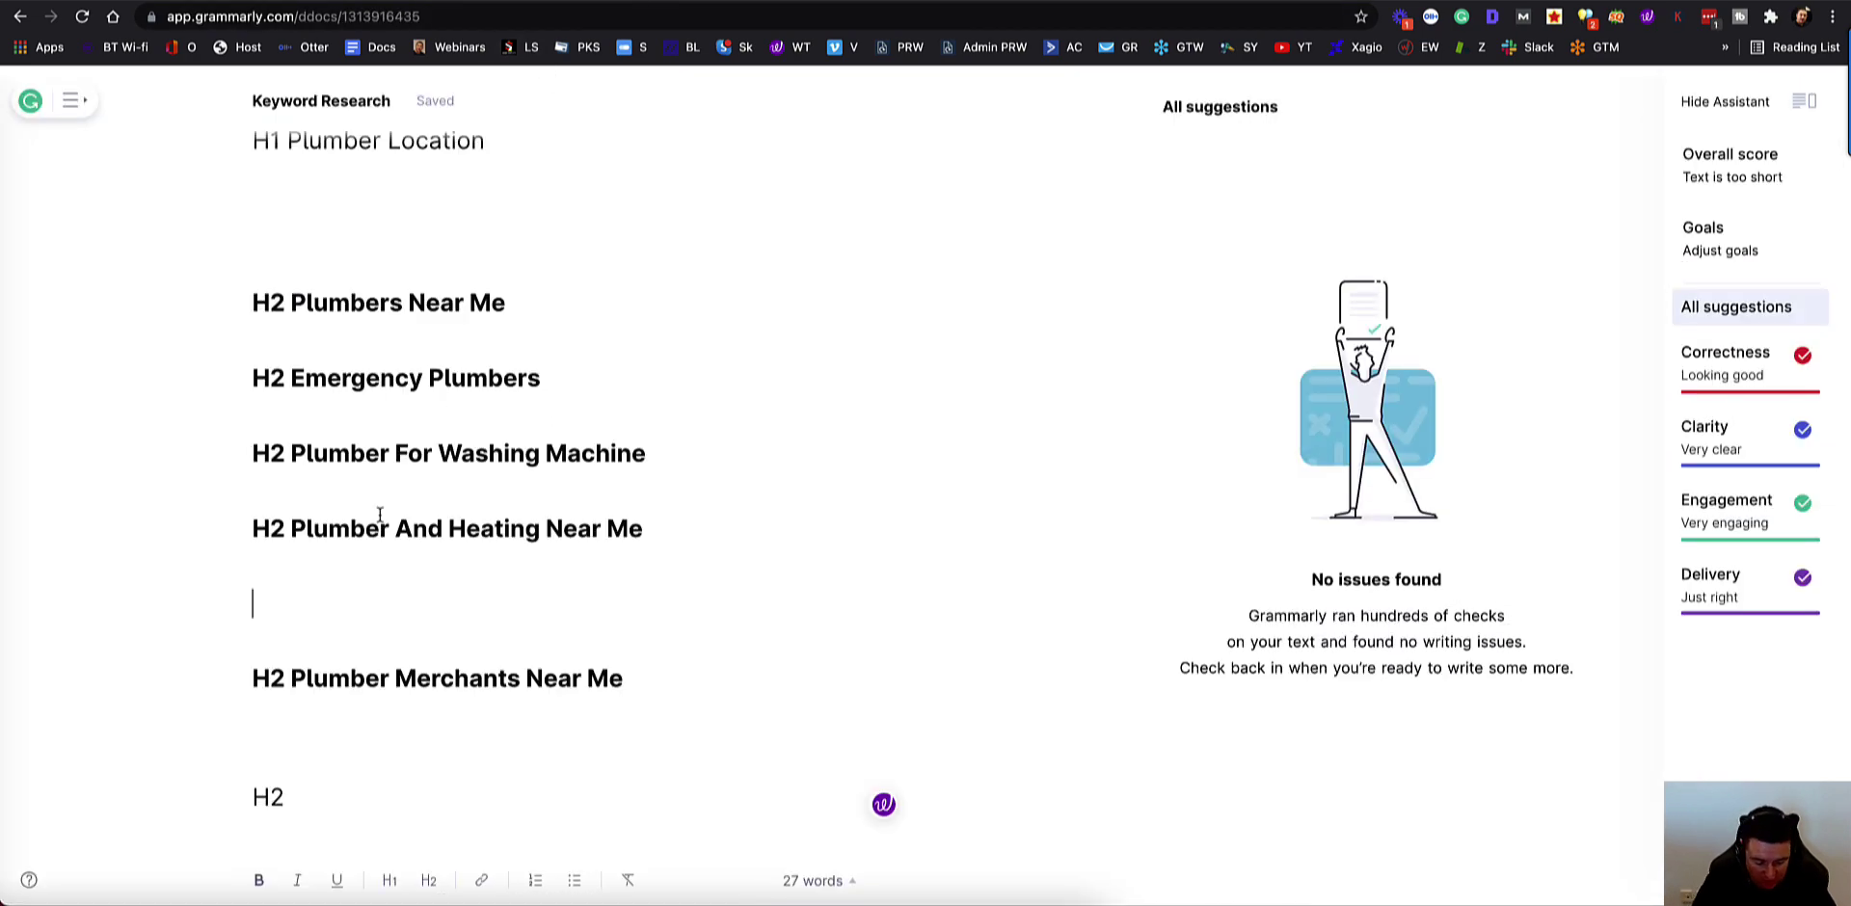
text(H2)
key(ctrl+v)
key(Return)
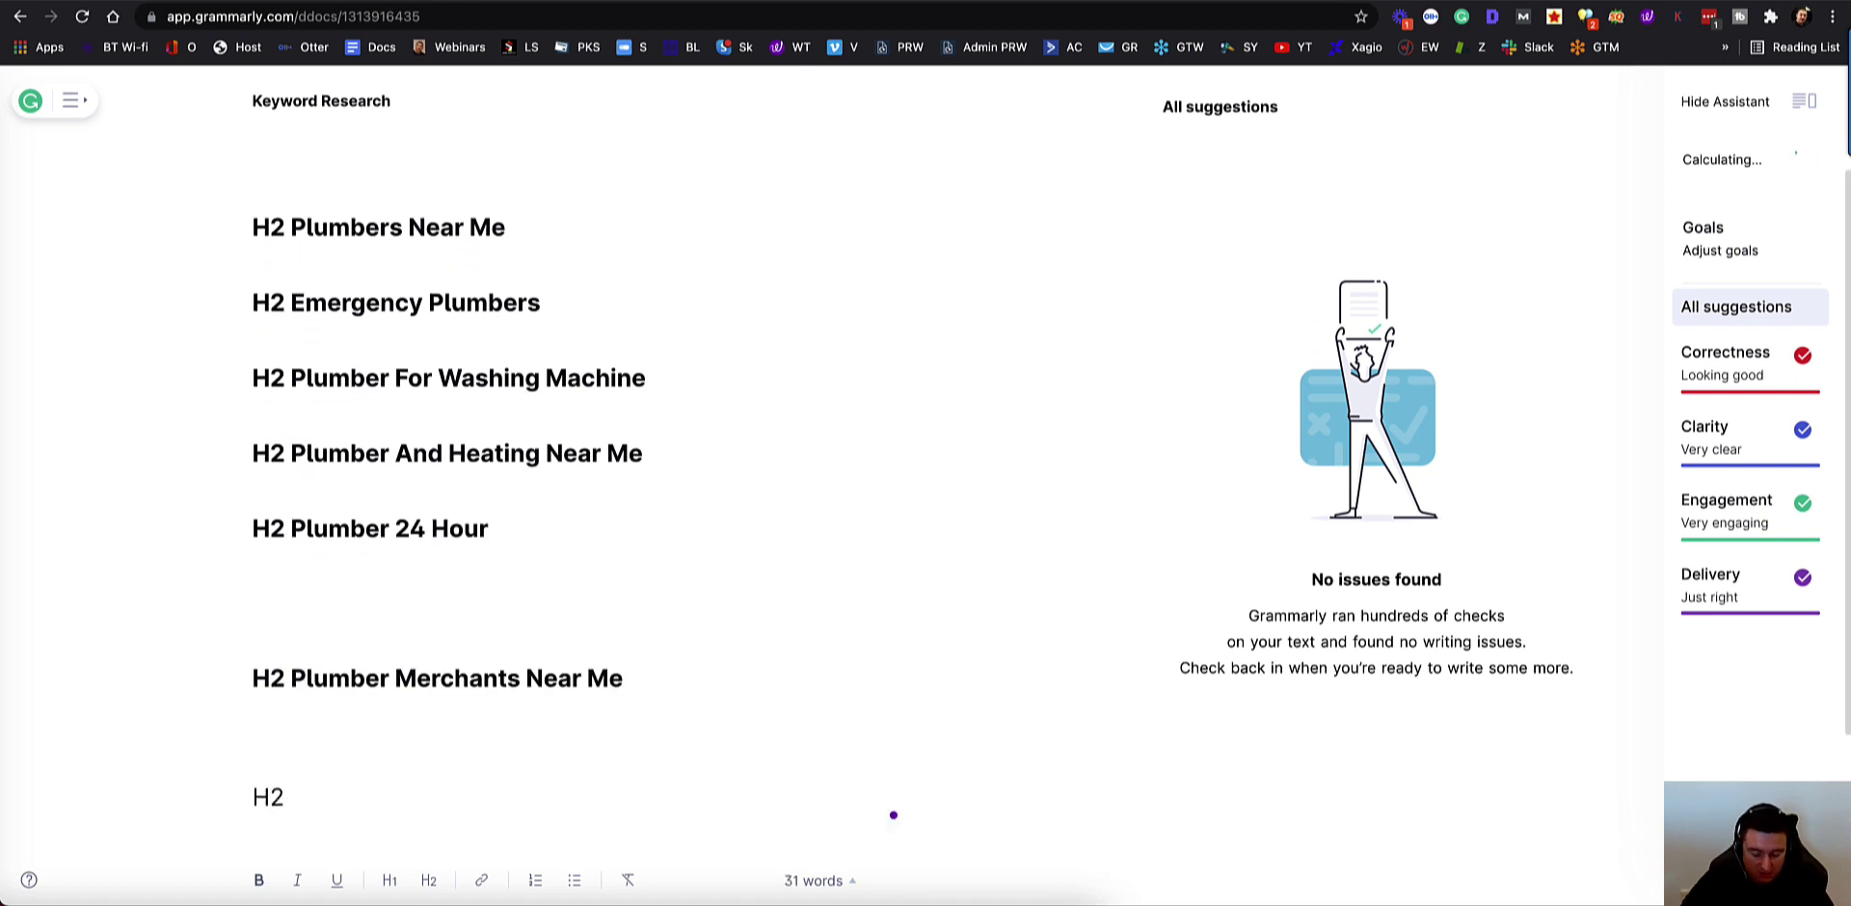
key(BackSpace)
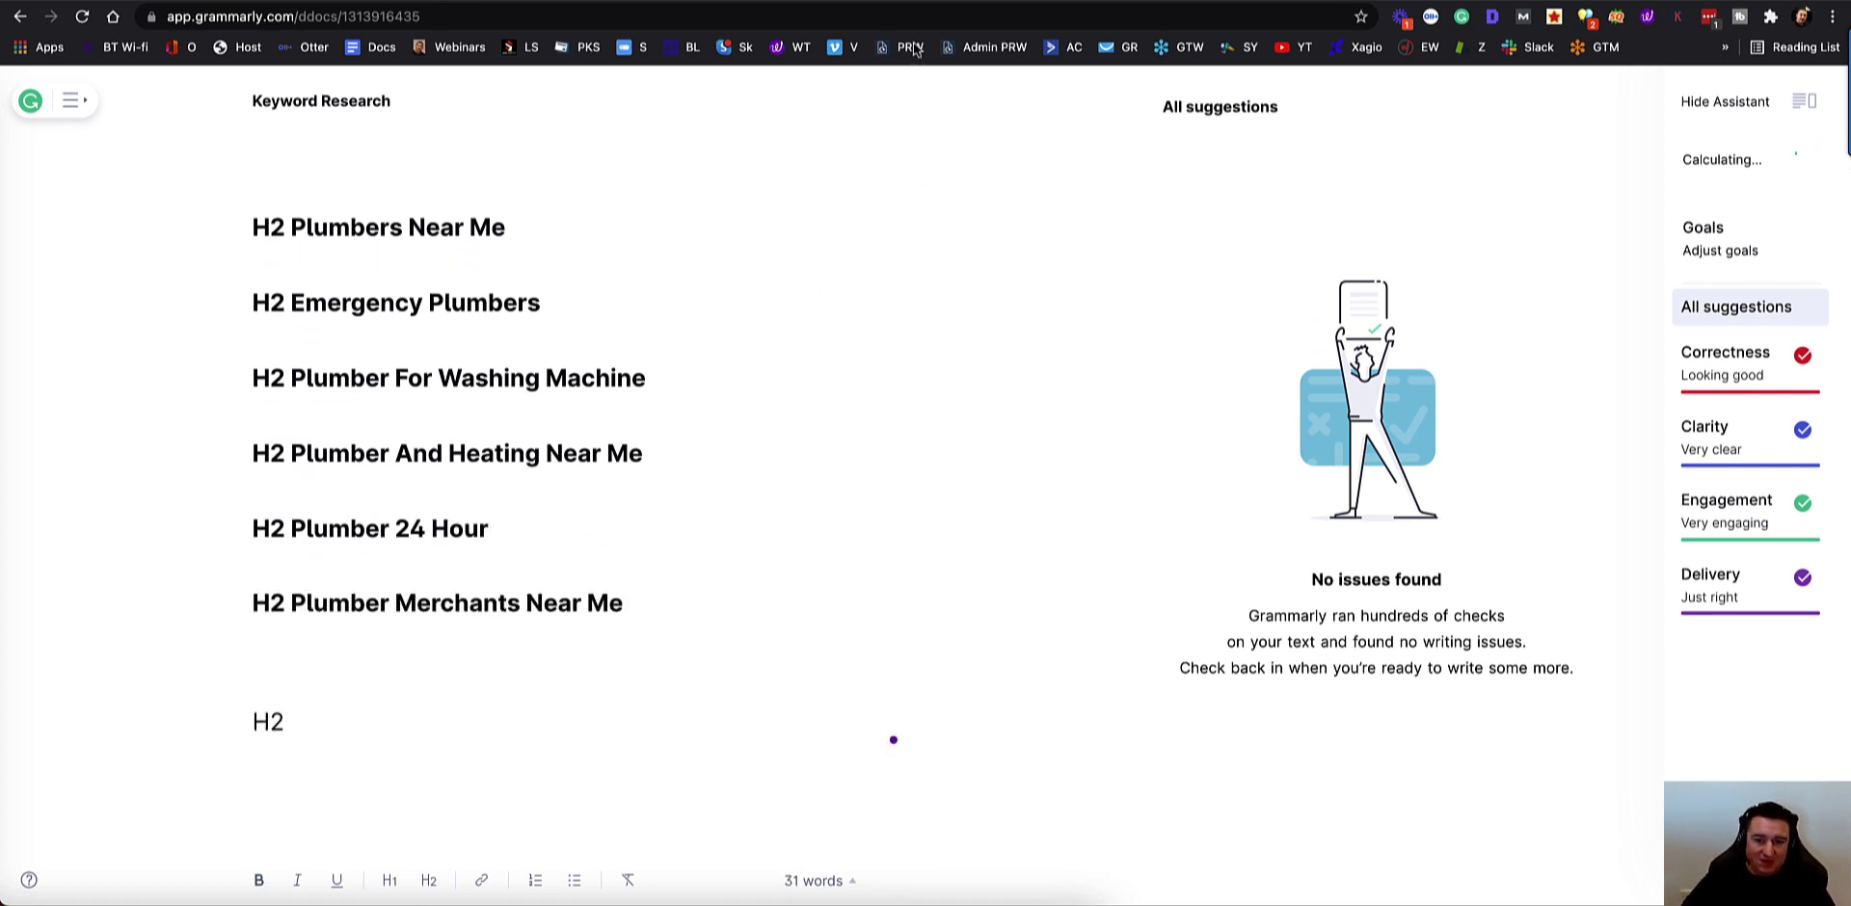
Step: Select another cluster title in the Neuraltext results
key(ctrl+Tab)
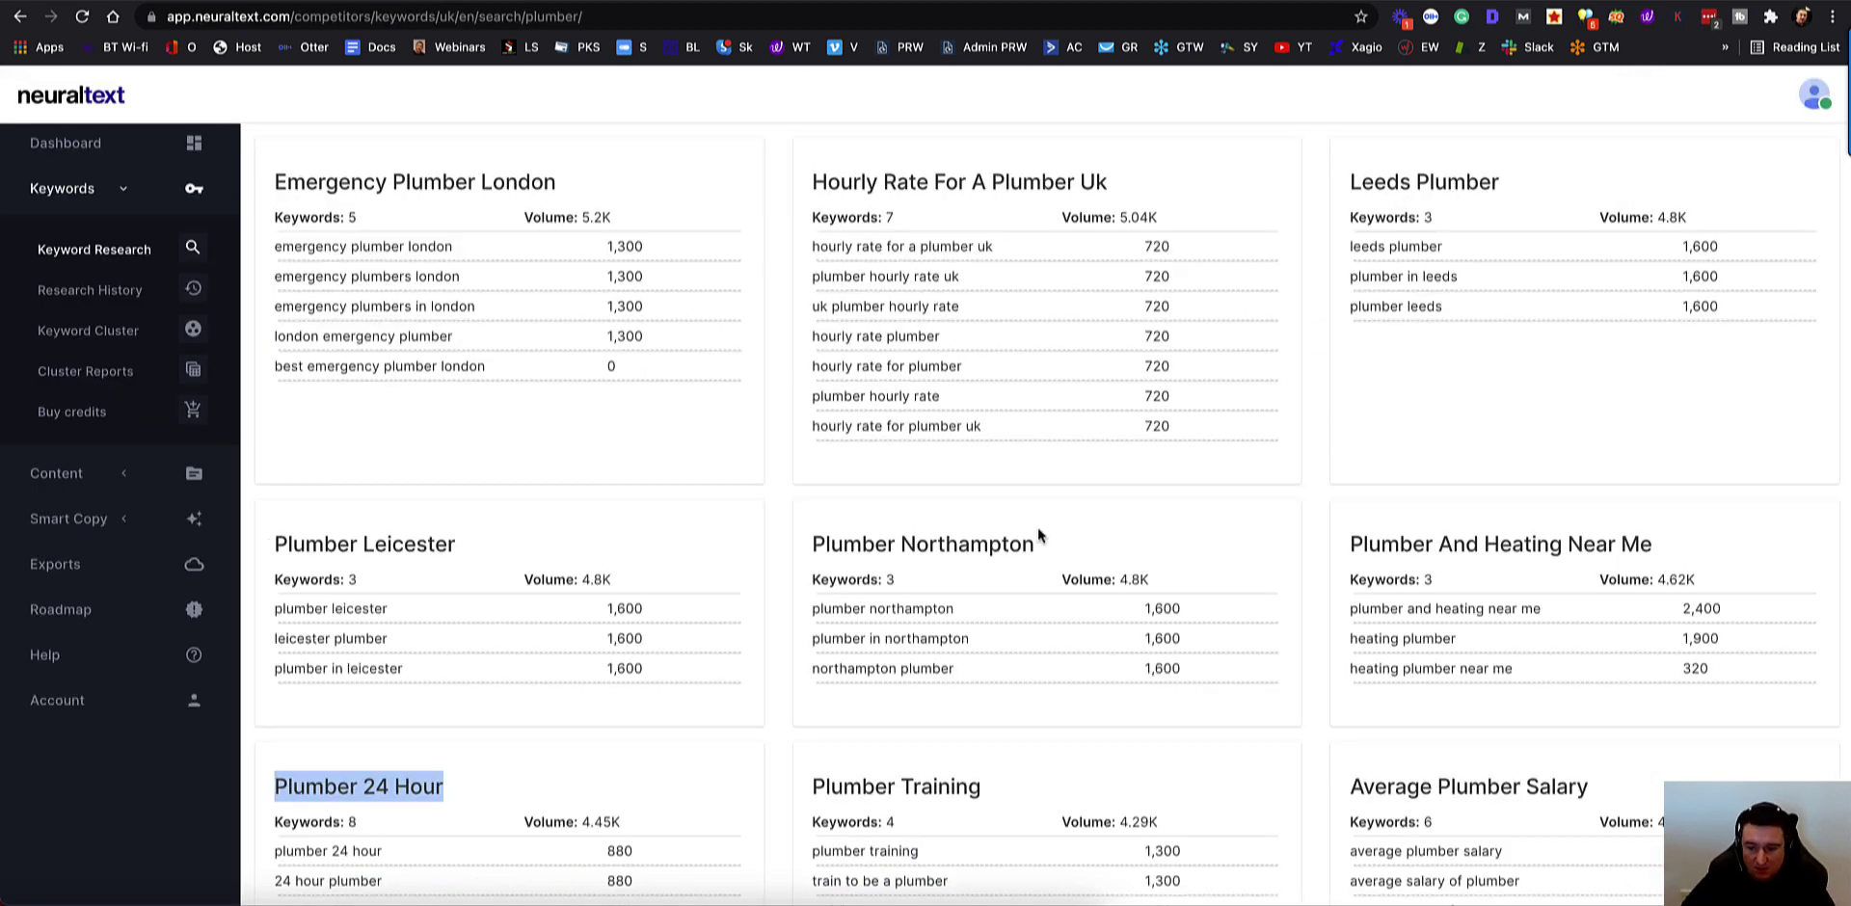
scroll(1326, 617, down, 2)
drag(1682, 333, 1339, 327)
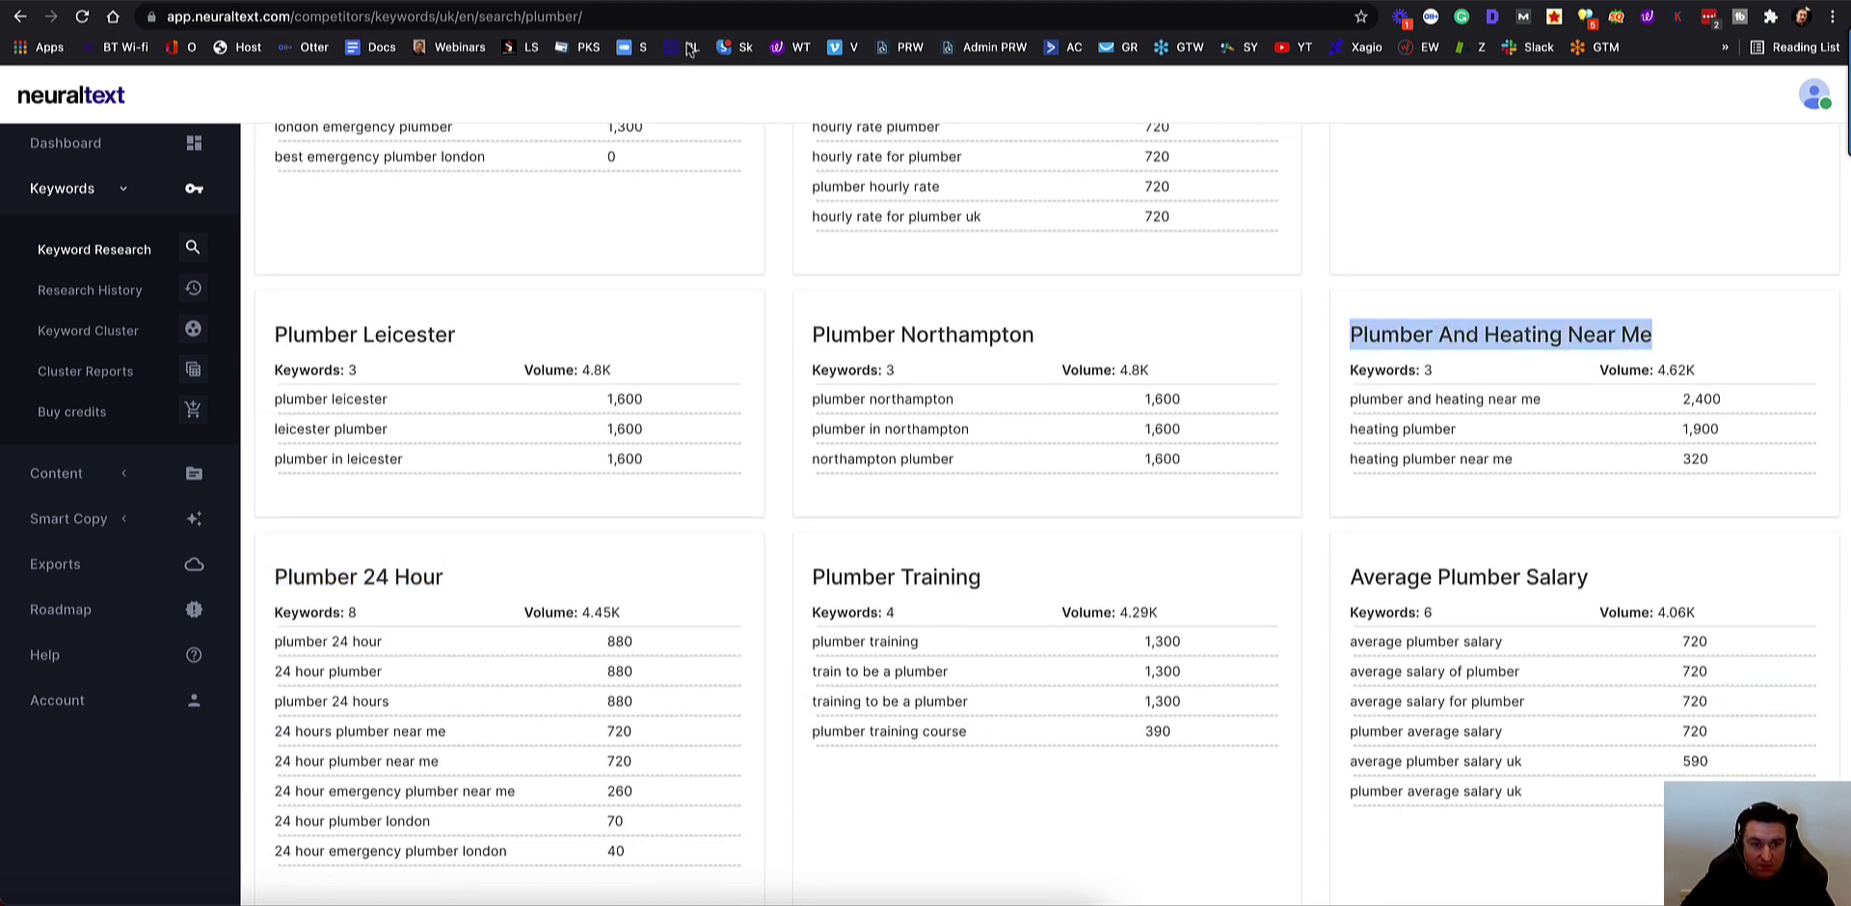
key(ctrl+shift+Tab)
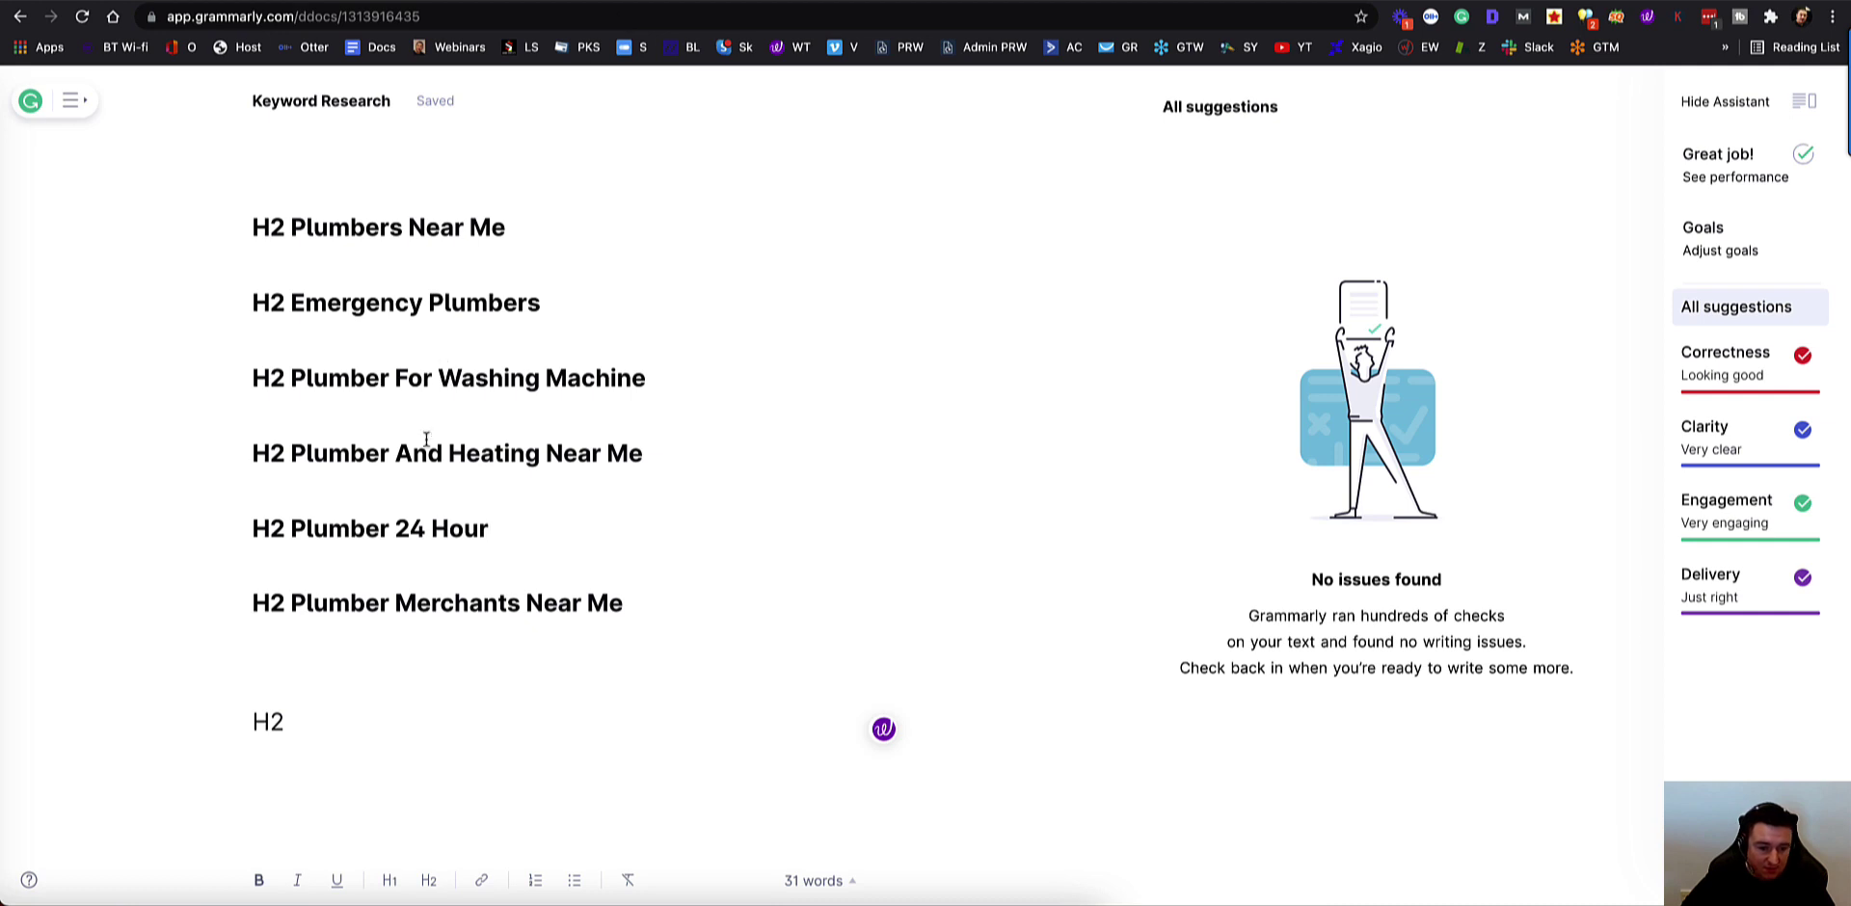
key(ctrl+Tab)
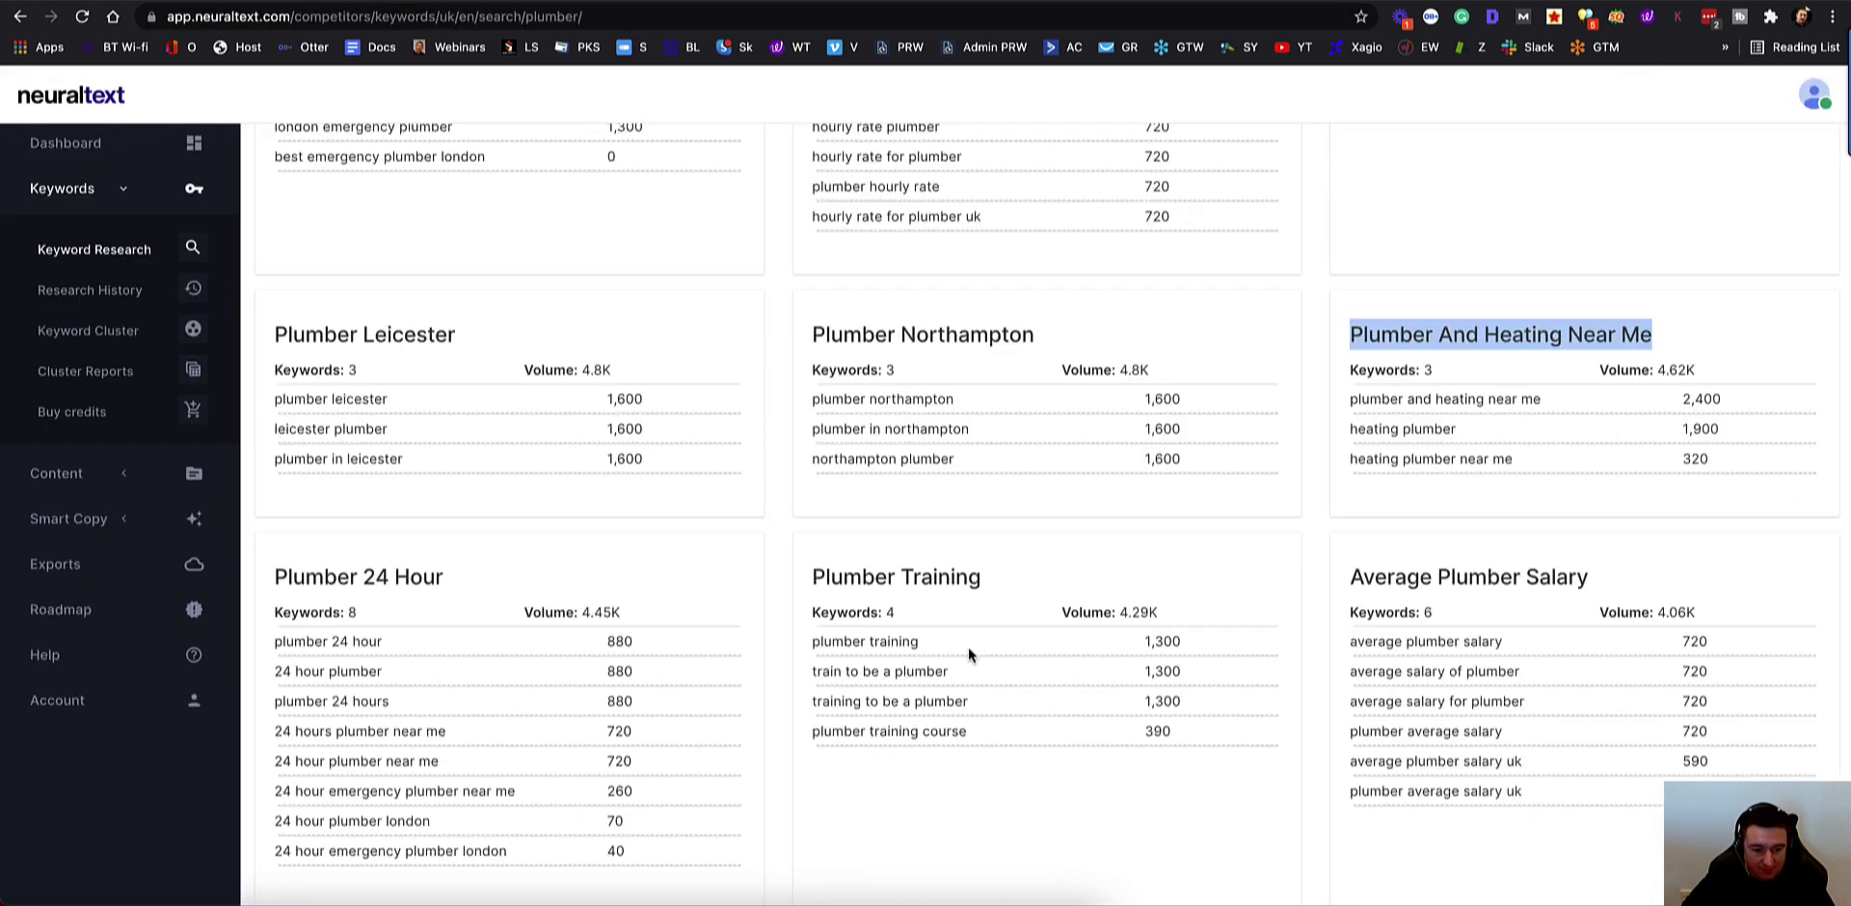
Step: Scroll the clusters down to Plumber For Dishwasher and Plumber Gas, then return to the Grammarly outline
scroll(967, 645, down, 6)
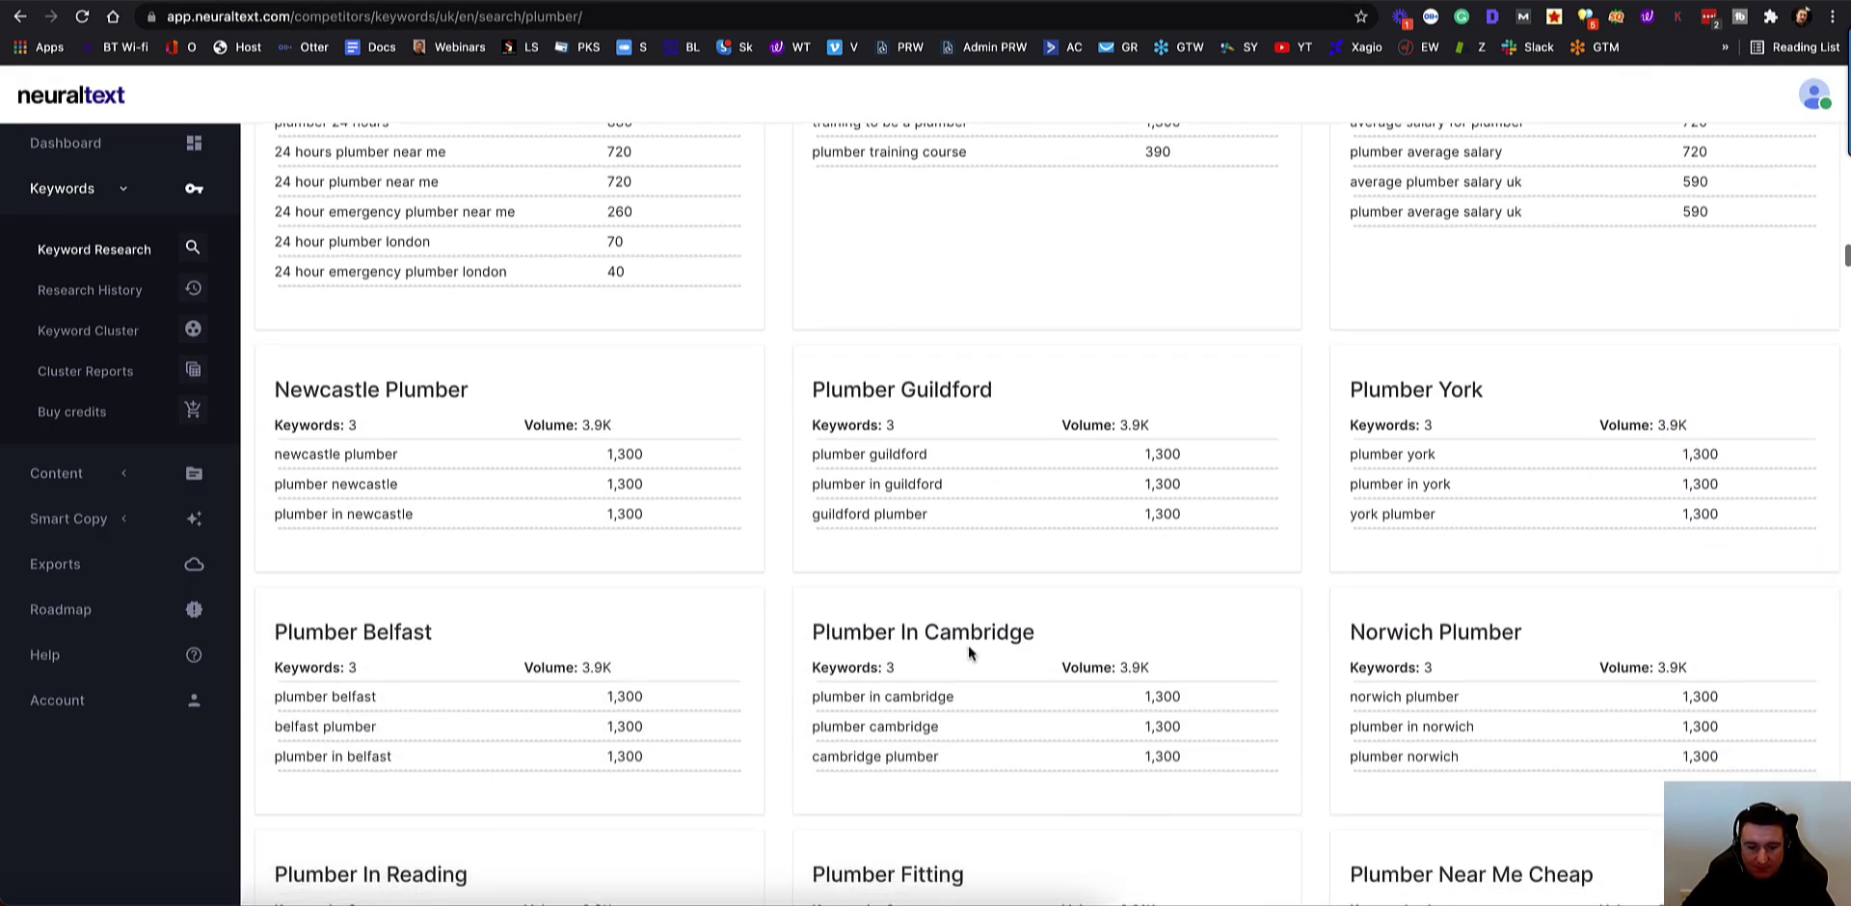
scroll(968, 644, down, 5)
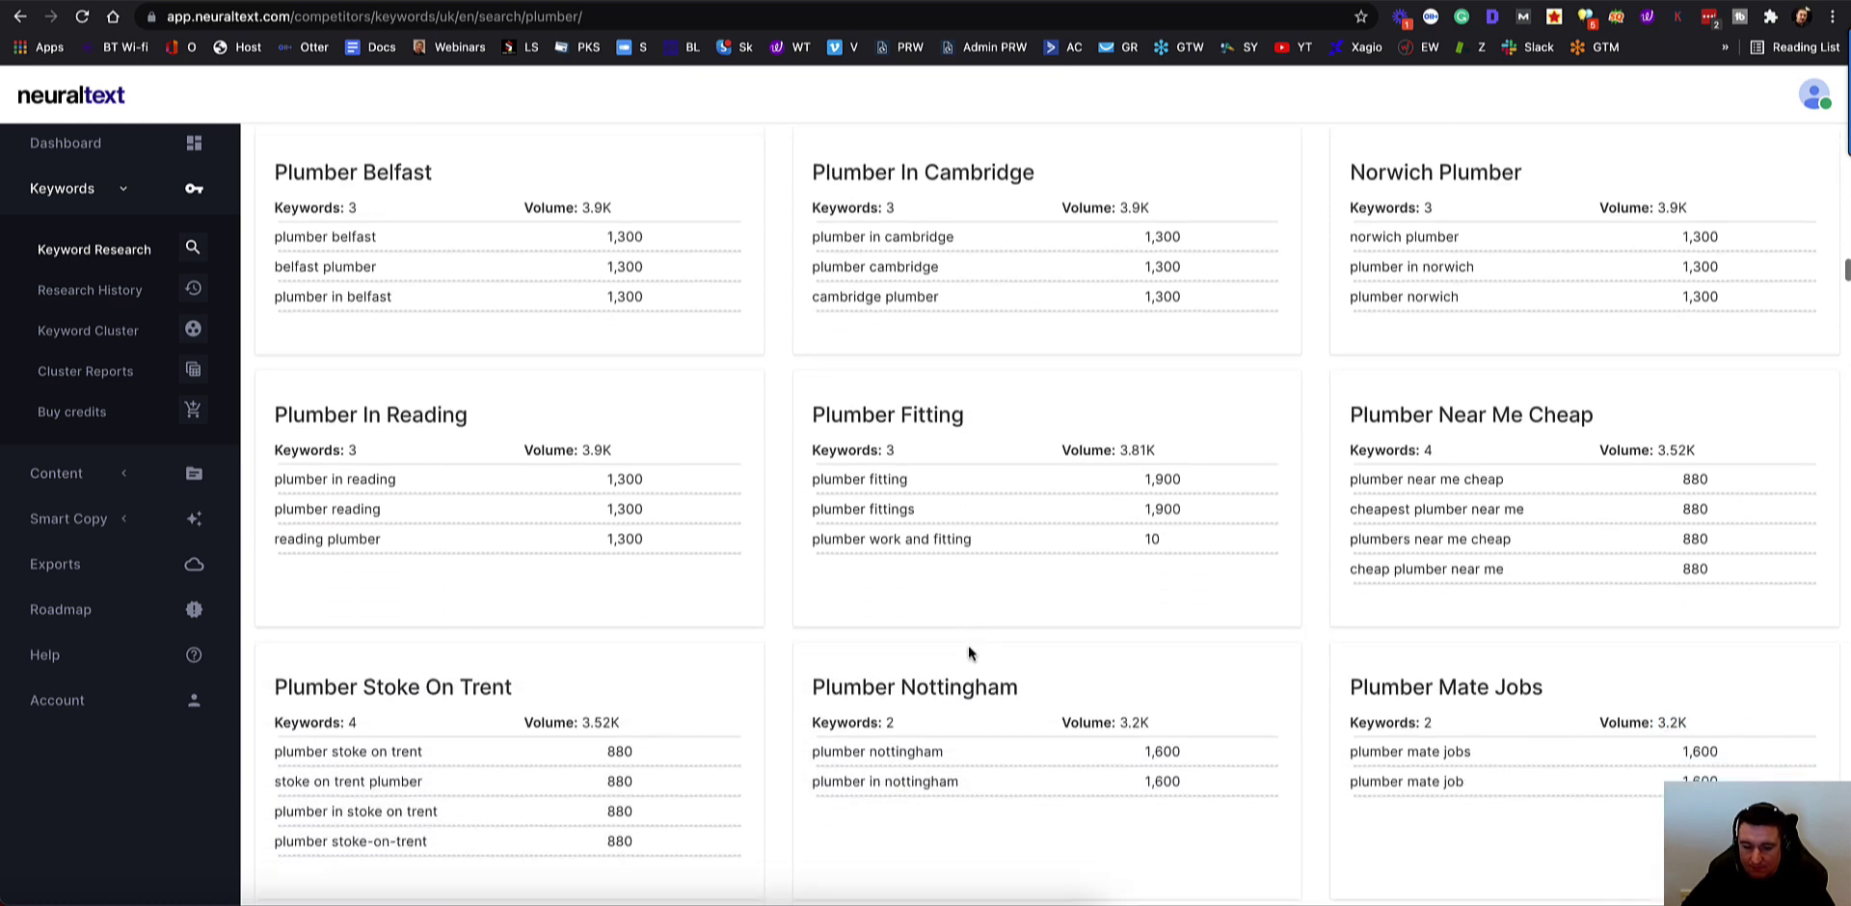
scroll(969, 654, down, 2)
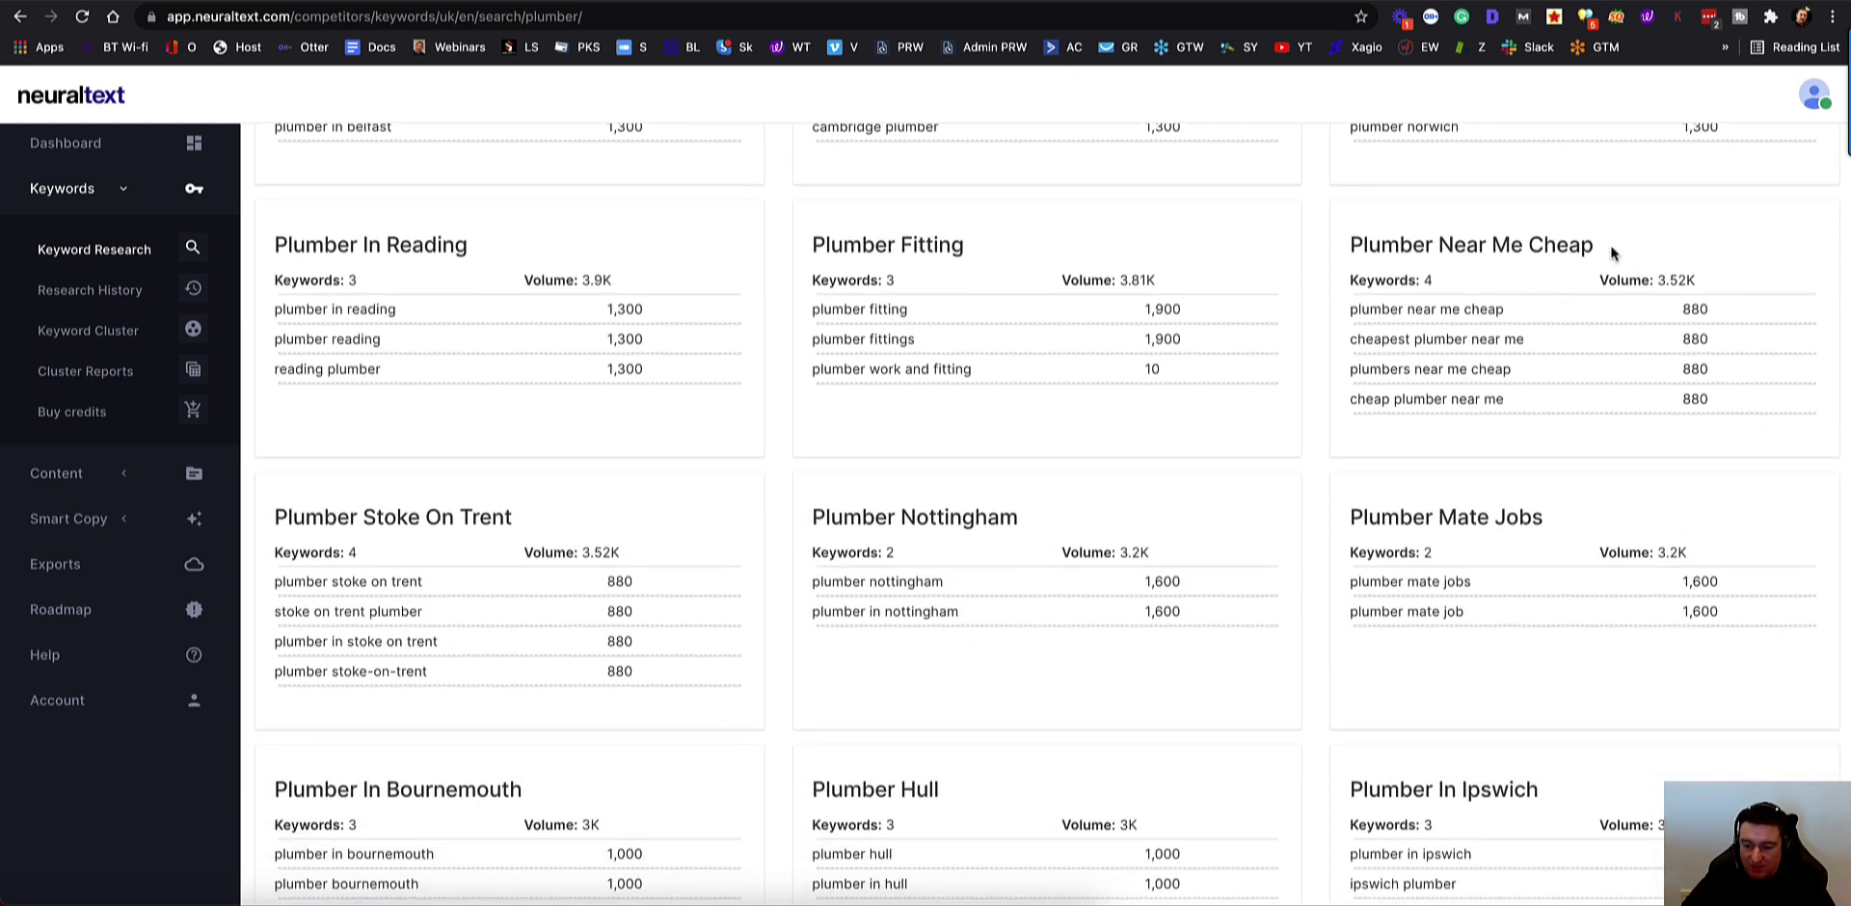
scroll(924, 656, down, 5)
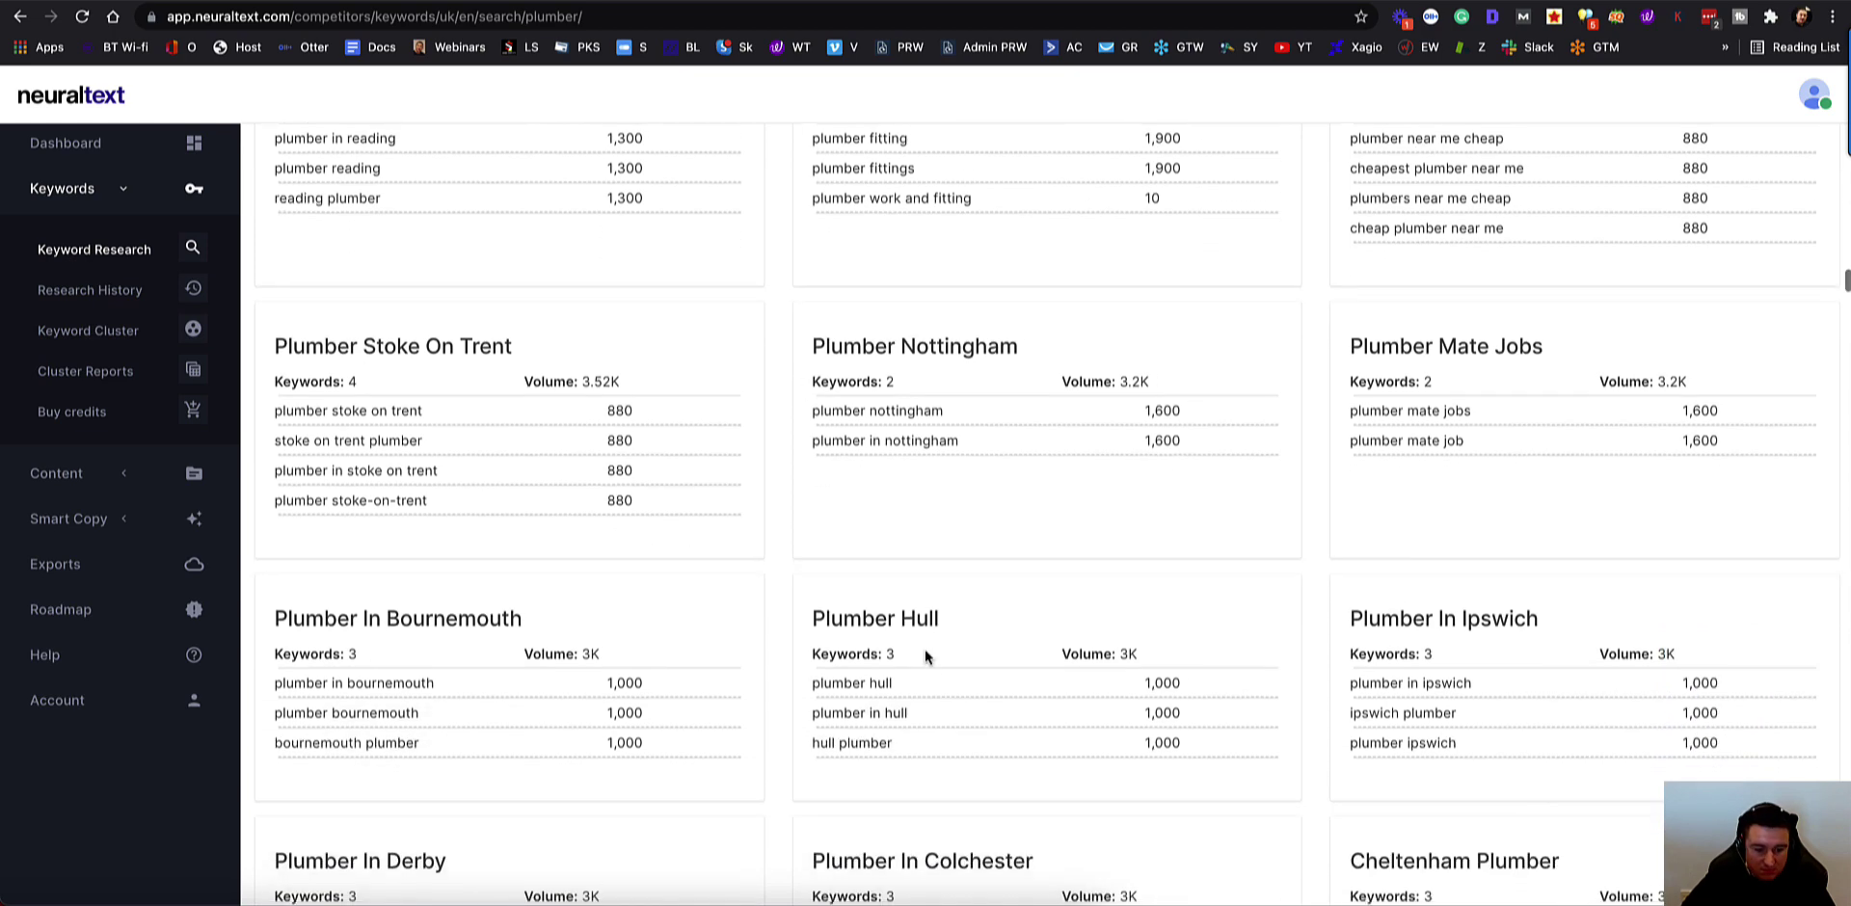
scroll(924, 655, down, 2)
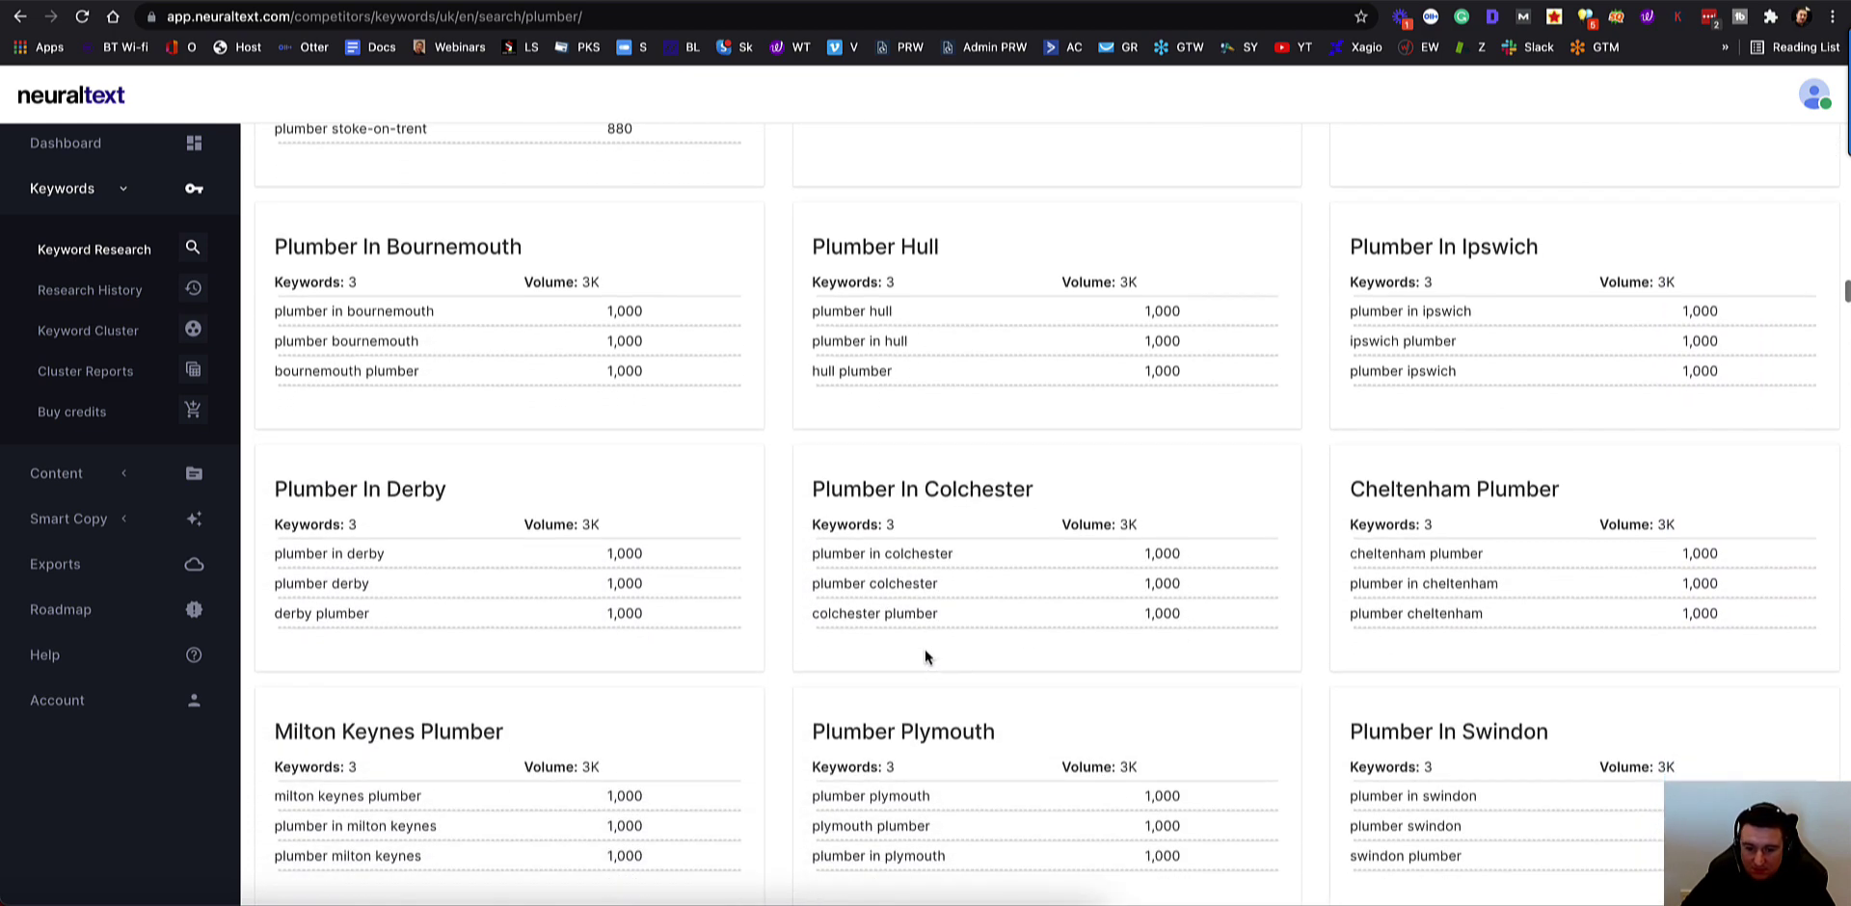
scroll(925, 656, down, 3)
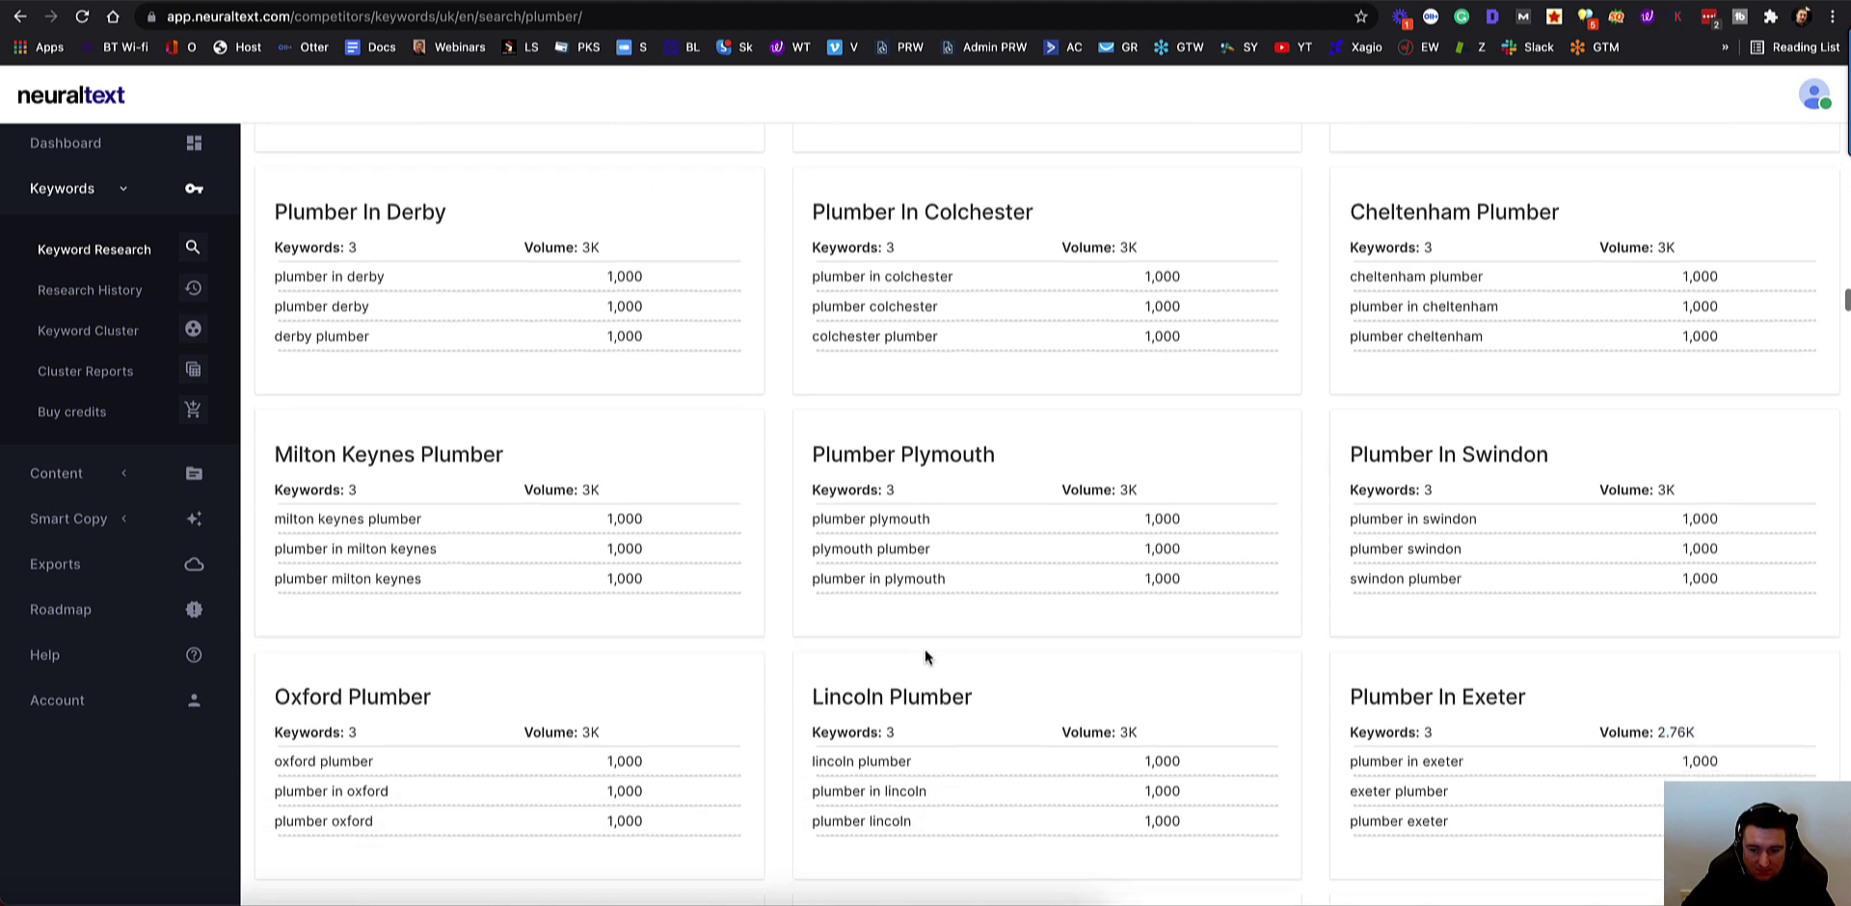
scroll(1167, 510, down, 5)
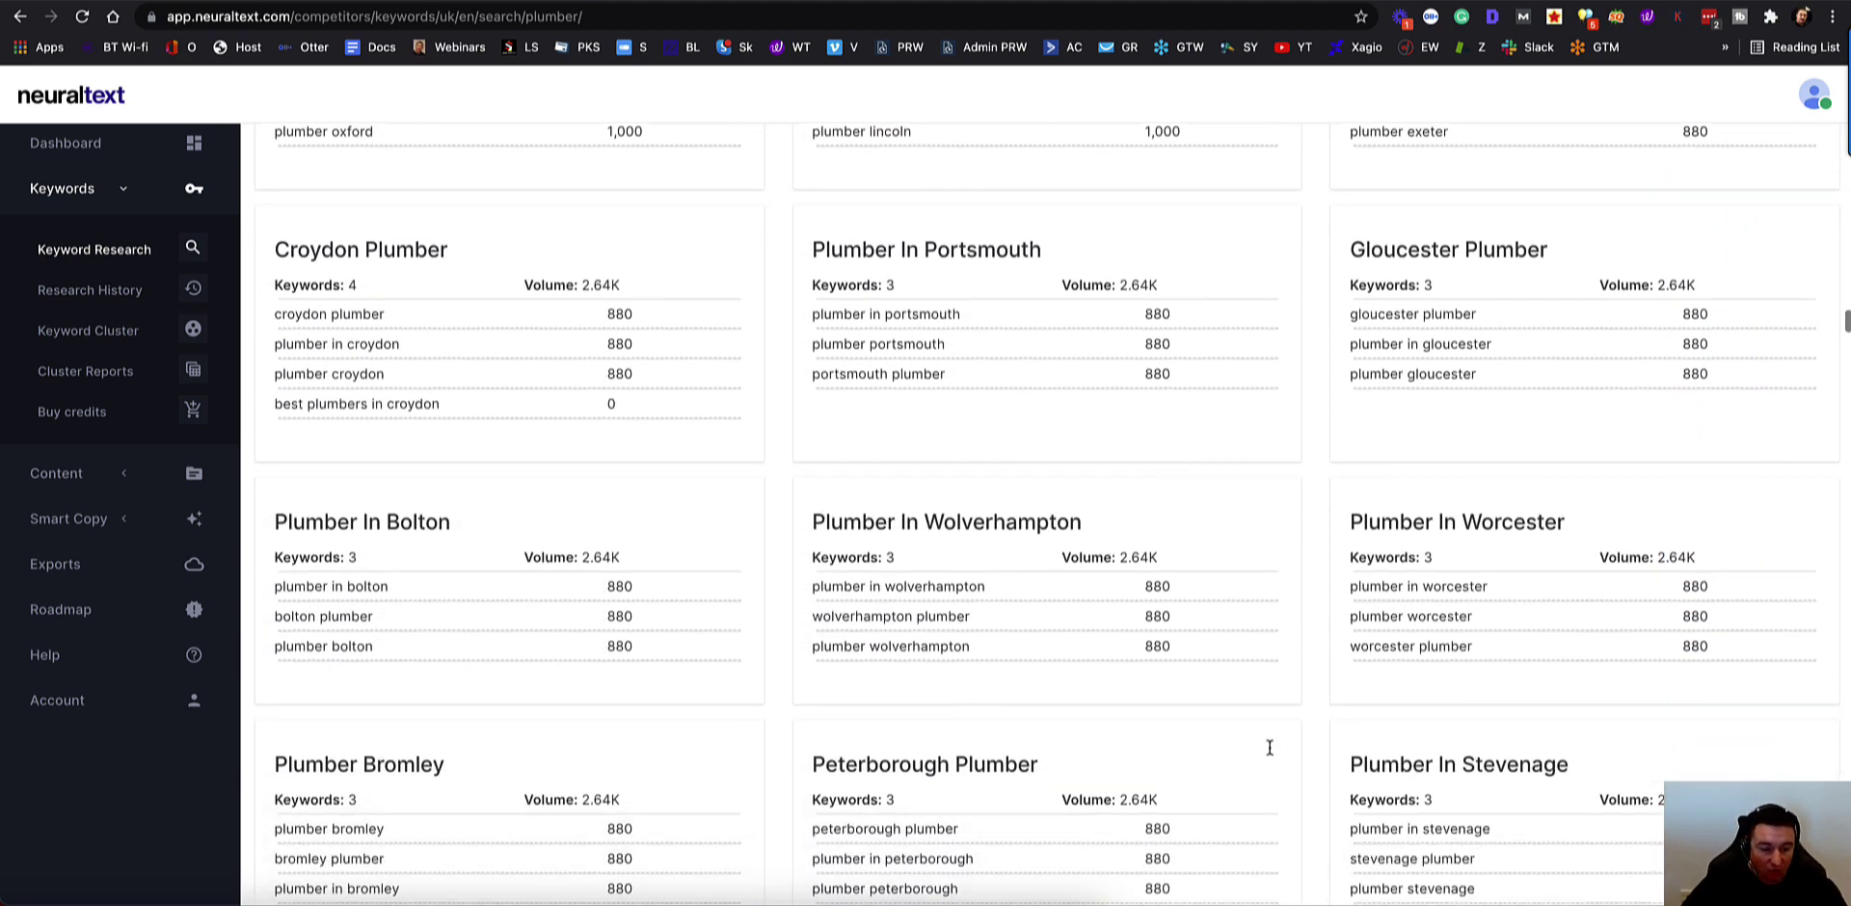
scroll(1247, 653, down, 2)
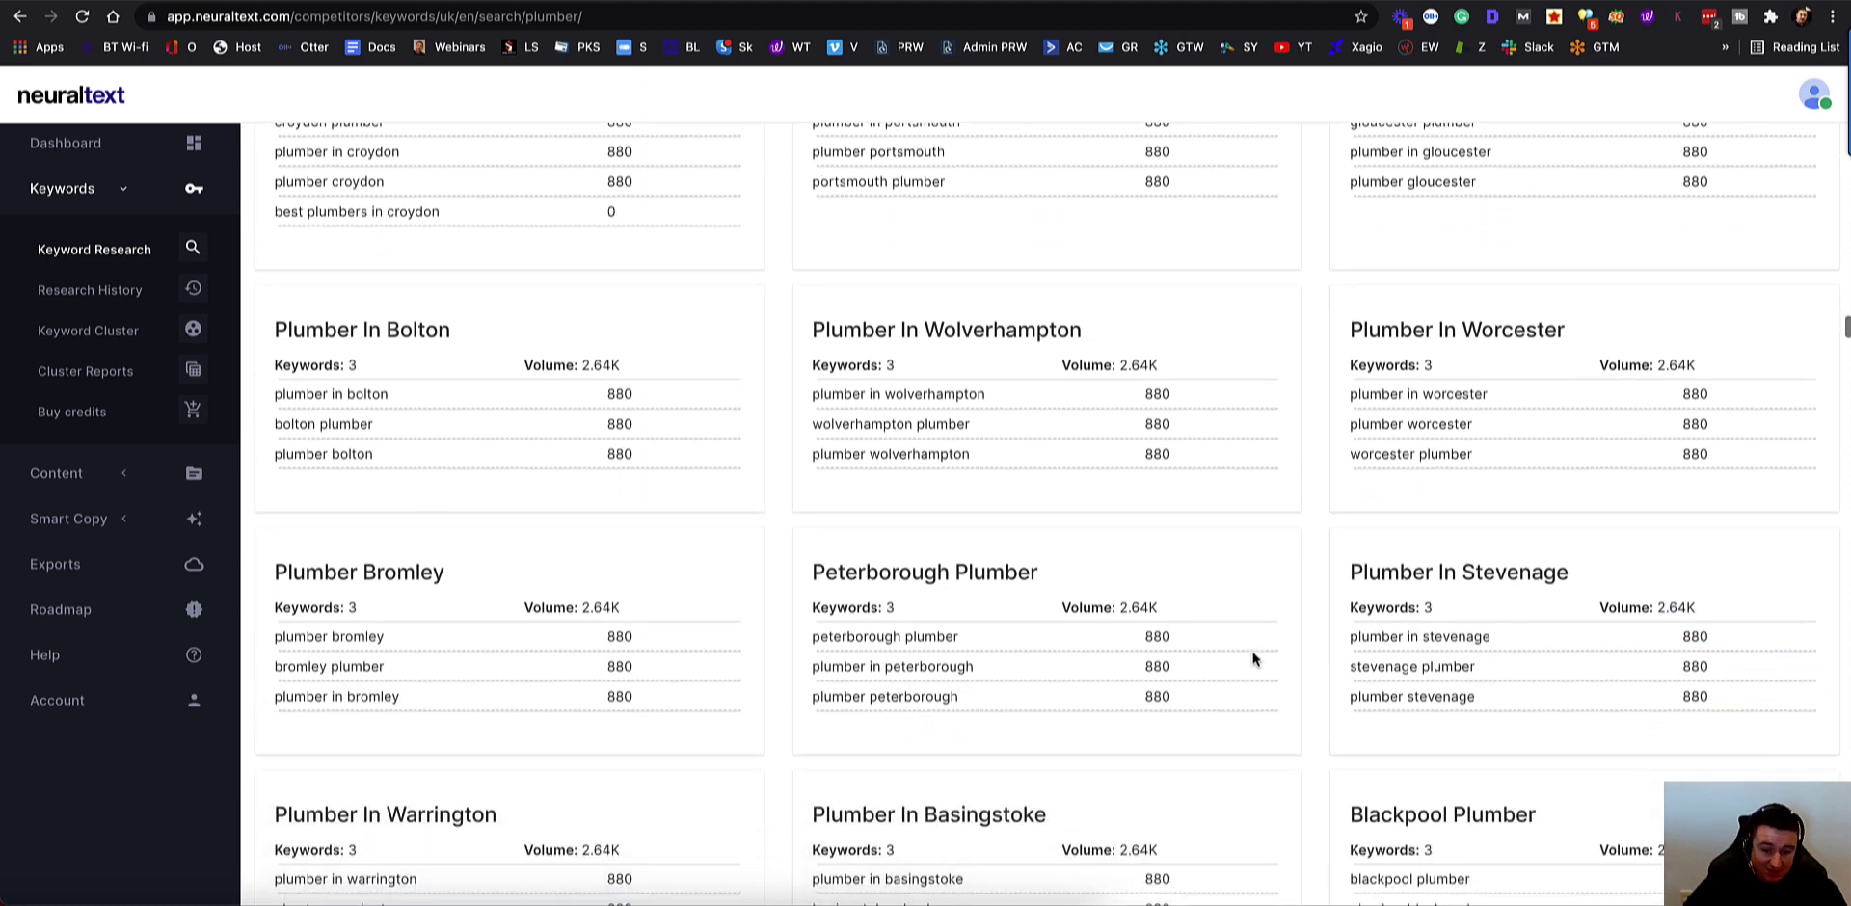
scroll(714, 639, down, 3)
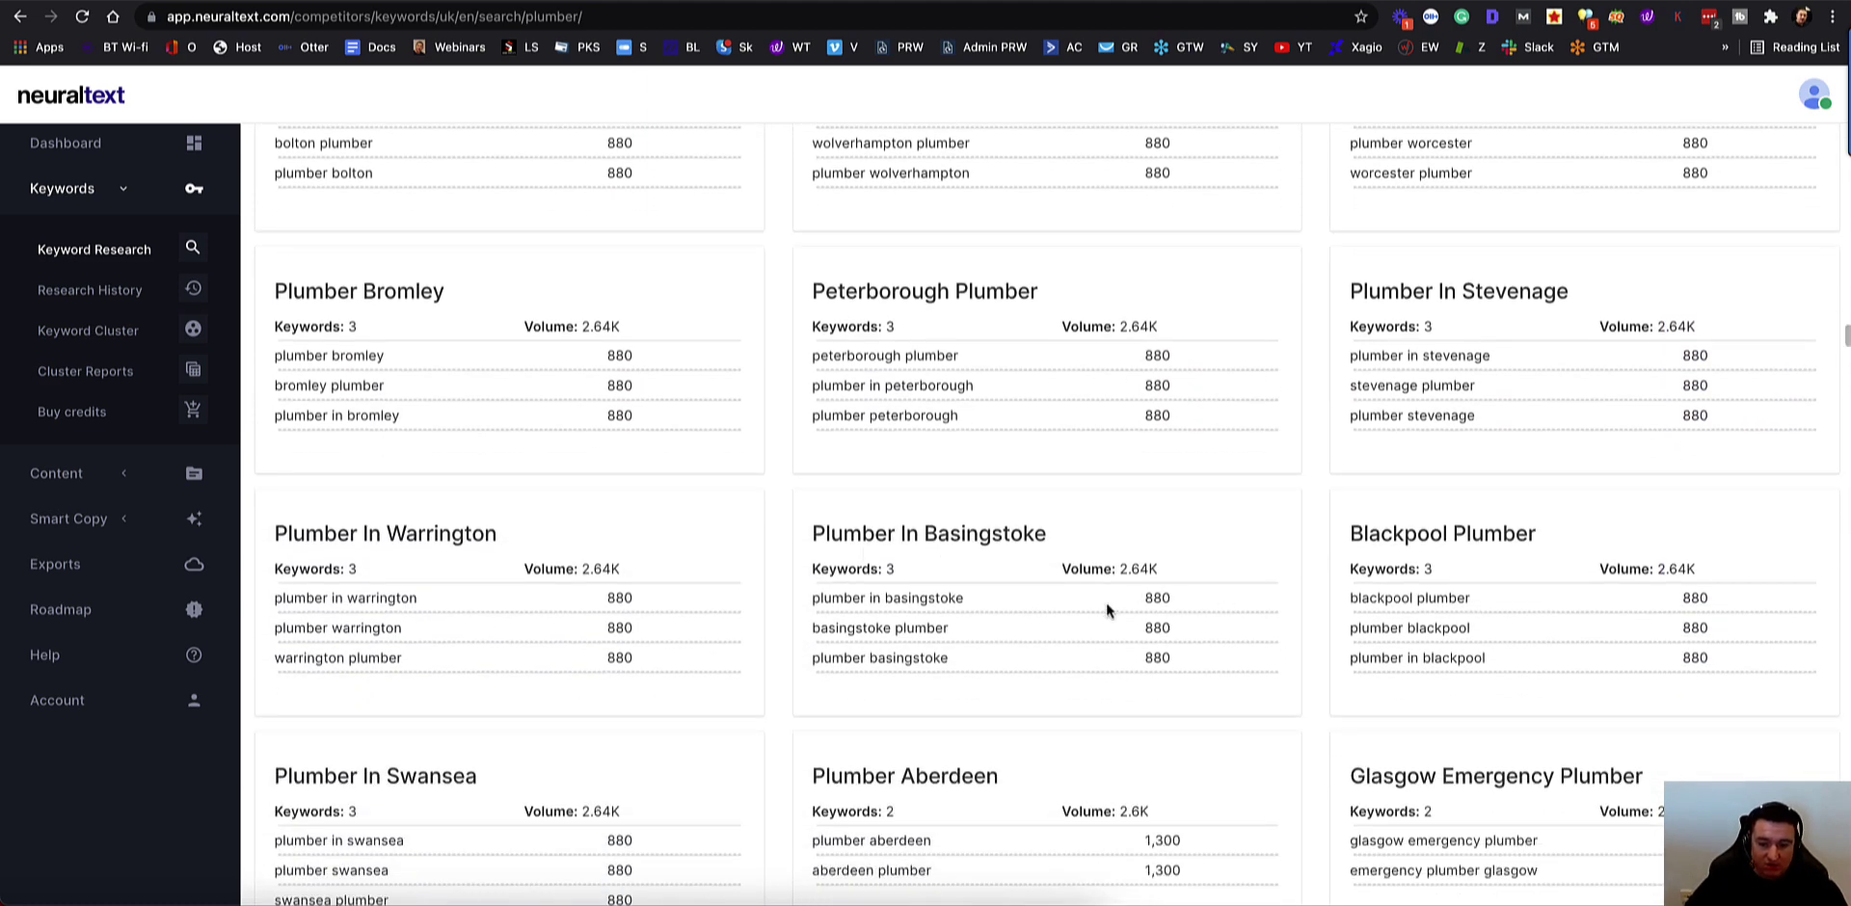
scroll(1458, 604, down, 4)
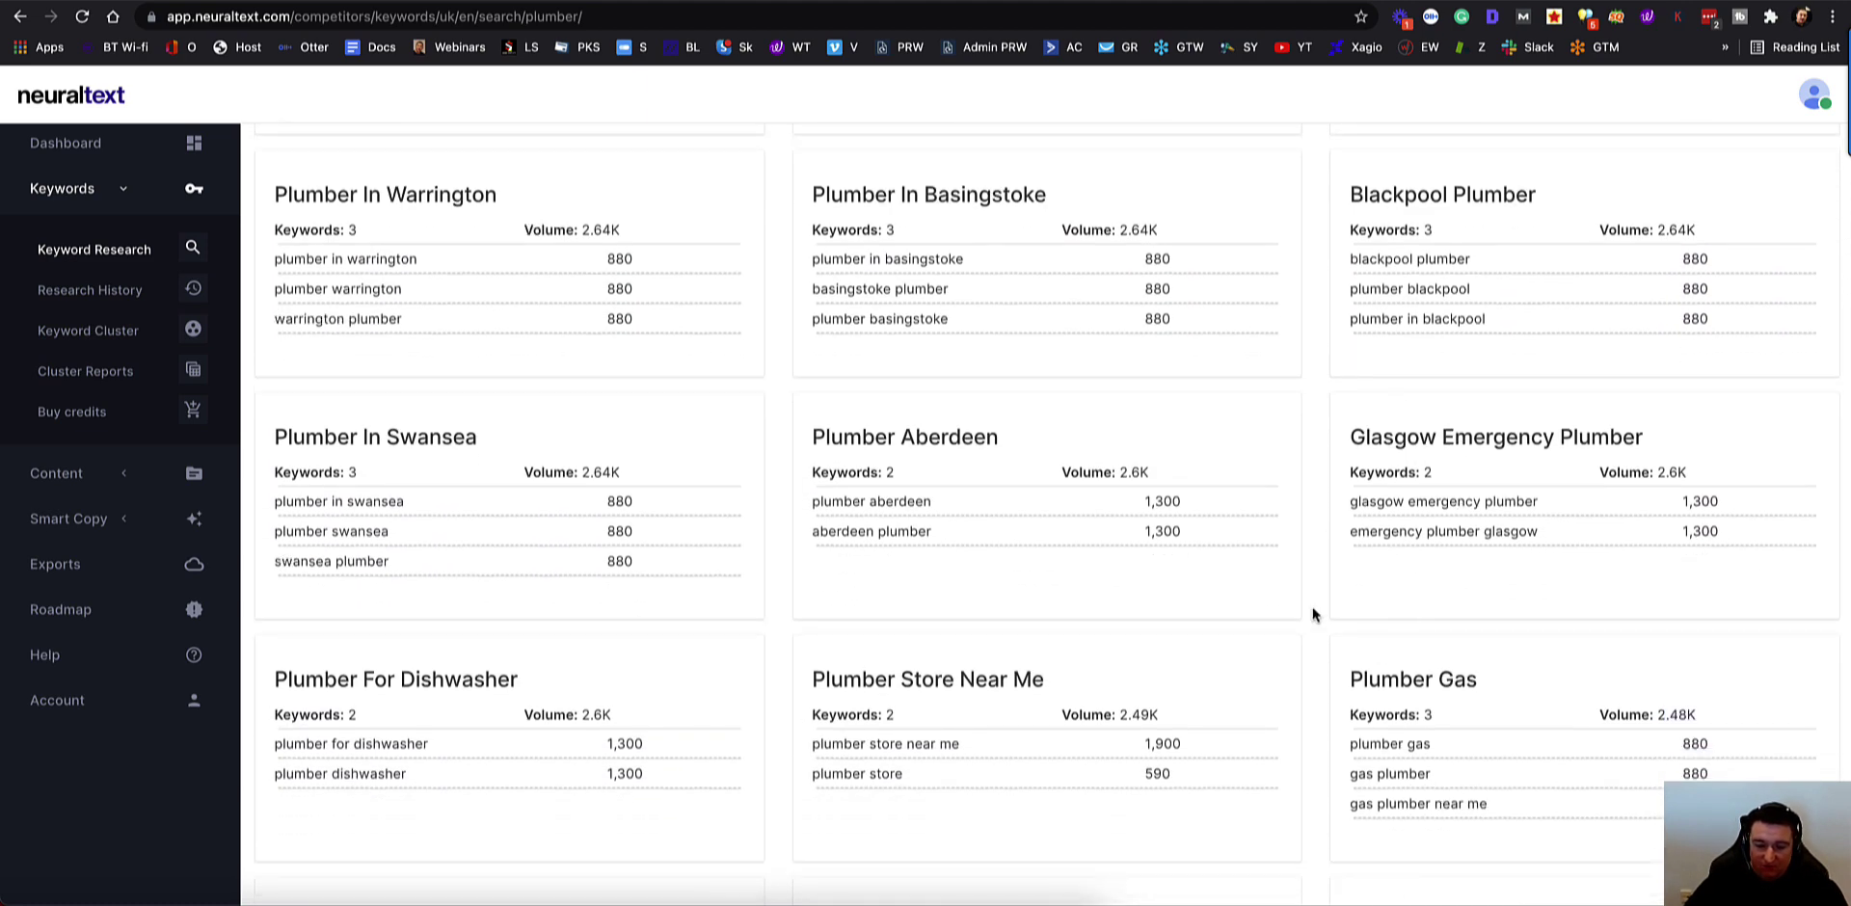
scroll(1313, 614, down, 2)
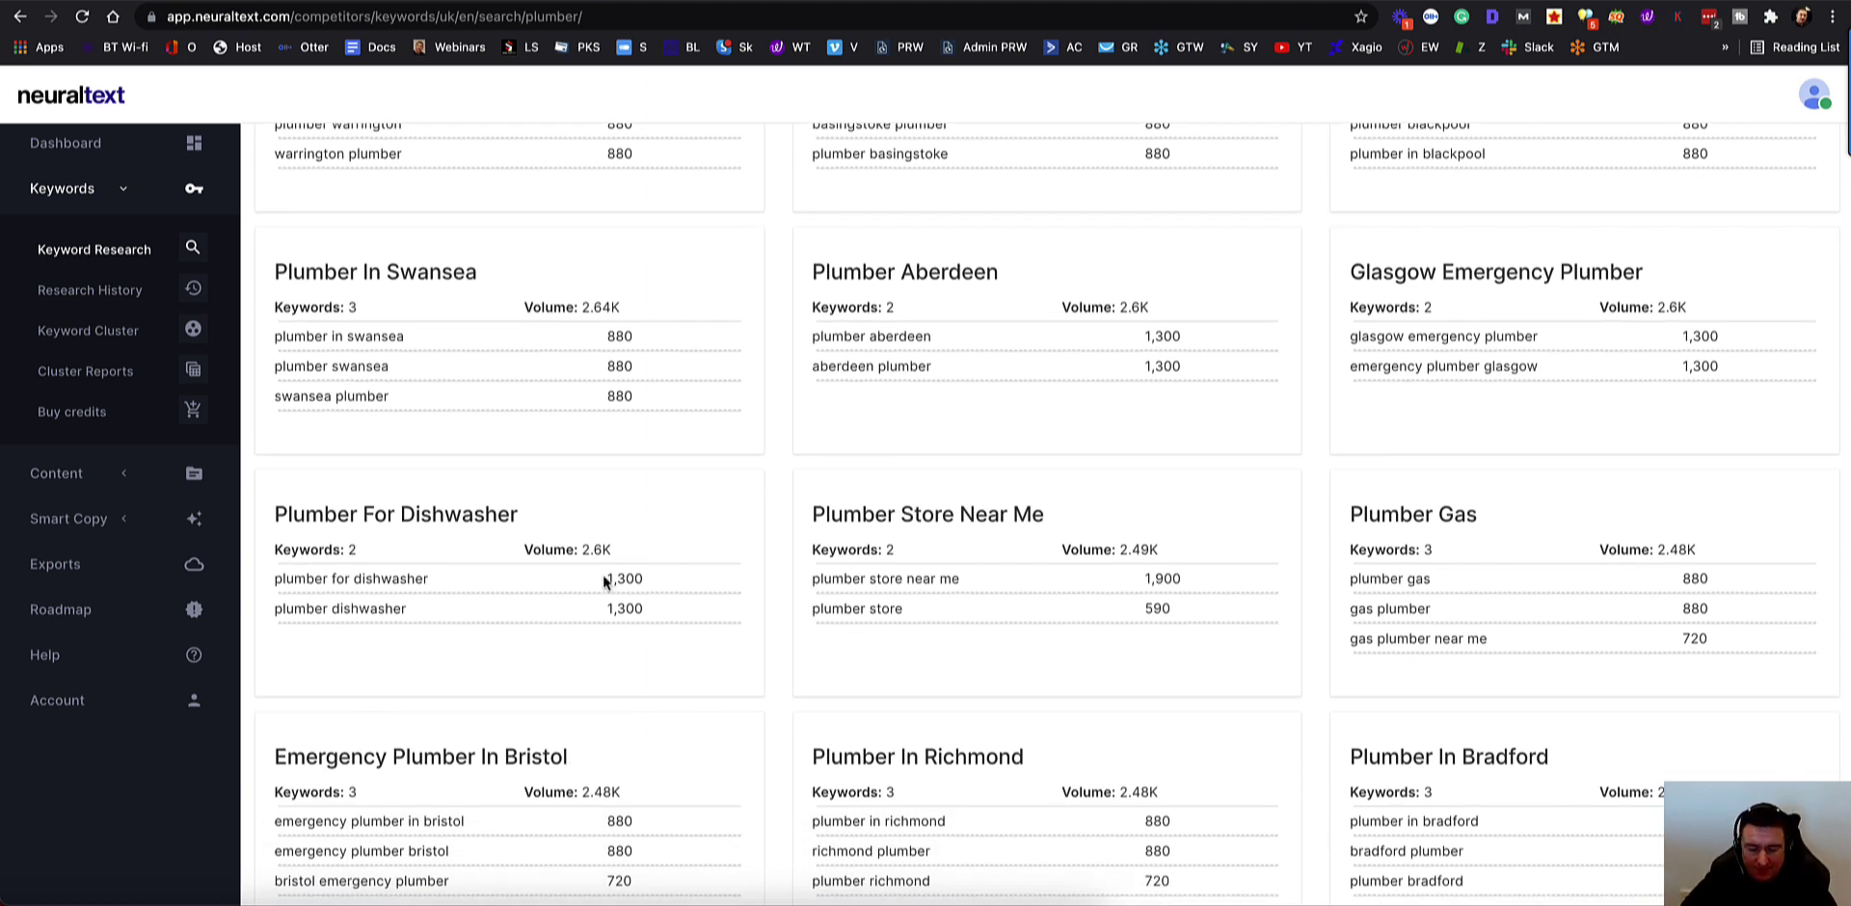
key(ctrl+Tab)
scroll(508, 424, up, 2)
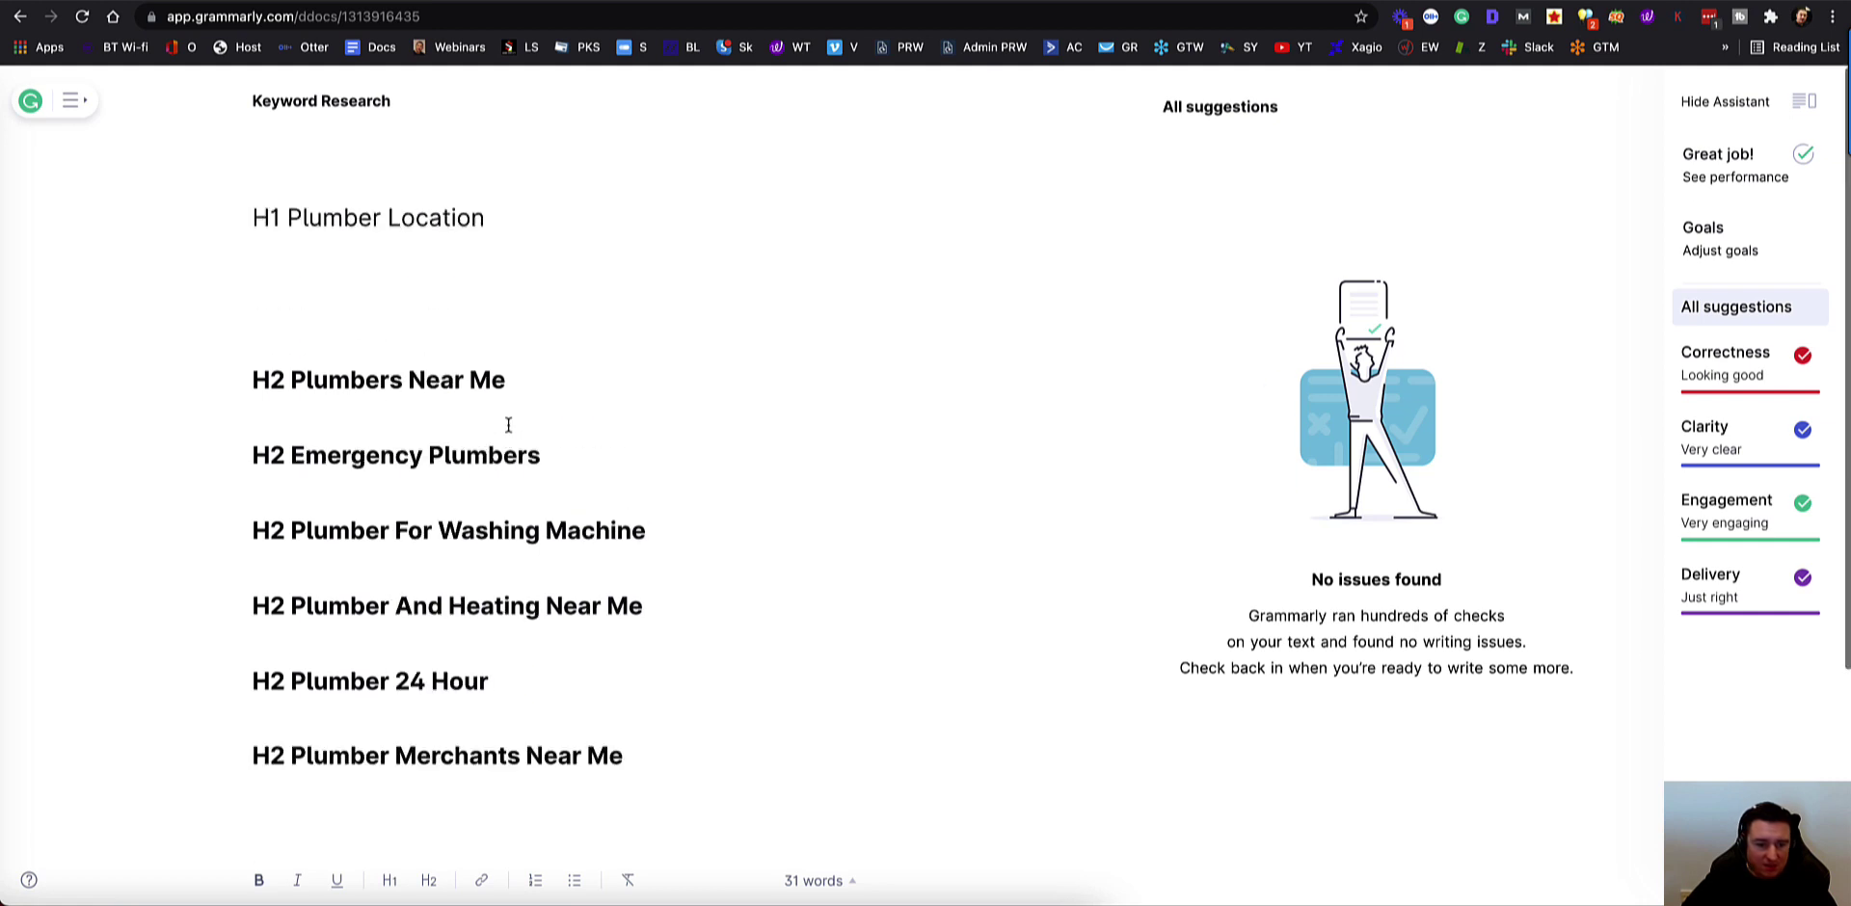
Step: Delete one blank line under H1 Plumber Location
scroll(636, 515, down, 1)
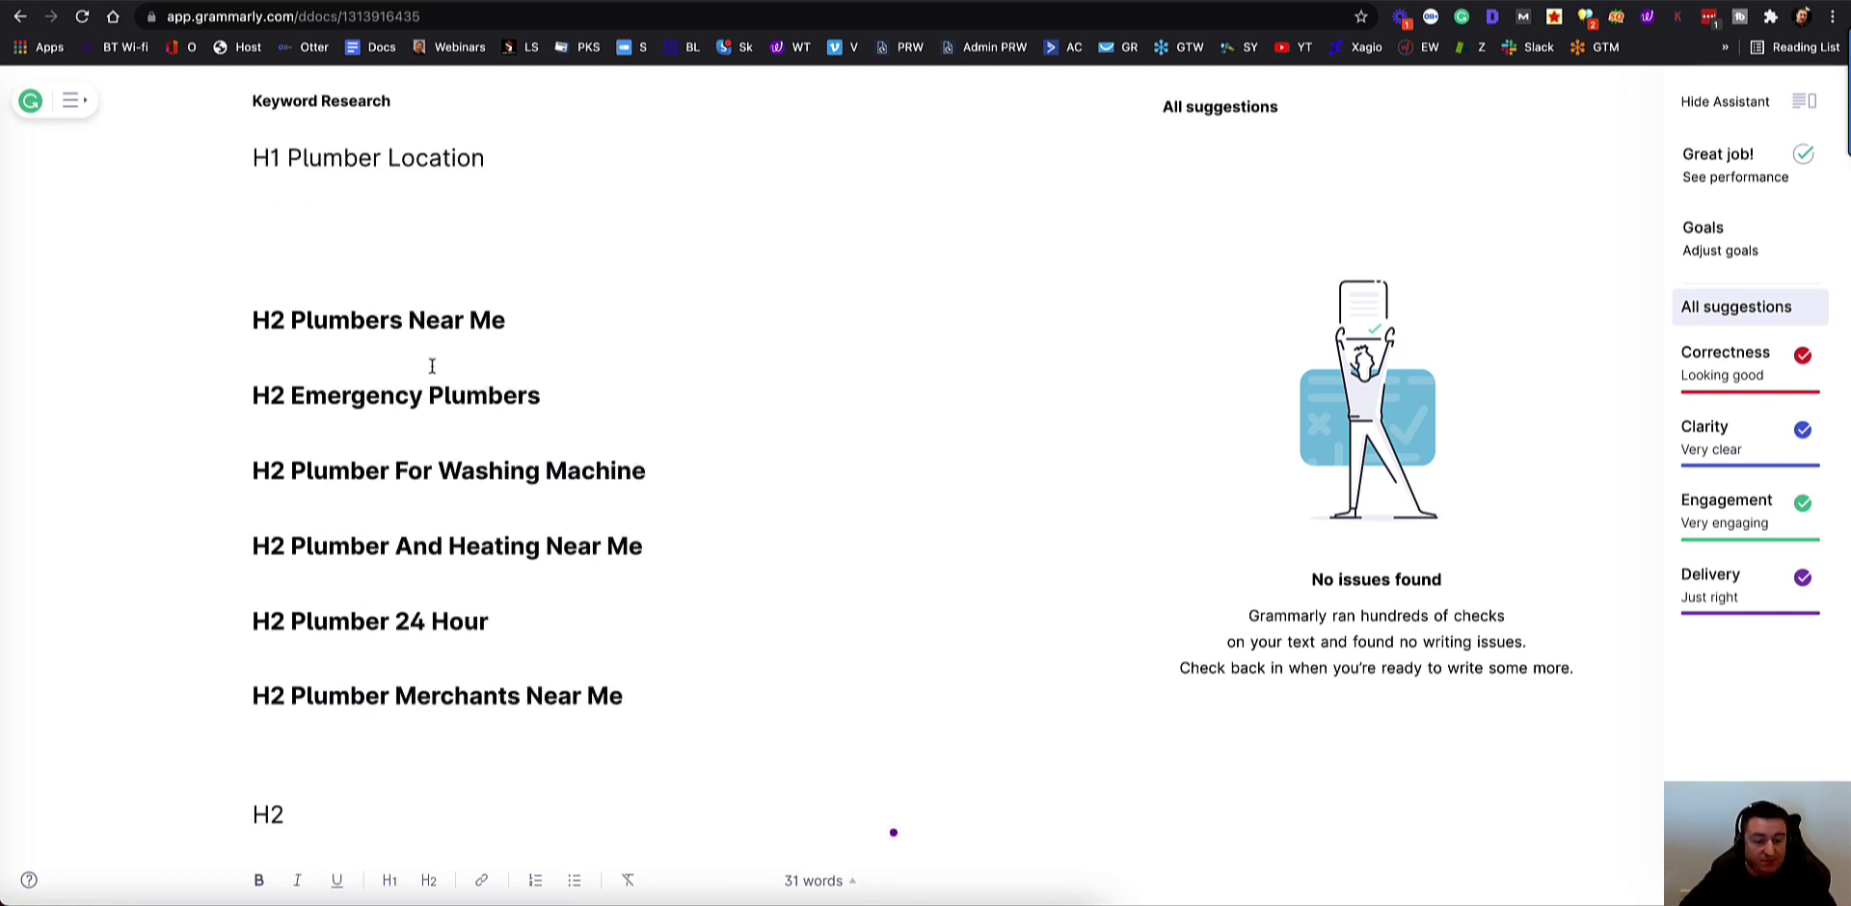
click(302, 225)
key(BackSpace)
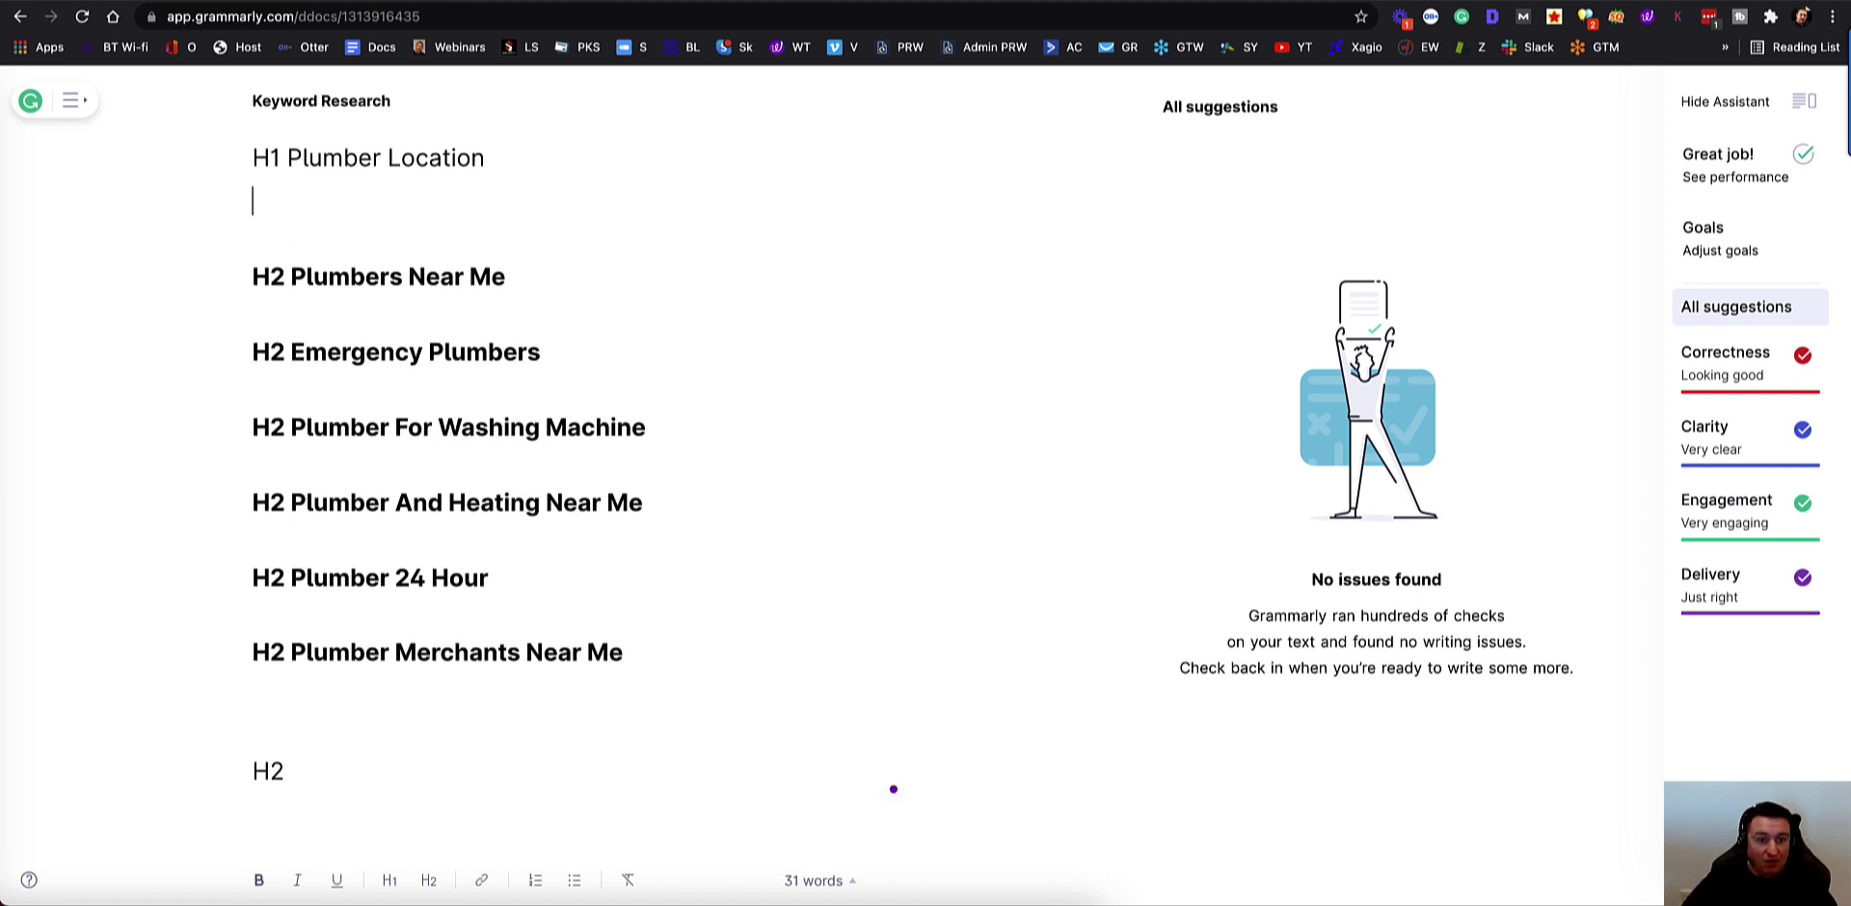
Step: Create a new Page ReWriter project titled 'Plumber'
key(ctrl+Tab)
click(629, 409)
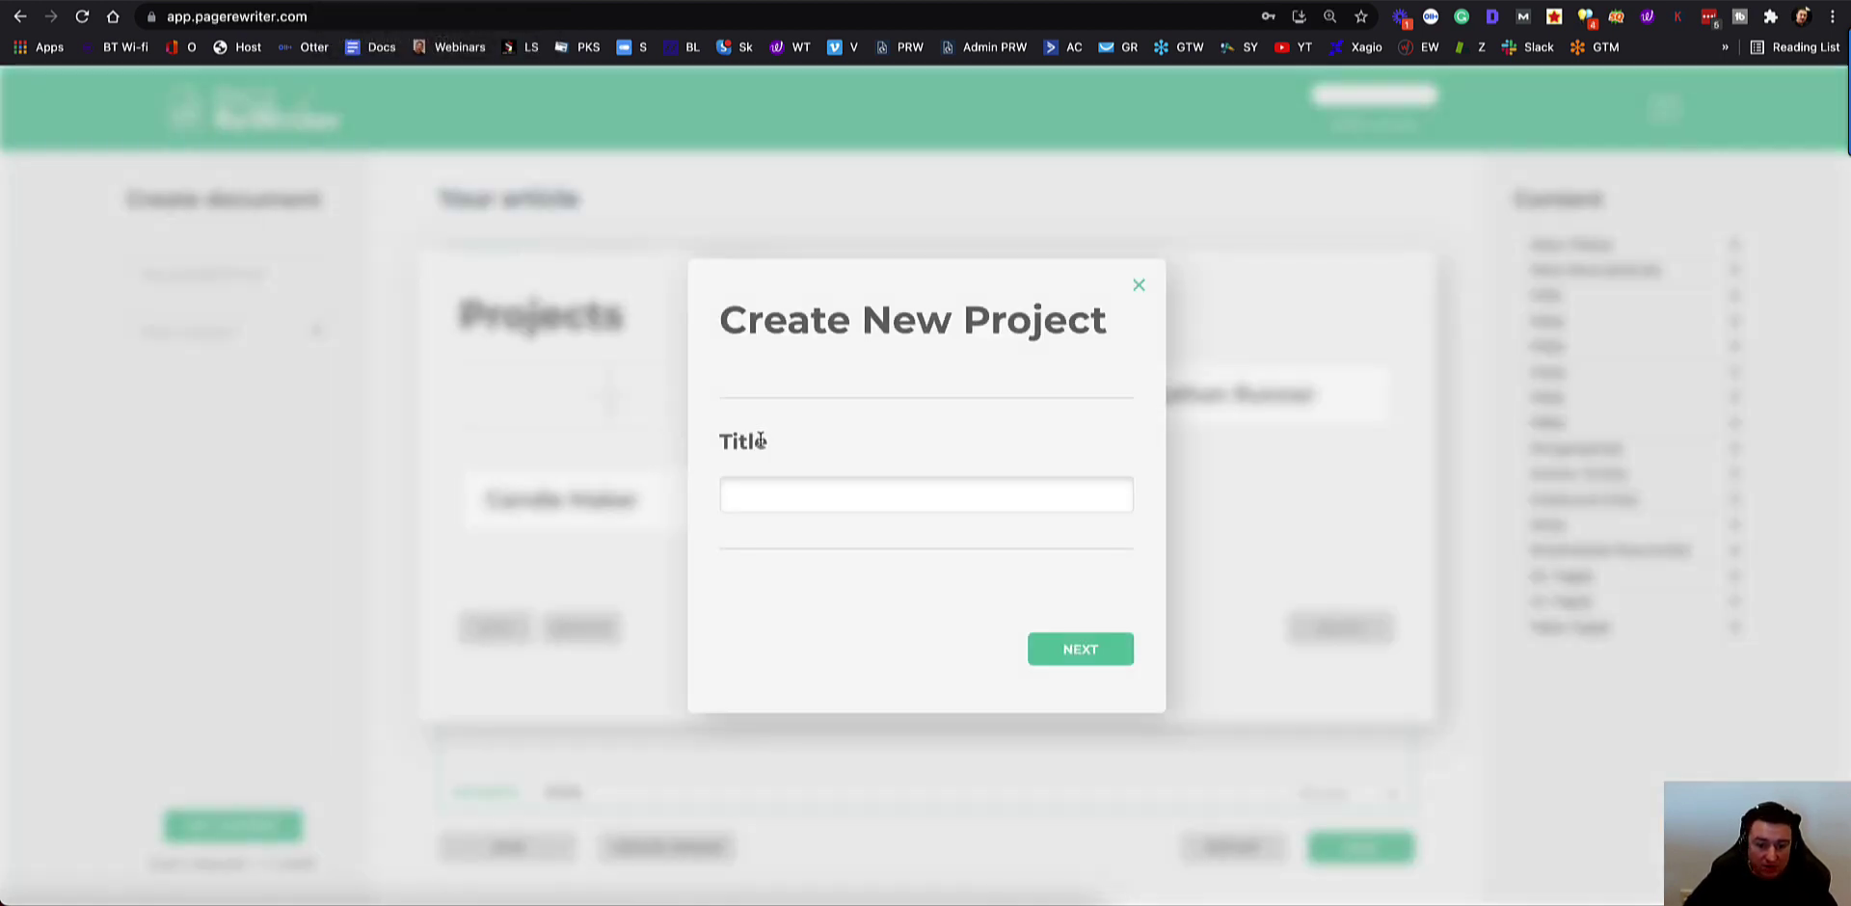
click(790, 483)
text(Plumber)
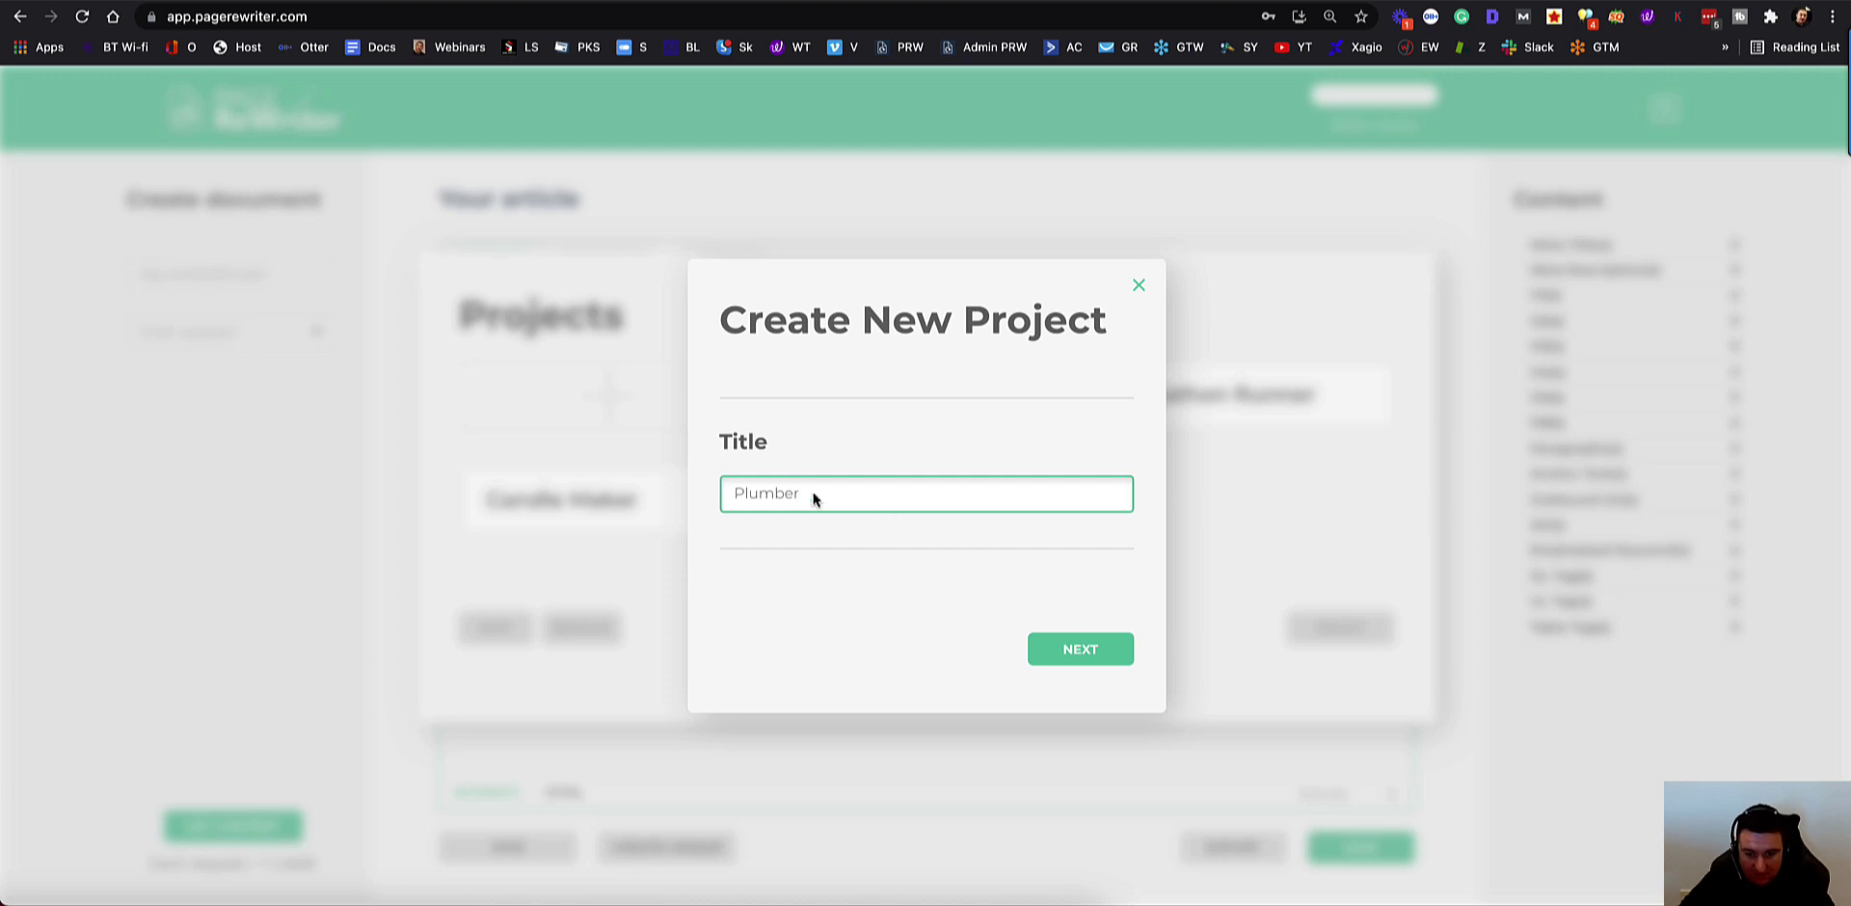
click(1132, 657)
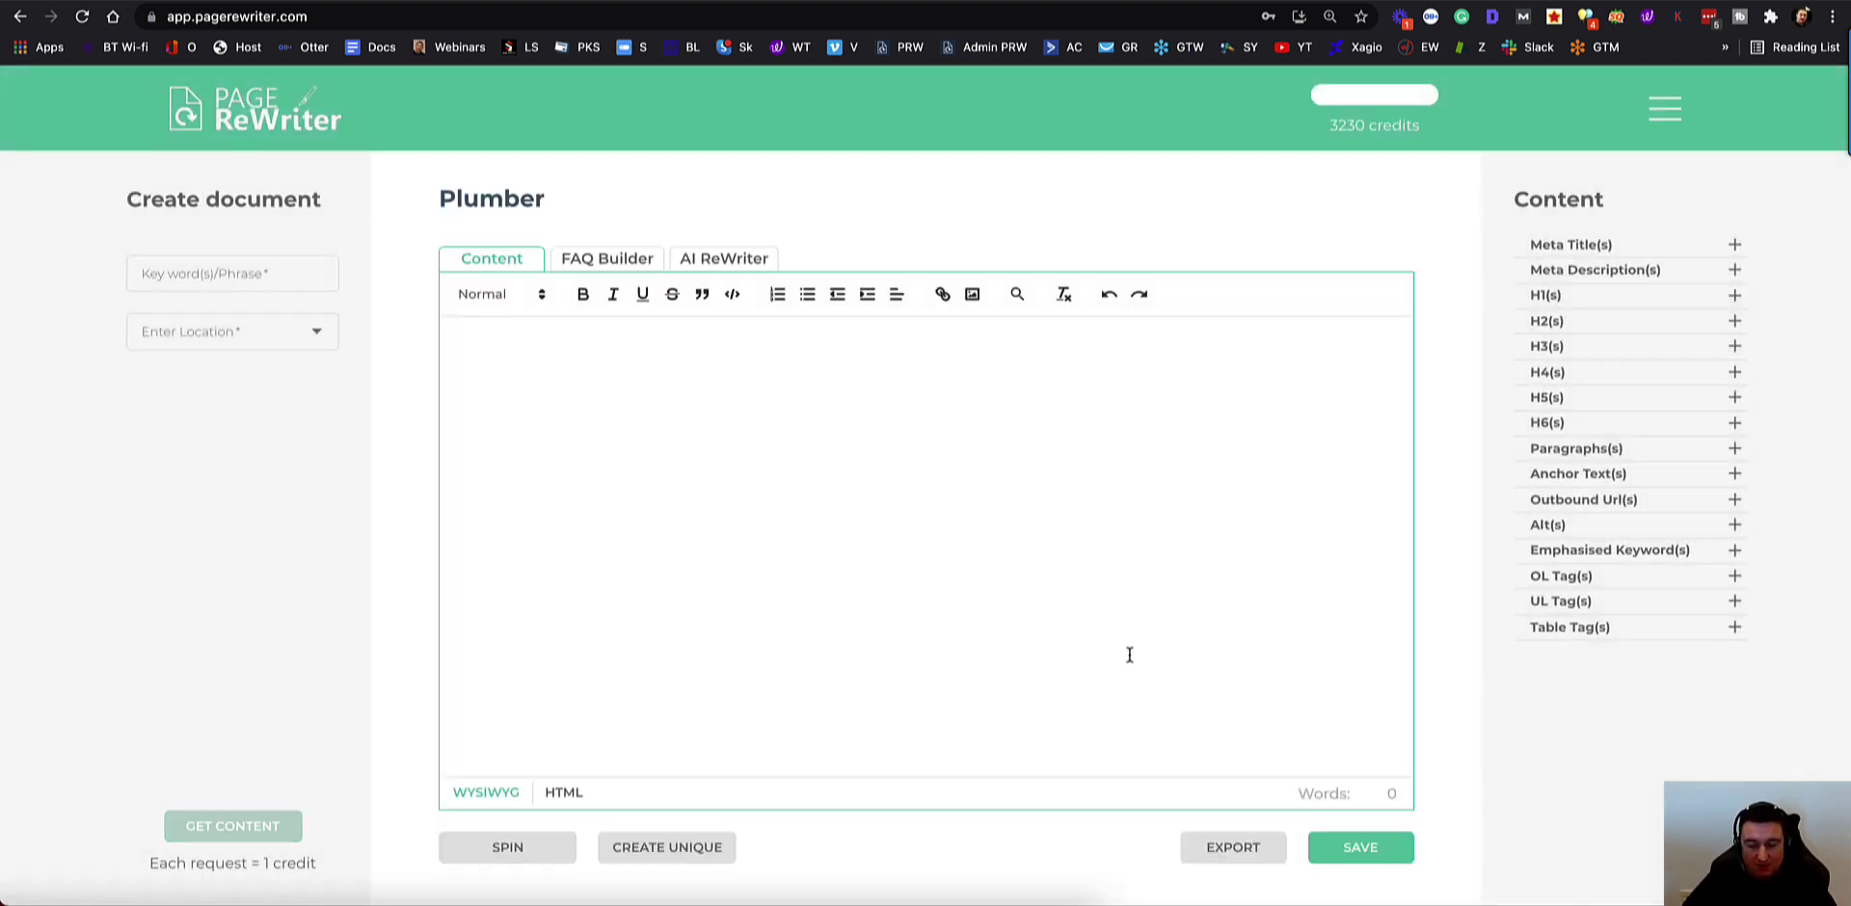
Step: Fetch content for the keyword Plumber London with location Greater London, England
click(190, 273)
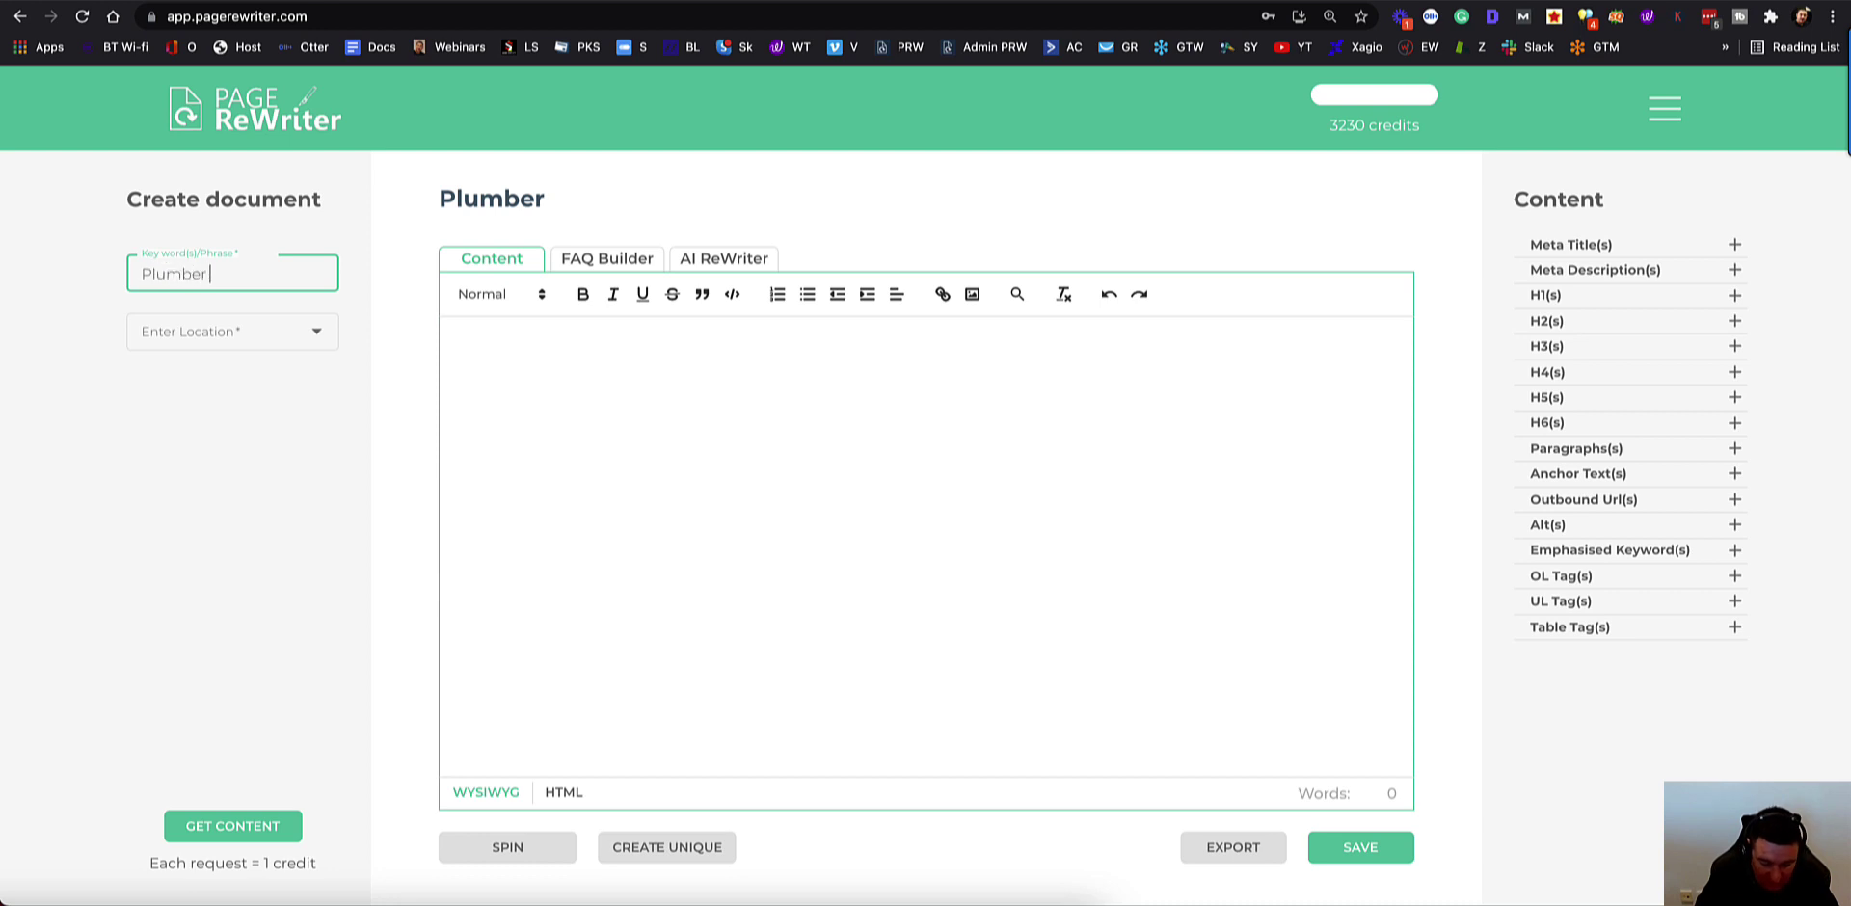
key(Tab)
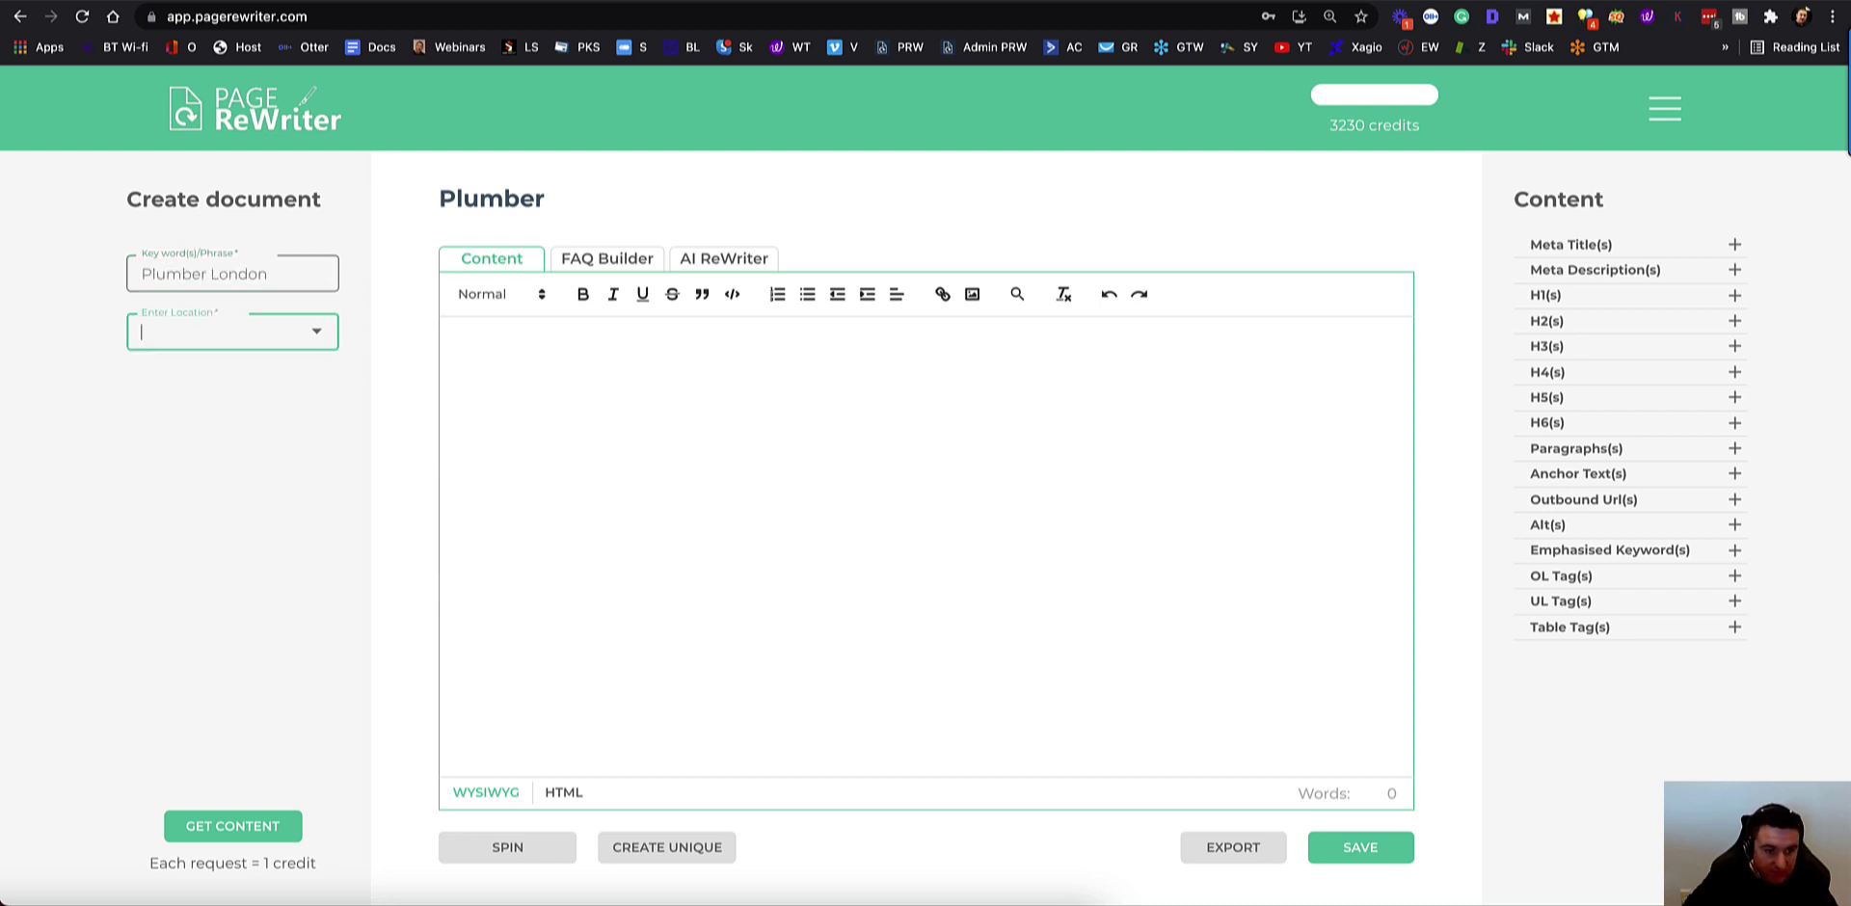
text(London)
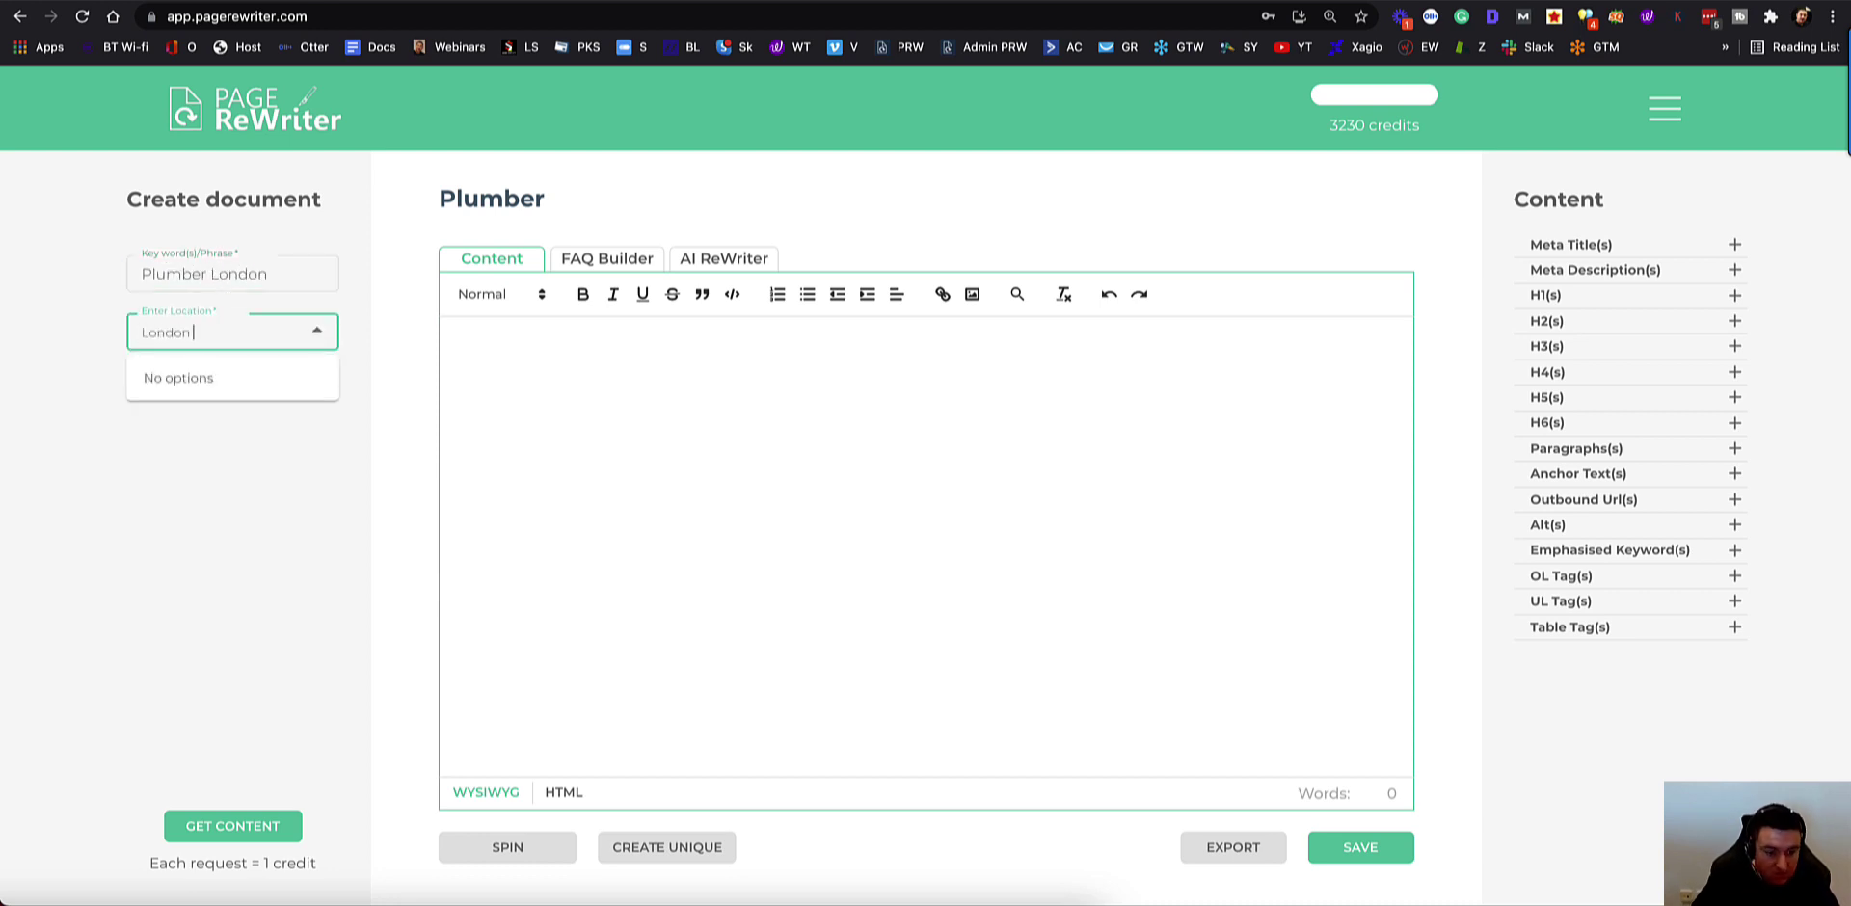
click(209, 391)
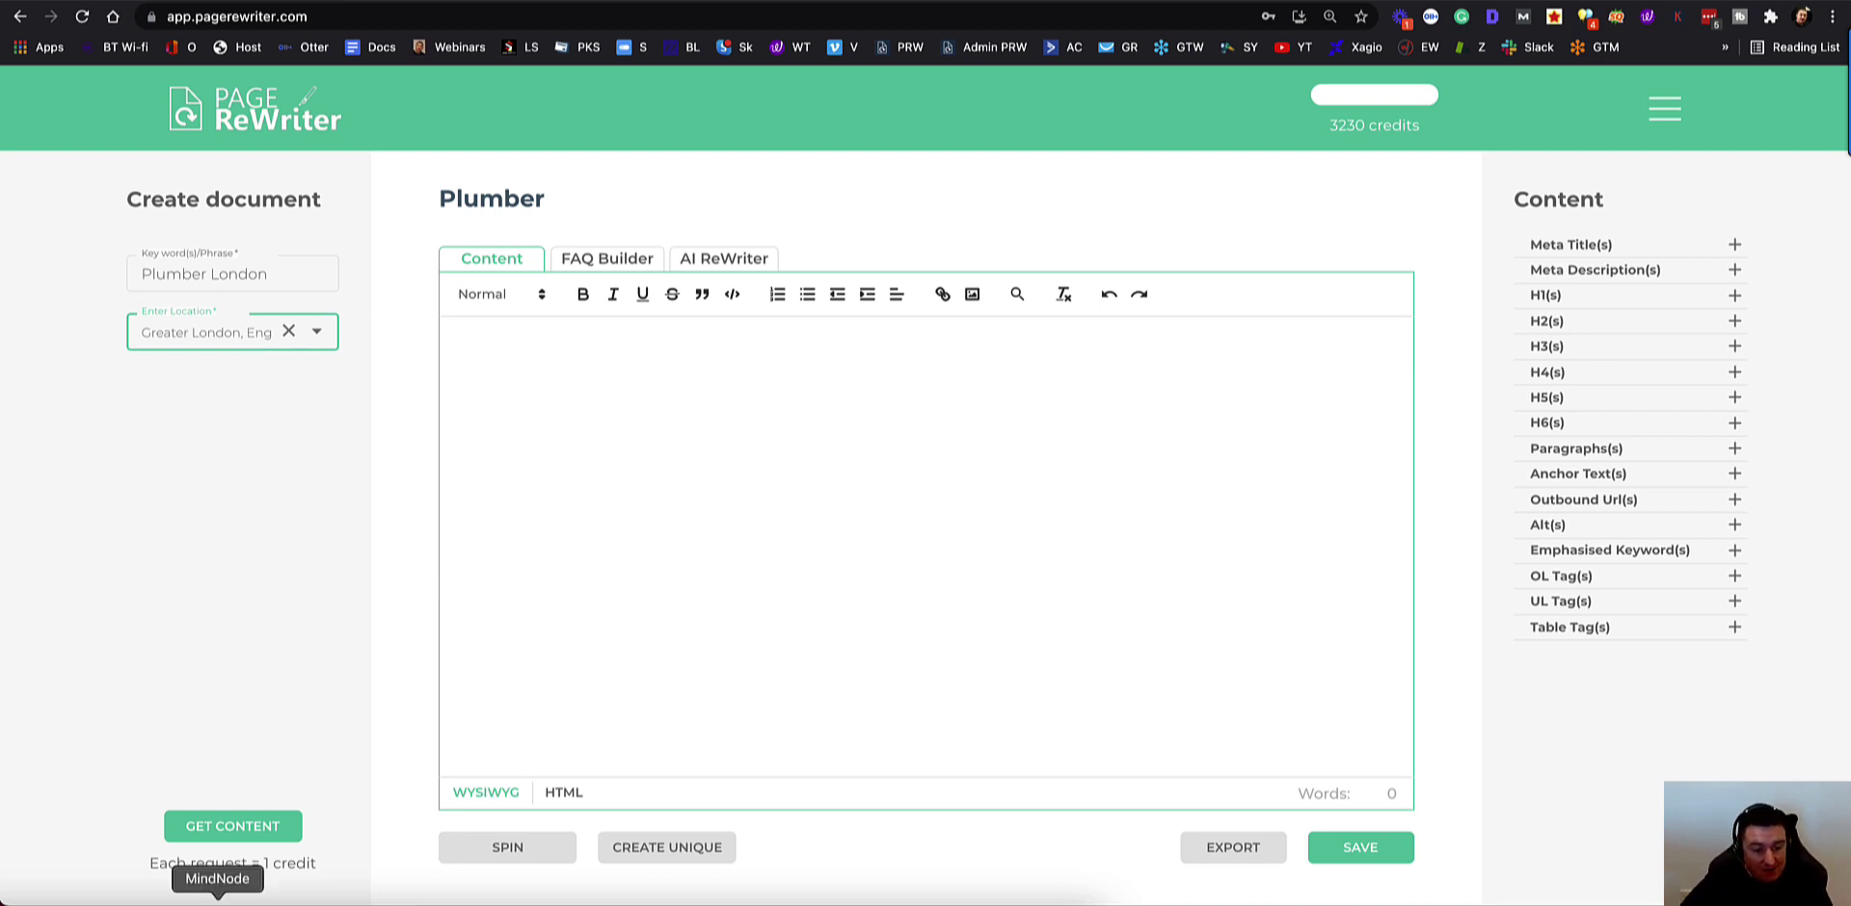
click(235, 827)
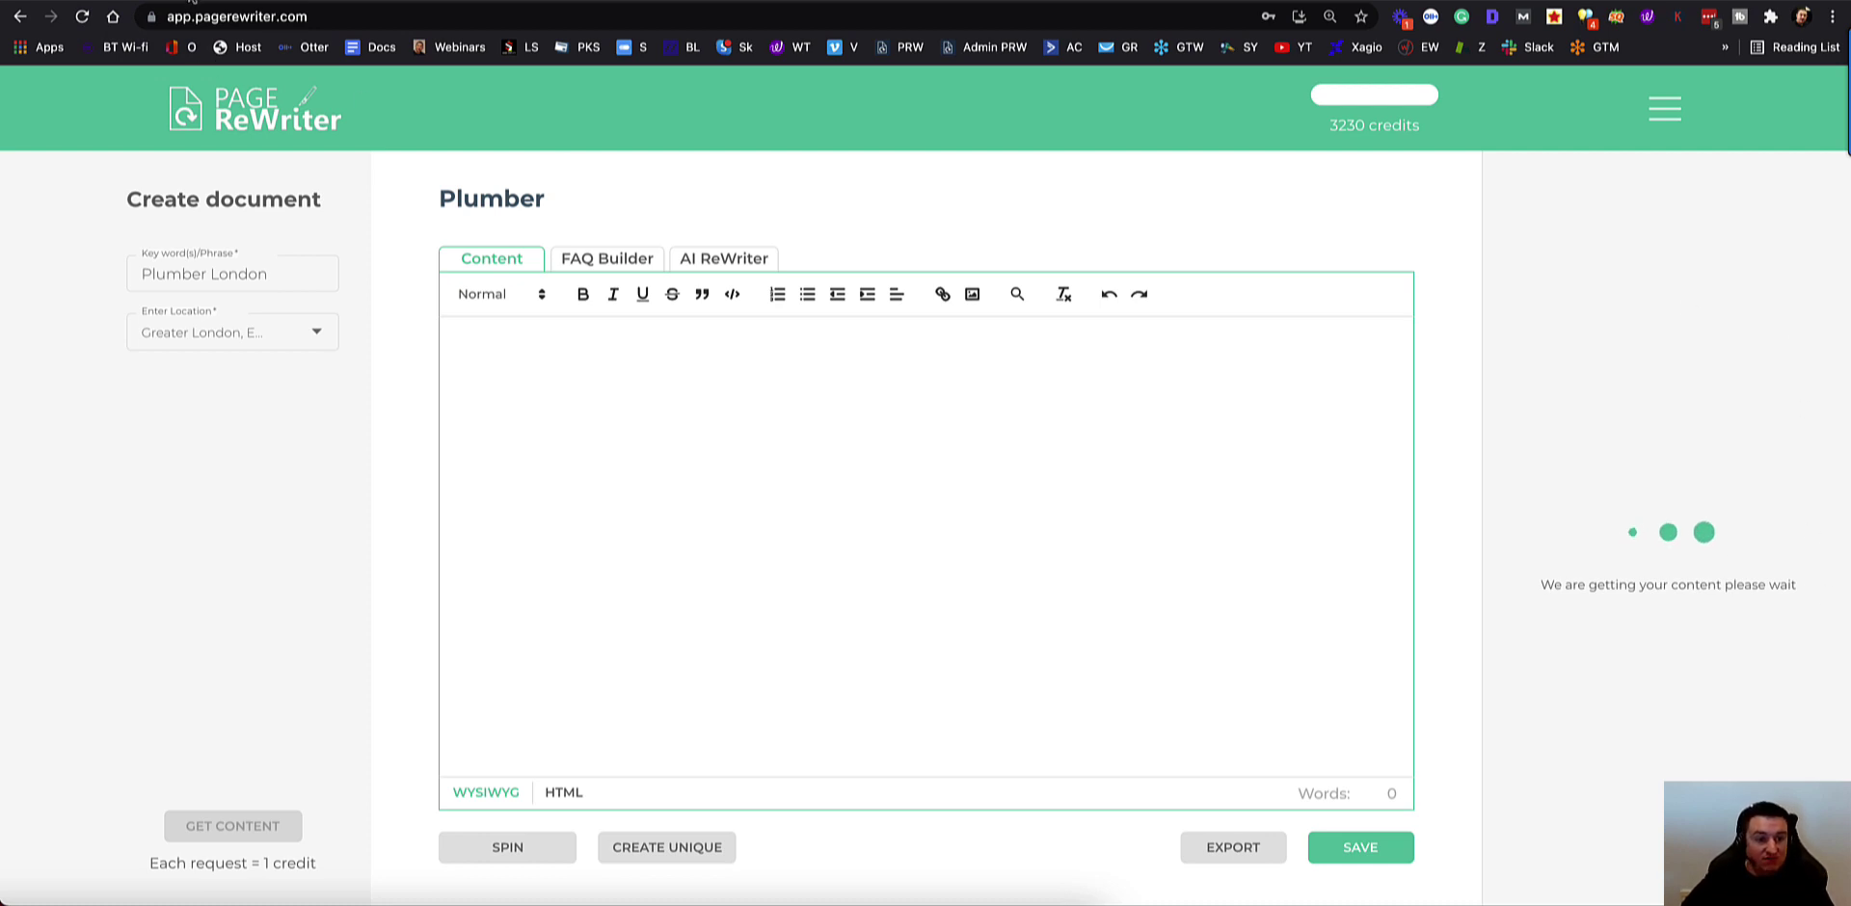
Step: Return to the Grammarly Keyword Research document and place the cursor below H1 Plumber Location
key(ctrl+Tab)
key(ctrl+shift+Tab)
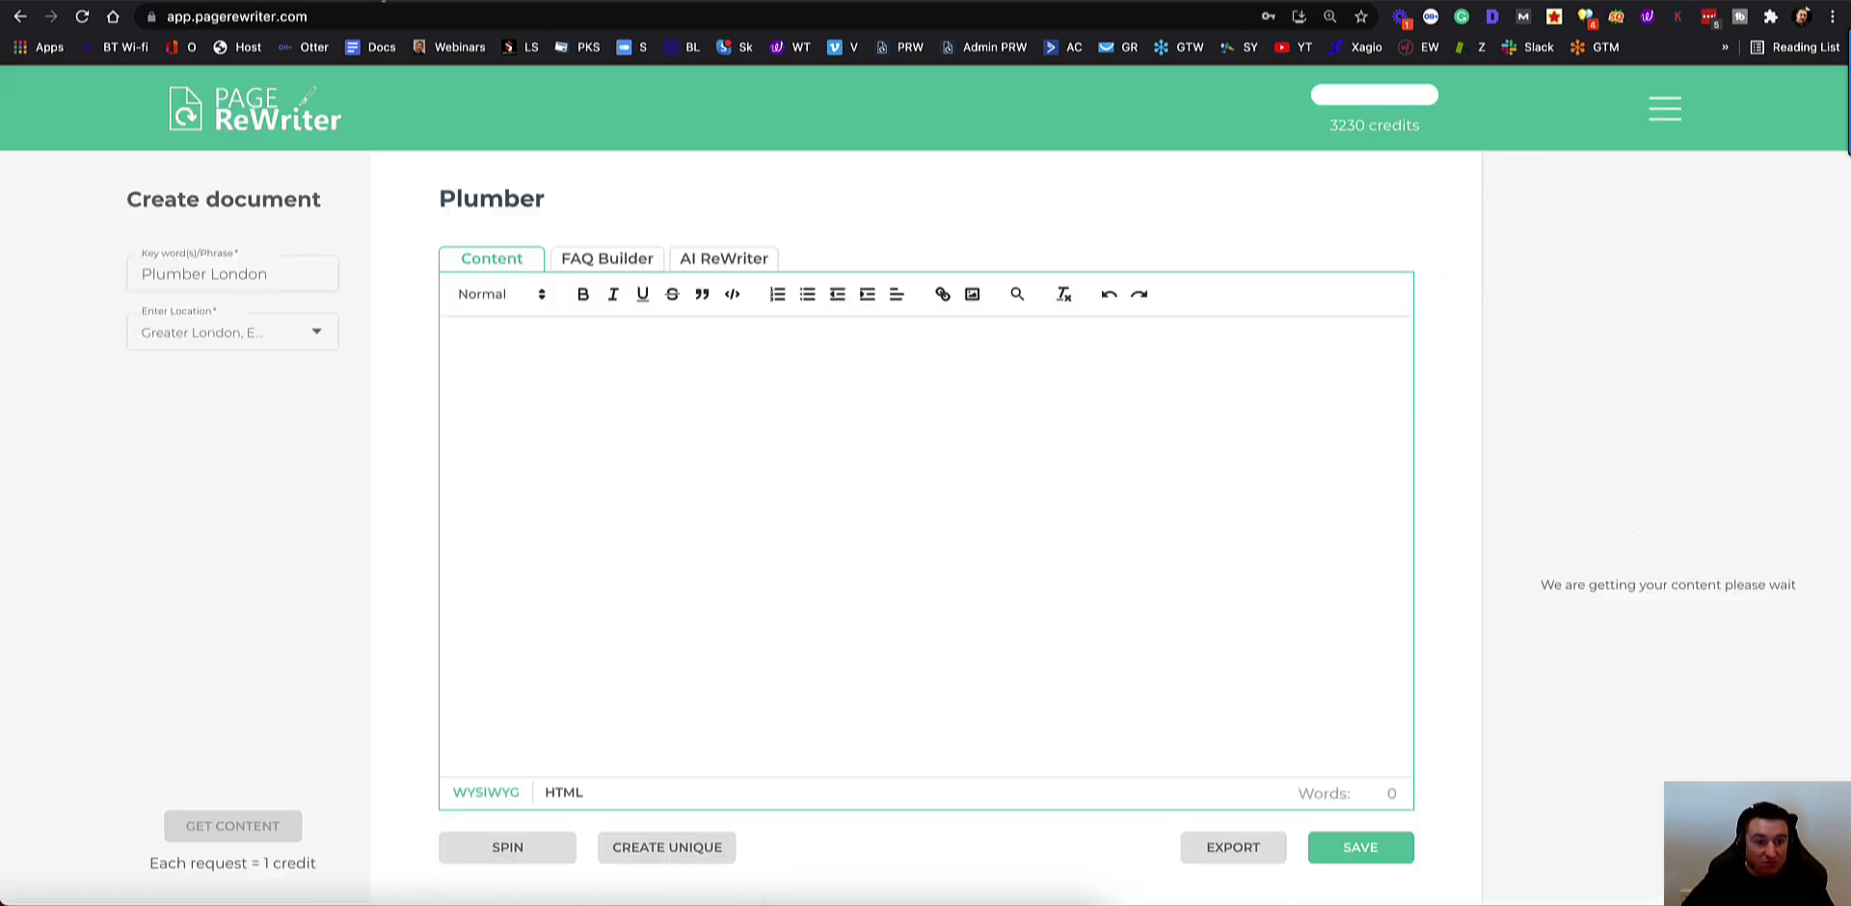
key(ctrl+shift+Tab)
click(372, 209)
scroll(372, 207, up, 1)
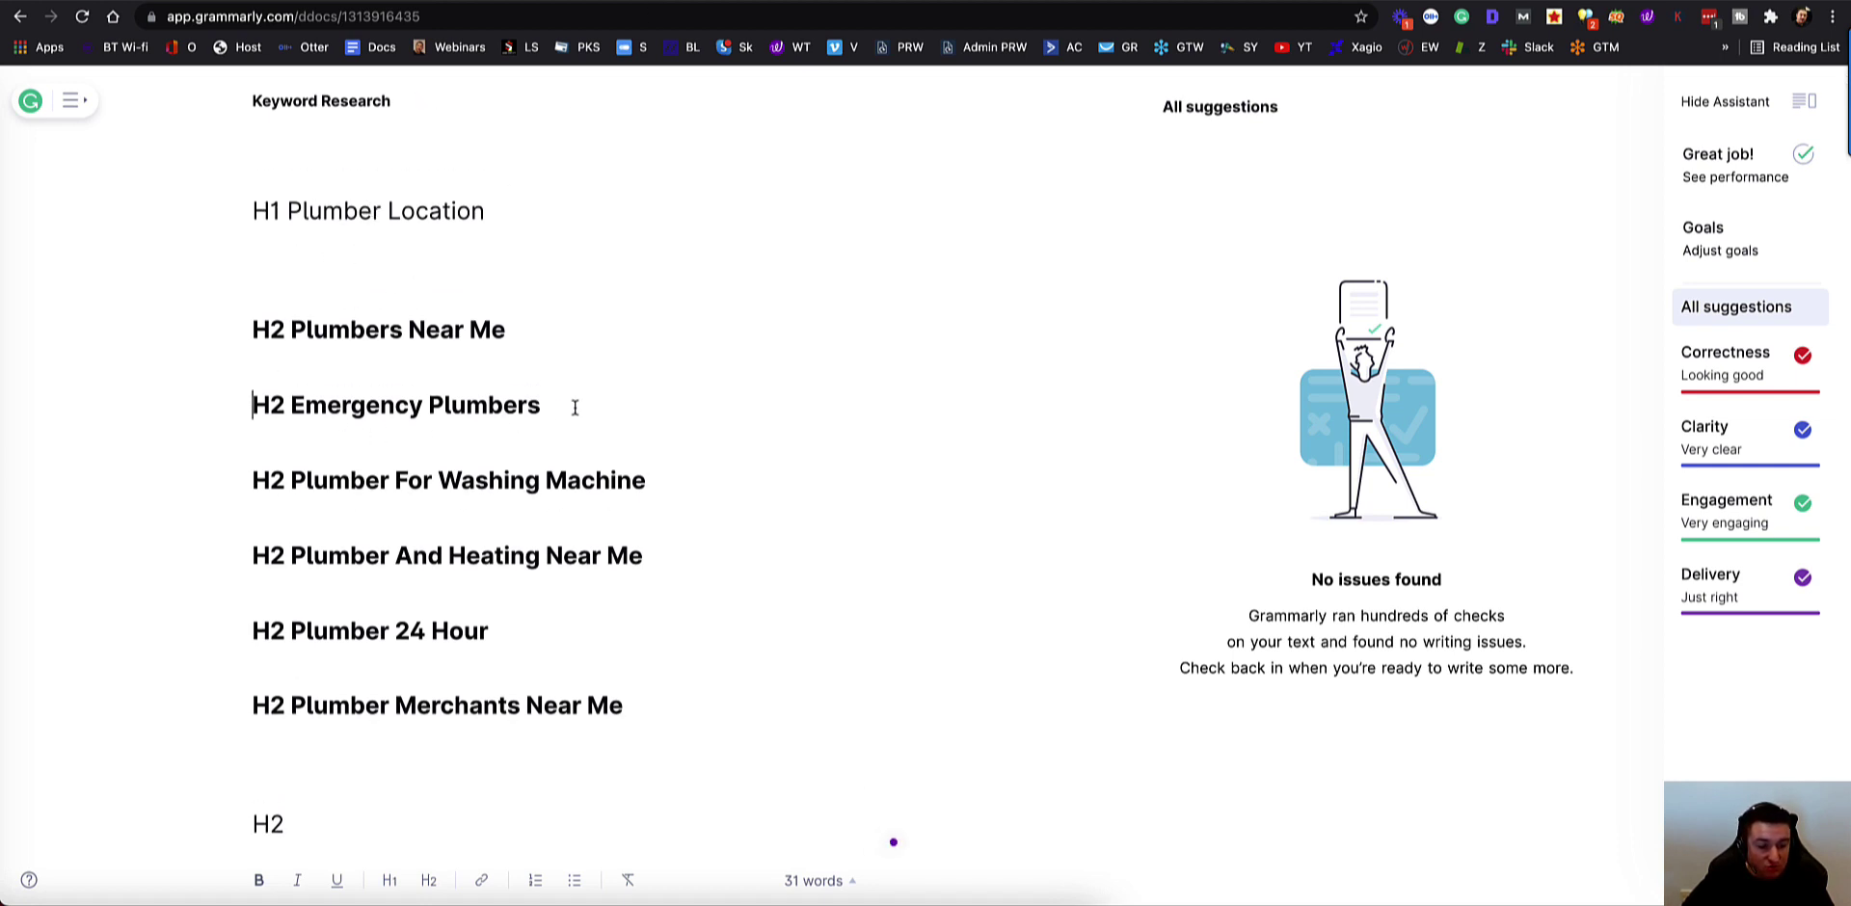
Step: Add blank lines under H2 Plumbers Near Me, Emergency Plumbers and Plumber For Washing Machine
click(573, 342)
key(Return)
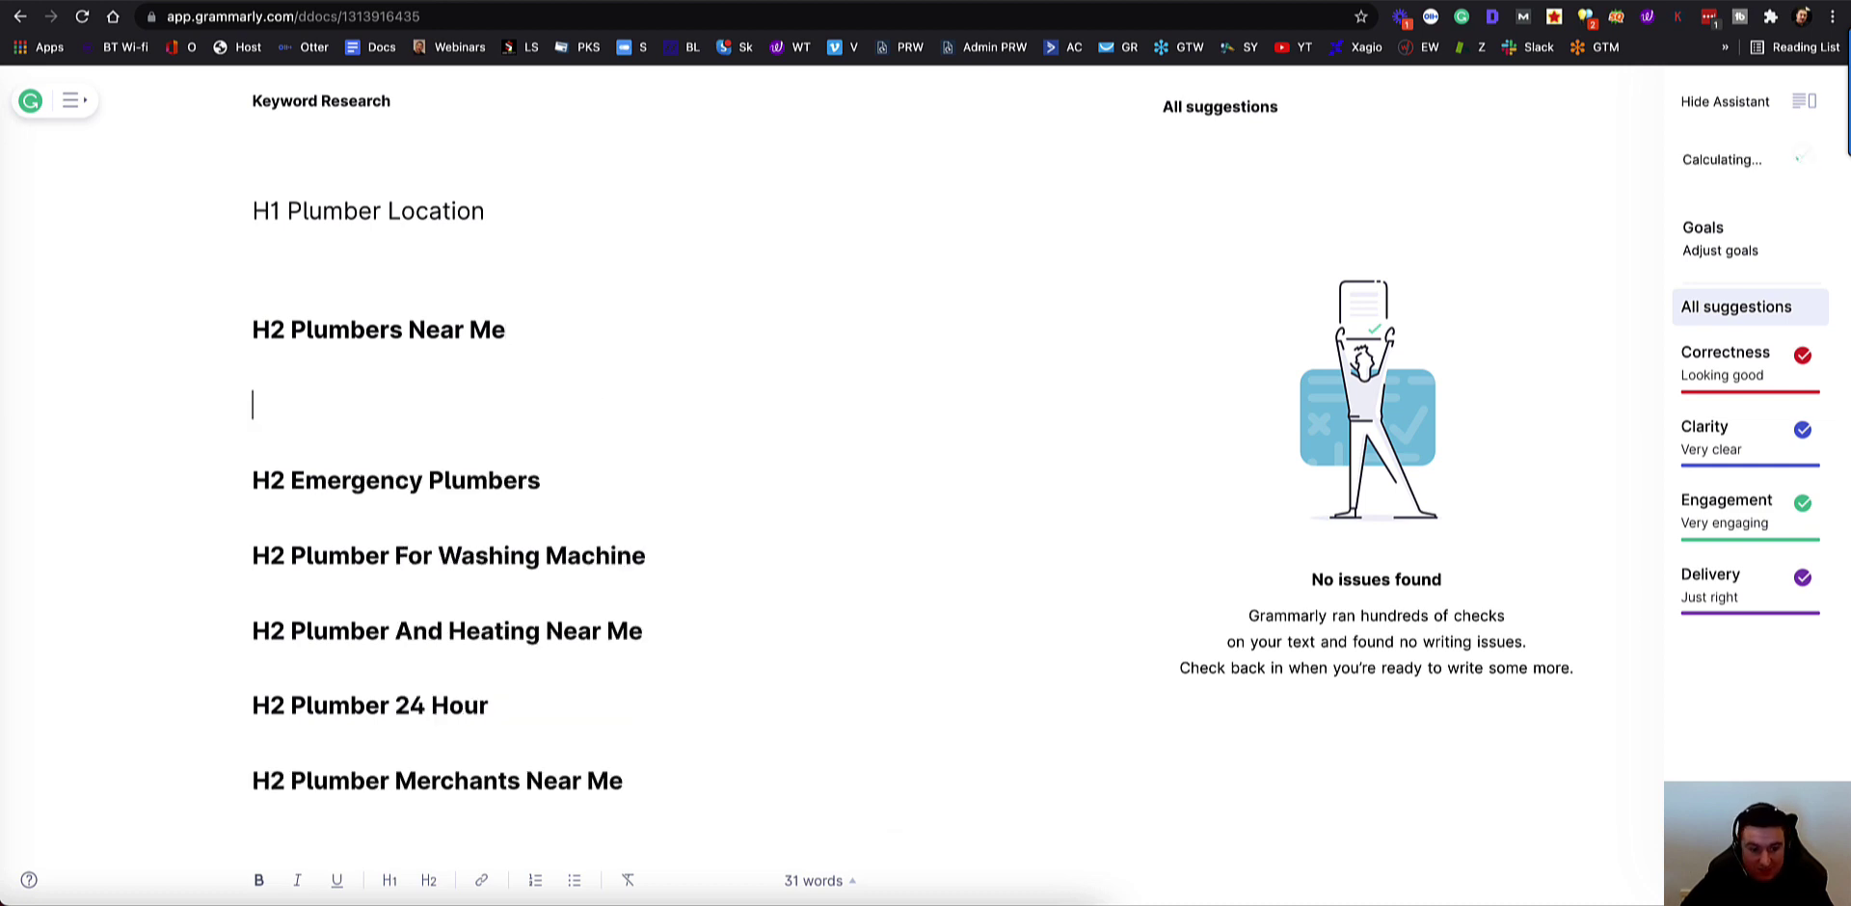
key(Return)
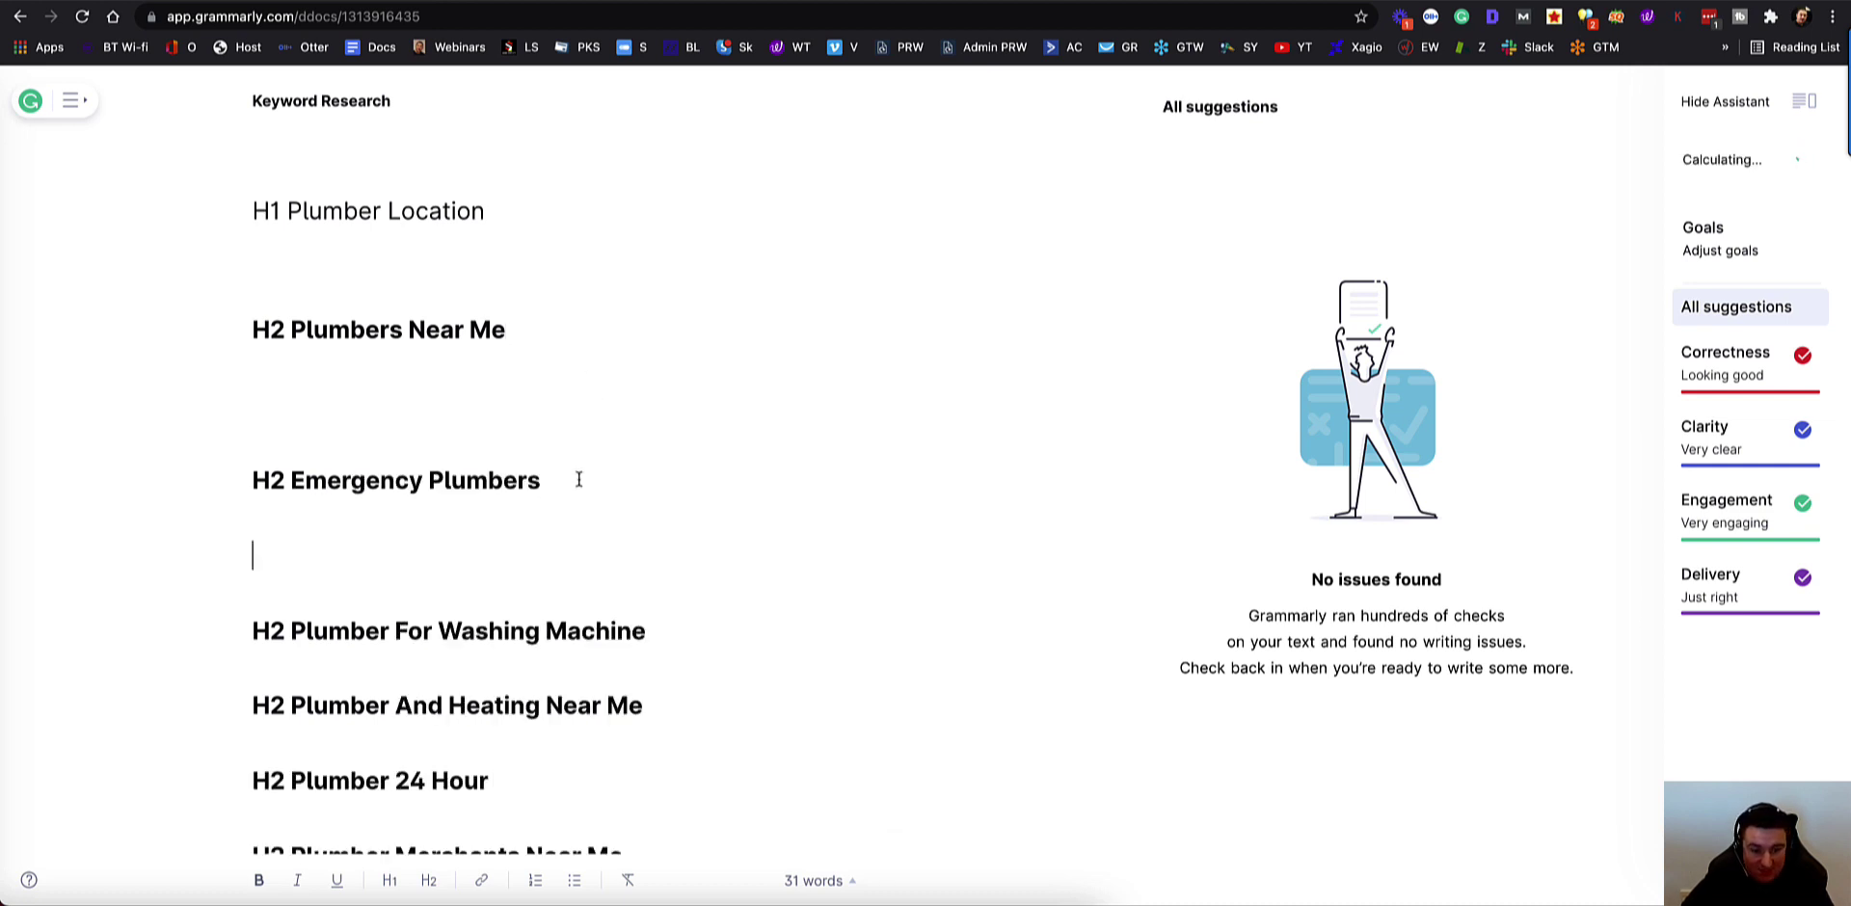
scroll(632, 497, down, 3)
click(699, 454)
key(Return)
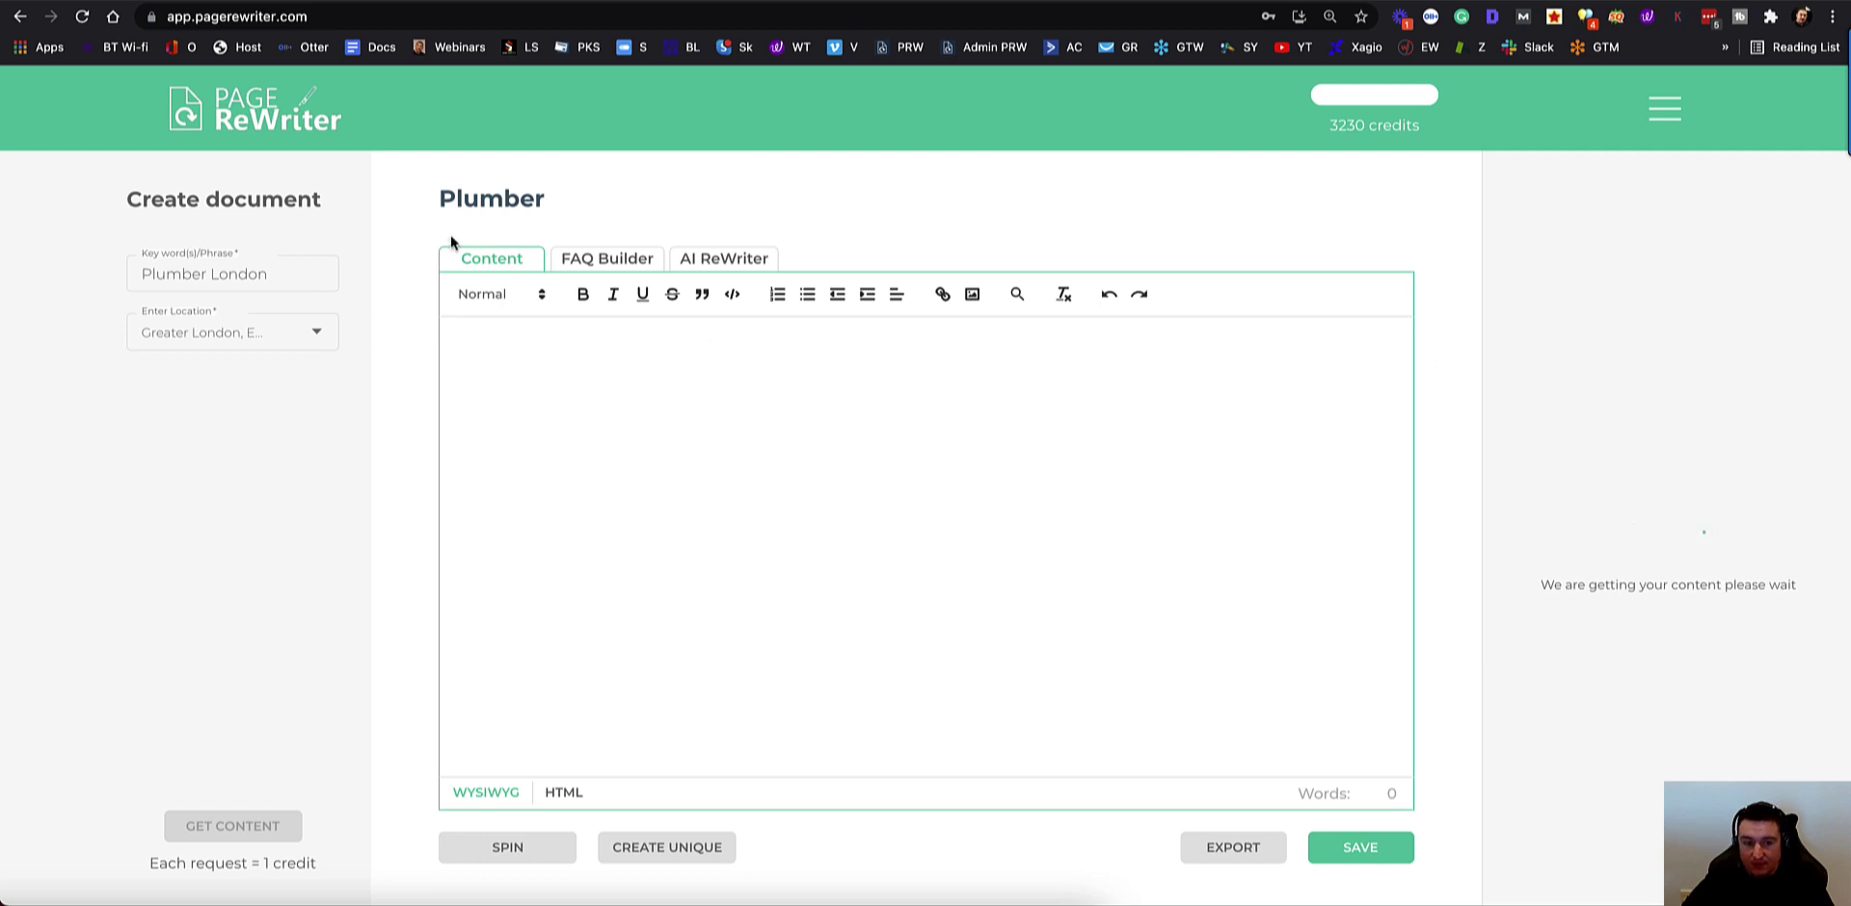
Step: Cycle through the FAQ Builder and AI ReWriter views, then return to Content once scraping finishes
click(599, 262)
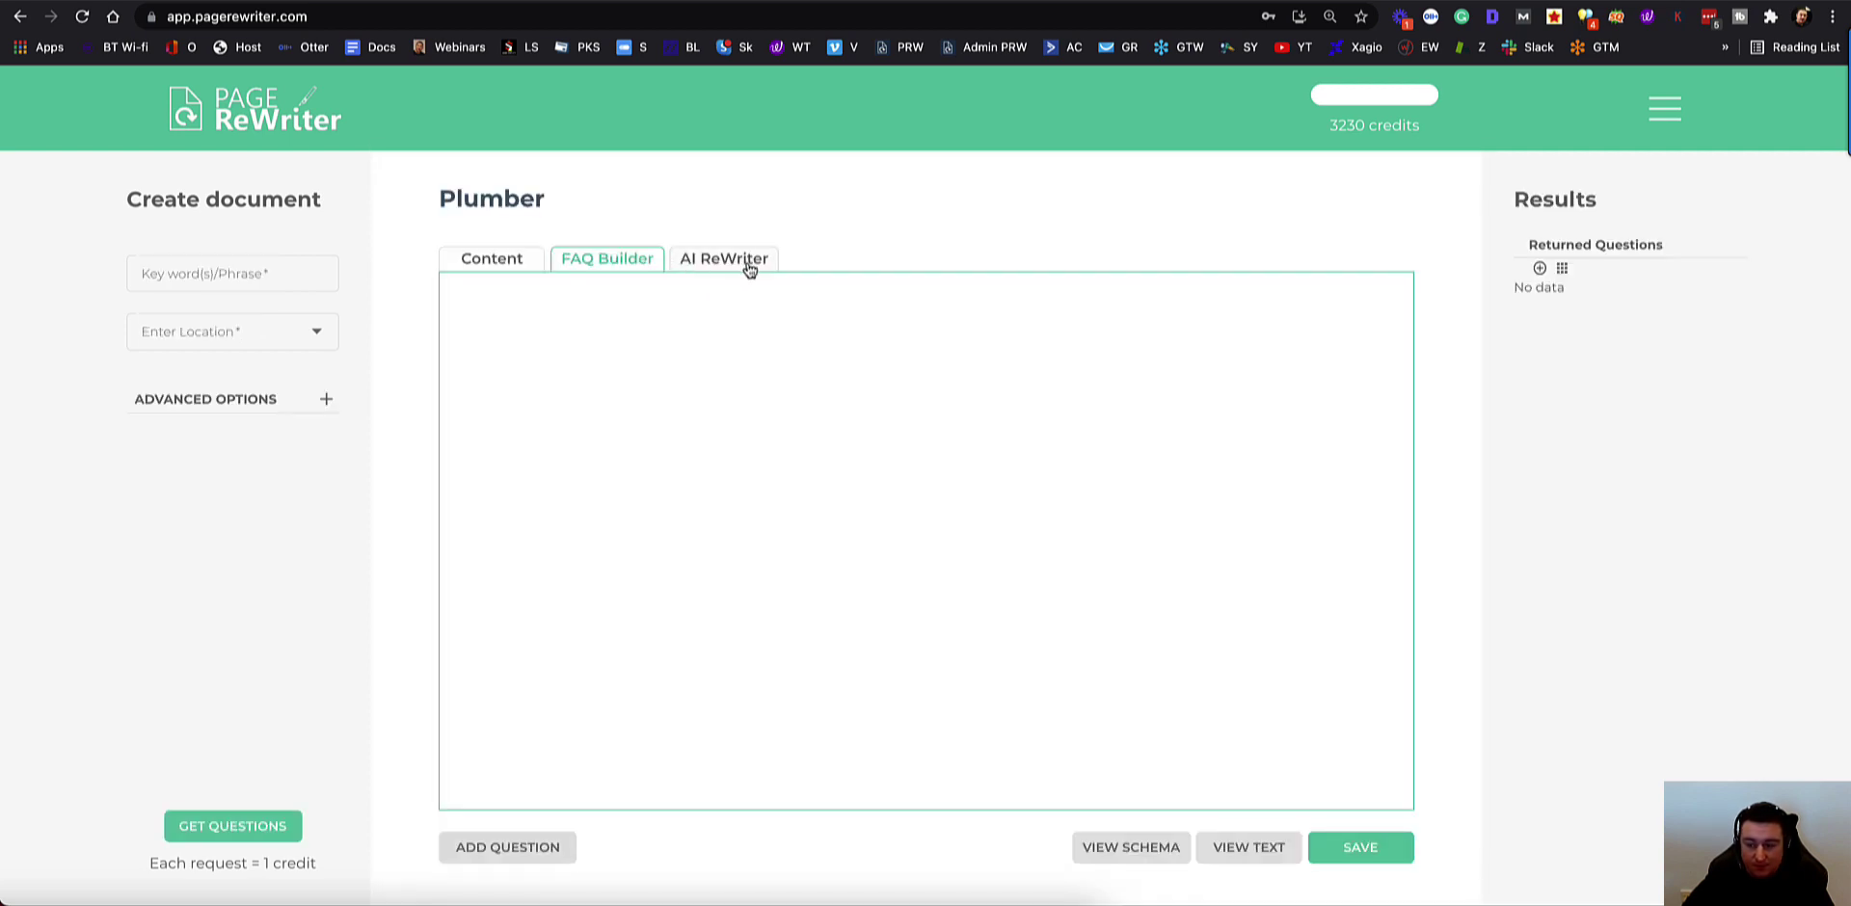
click(744, 261)
click(272, 258)
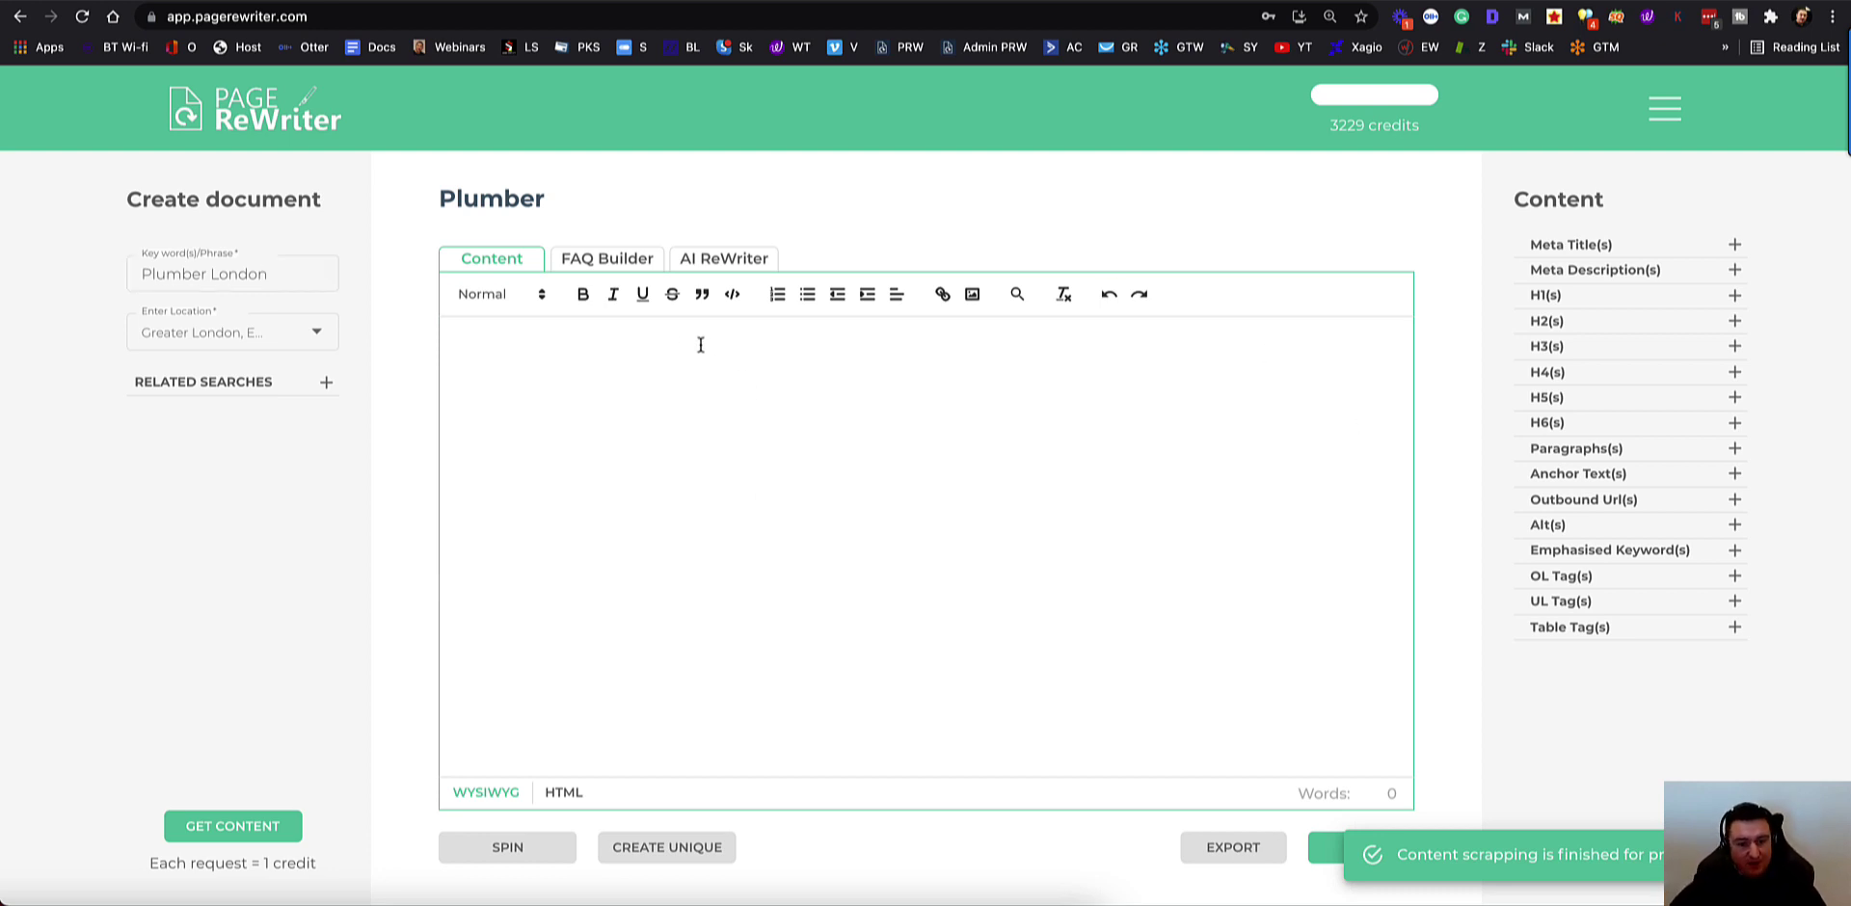
click(637, 265)
click(694, 260)
click(302, 259)
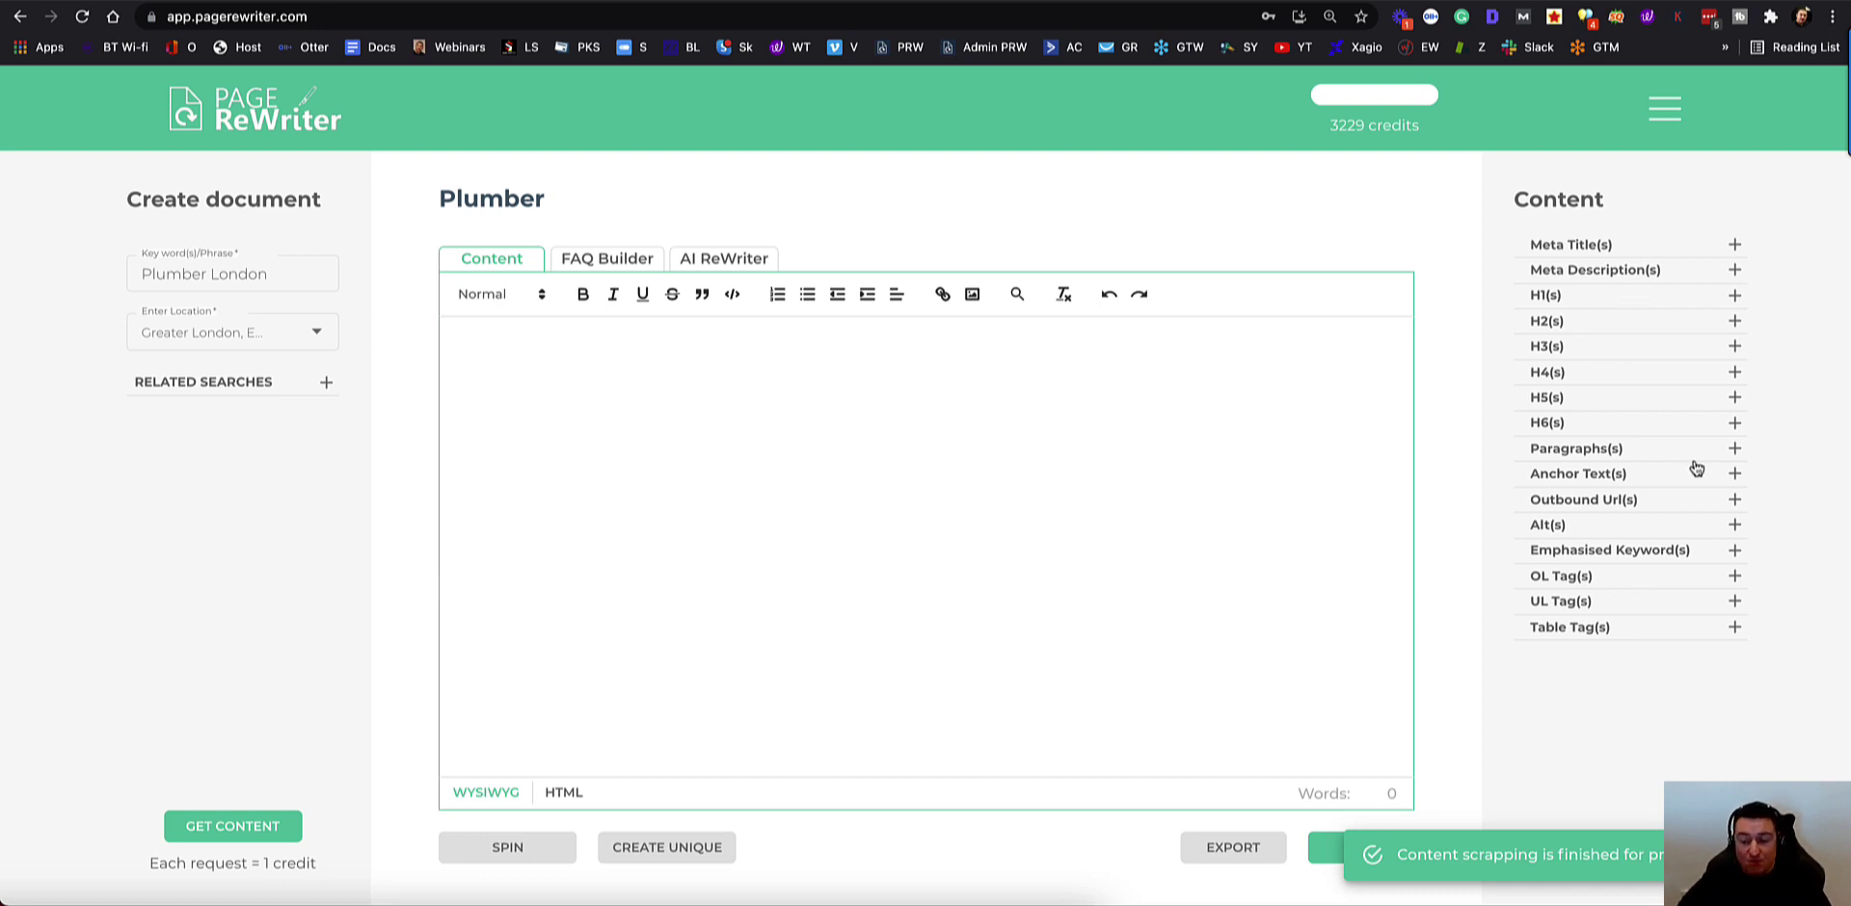
Step: Expand the scraped paragraphs and insert the booking-service and qualified plumbers paragraphs into the editor
click(1734, 244)
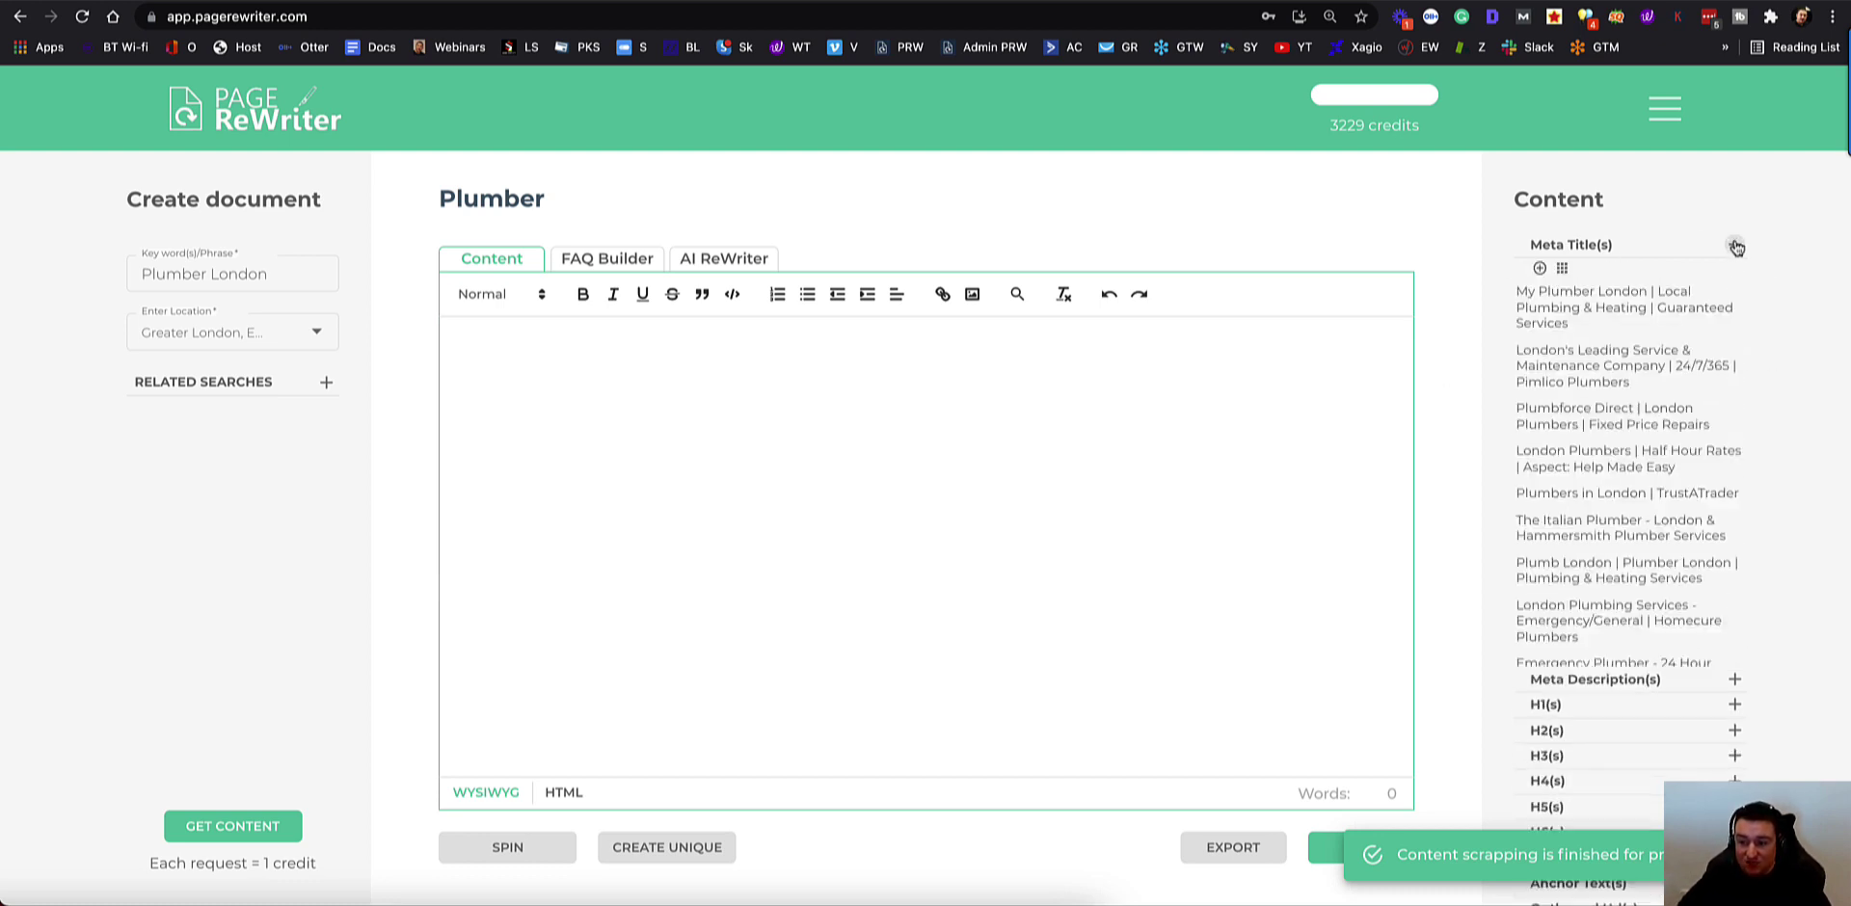
click(1734, 245)
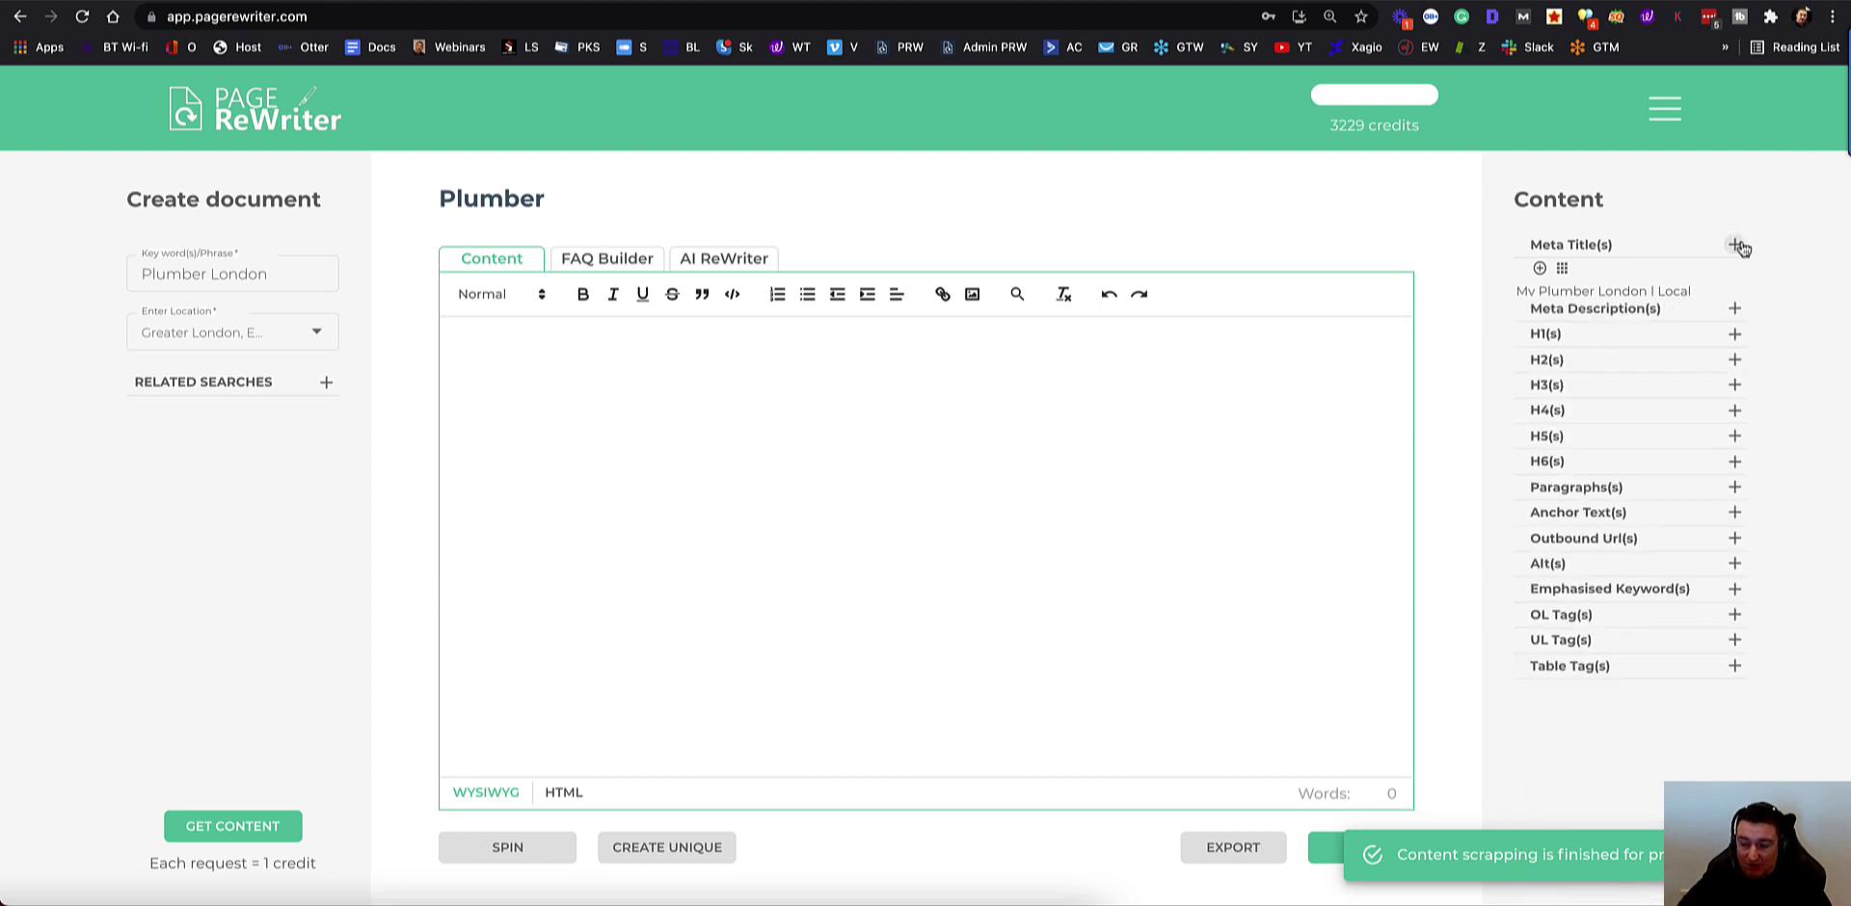
click(1734, 449)
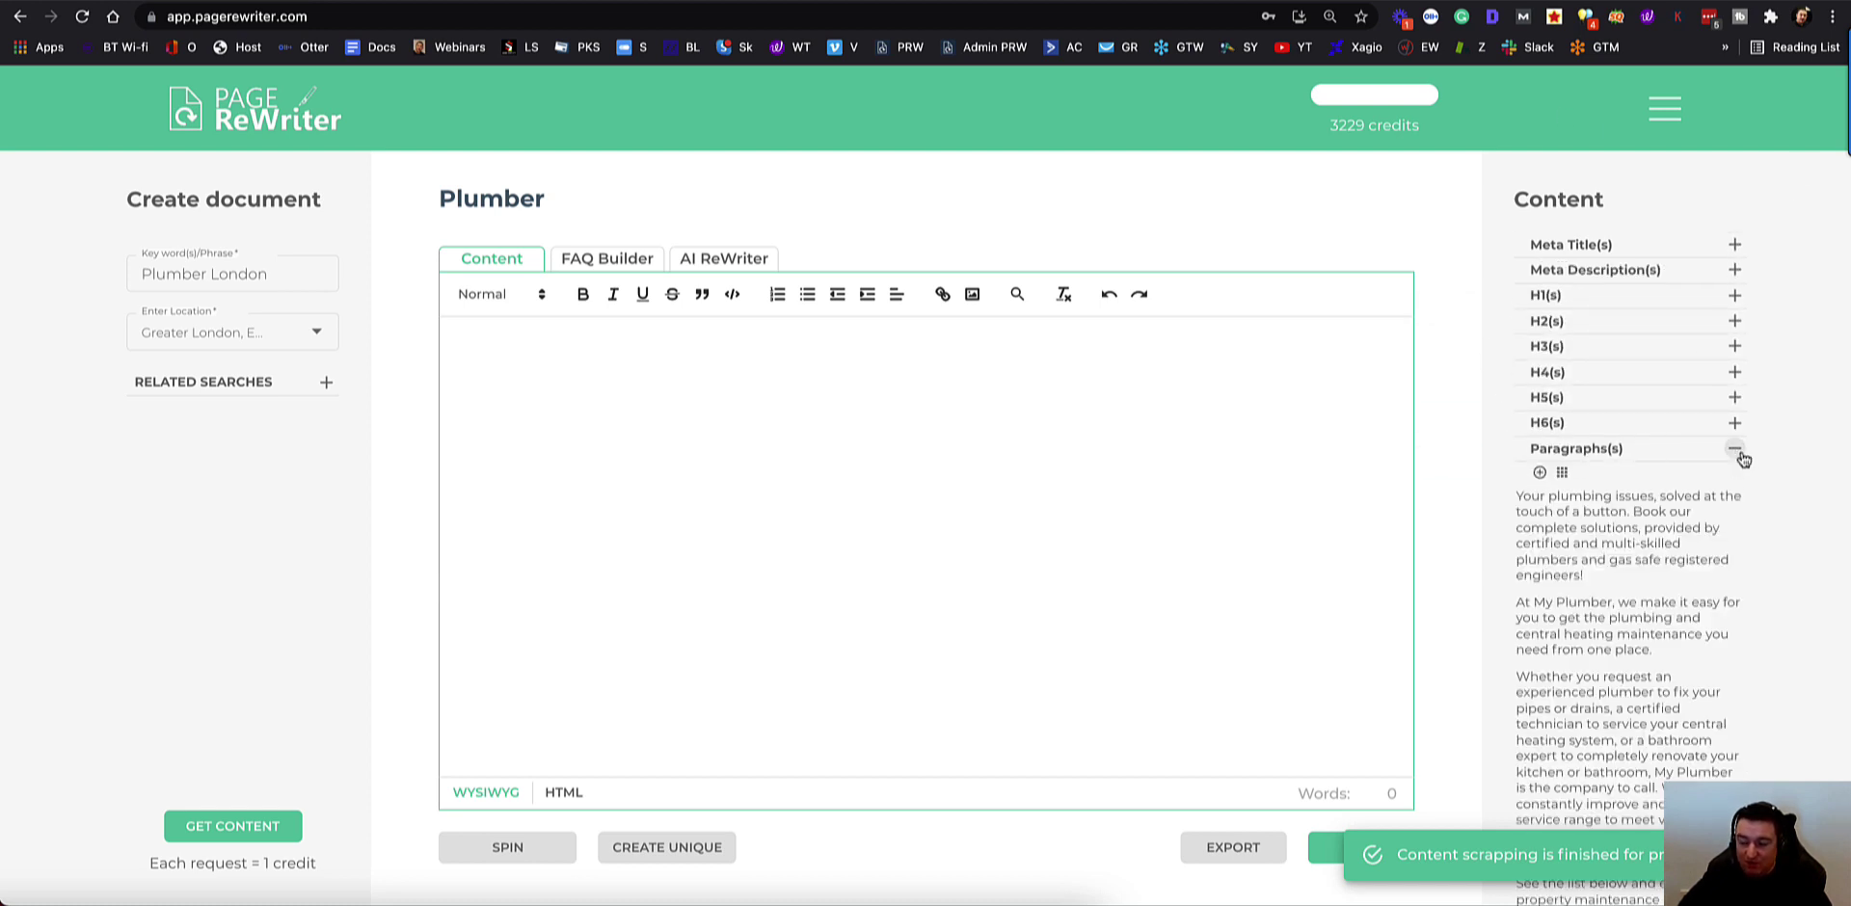
scroll(1645, 609, down, 2)
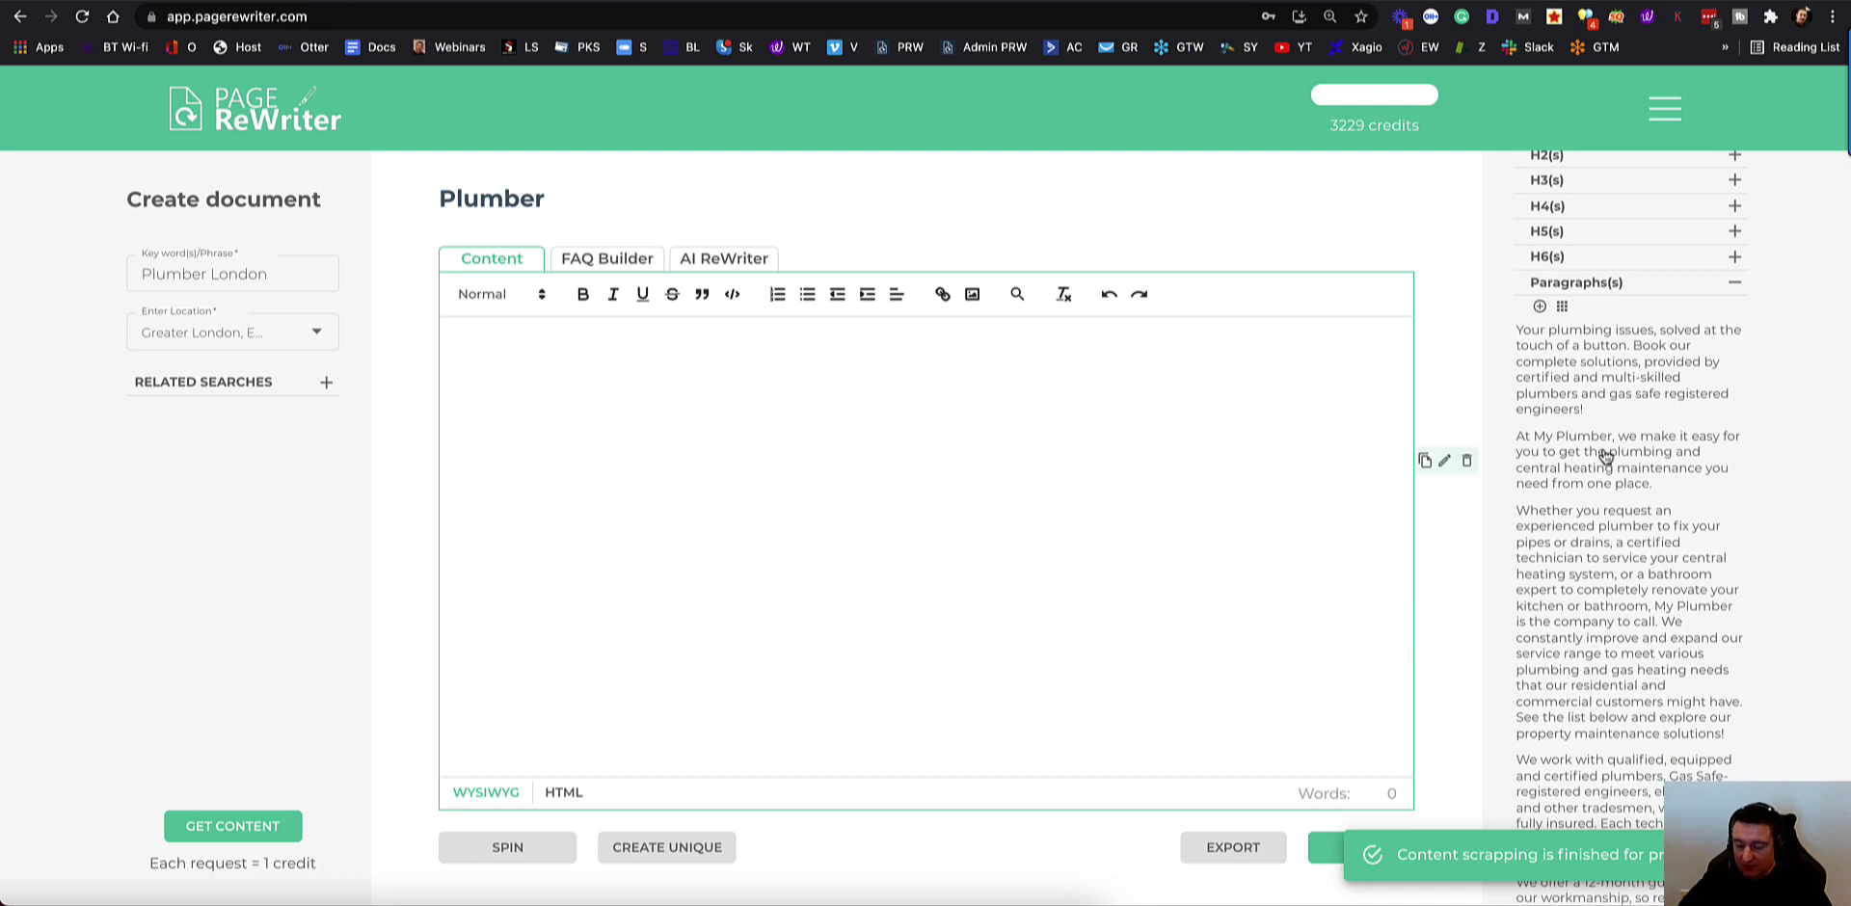
scroll(1653, 539, down, 2)
scroll(1660, 520, down, 2)
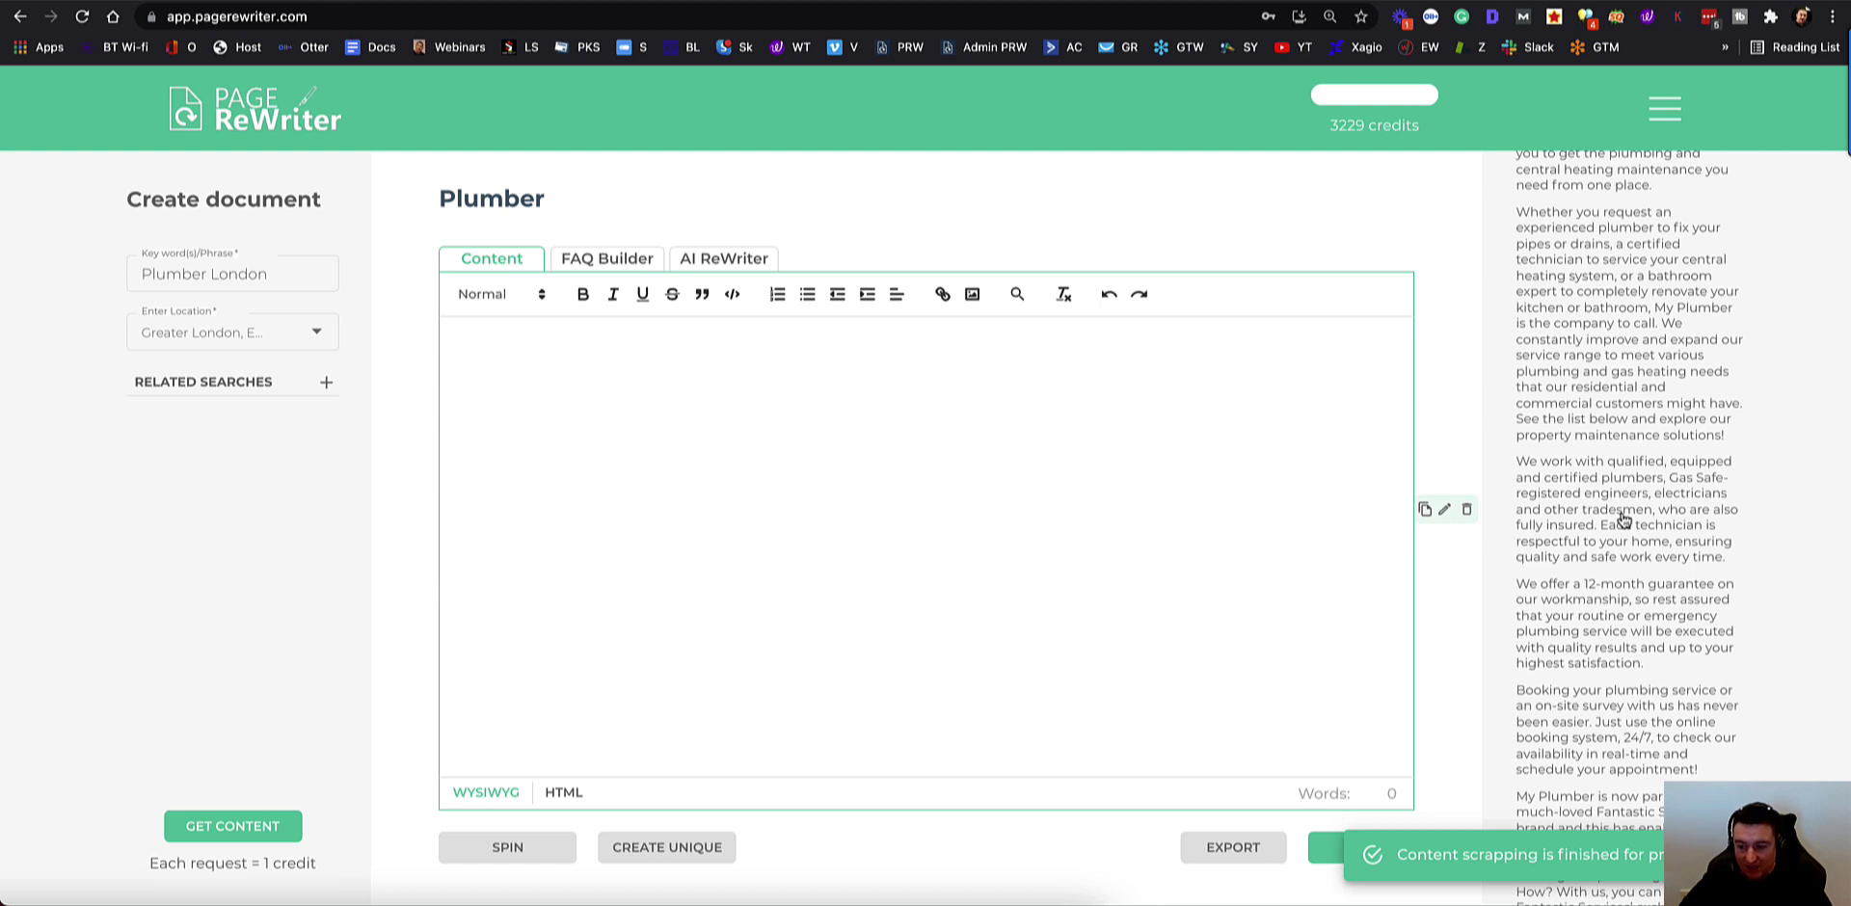
scroll(1615, 540, down, 2)
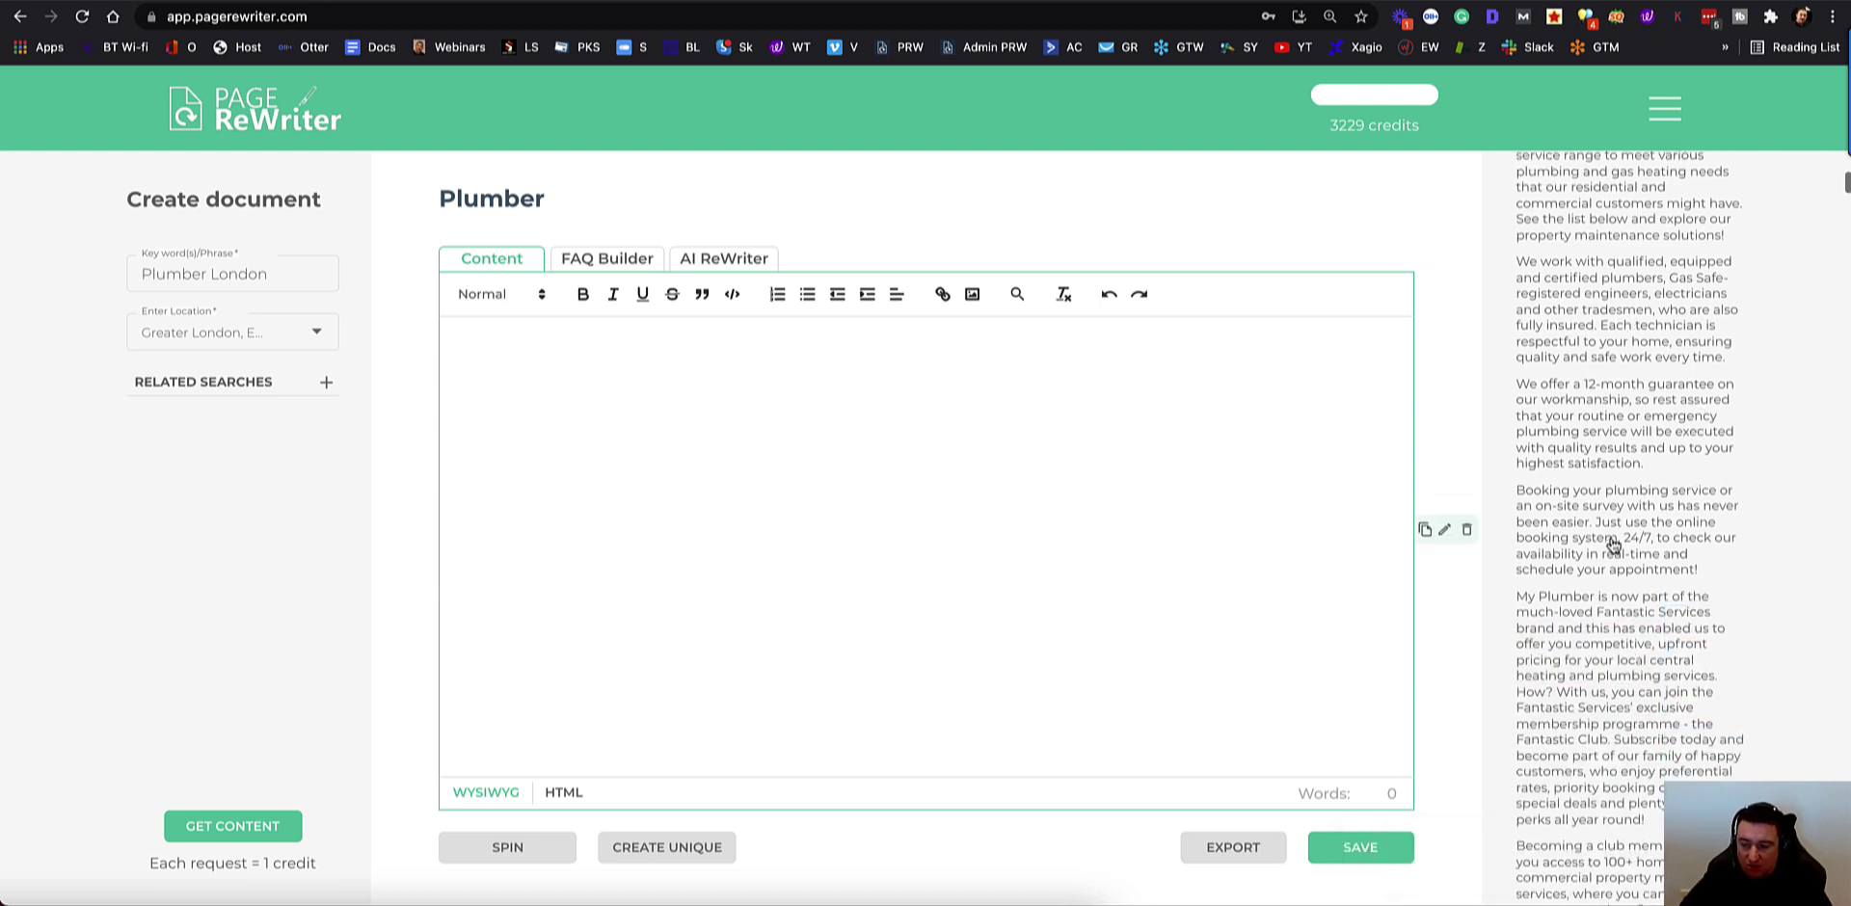
click(1645, 533)
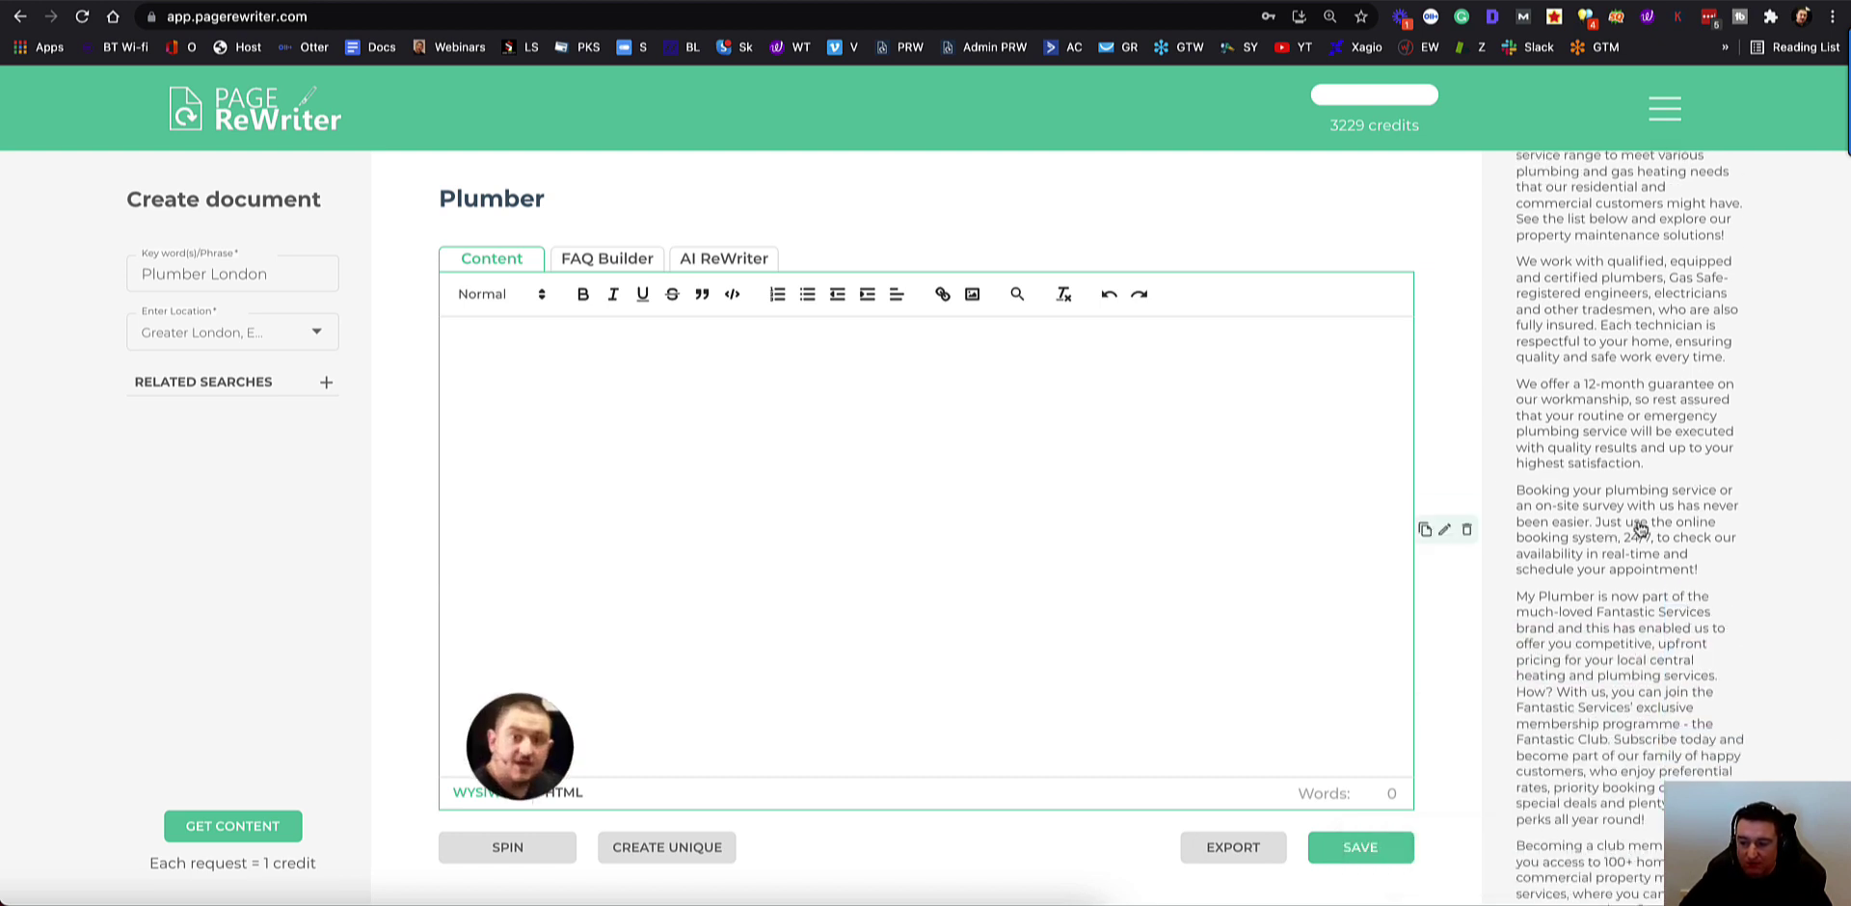
click(1629, 309)
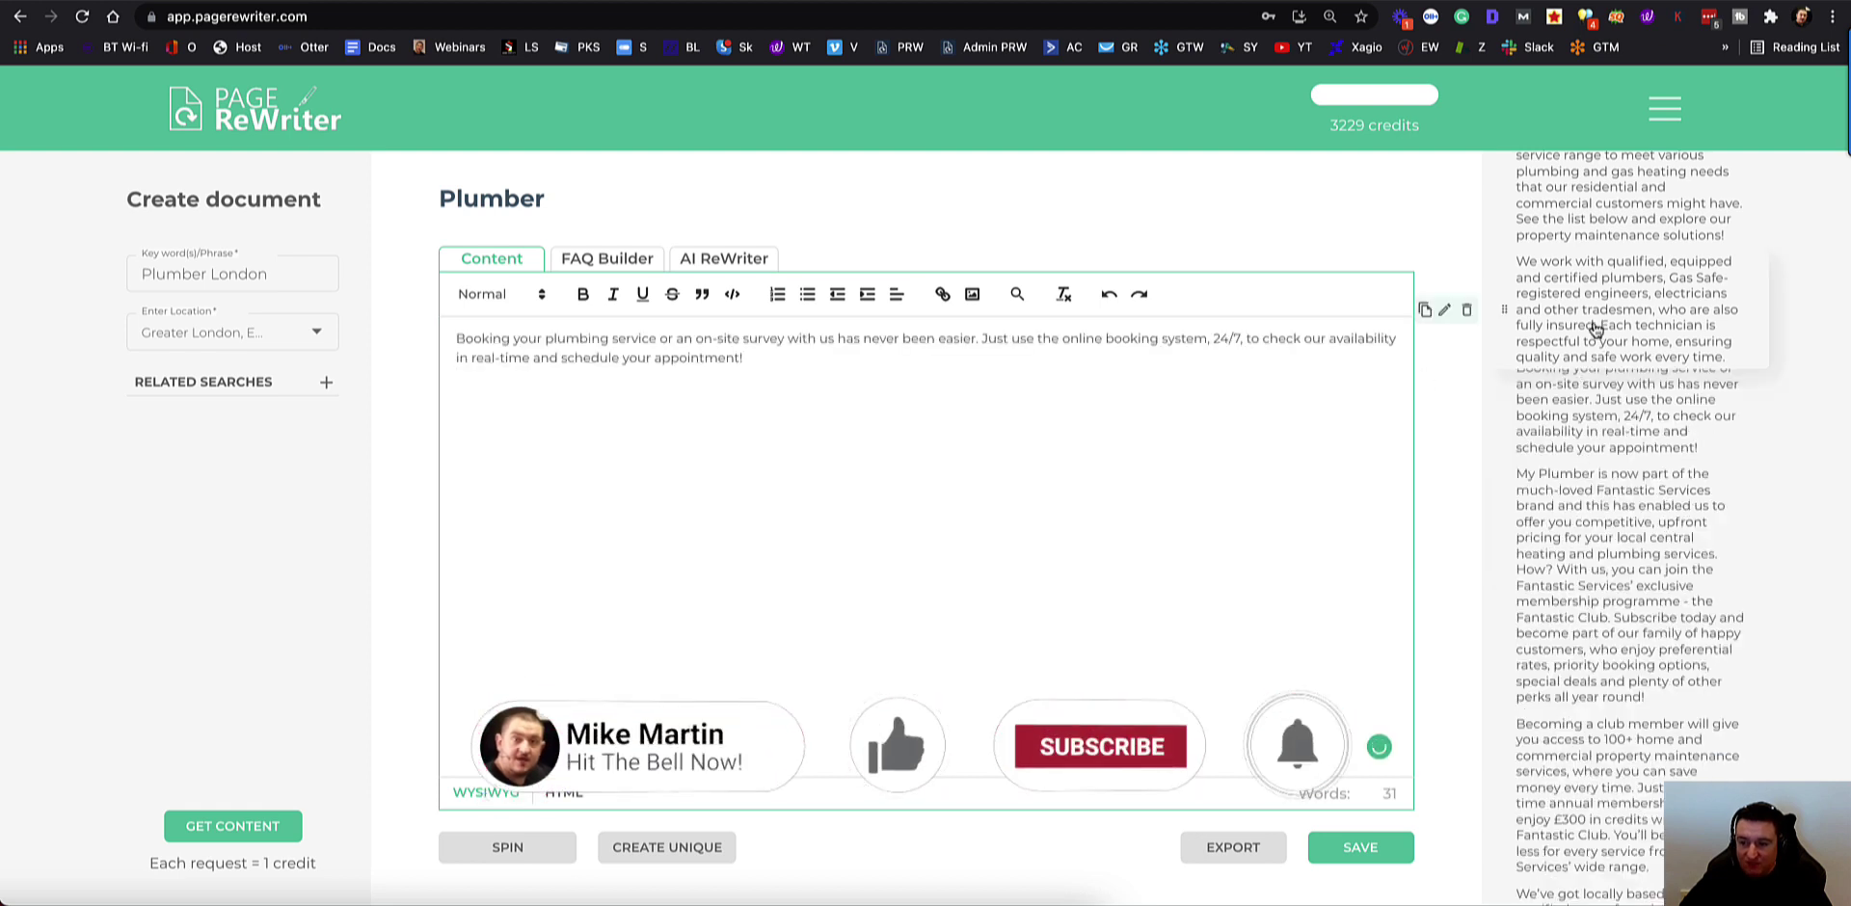
Step: Add the 12-month guarantee, club membership, plumbing engineer and franchise partners paragraphs
click(1592, 410)
scroll(1622, 520, down, 4)
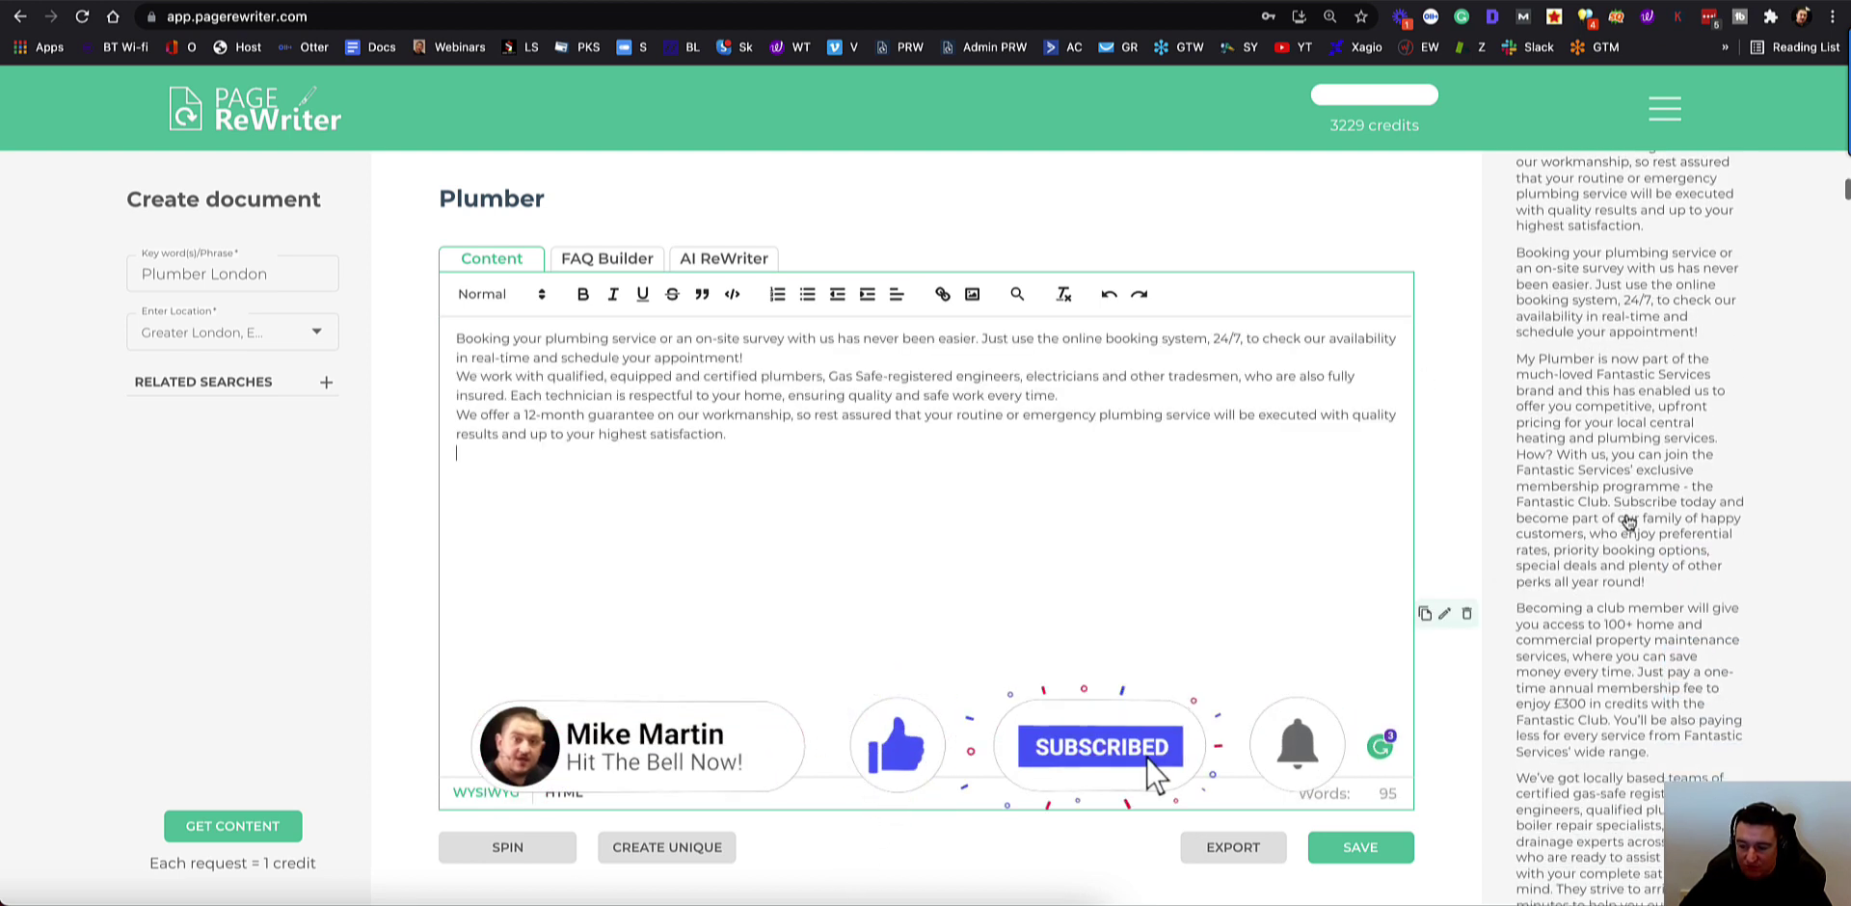
click(1622, 521)
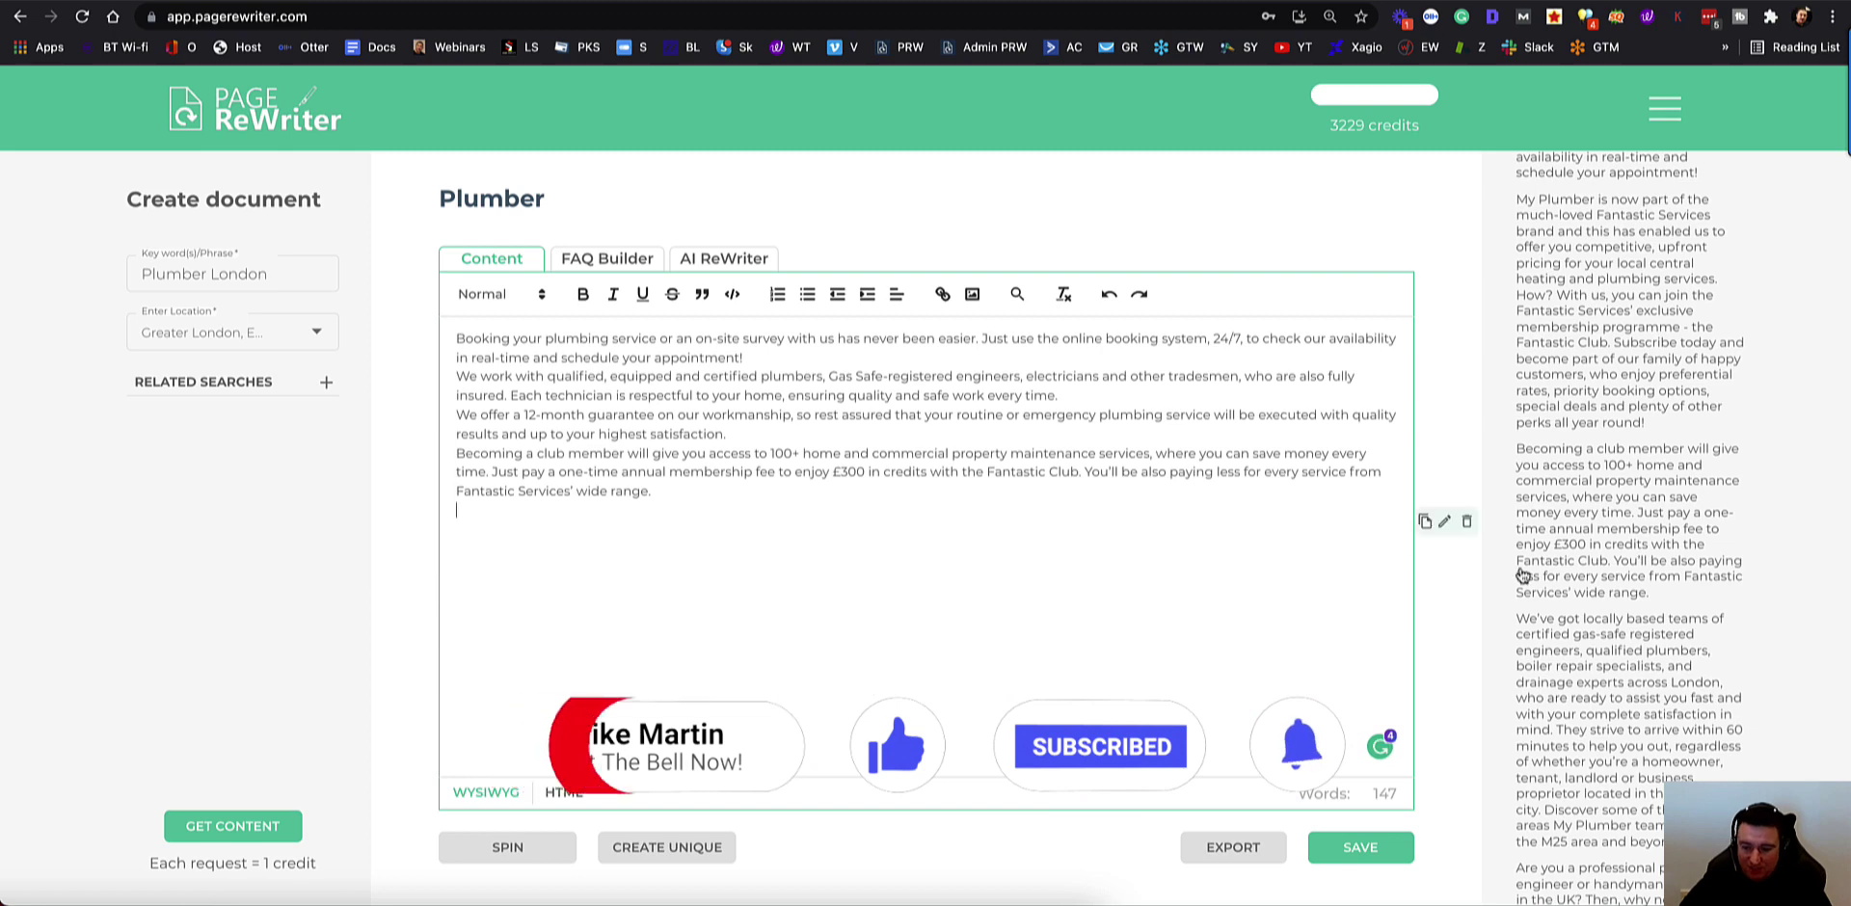
scroll(1619, 582, down, 1)
scroll(1619, 582, down, 2)
click(1581, 718)
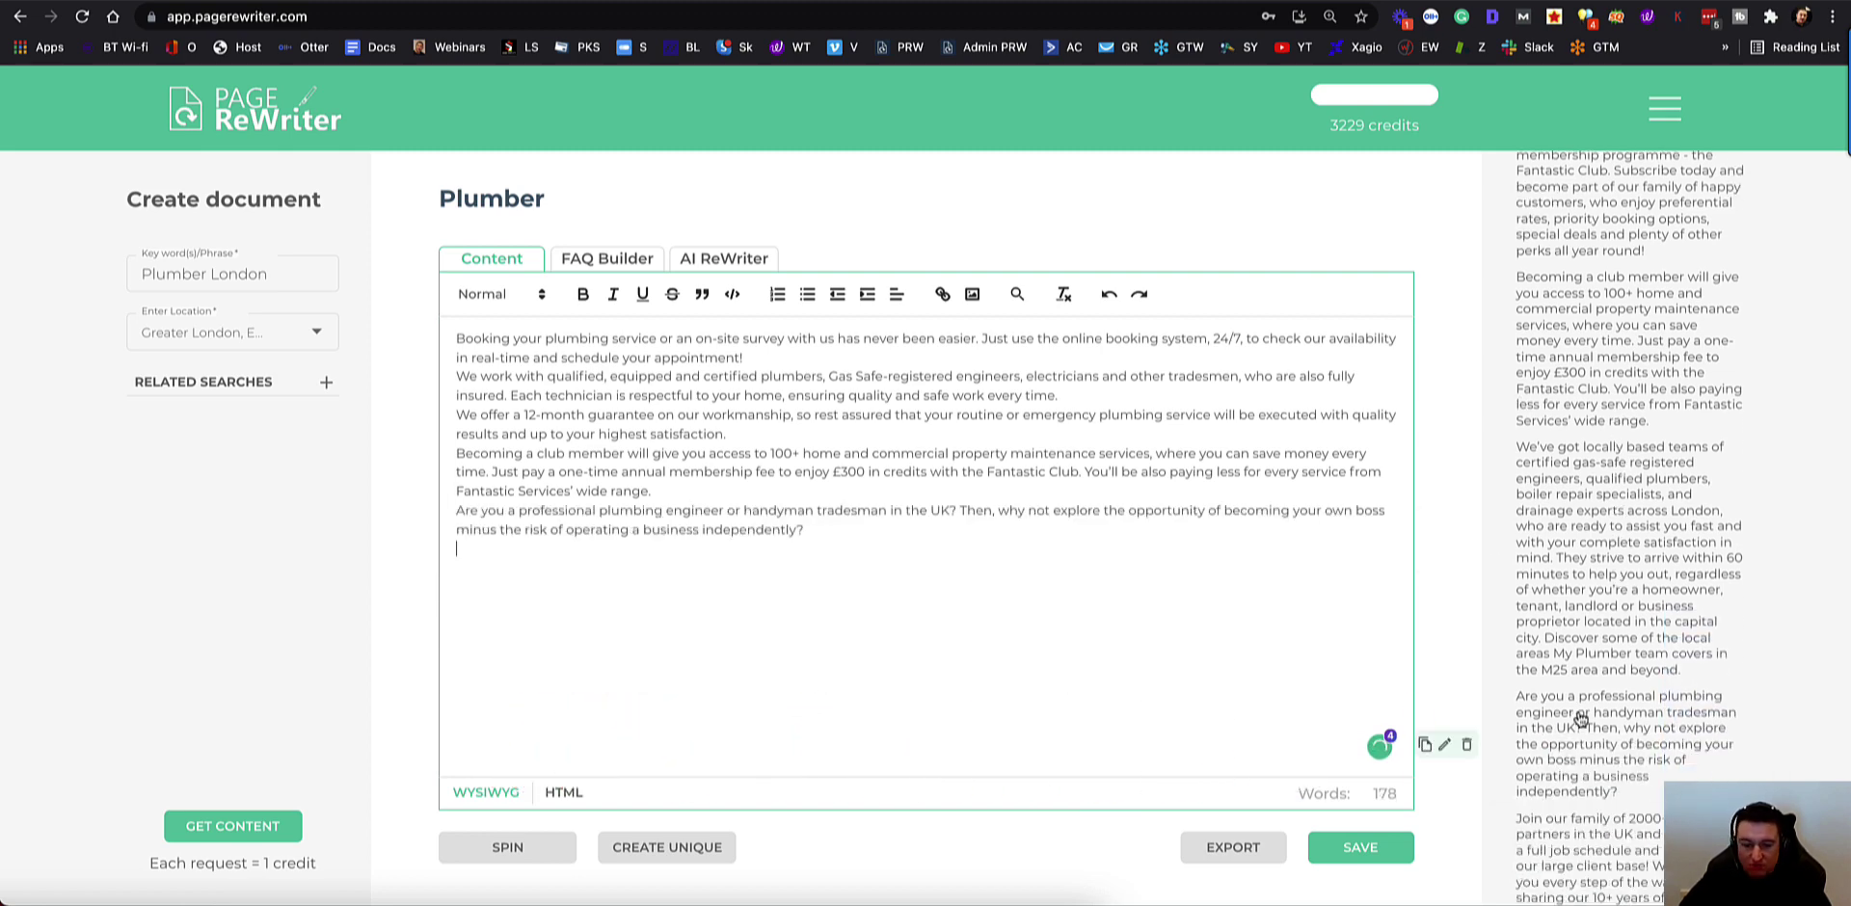
scroll(1647, 572, down, 3)
click(1589, 609)
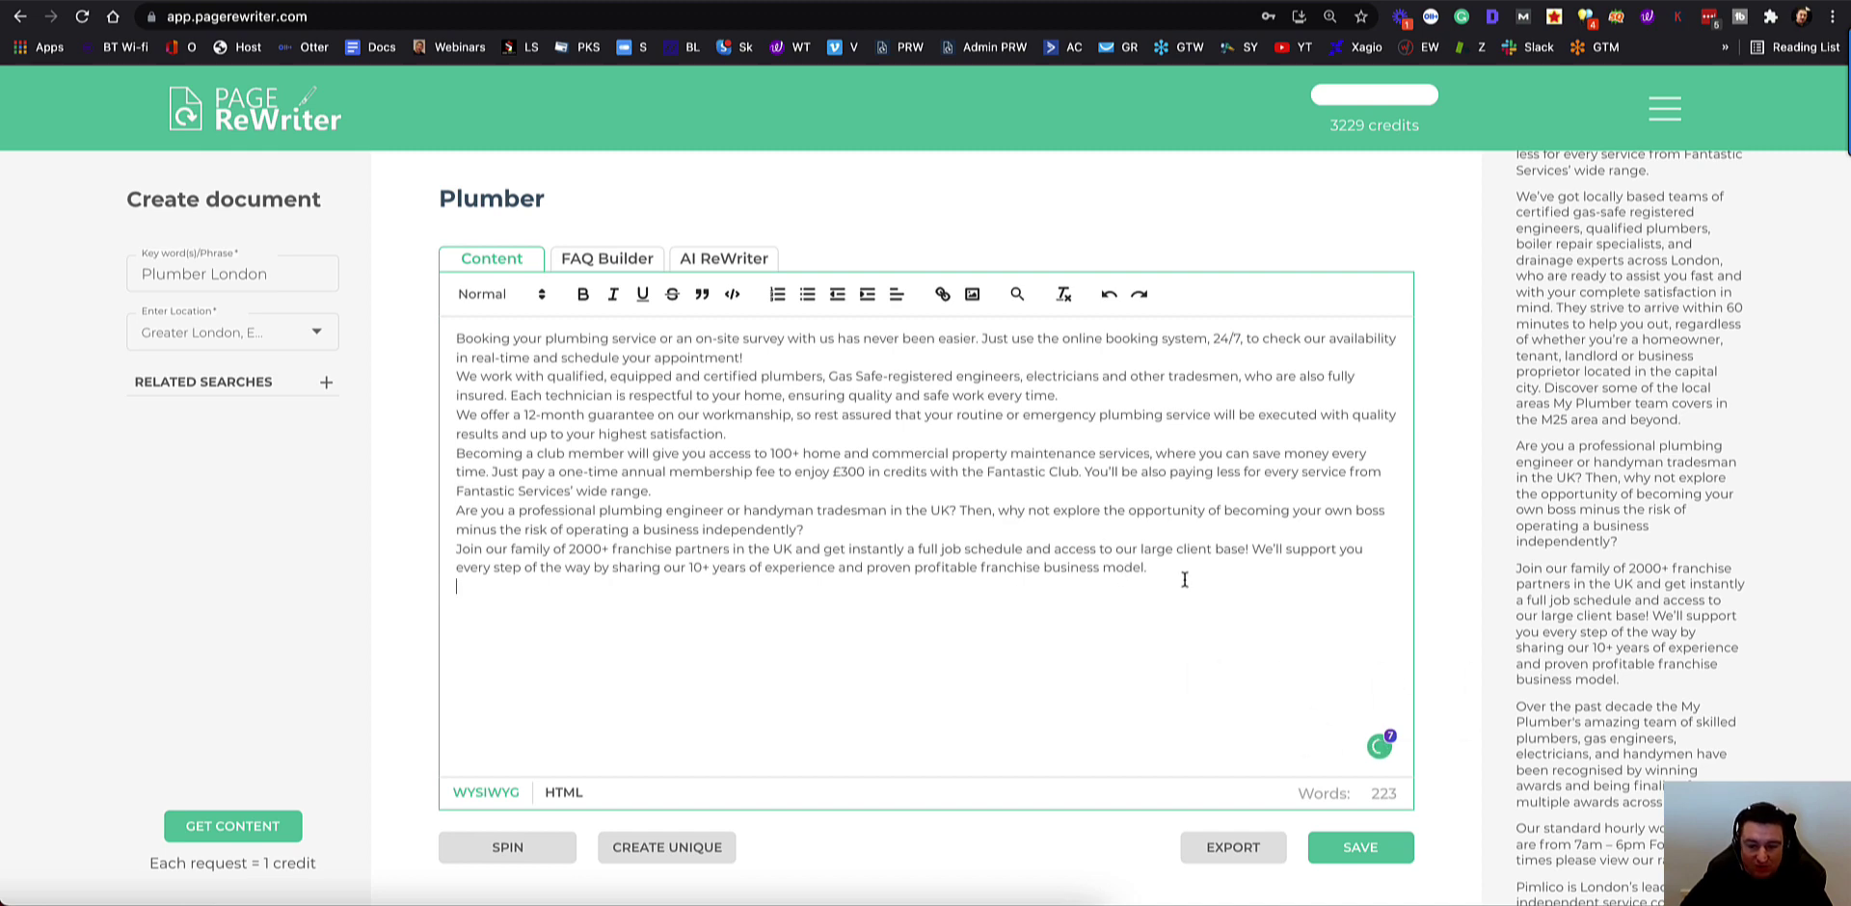
Step: Select all 223 words of collected text and switch to the AI ReWriter view
drag(1147, 567, 454, 333)
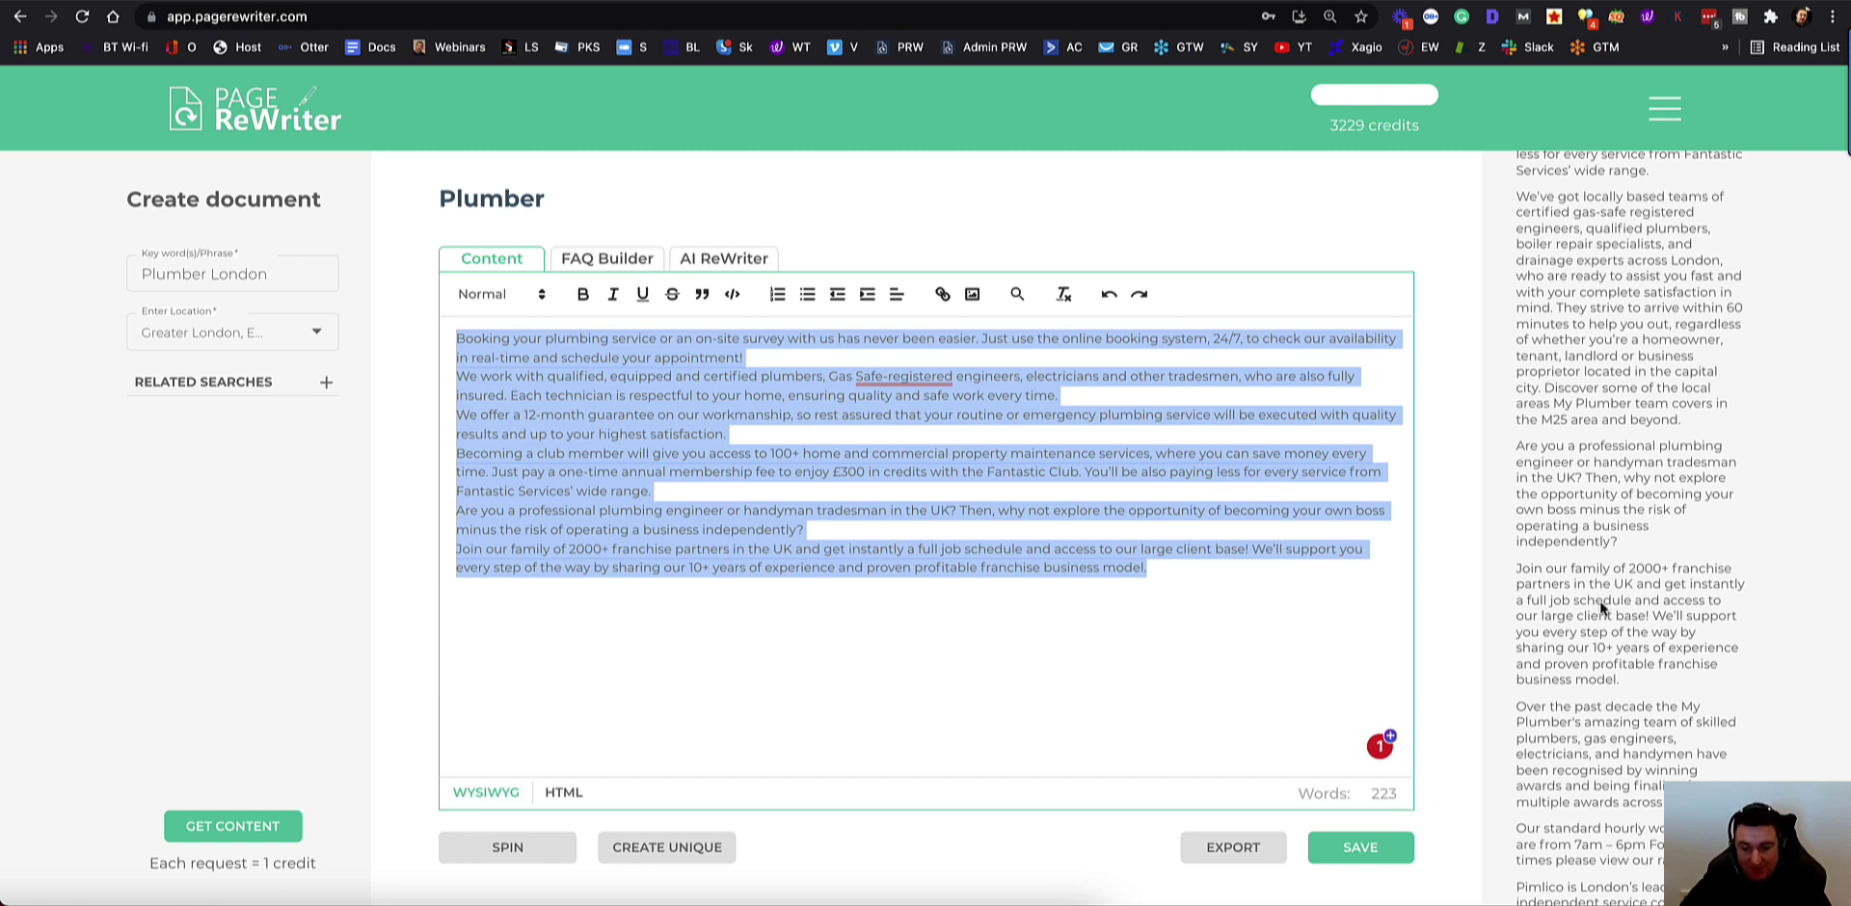
mouse_move(1668, 420)
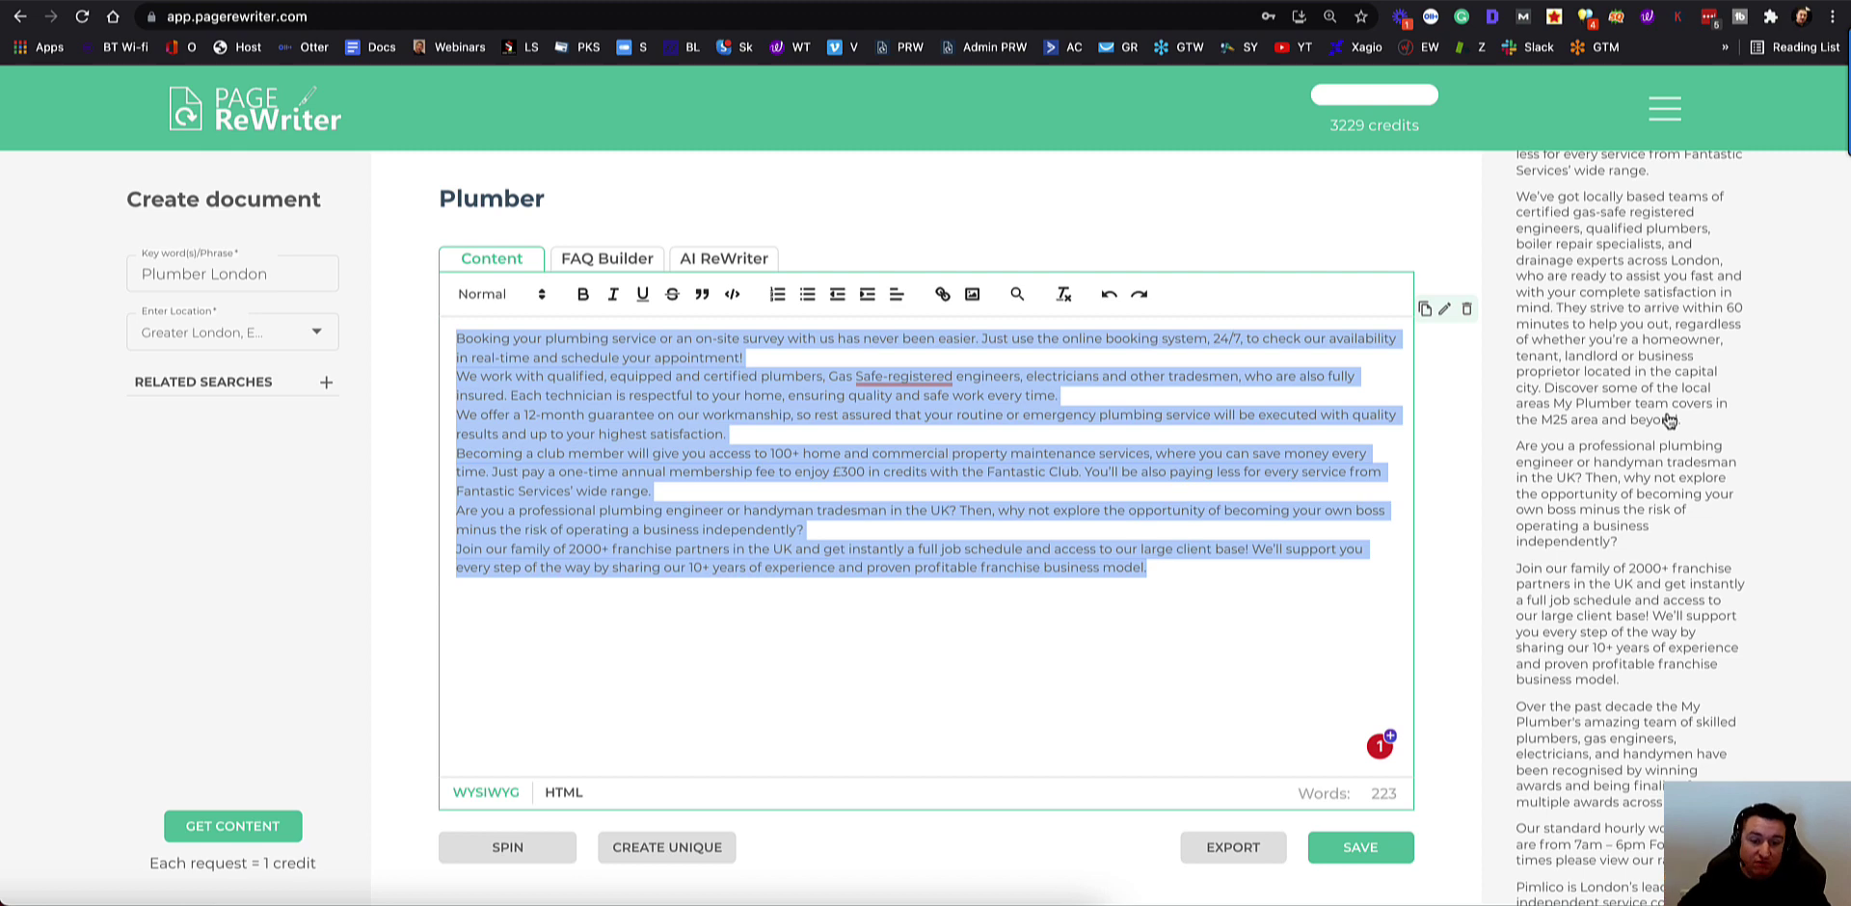
click(731, 258)
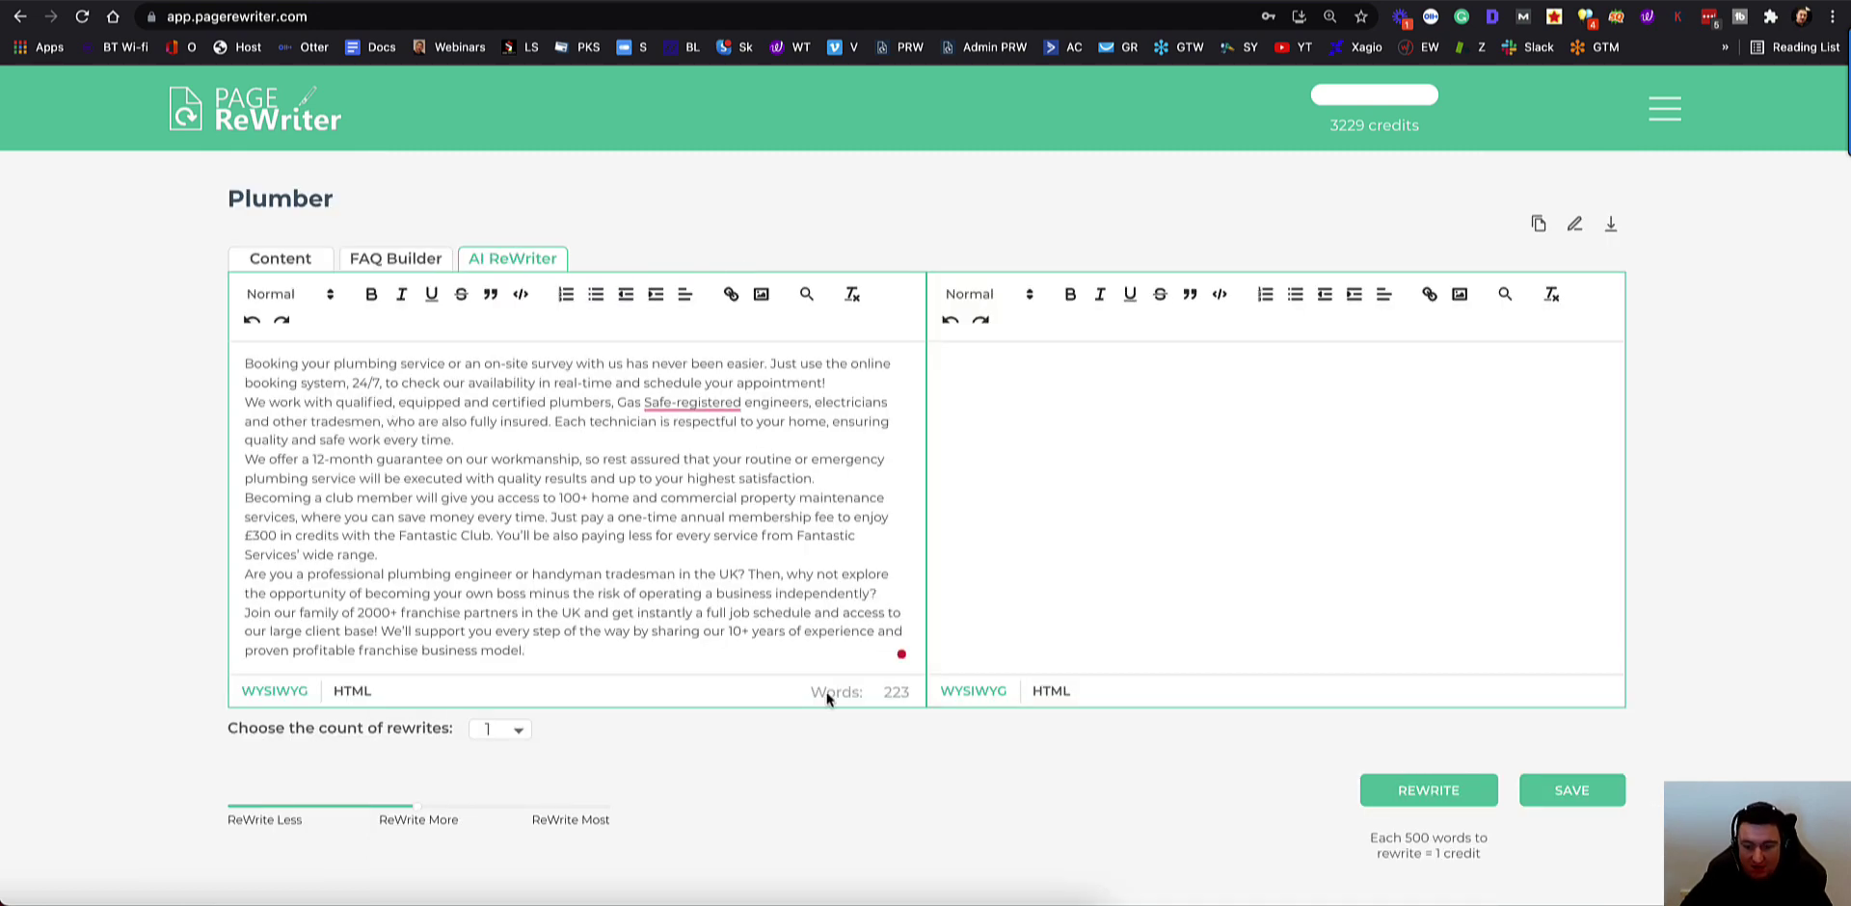
Step: Rewrite the plumbing text at ReWrite Most strength, select the output, and return to Grammarly
drag(420, 806, 740, 820)
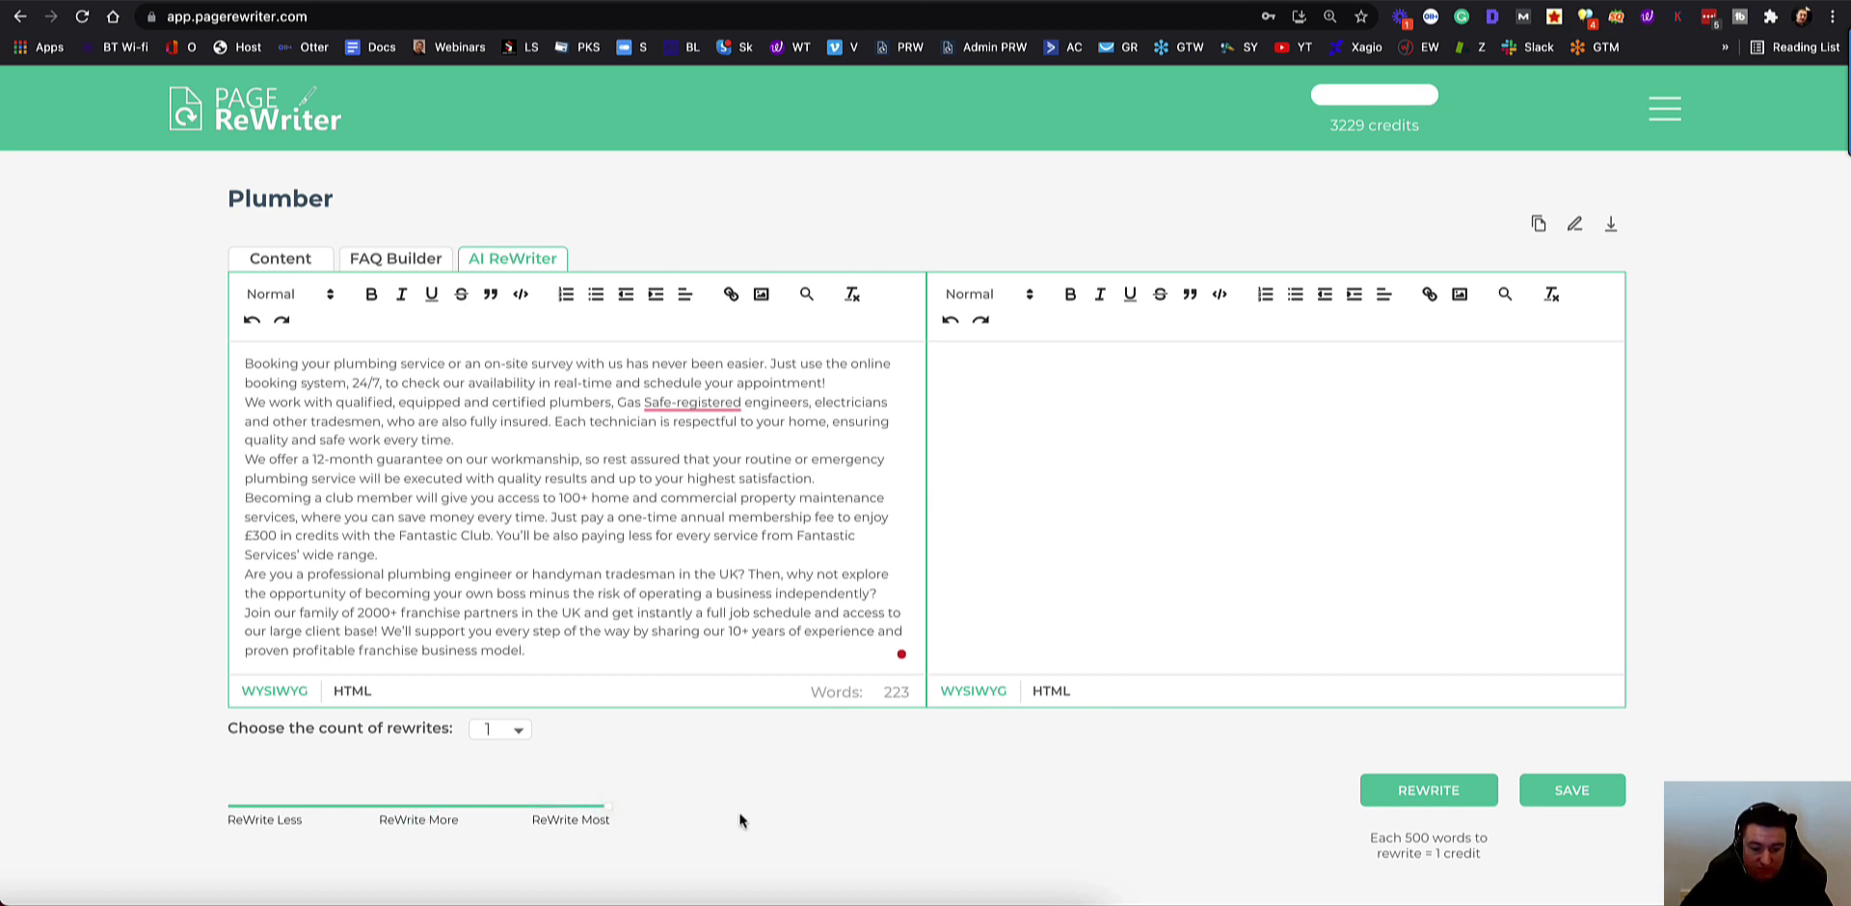
click(1480, 787)
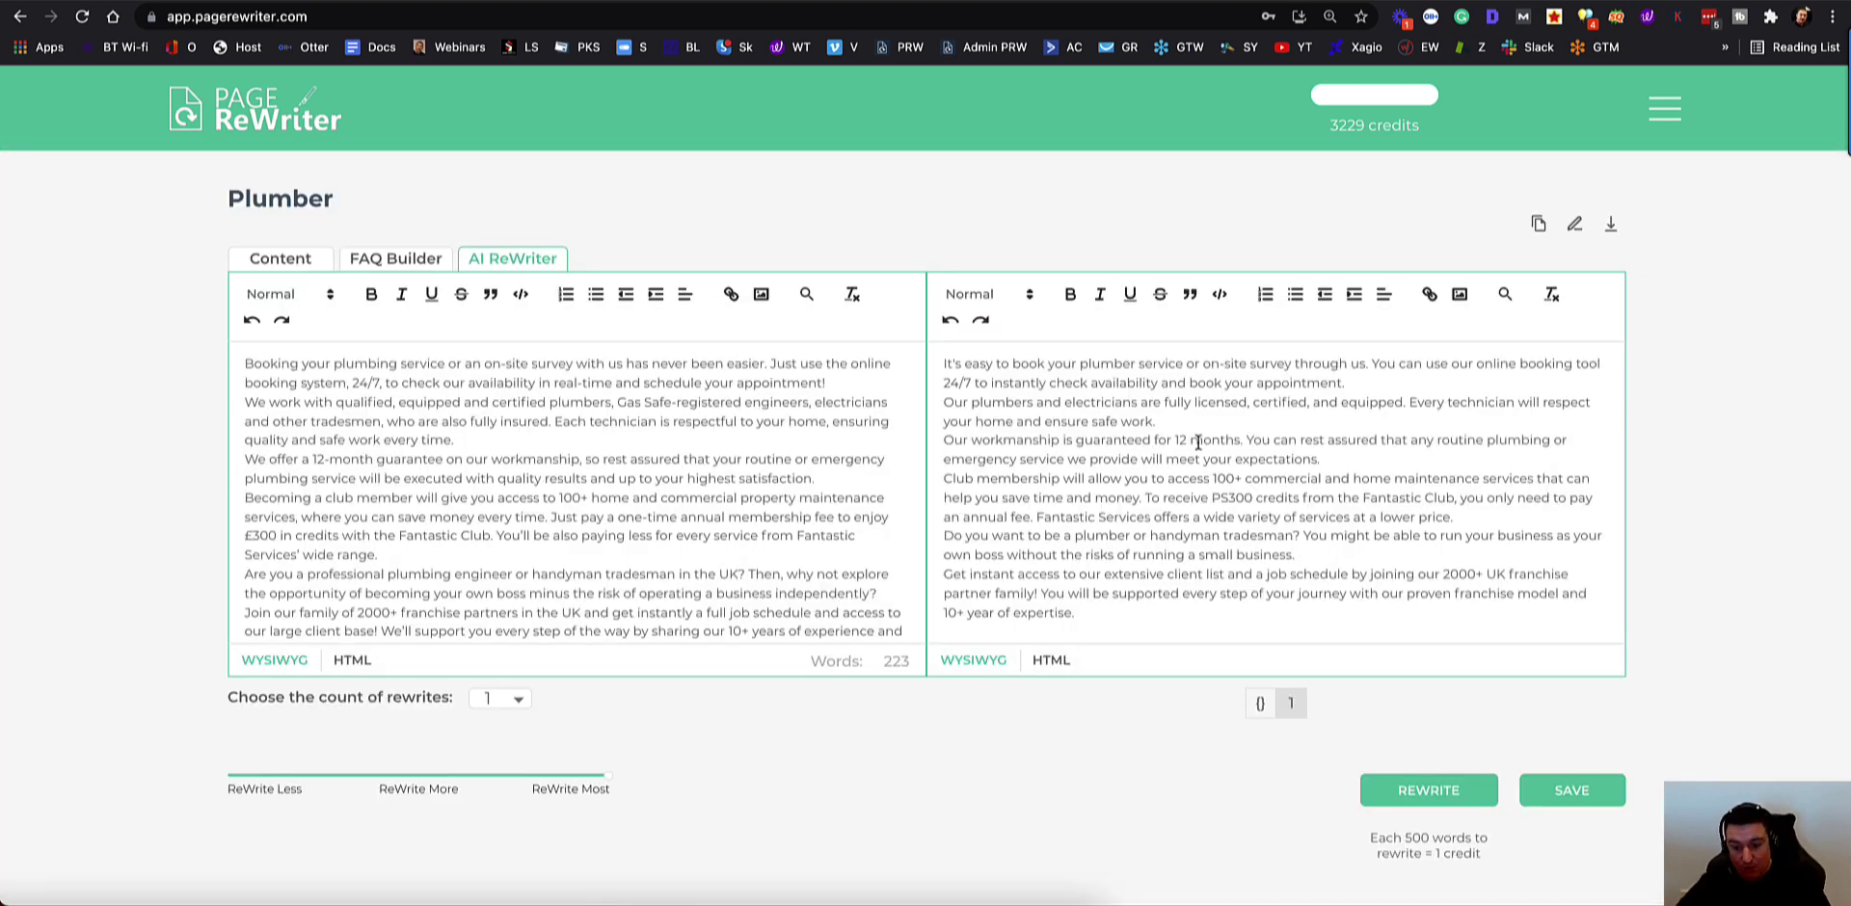
drag(1094, 615, 924, 355)
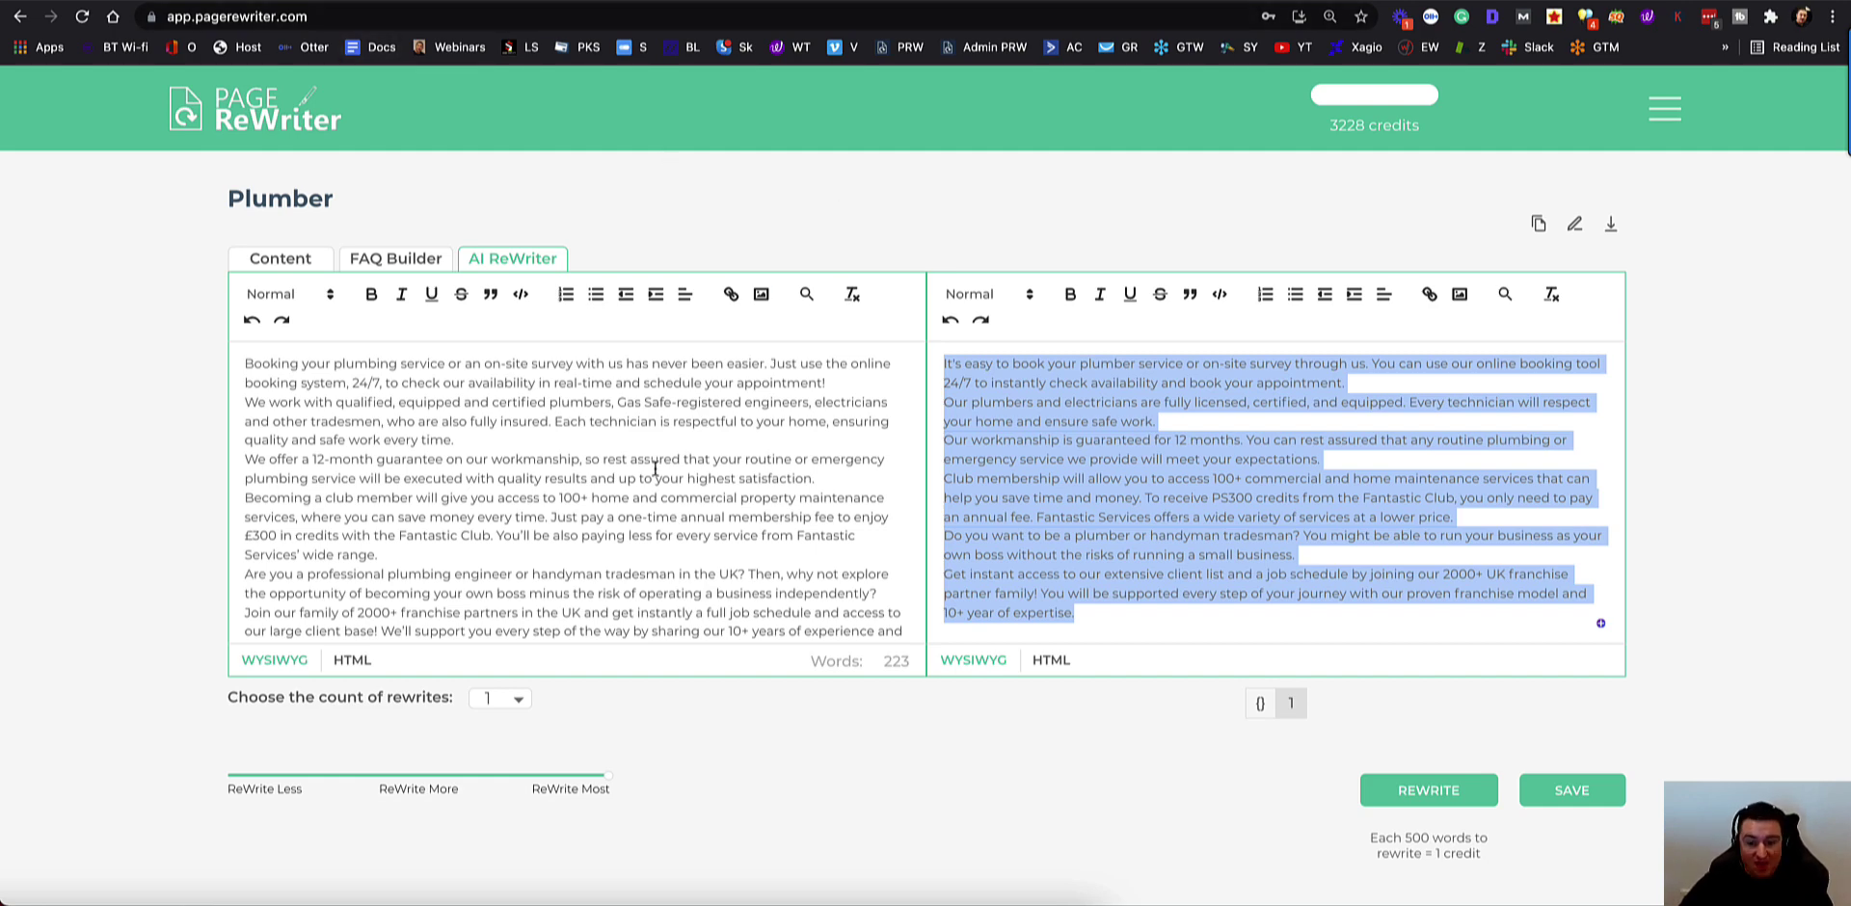
key(ctrl+Tab)
scroll(356, 323, up, 4)
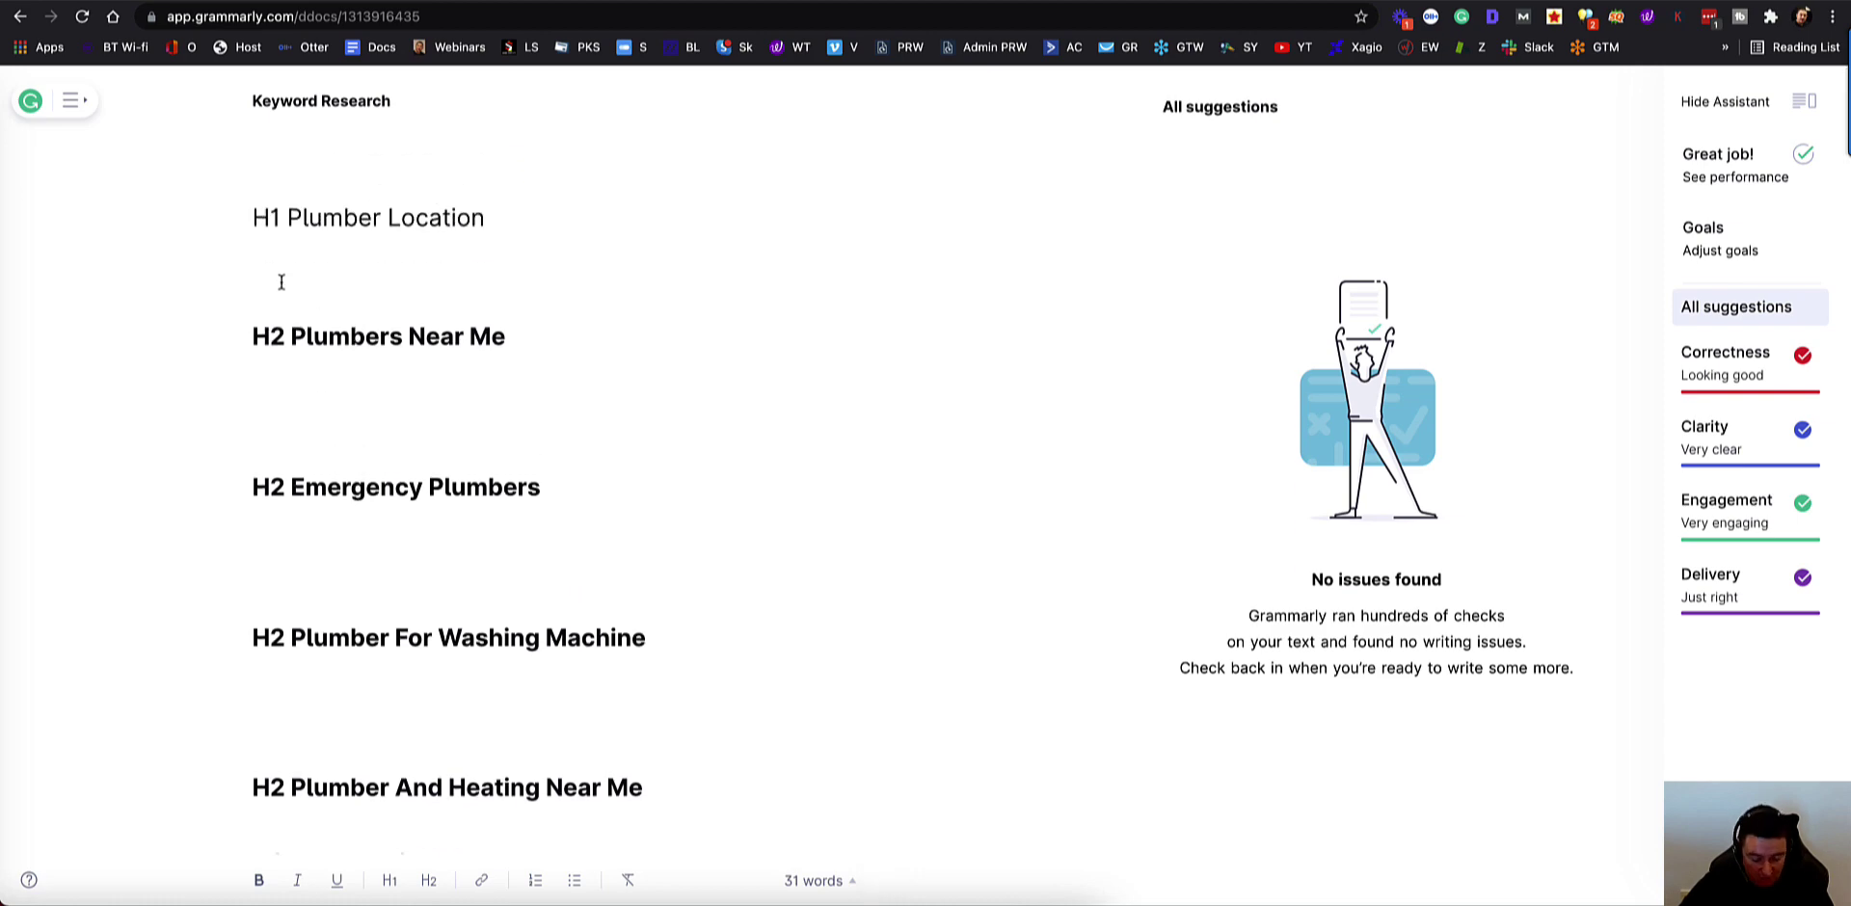
Step: Paste the rewritten text under H1 Plumber Location and apply the formality fix to the booking sentence
click(280, 282)
key(ctrl+v)
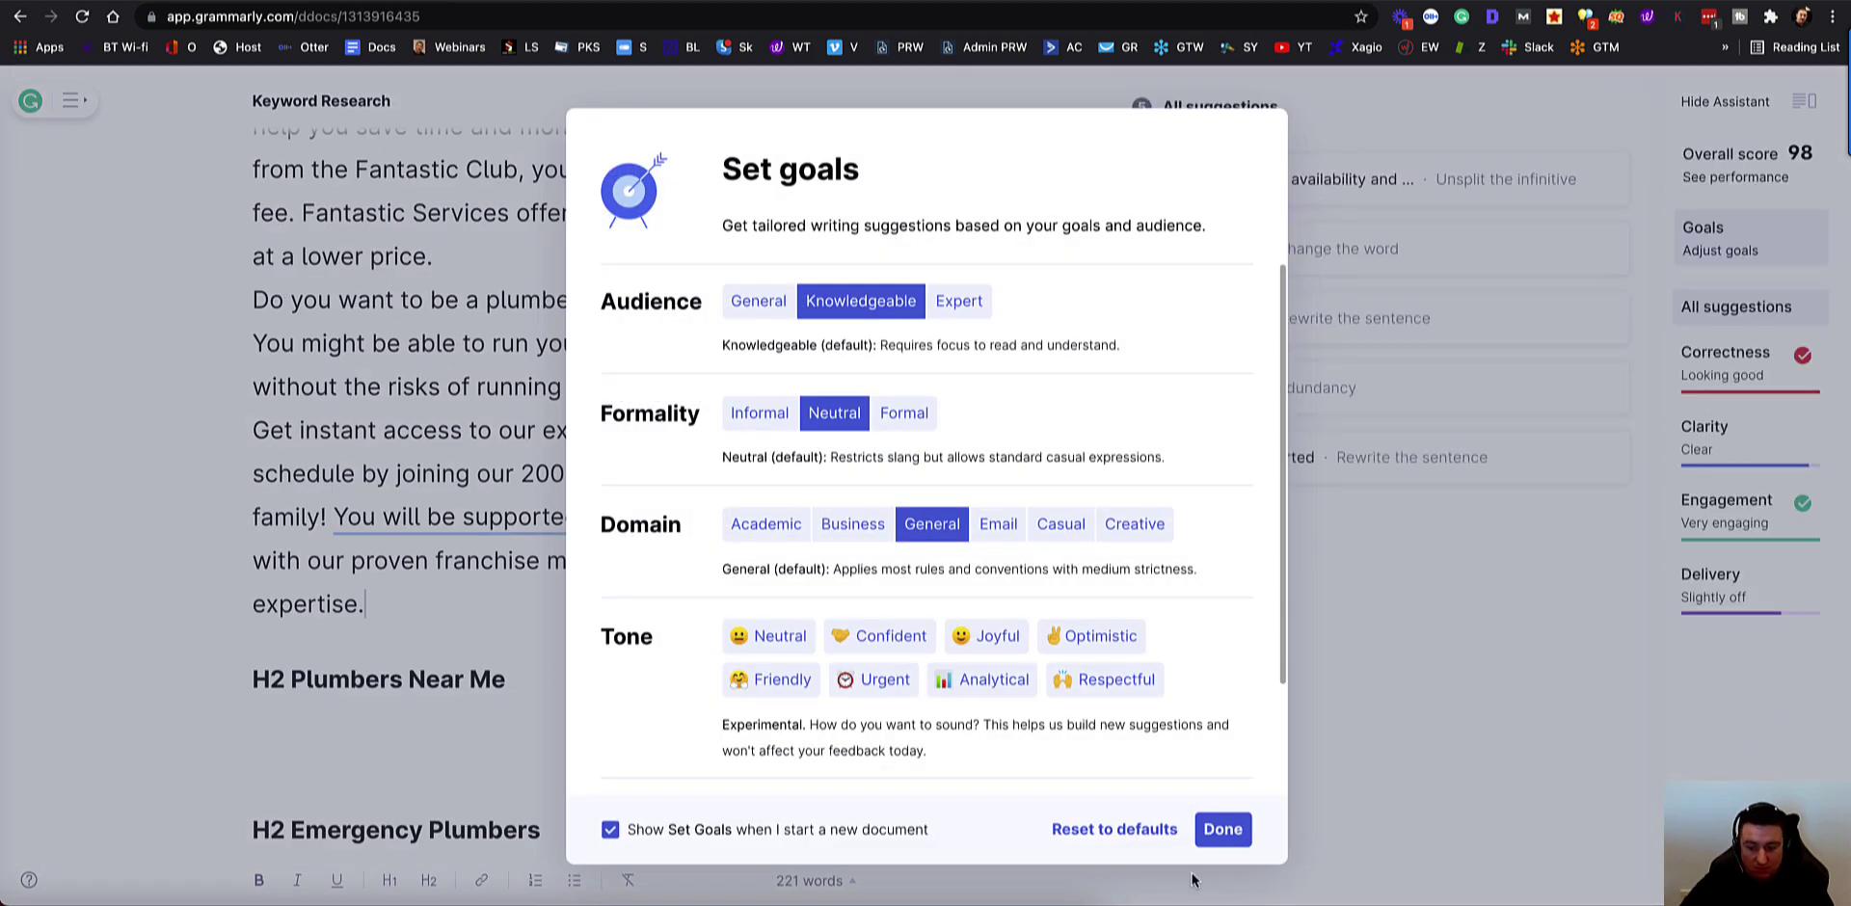
click(1222, 829)
scroll(590, 559, up, 4)
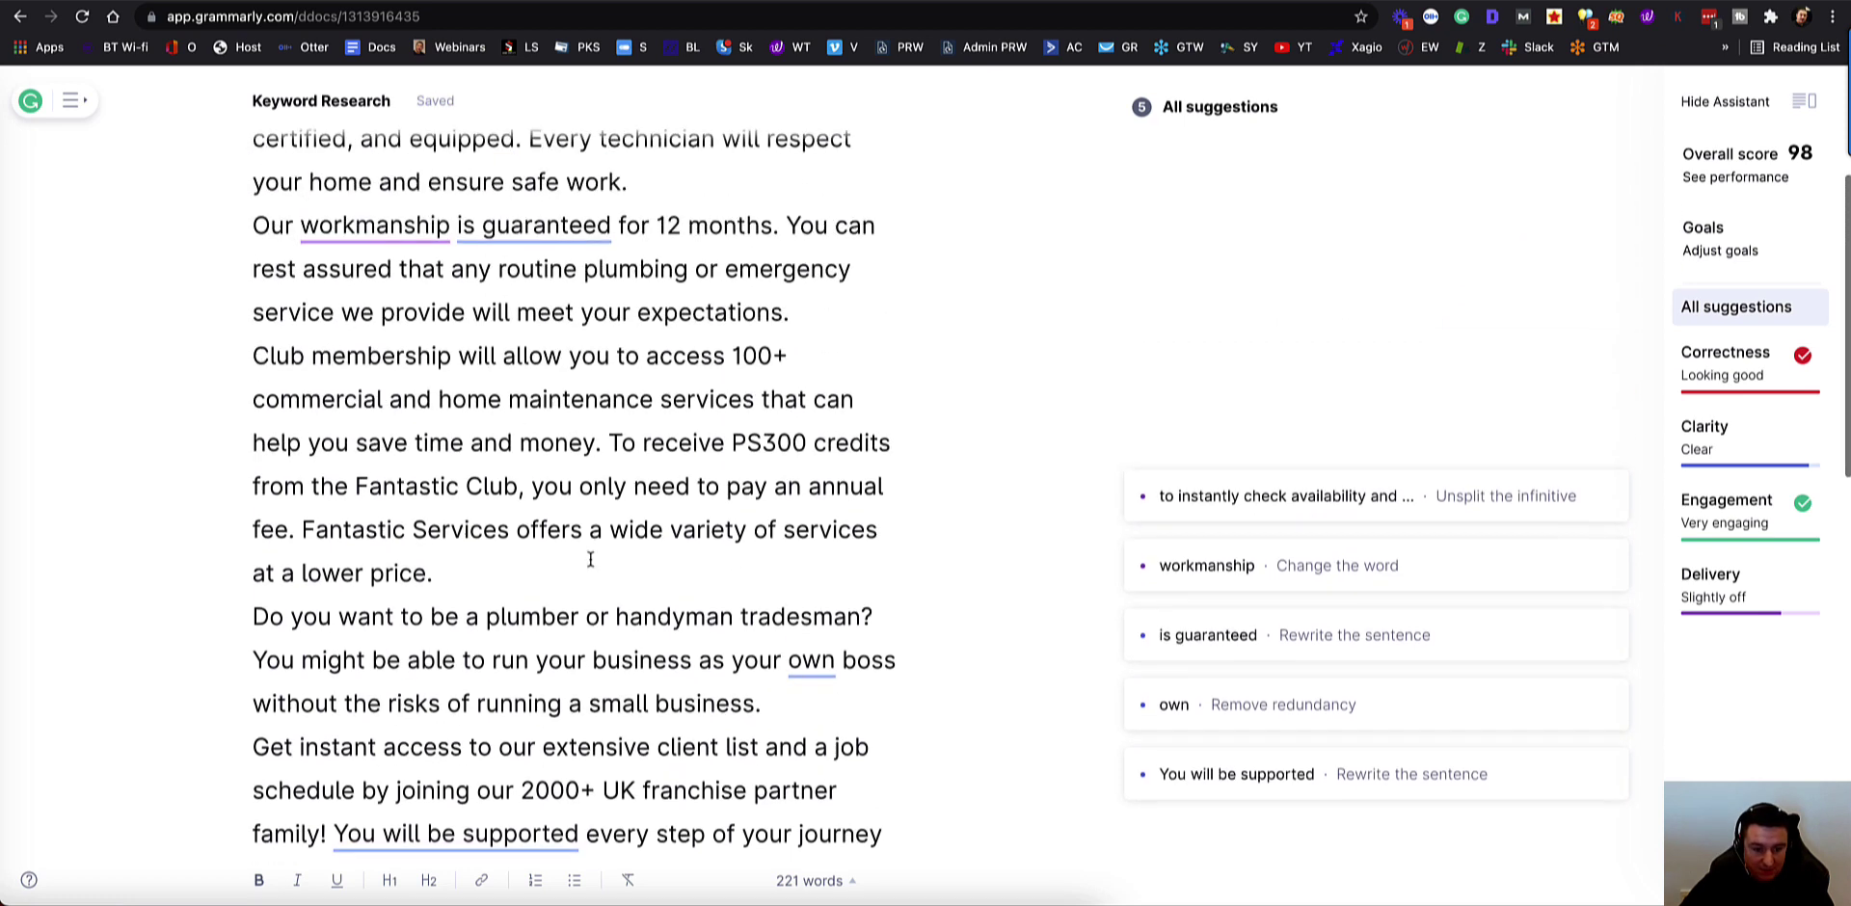
scroll(590, 559, up, 4)
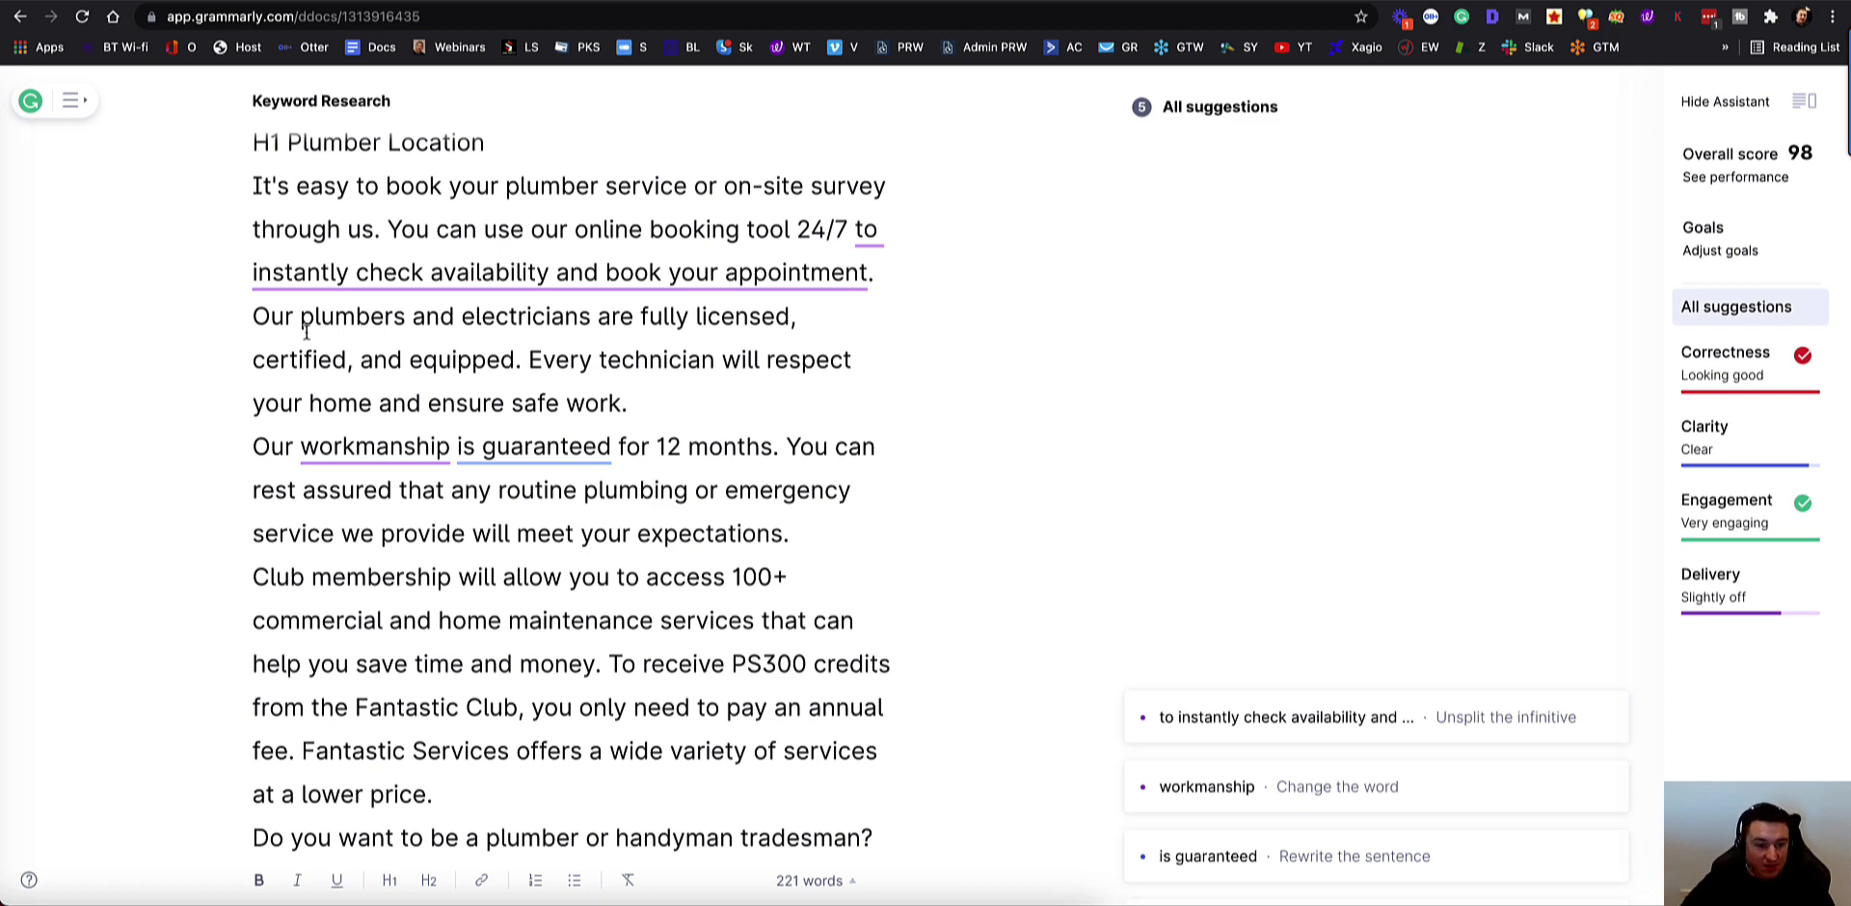
click(428, 274)
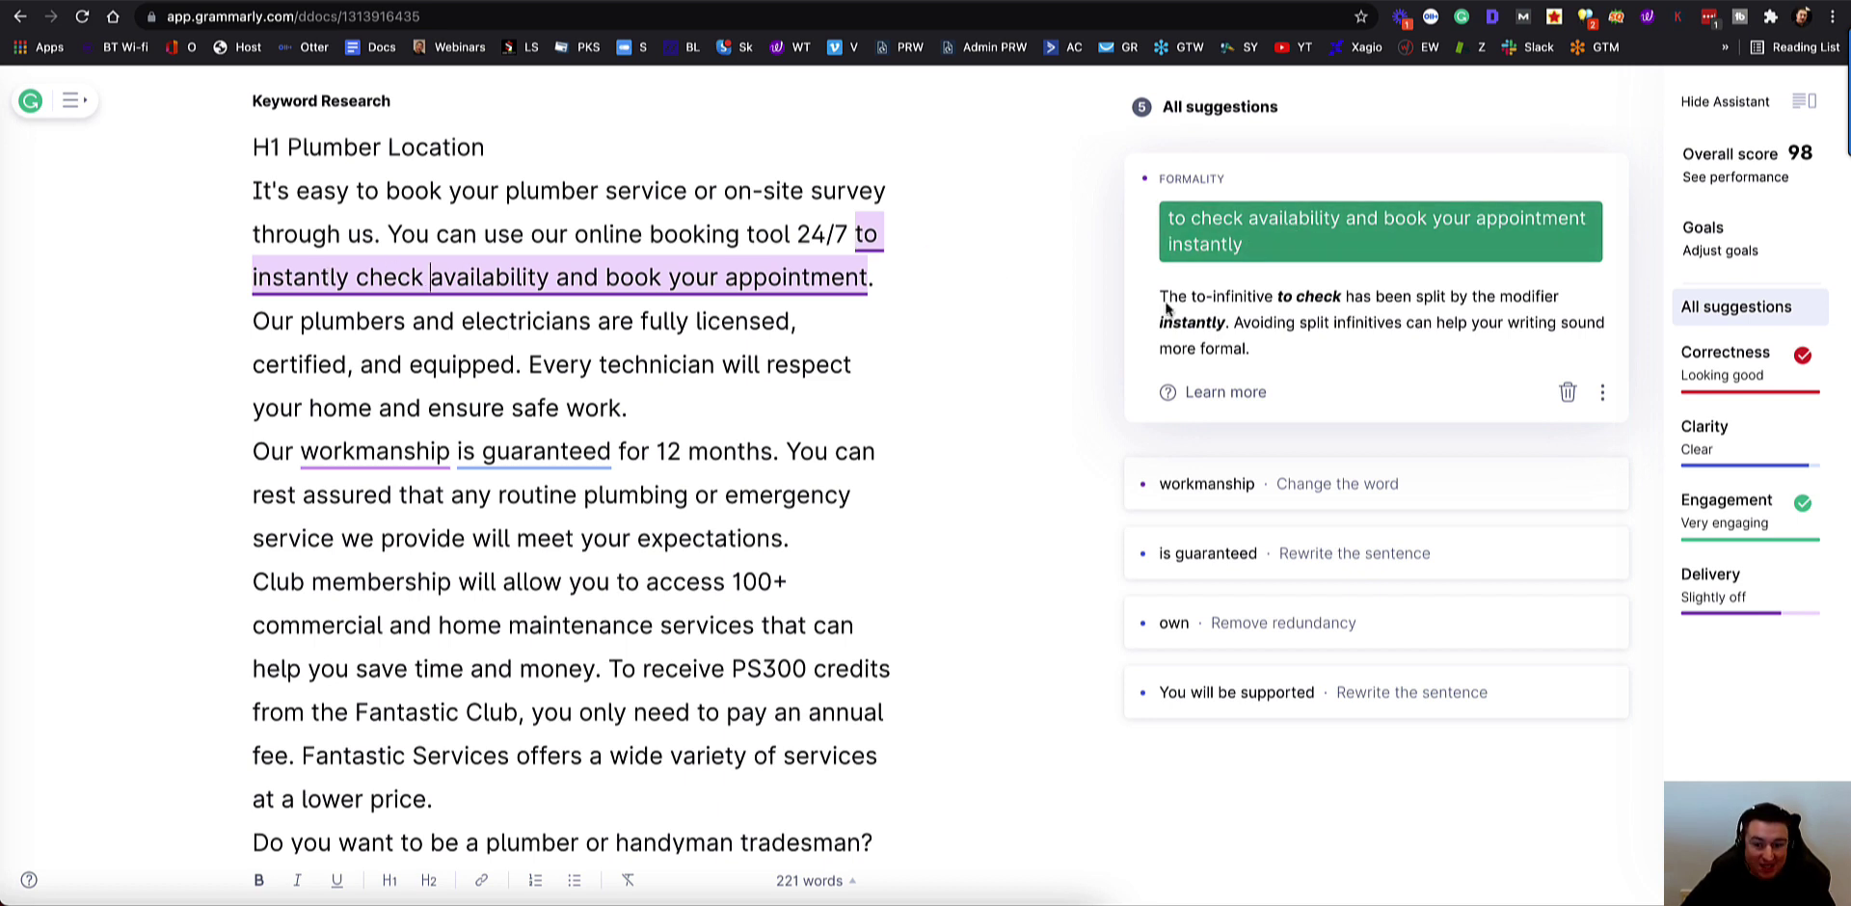
click(1297, 218)
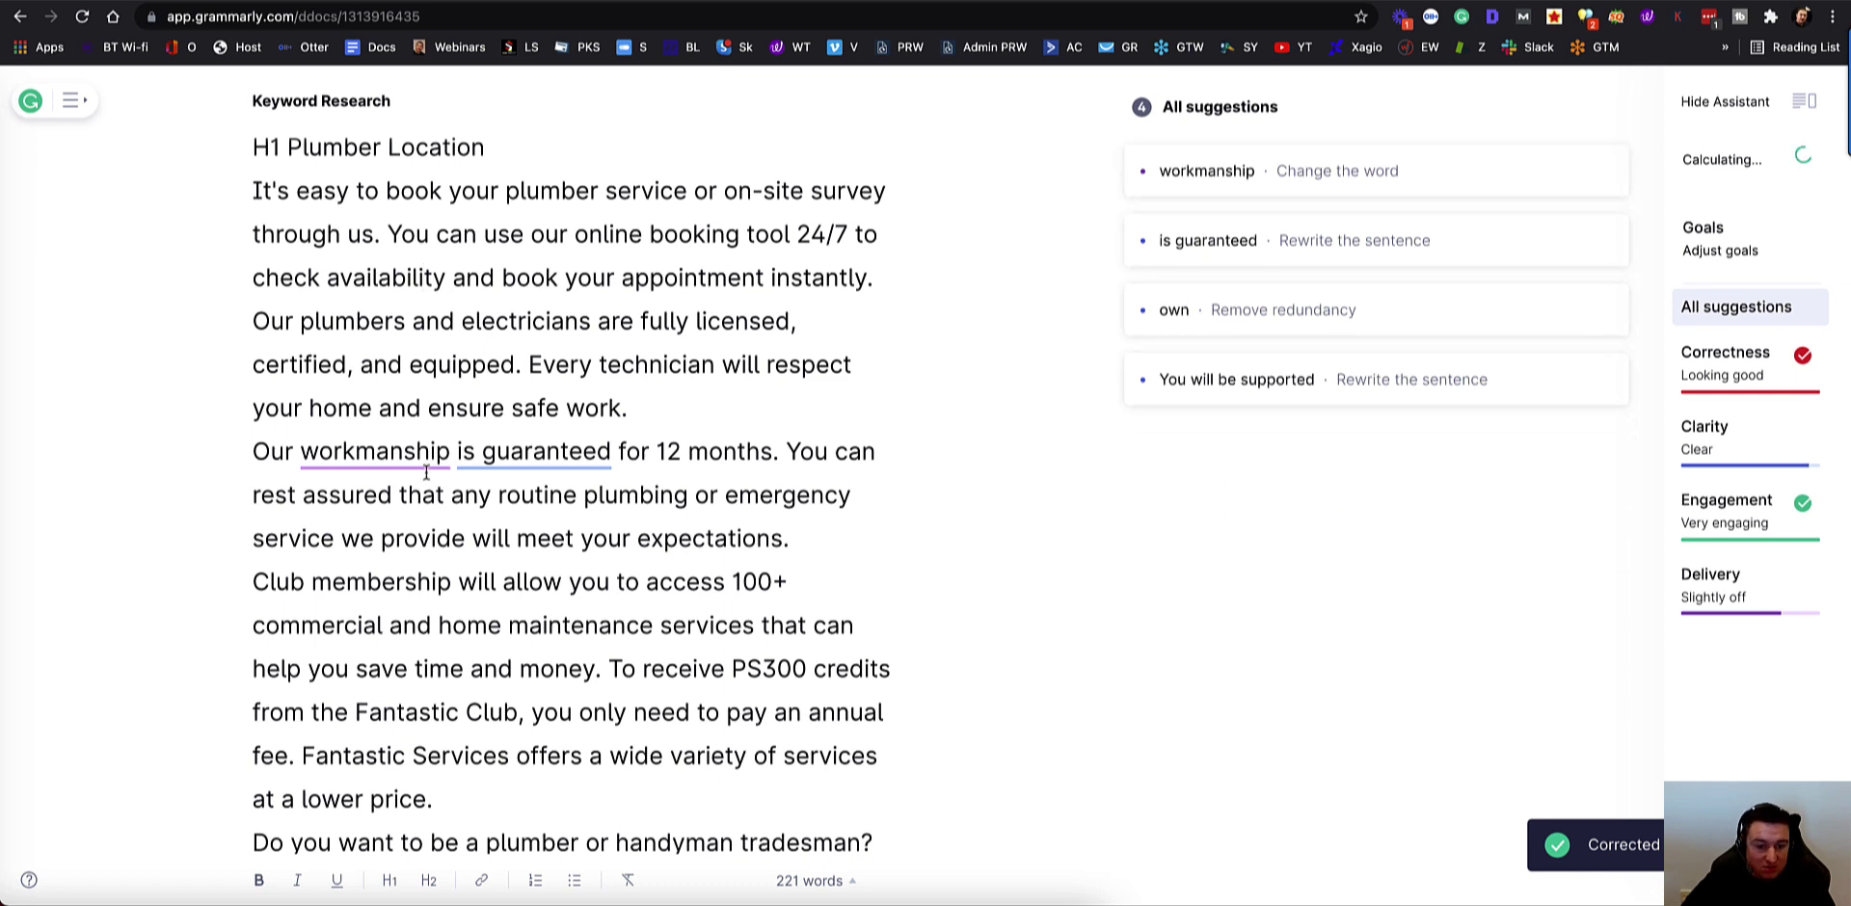
Step: Review the workmanship, 'is guaranteed' and 'You will be supported' suggestions, then select the Plumbers Near Me heading
click(398, 461)
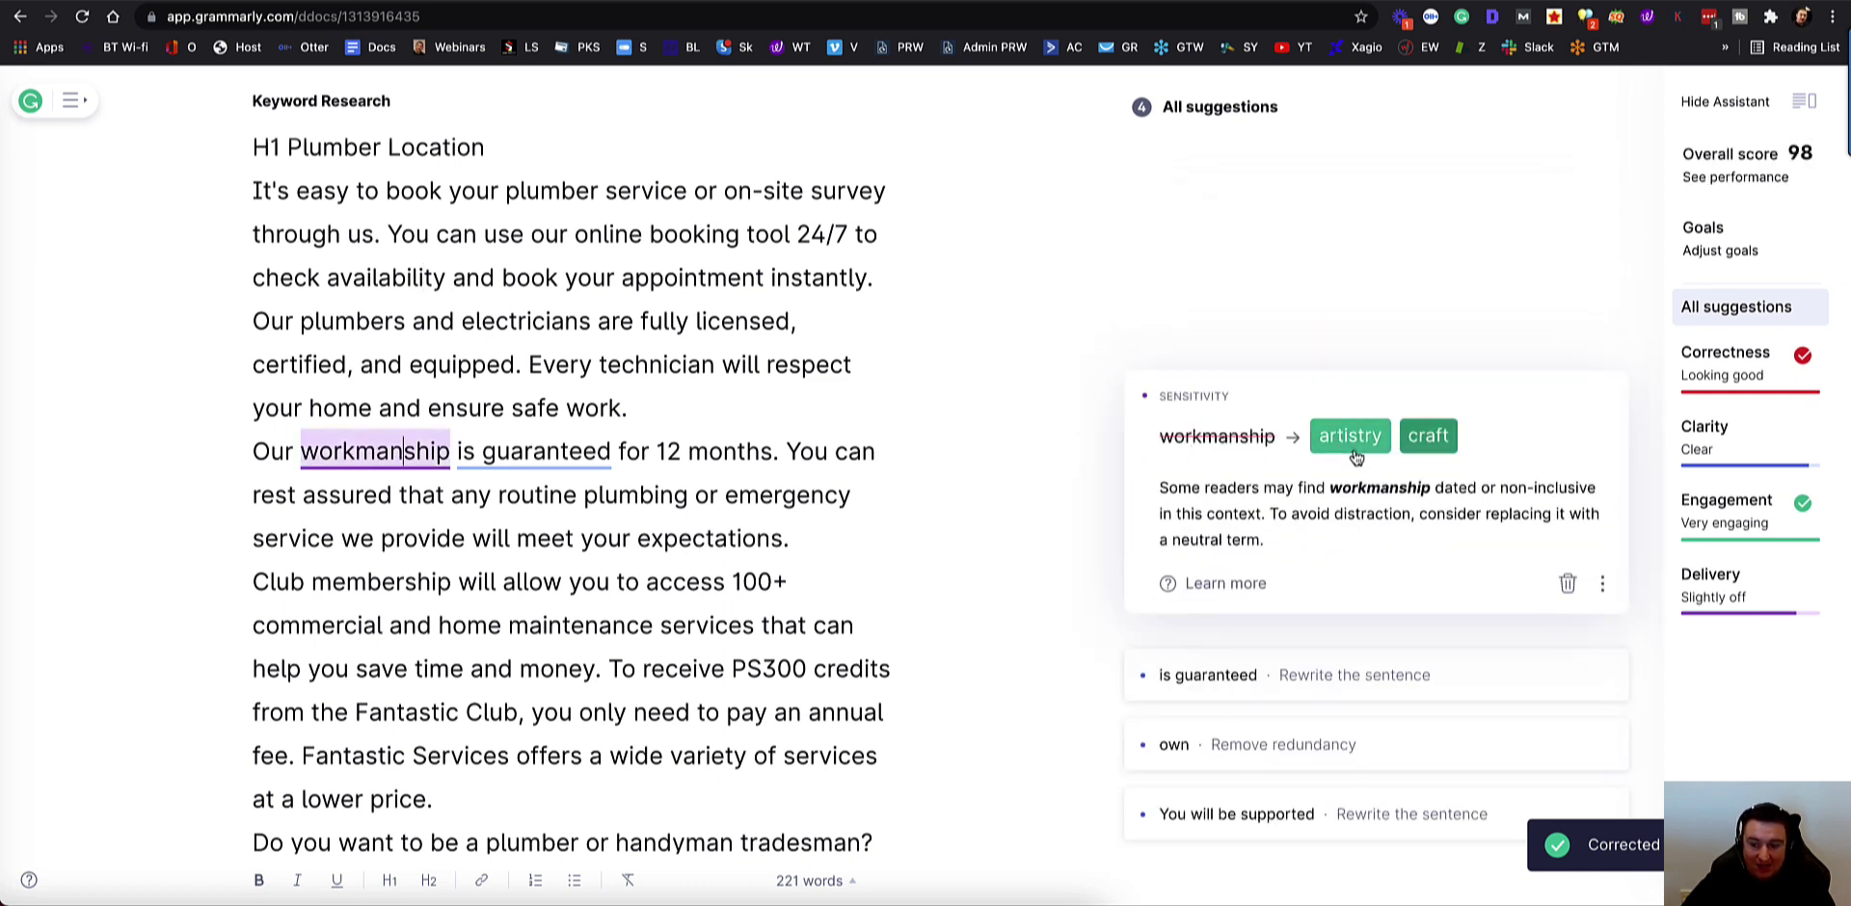
click(513, 460)
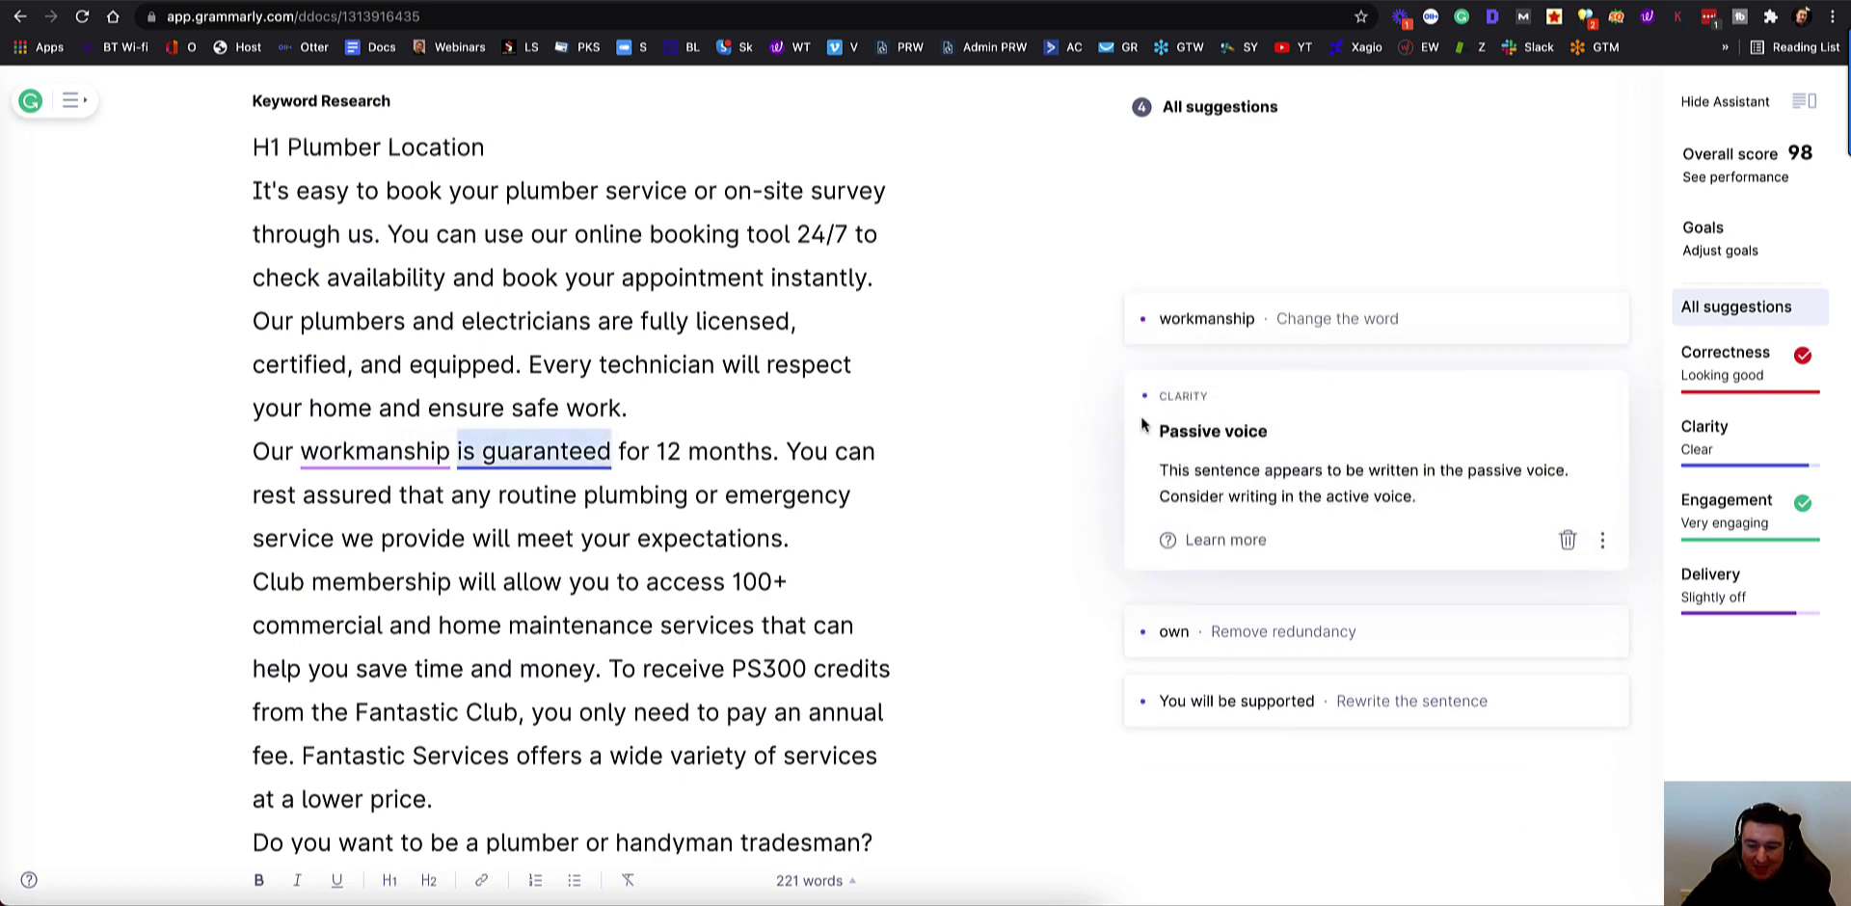
scroll(713, 418, down, 5)
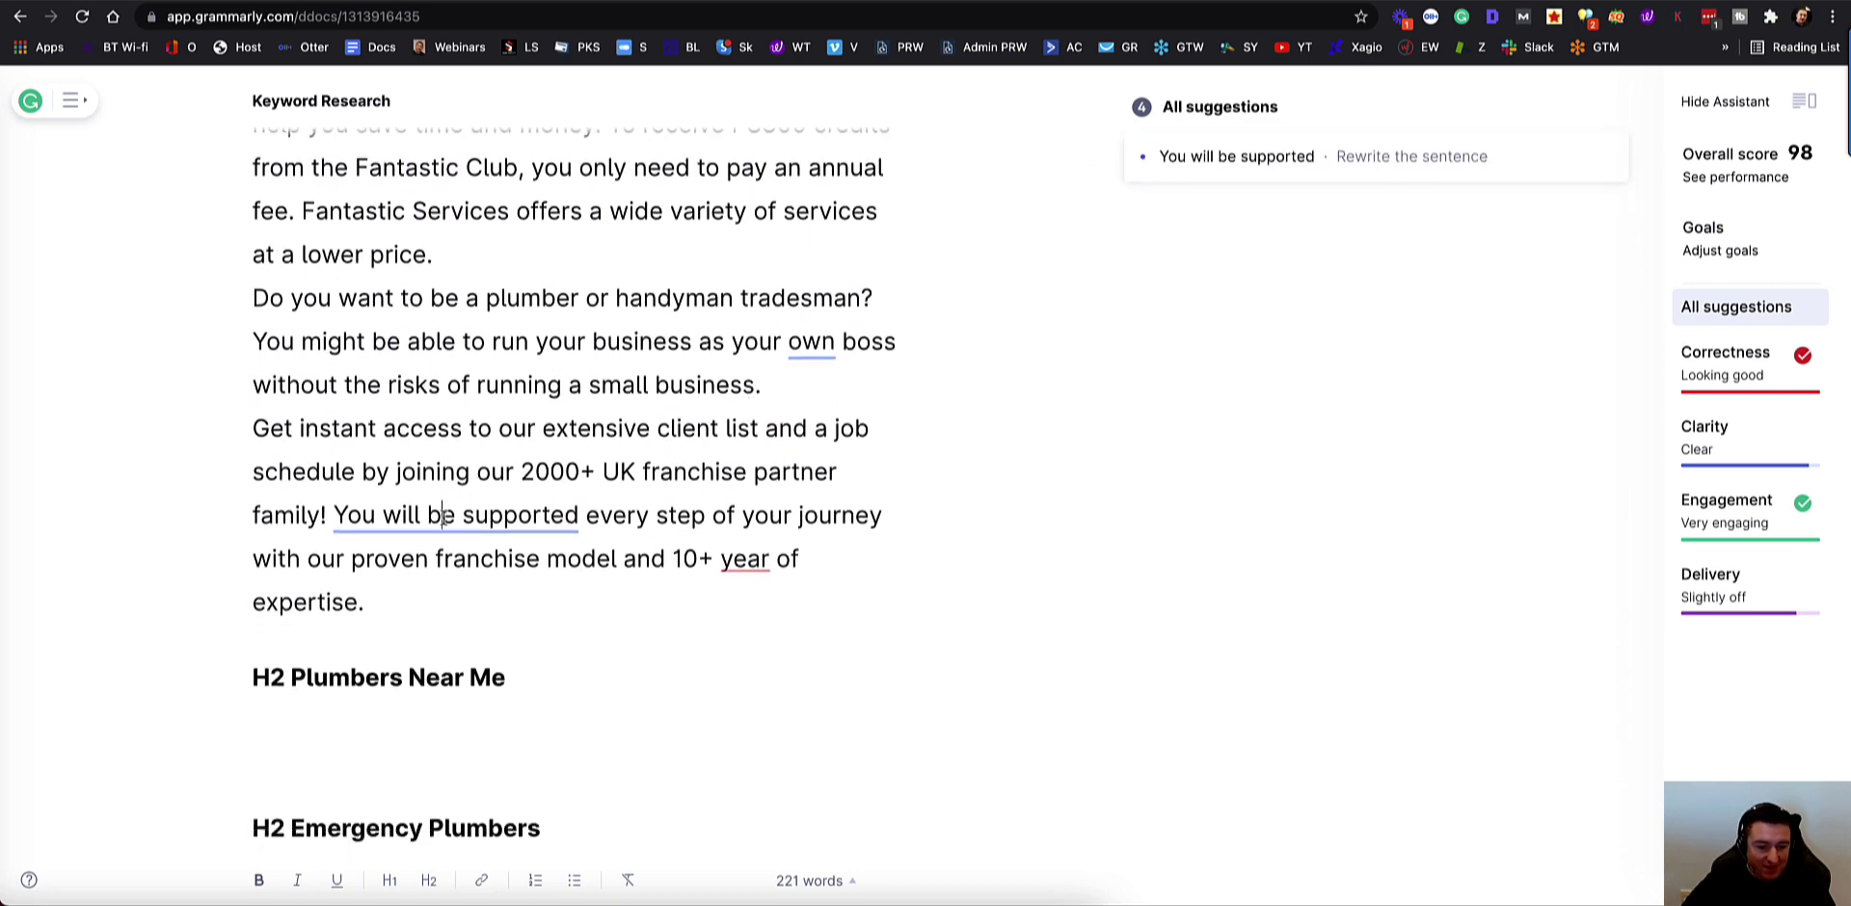
click(441, 515)
scroll(660, 487, down, 2)
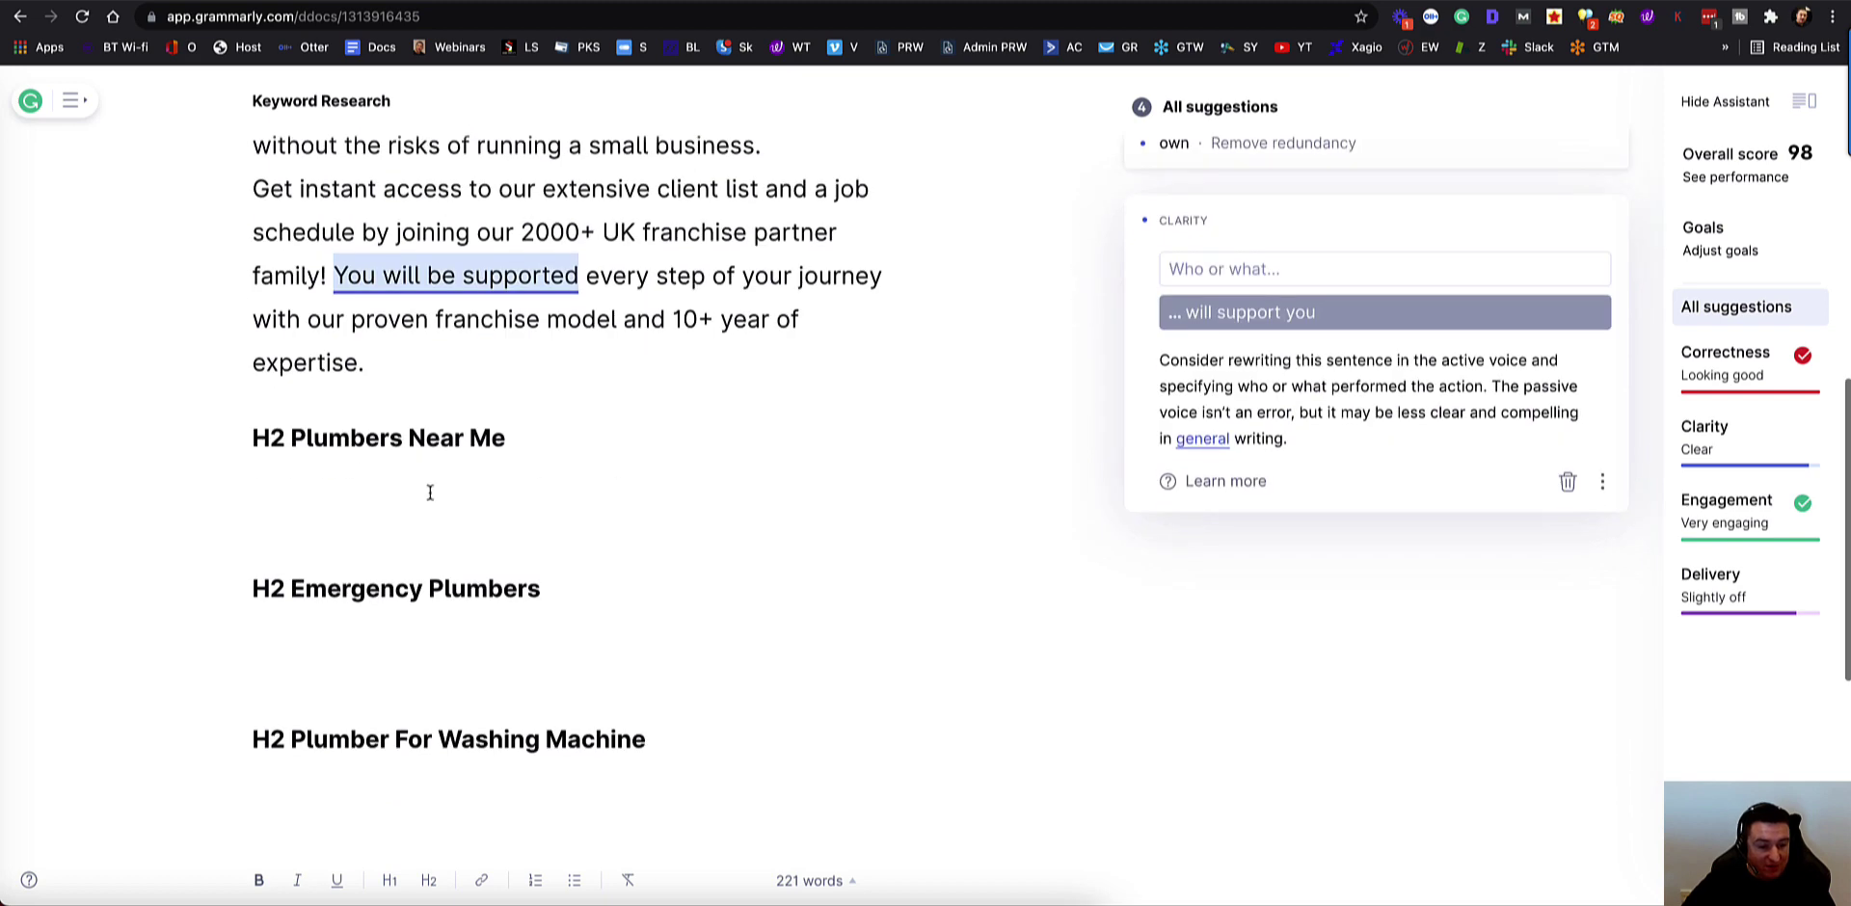
drag(291, 437, 518, 434)
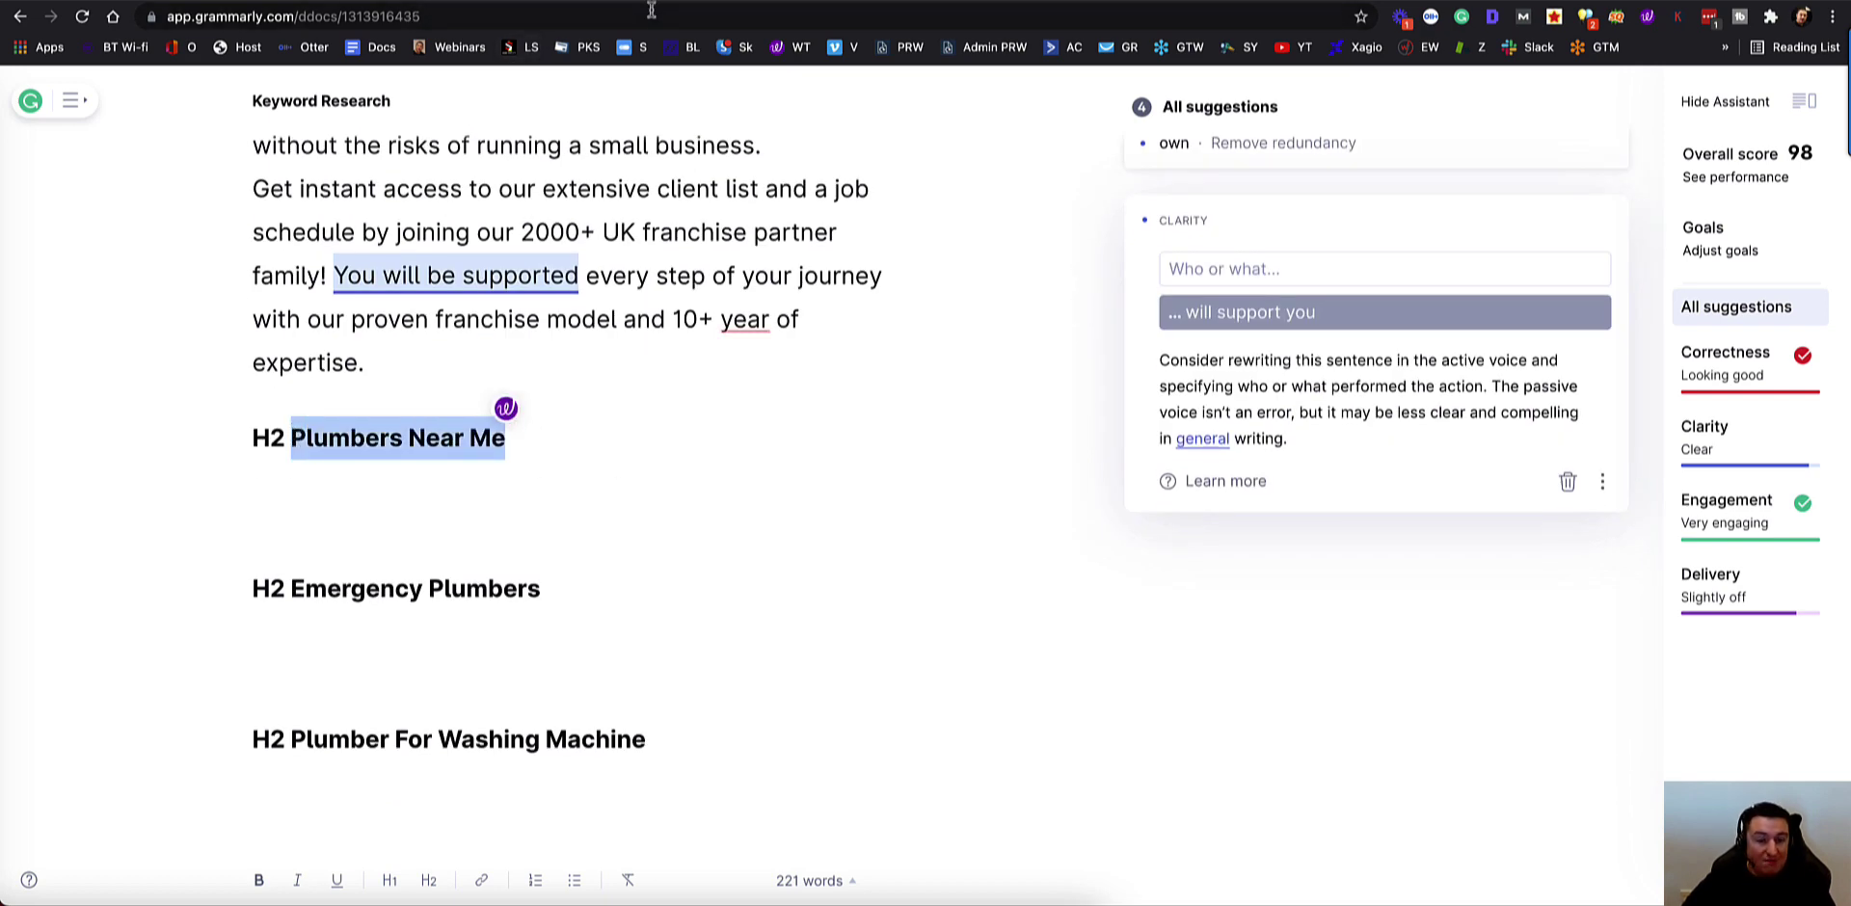
Step: In the Content view, change the keyword phrase to 'Plumbers Near Me' and fetch new scraped content
key(ctrl+shift+Tab)
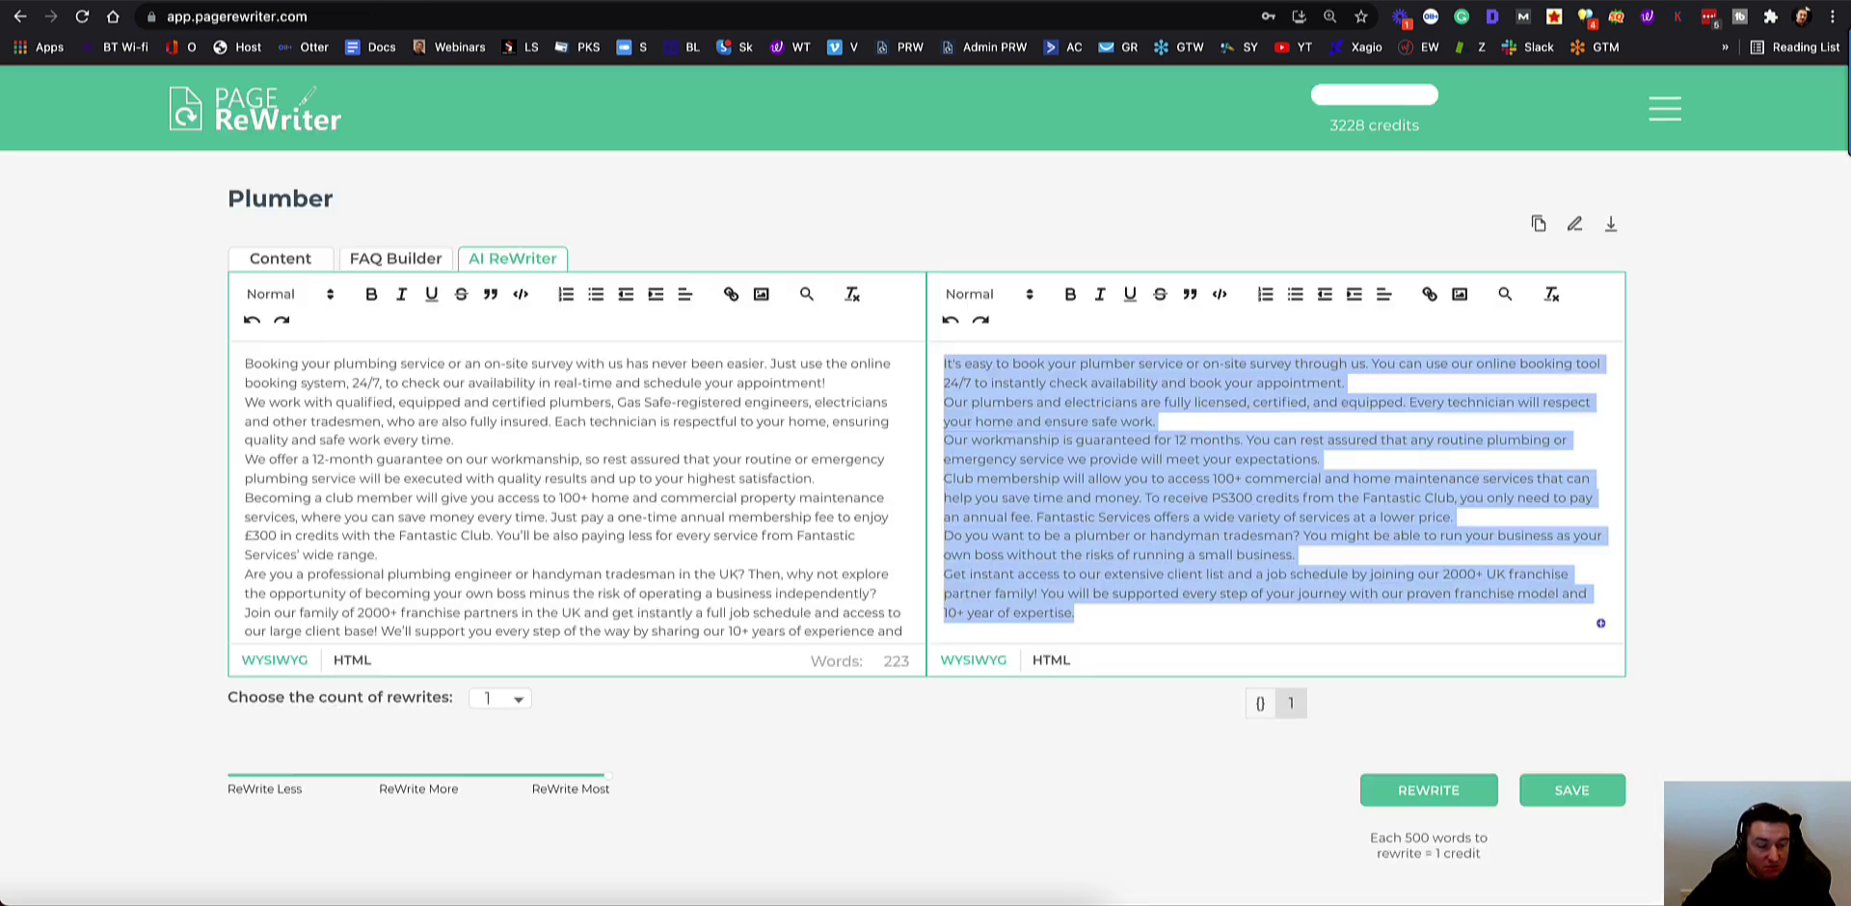
key(ctrl+shift+Tab)
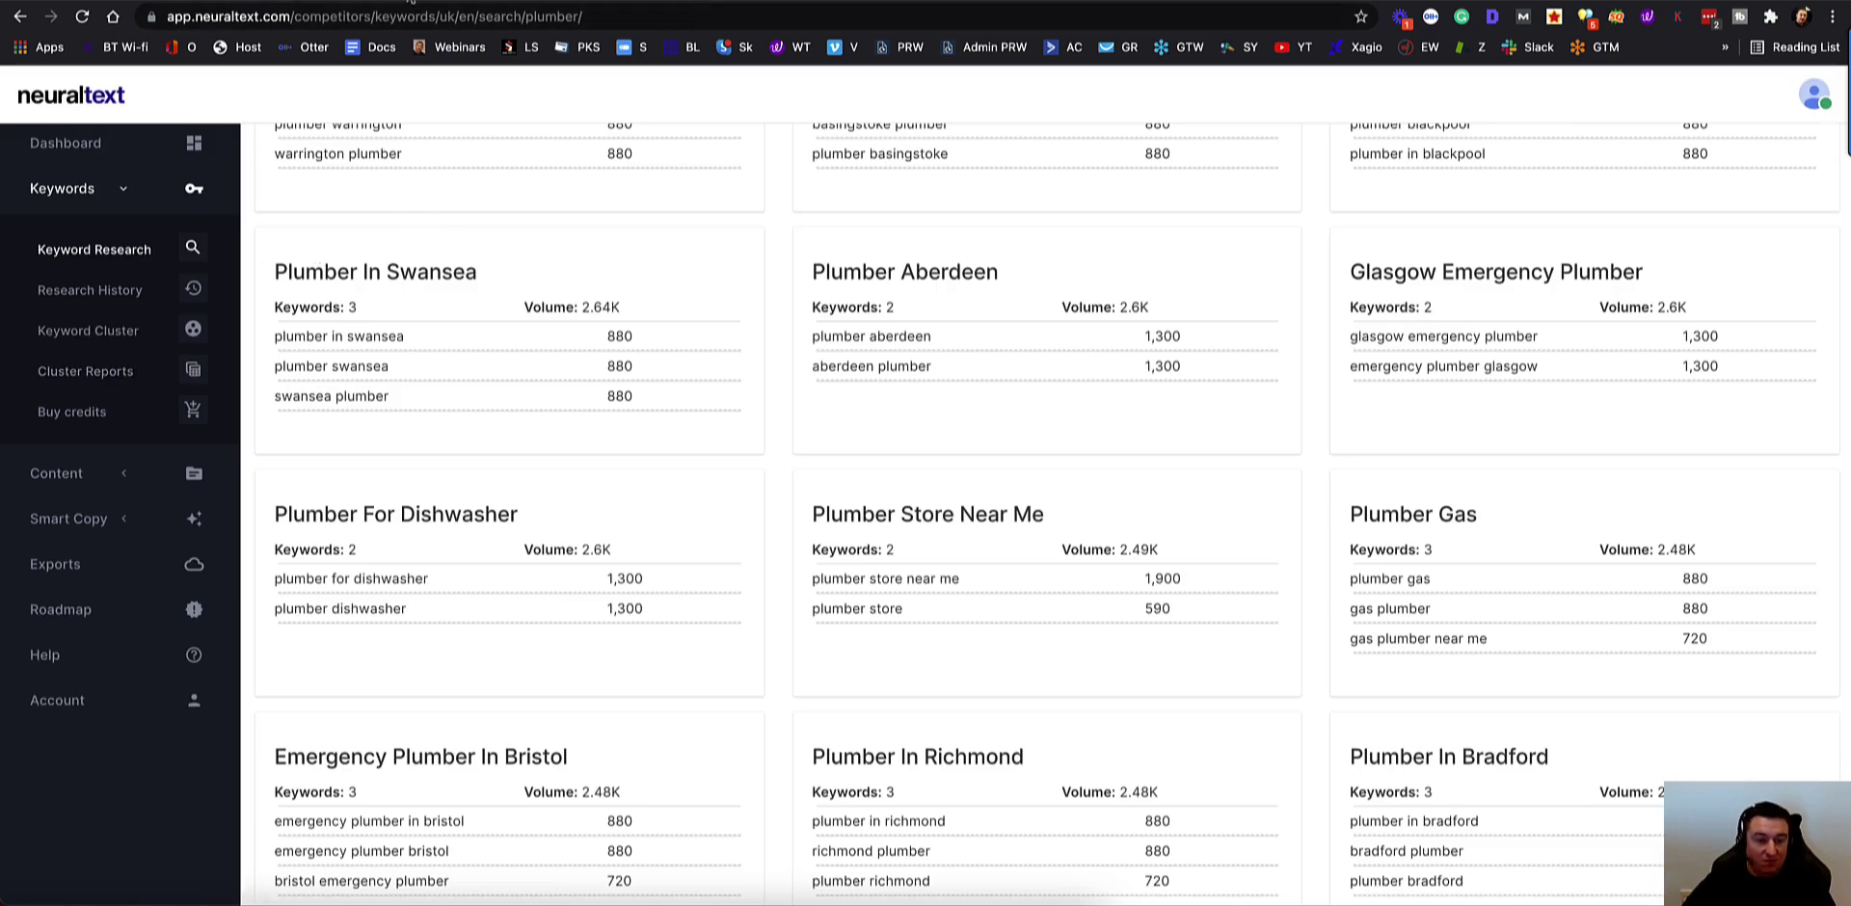
key(ctrl+Tab)
click(297, 253)
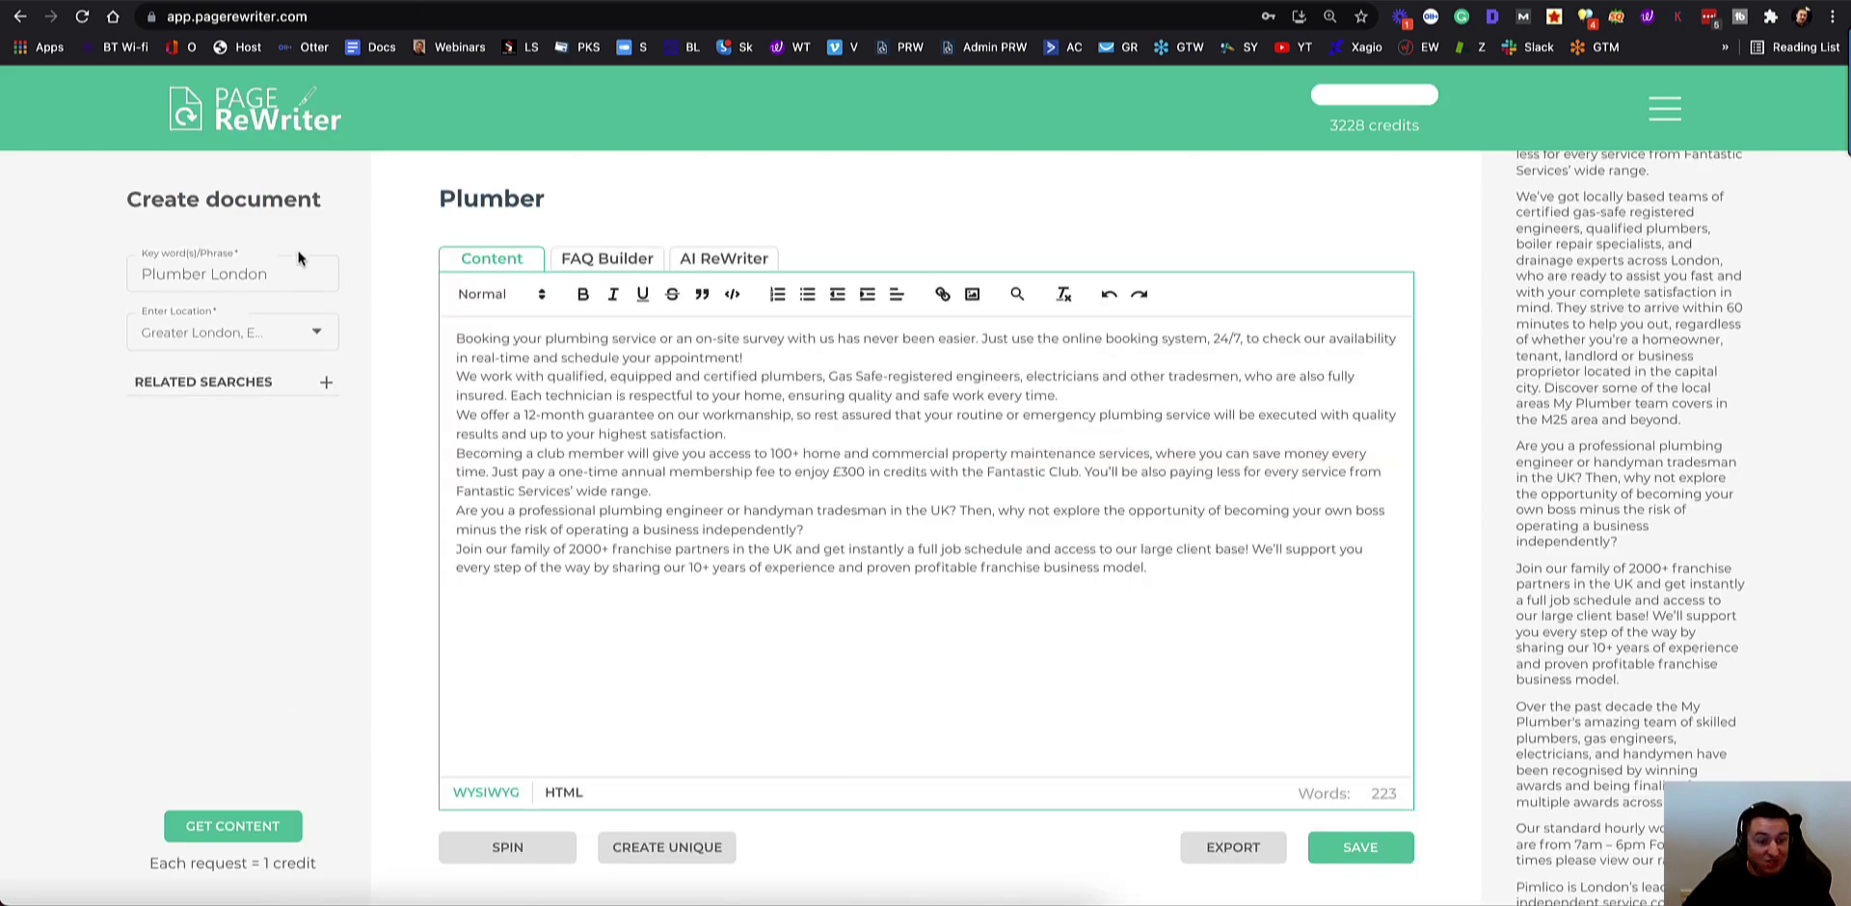
click(261, 275)
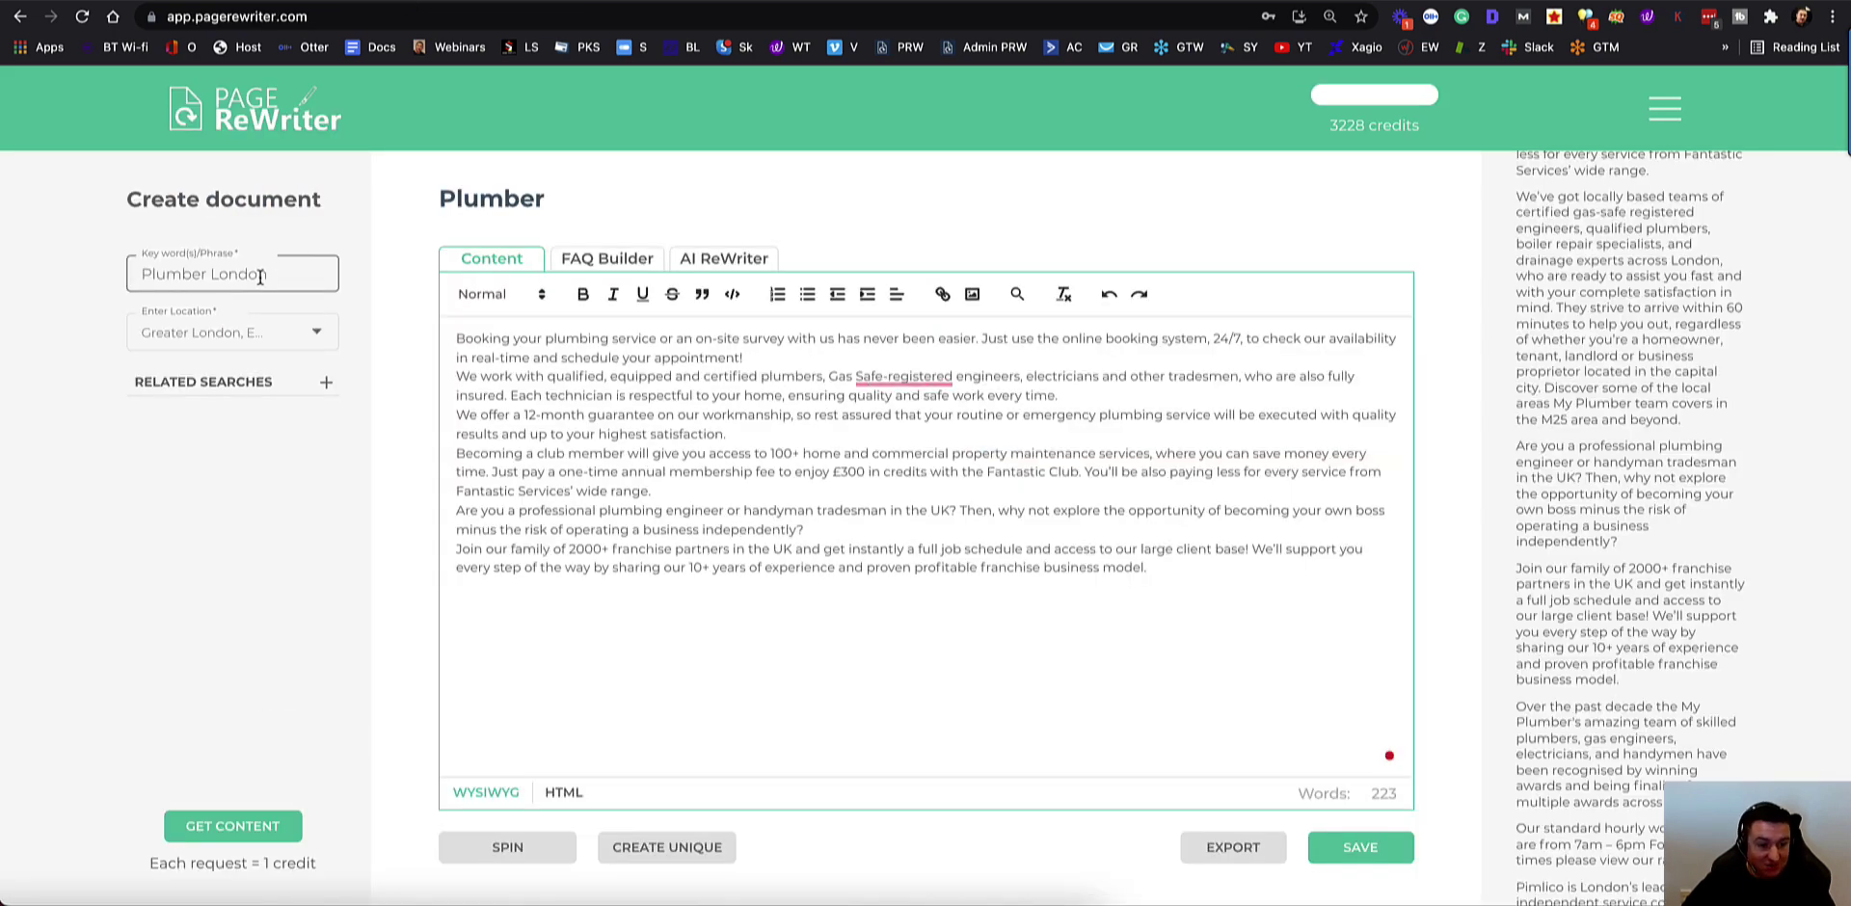
double_click(168, 278)
text(Plumbers Near Me)
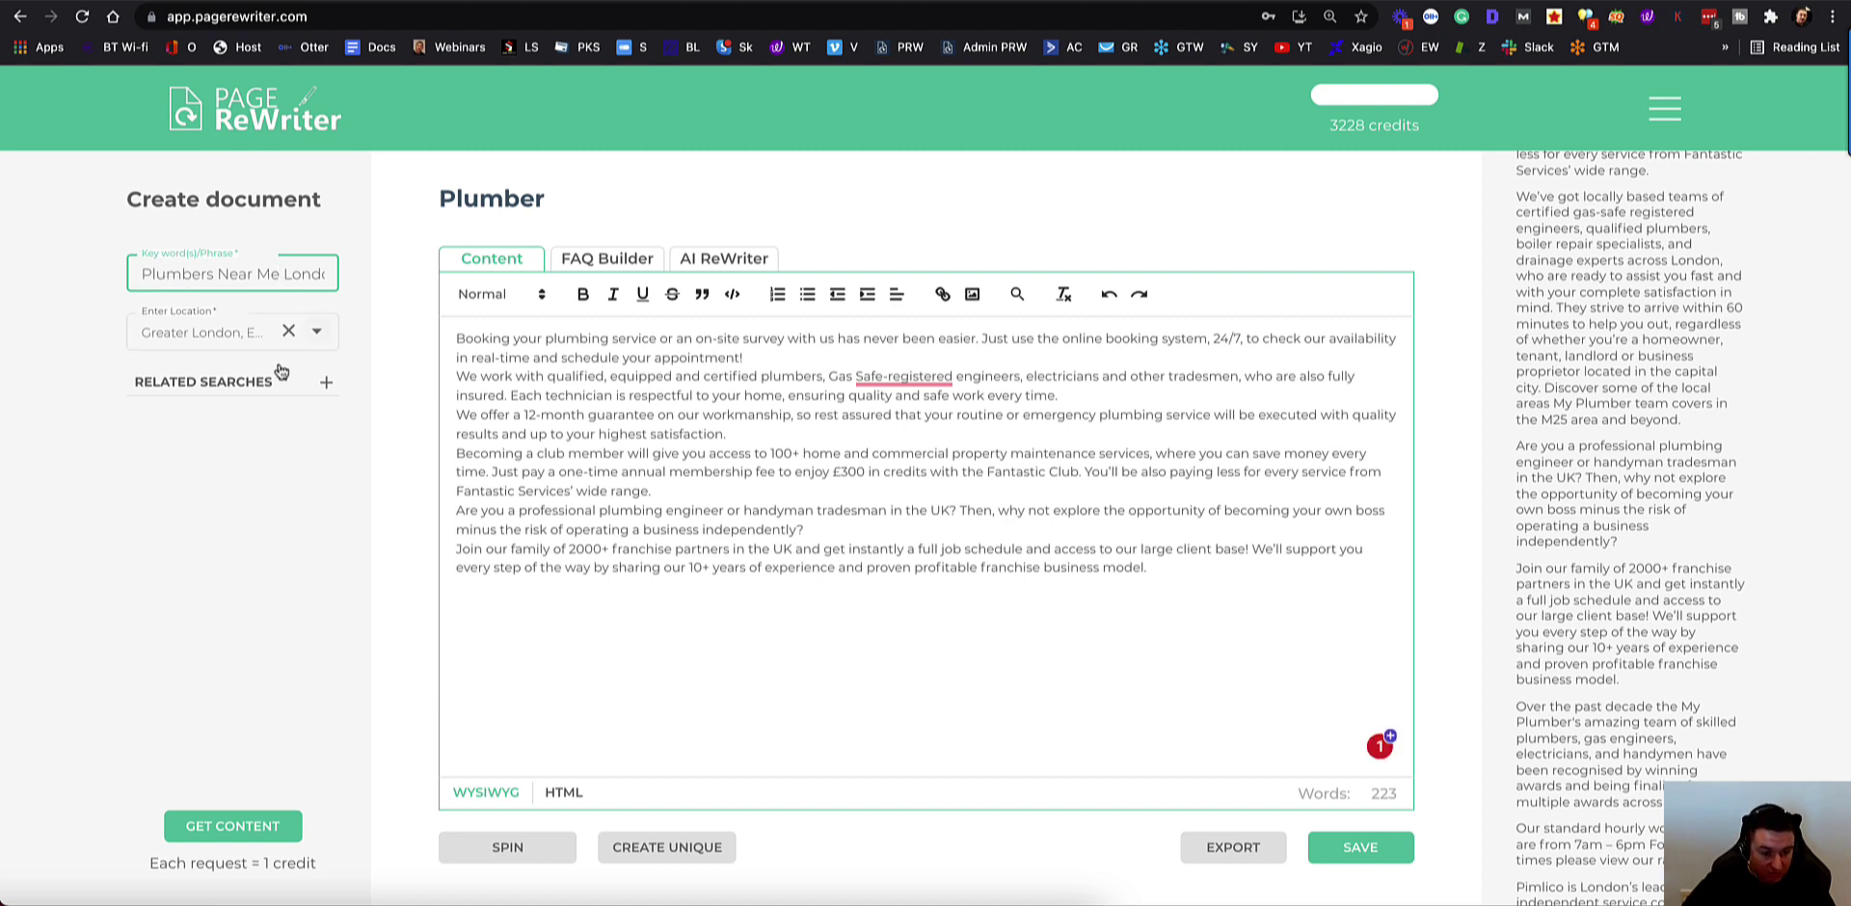
click(206, 827)
Step: Replace the old content with the new scraped results and delete the old article text
click(989, 533)
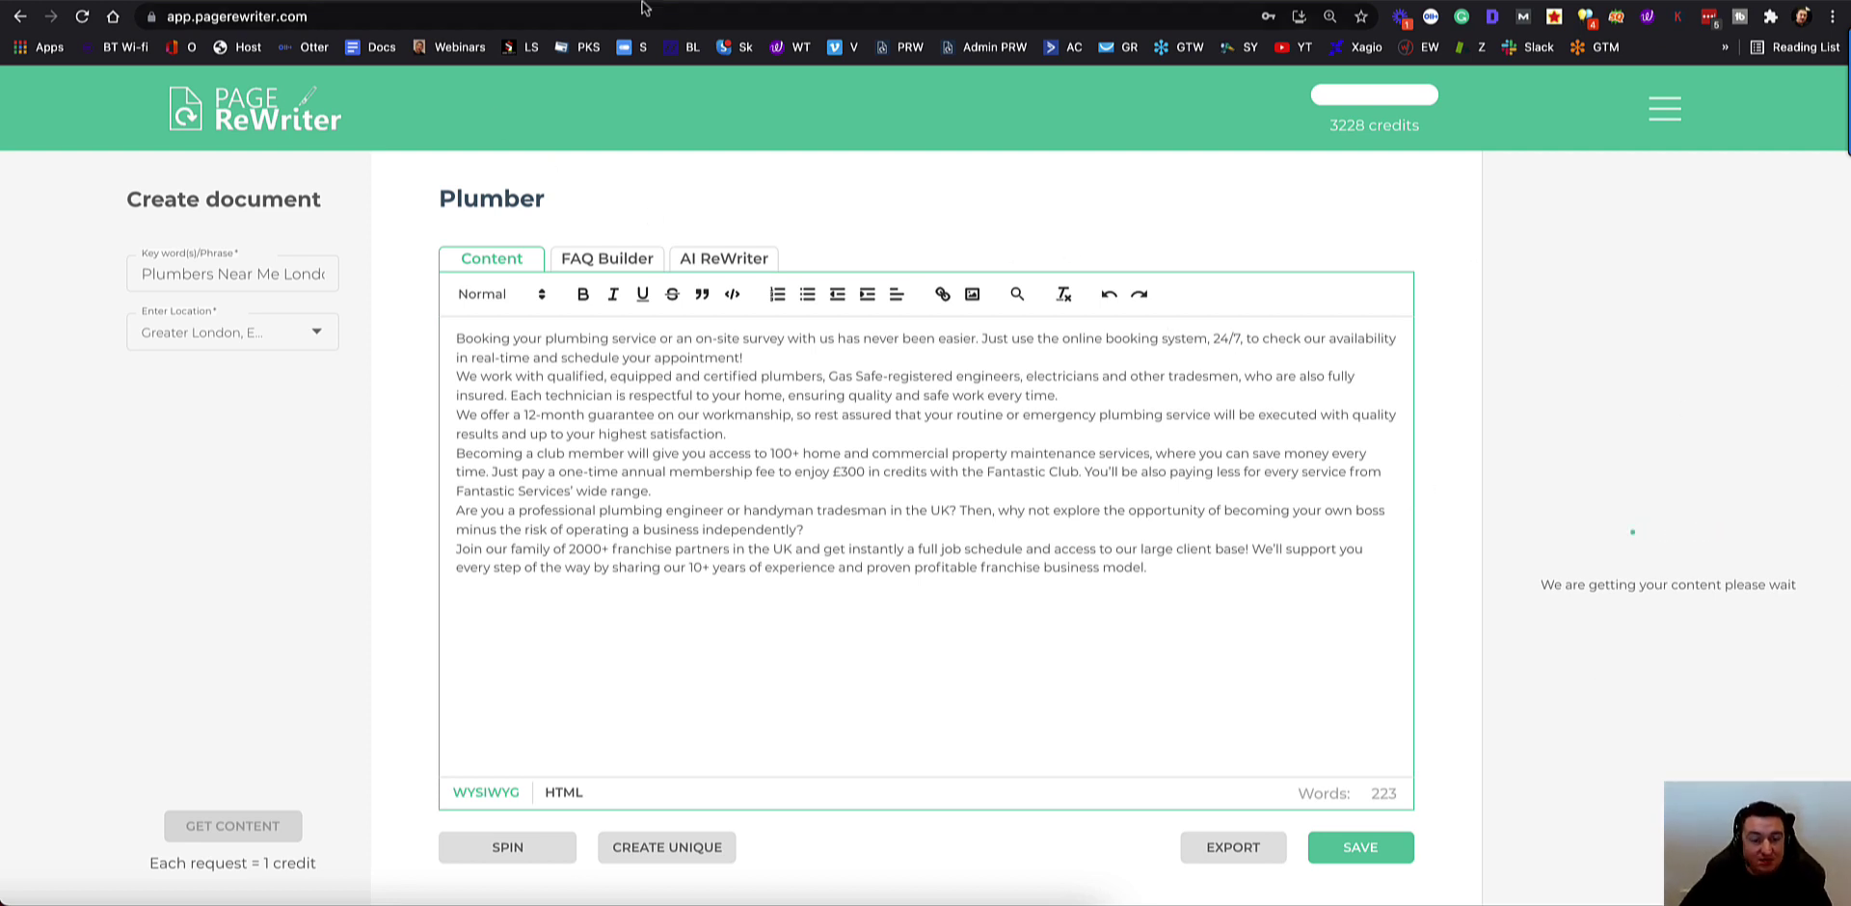
drag(1174, 565, 455, 235)
key(BackSpace)
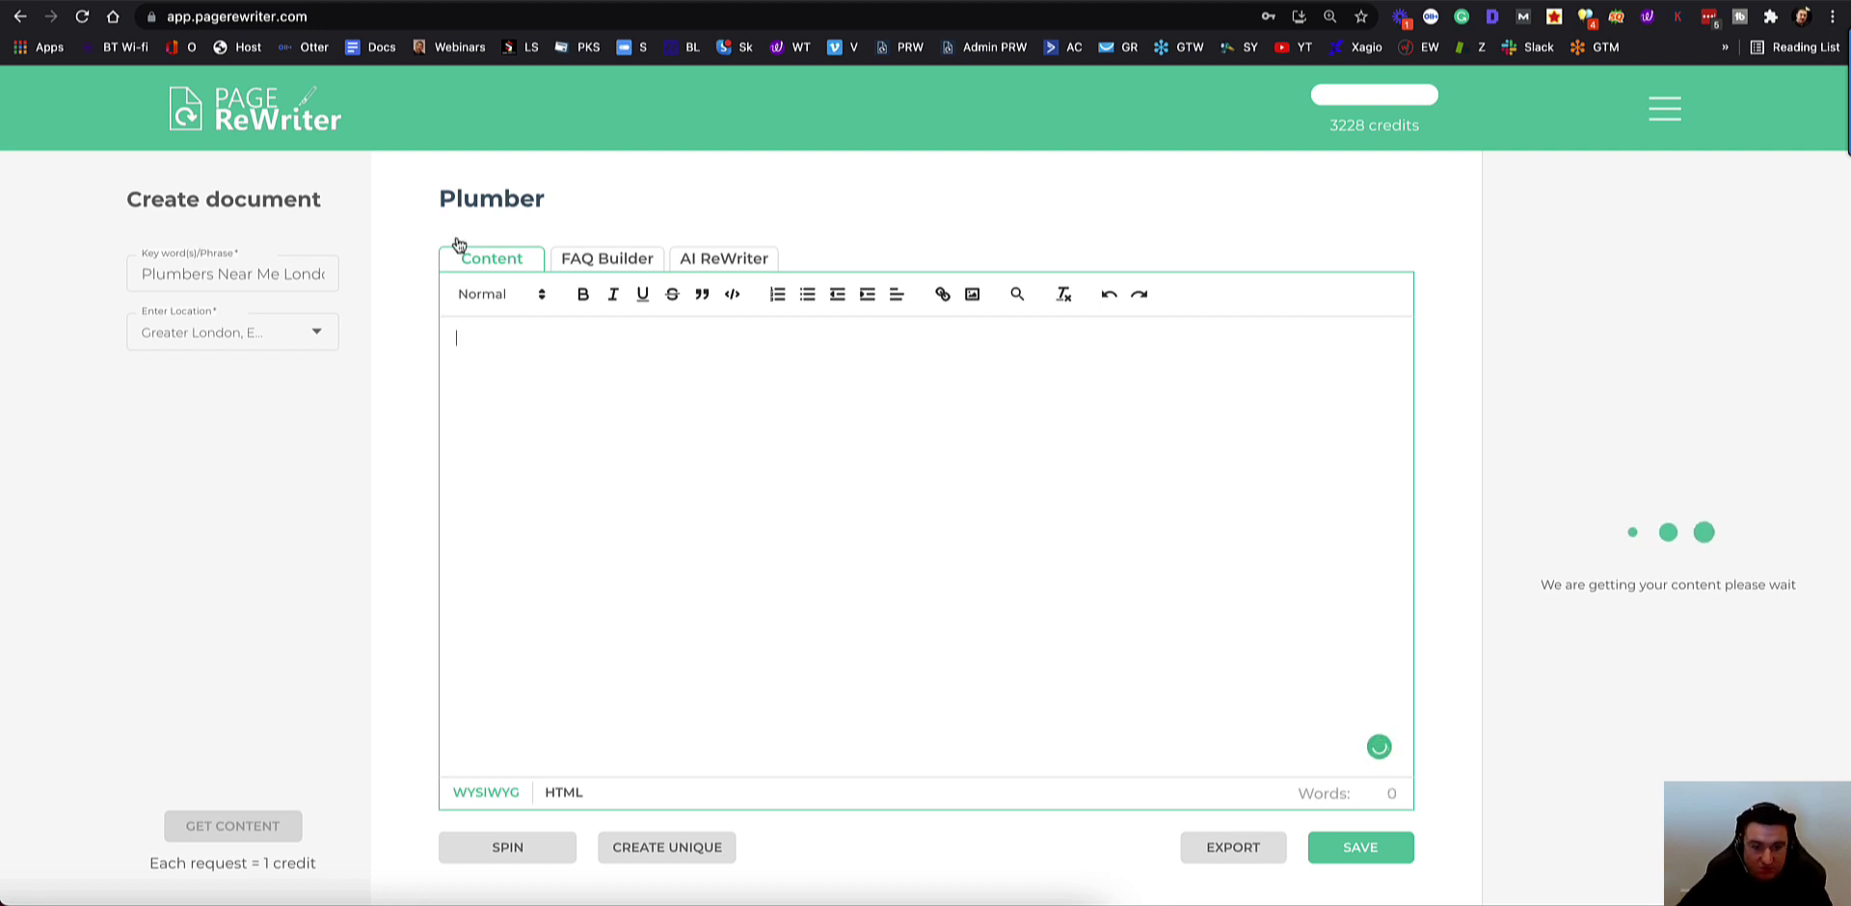
Step: Look through the FAQ Builder and AI ReWriter views, ending back on Content
click(627, 259)
click(721, 259)
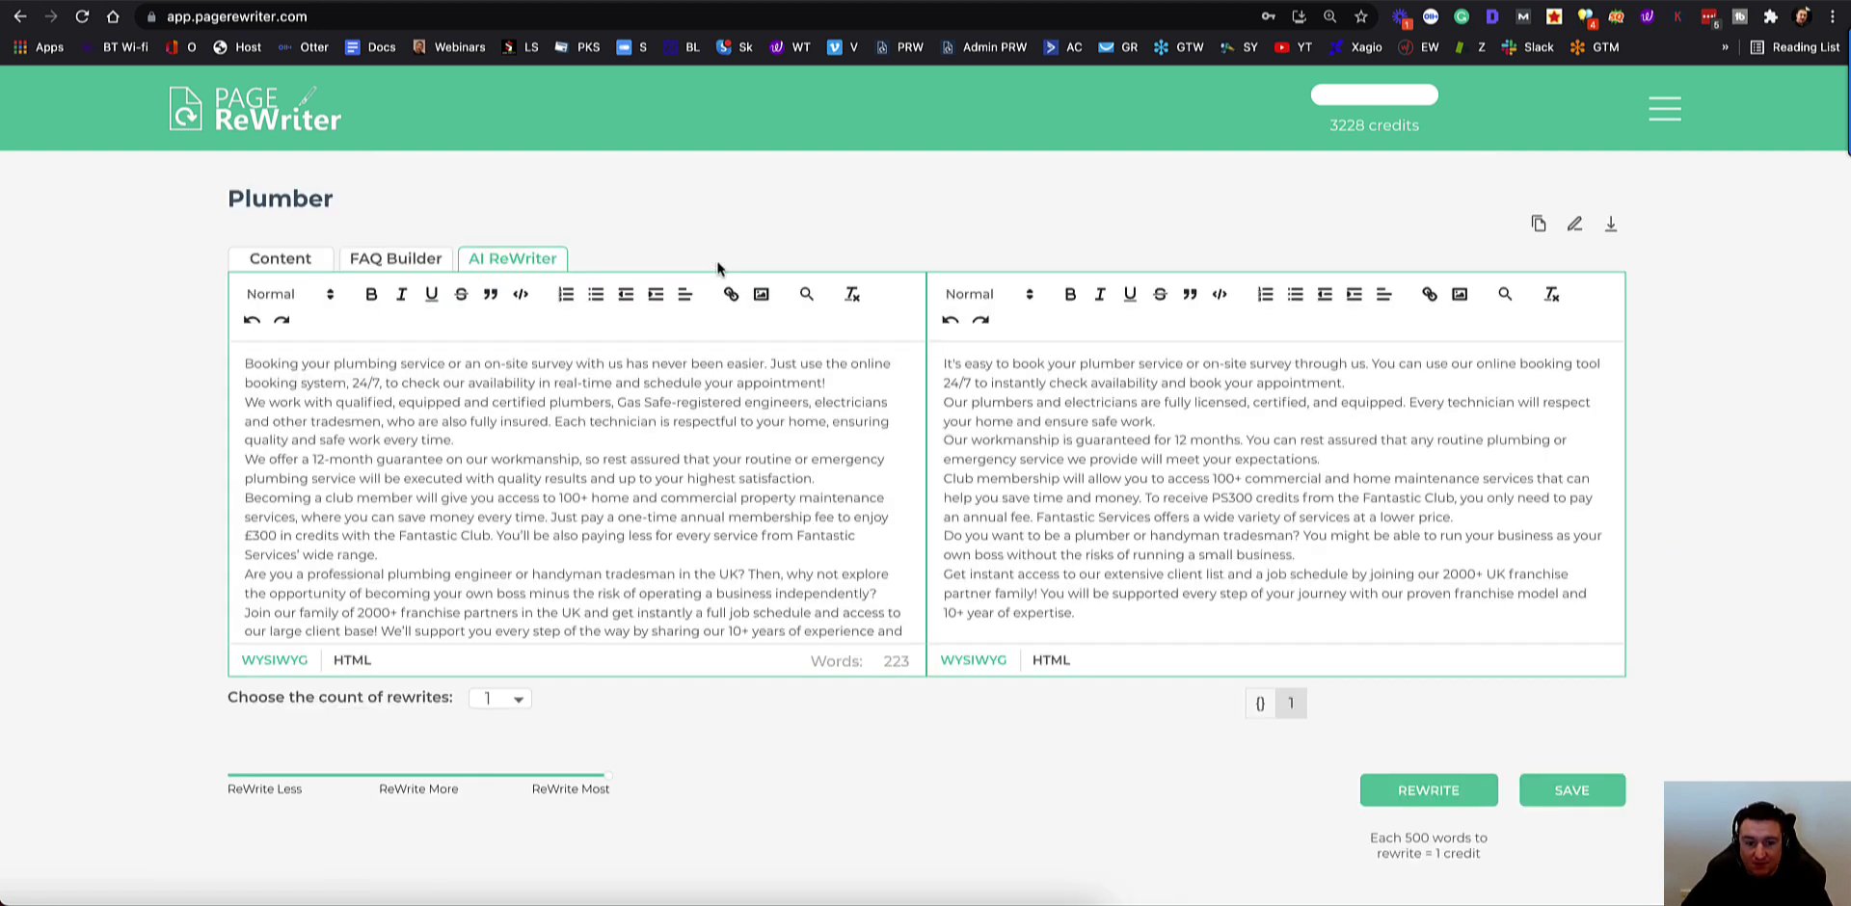
click(278, 259)
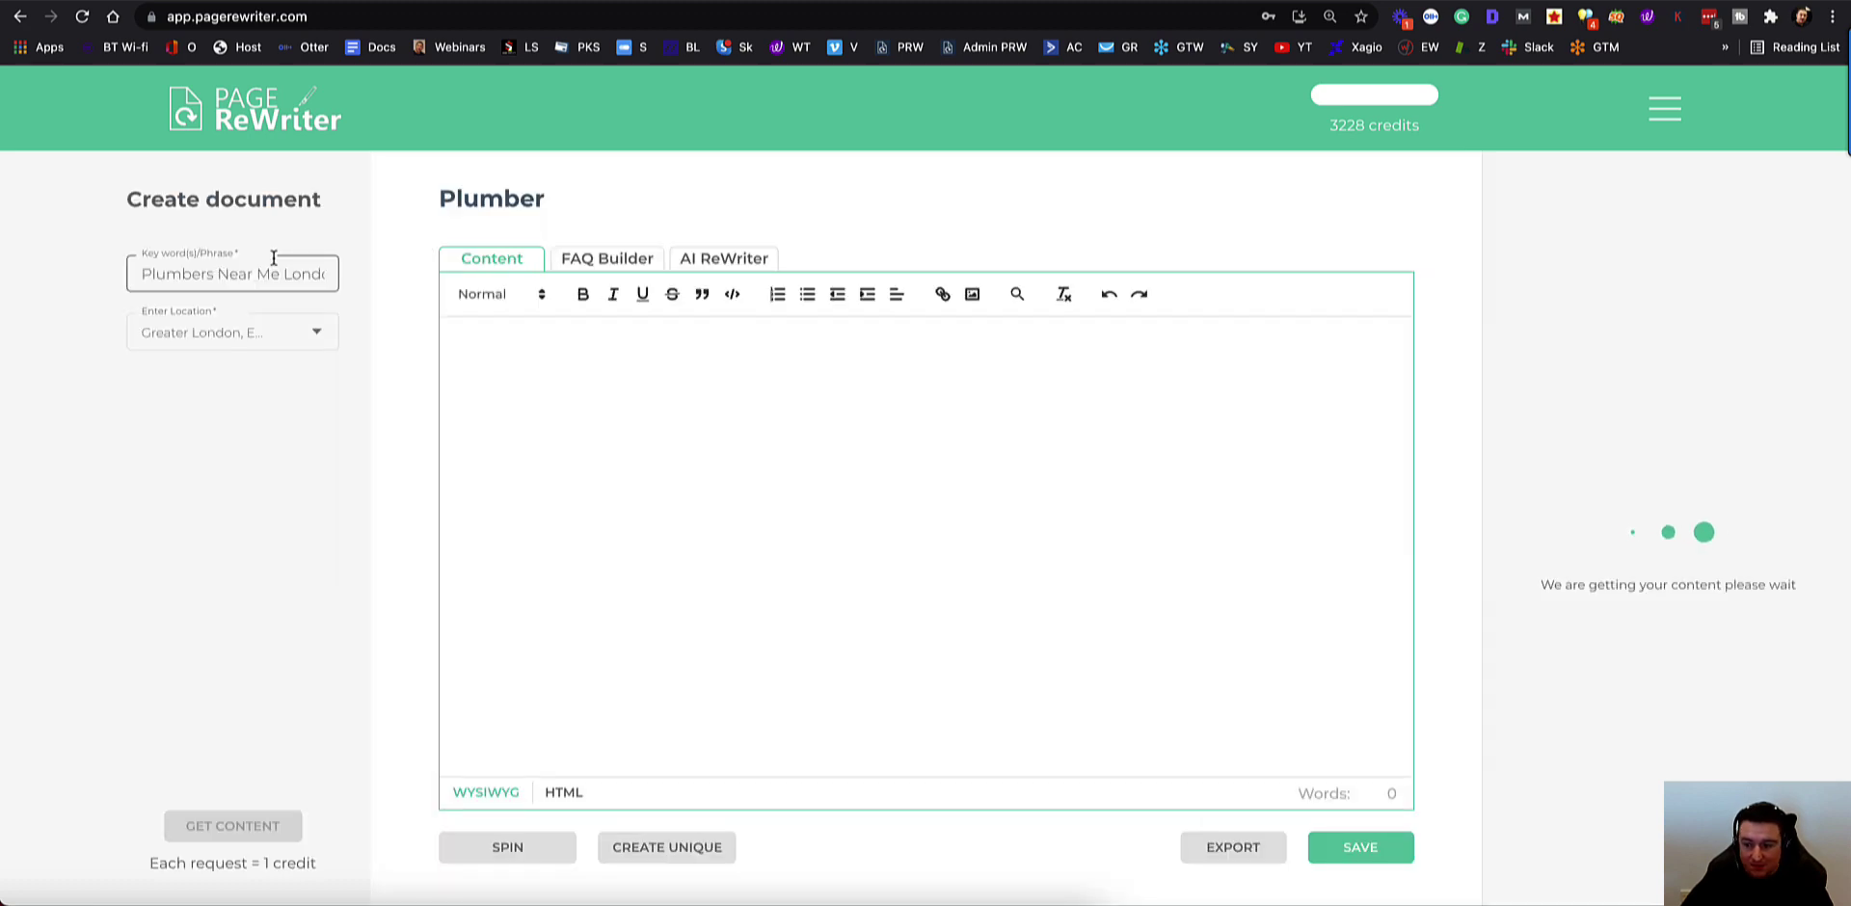
click(724, 258)
click(389, 266)
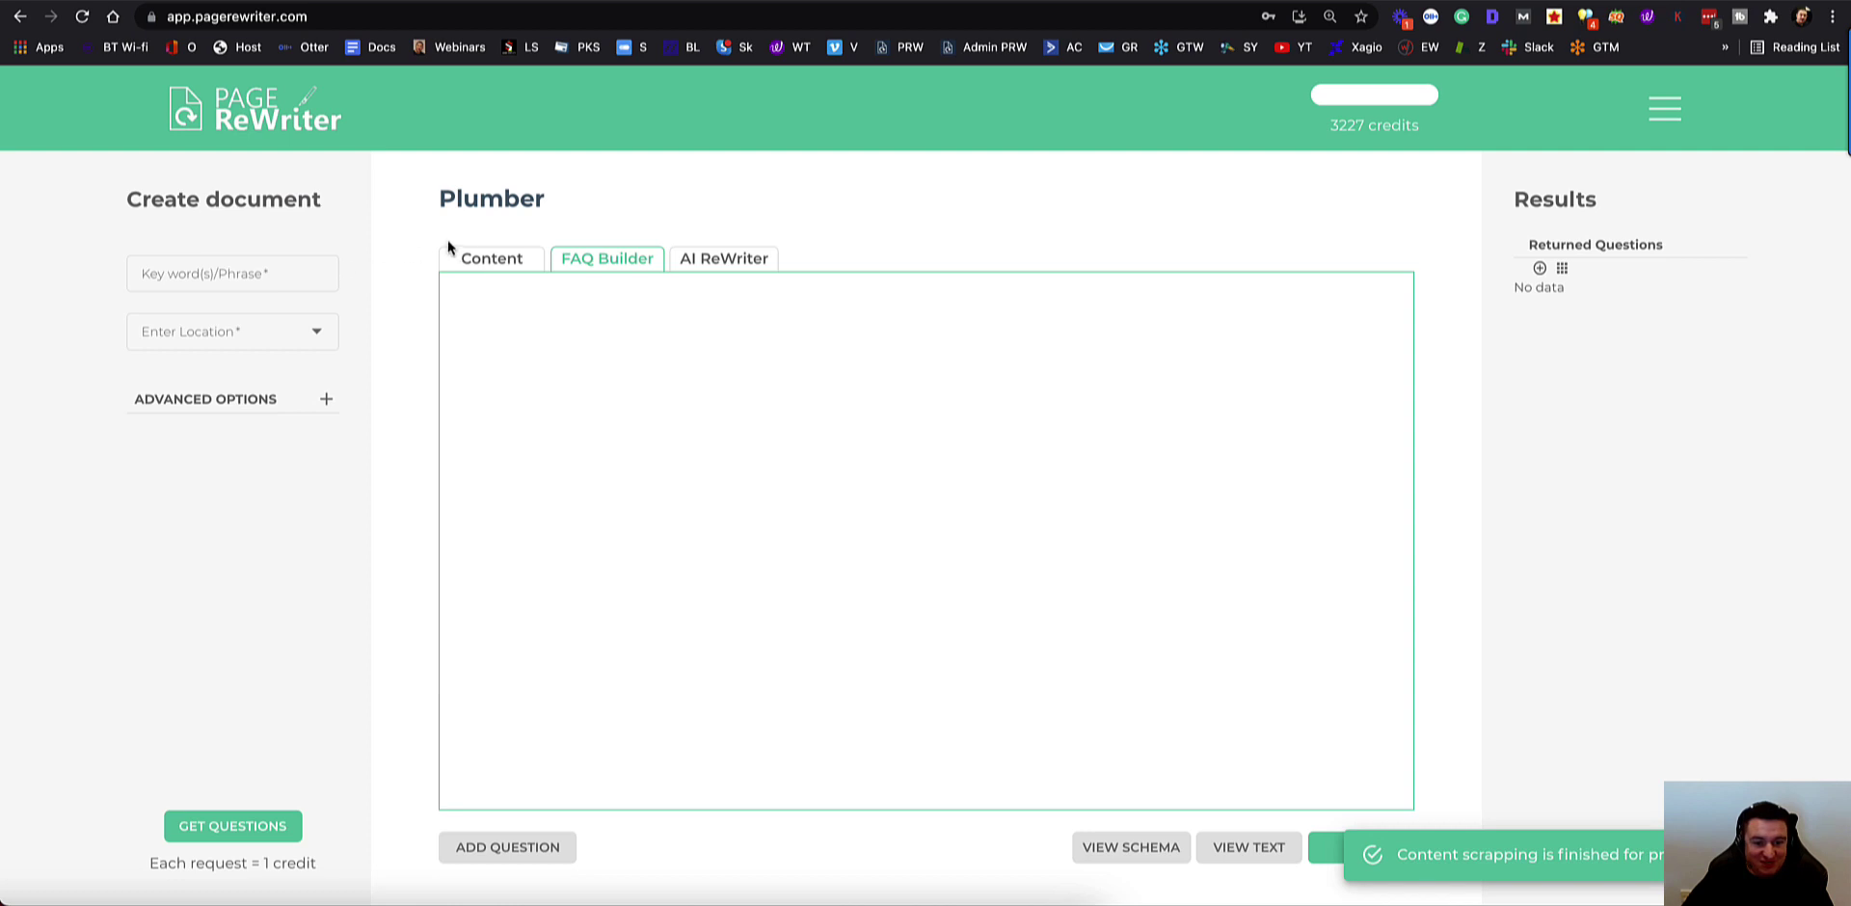
click(490, 258)
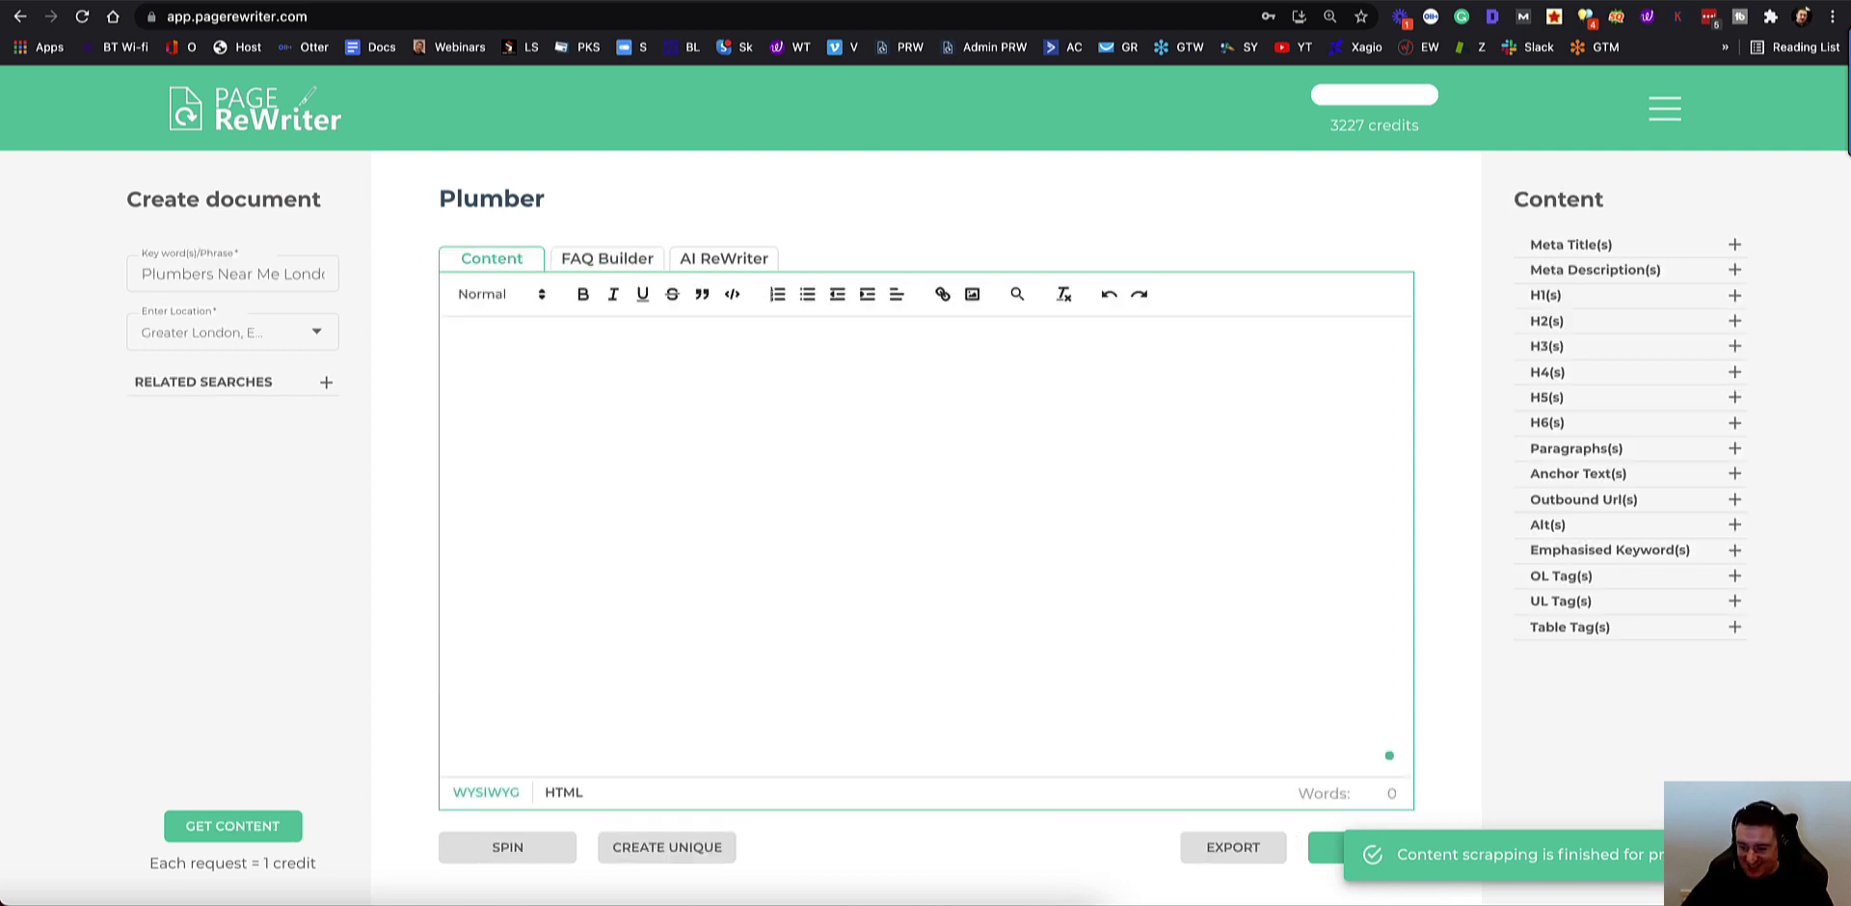
Step: Insert the trader-profile, Nathan review, Sandhurst Plumbing, 'great job' and 'Repifix remains open' paragraphs
click(1733, 449)
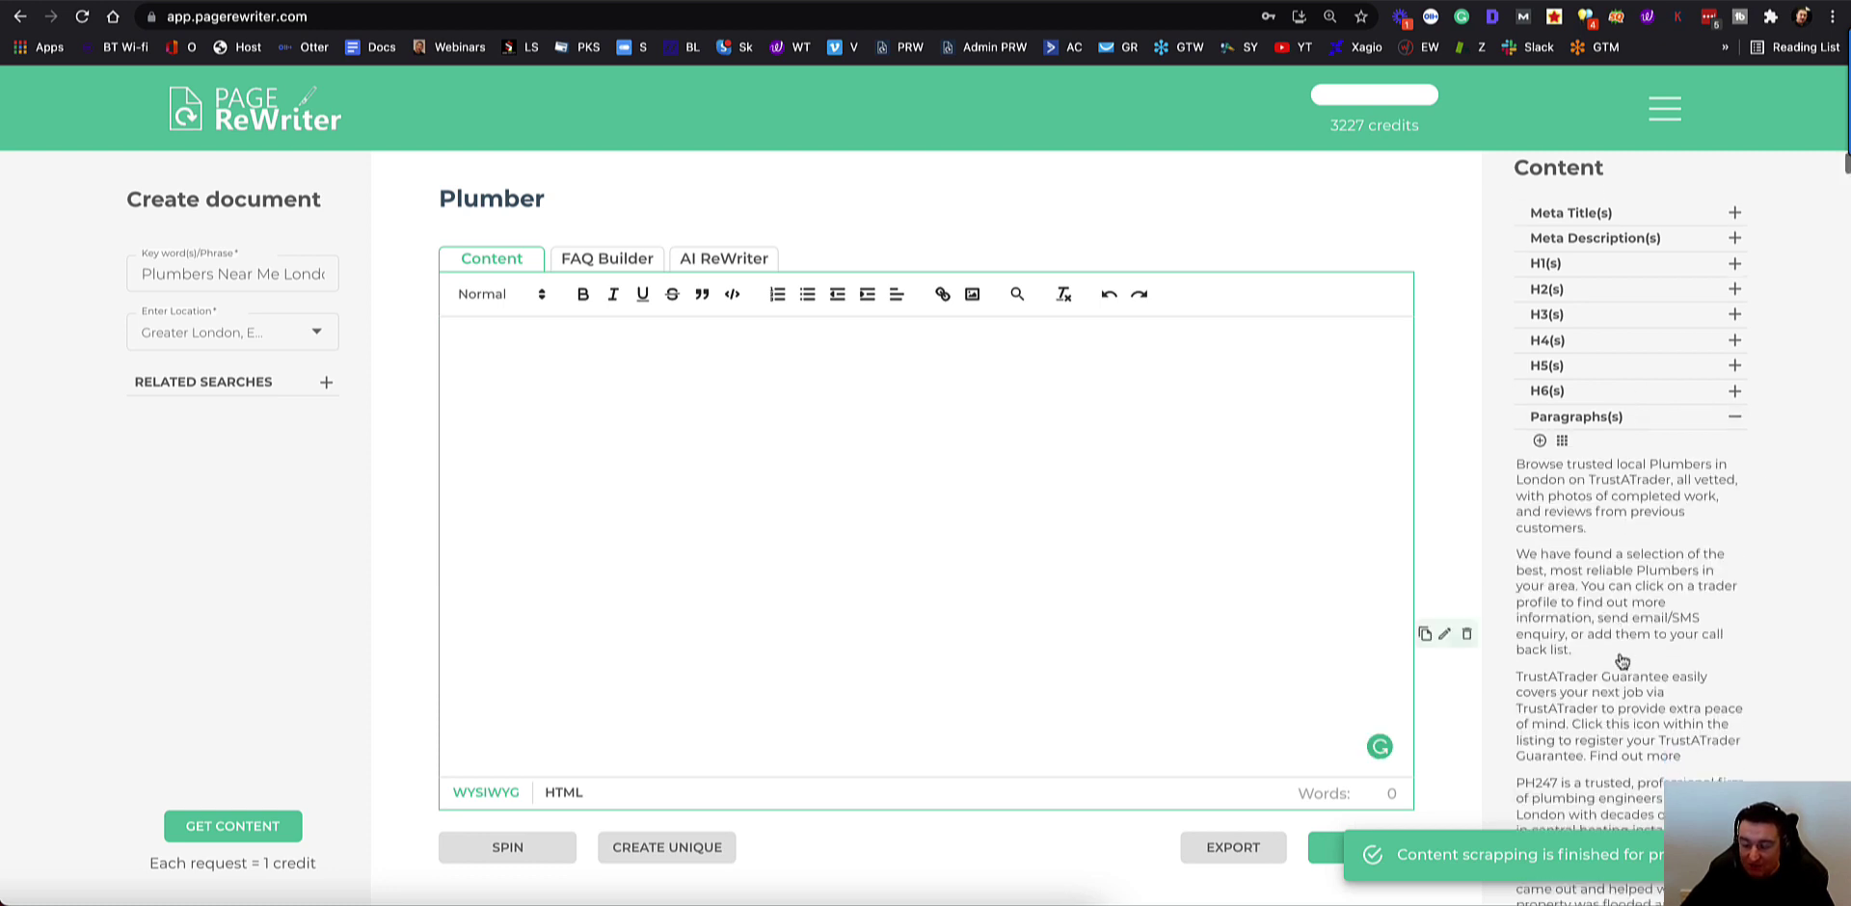
scroll(1600, 502, down, 3)
click(1592, 417)
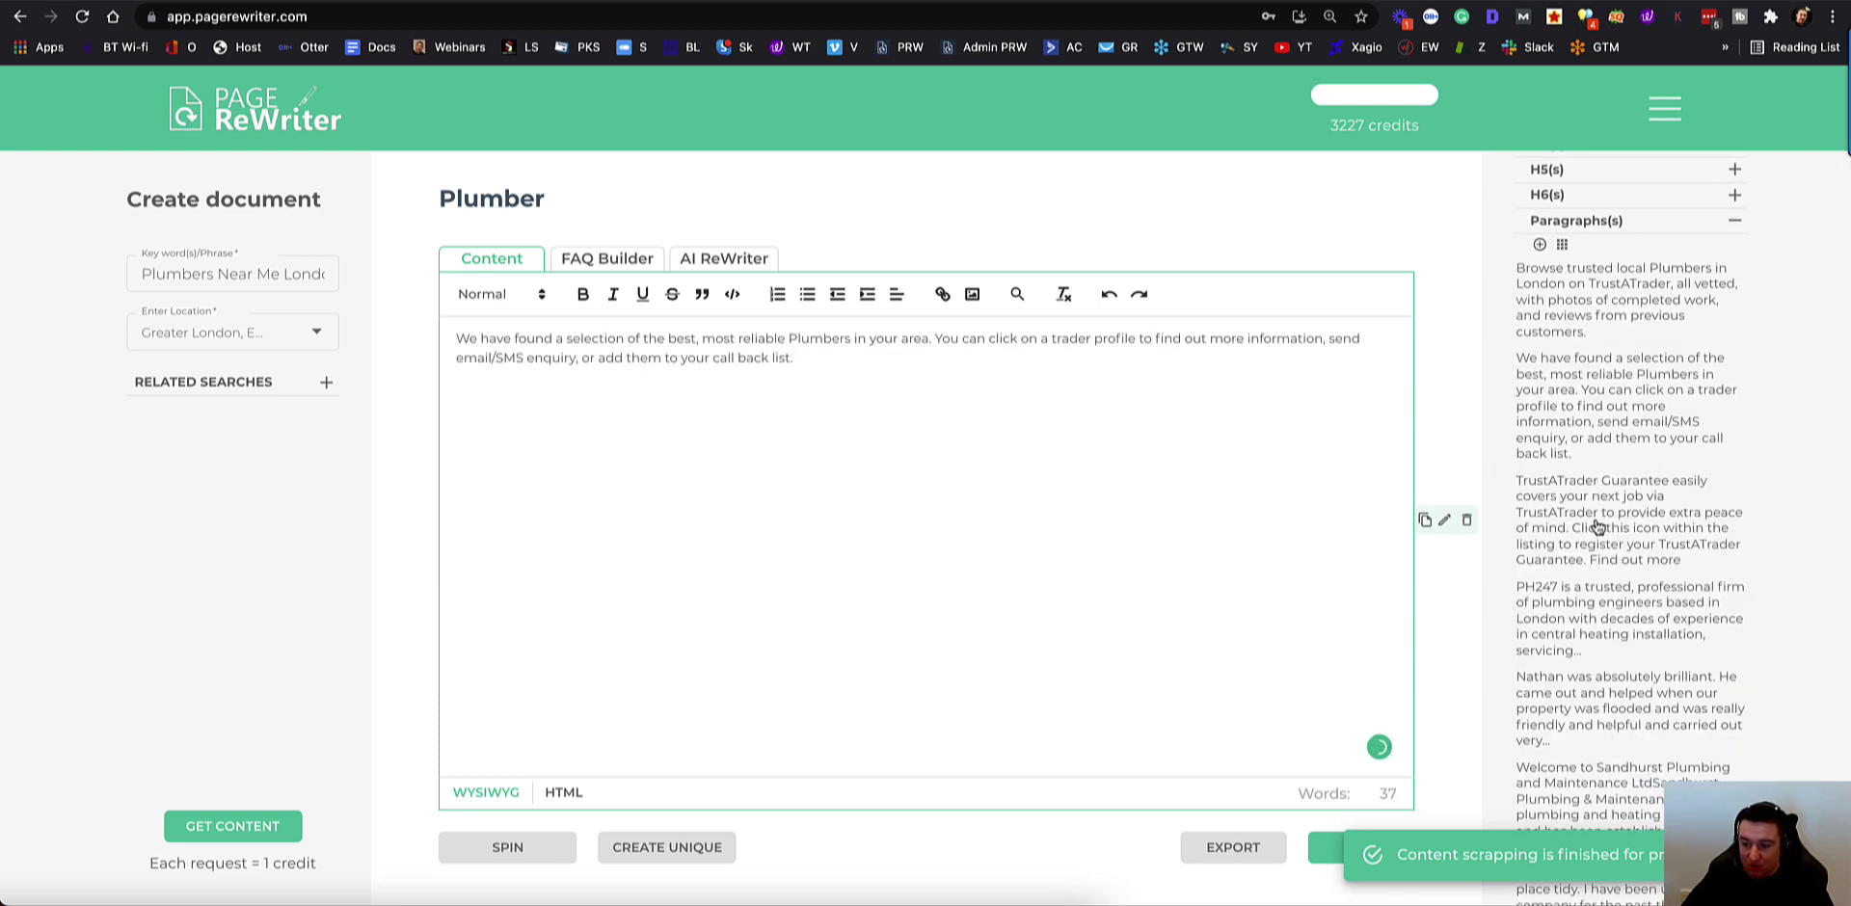
scroll(1584, 525, down, 1)
scroll(1583, 525, down, 3)
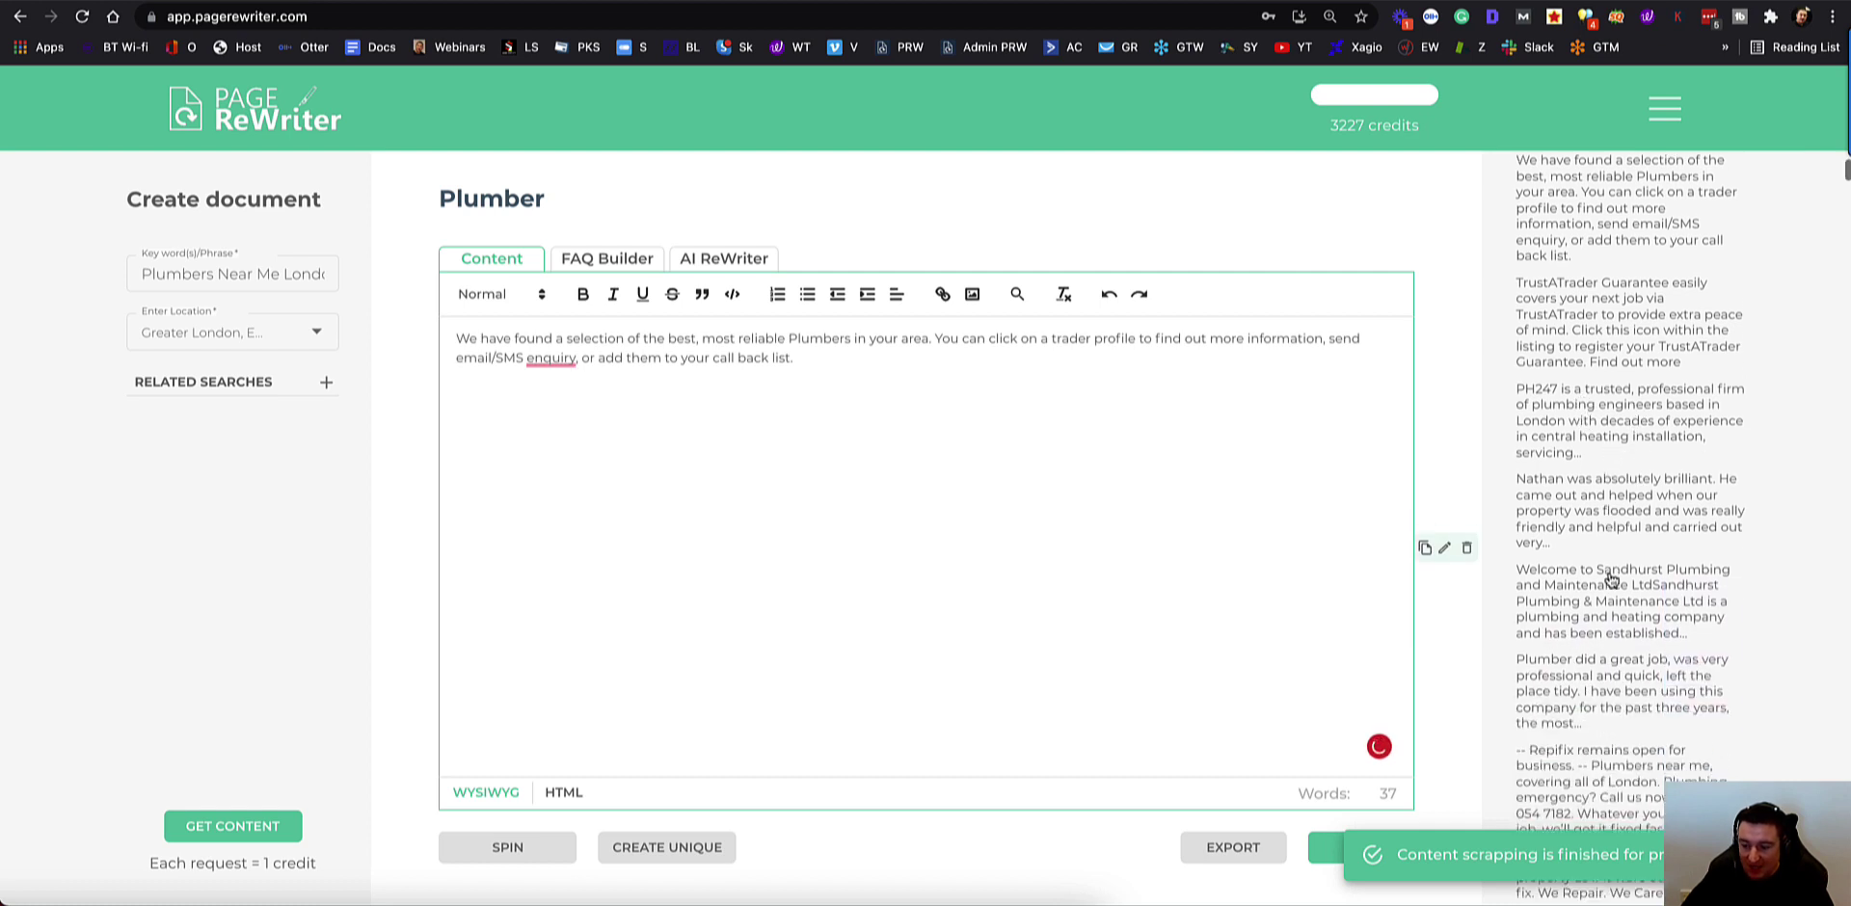
click(1584, 497)
click(1591, 555)
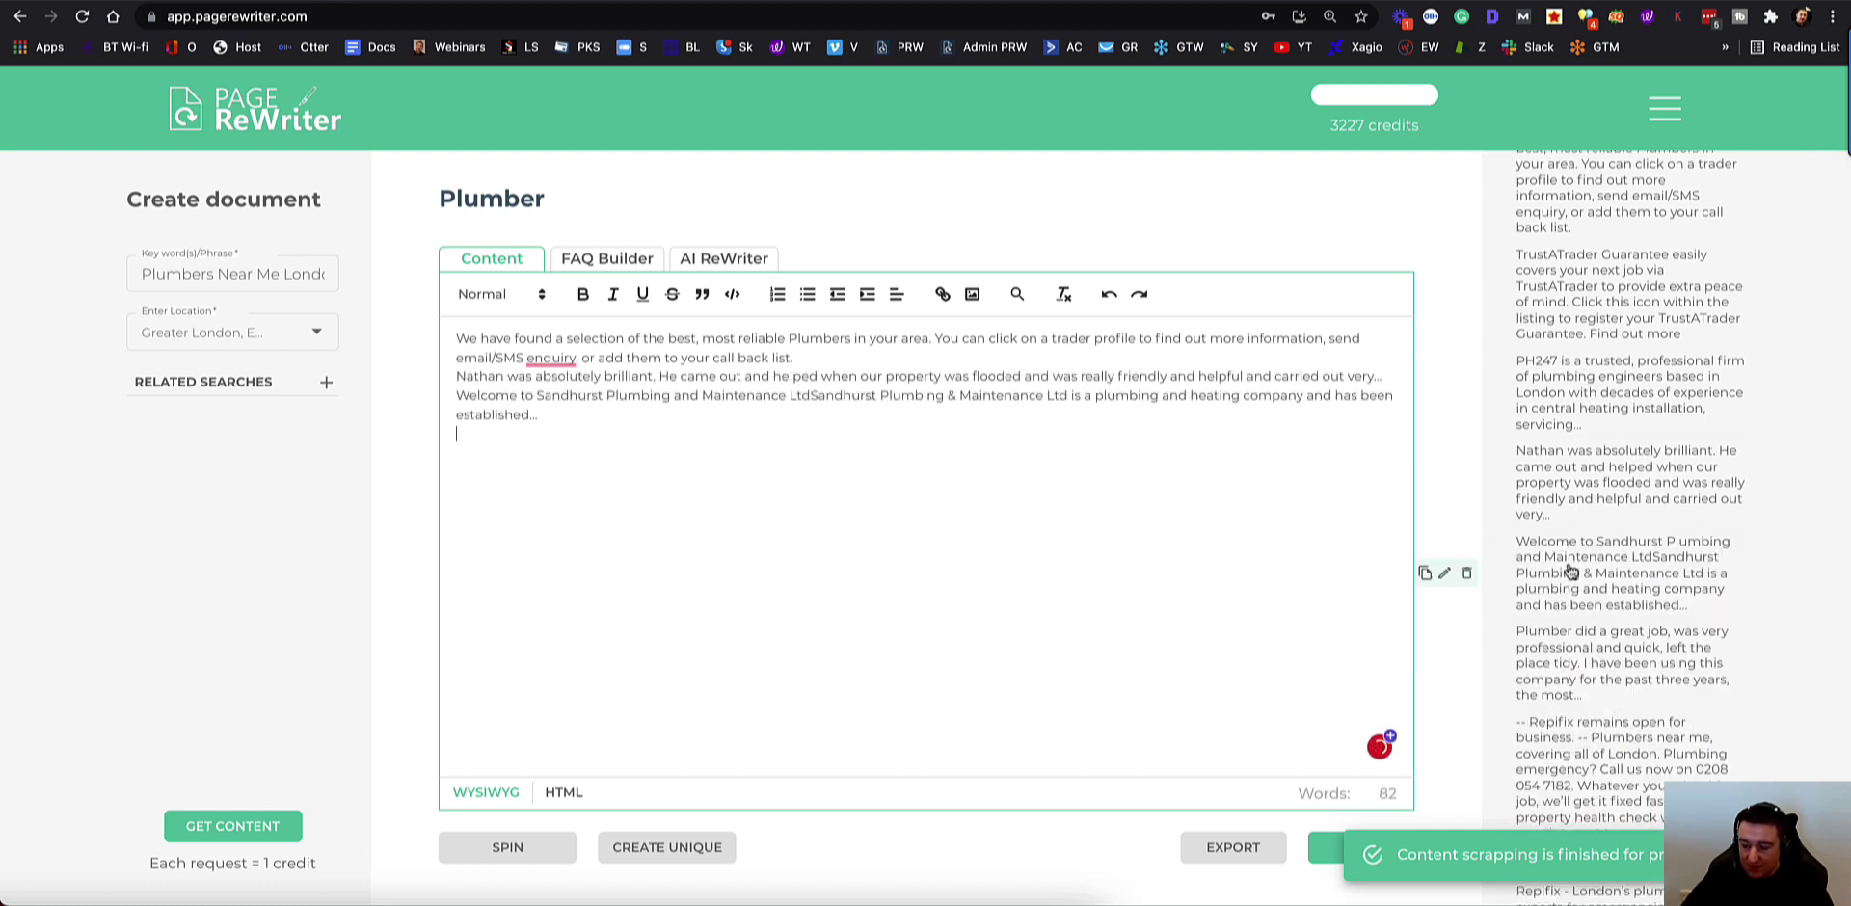
scroll(1584, 525, down, 3)
click(1576, 516)
click(1553, 586)
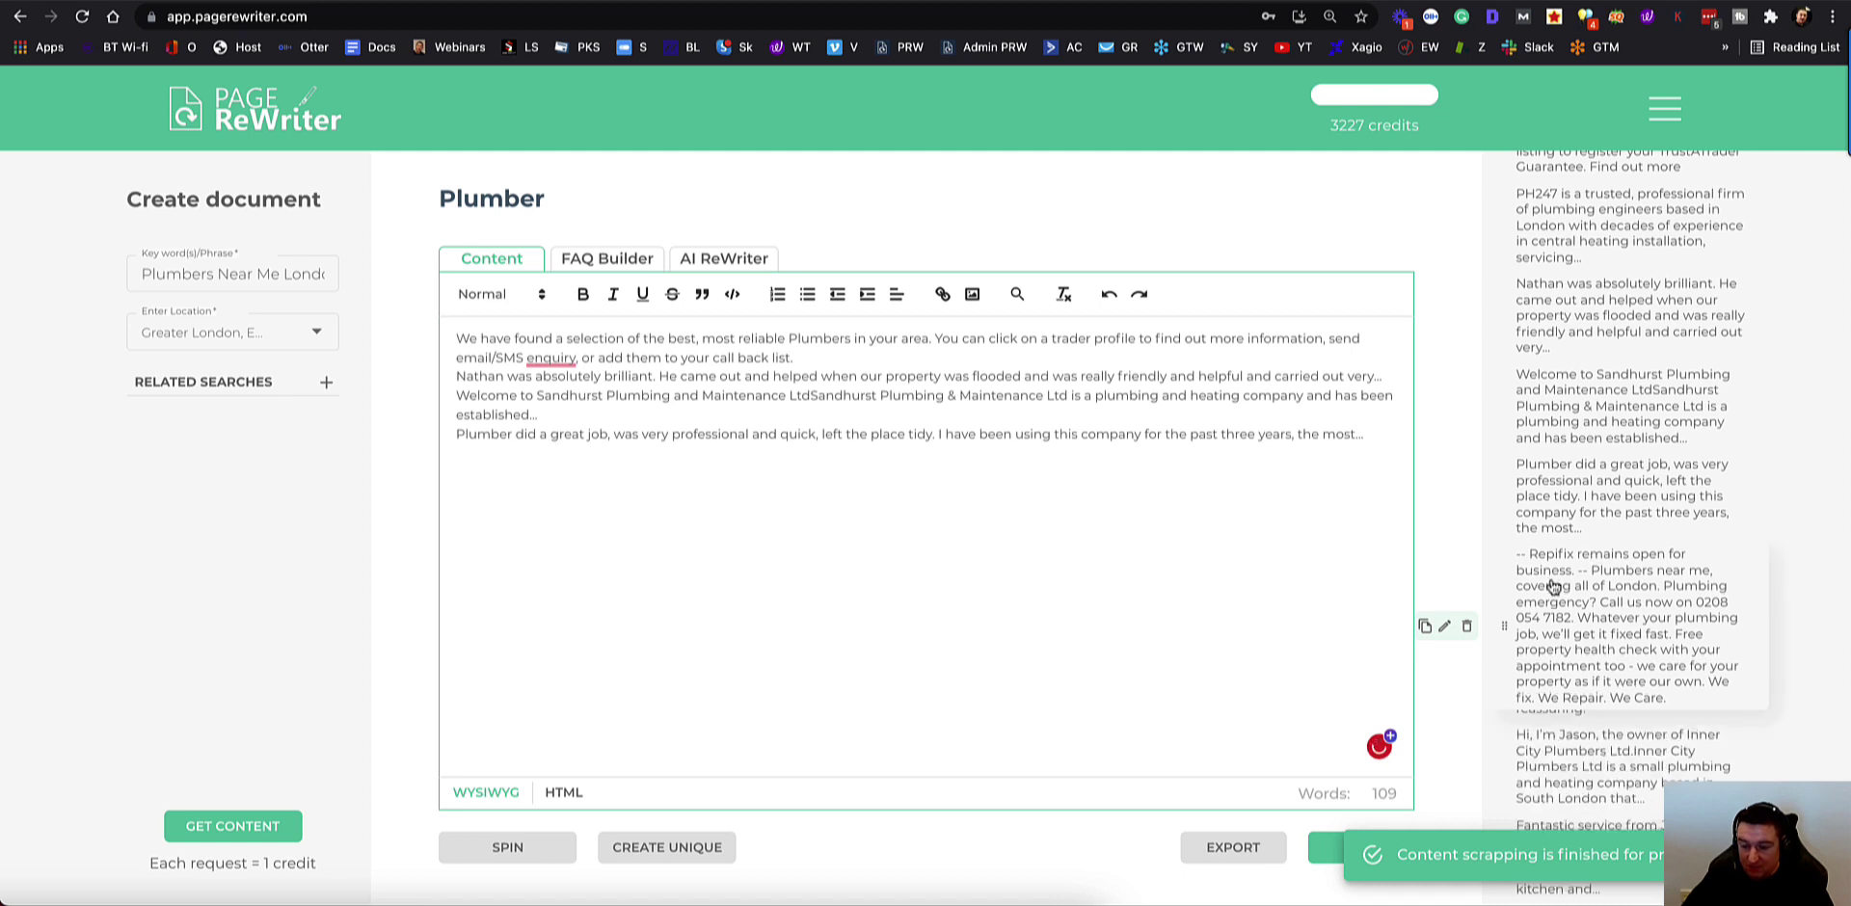
Step: Add the Repifix London experts and 'Very knowledgeable' paragraphs, delete the duplicate line, and select all text
scroll(1559, 603, down, 2)
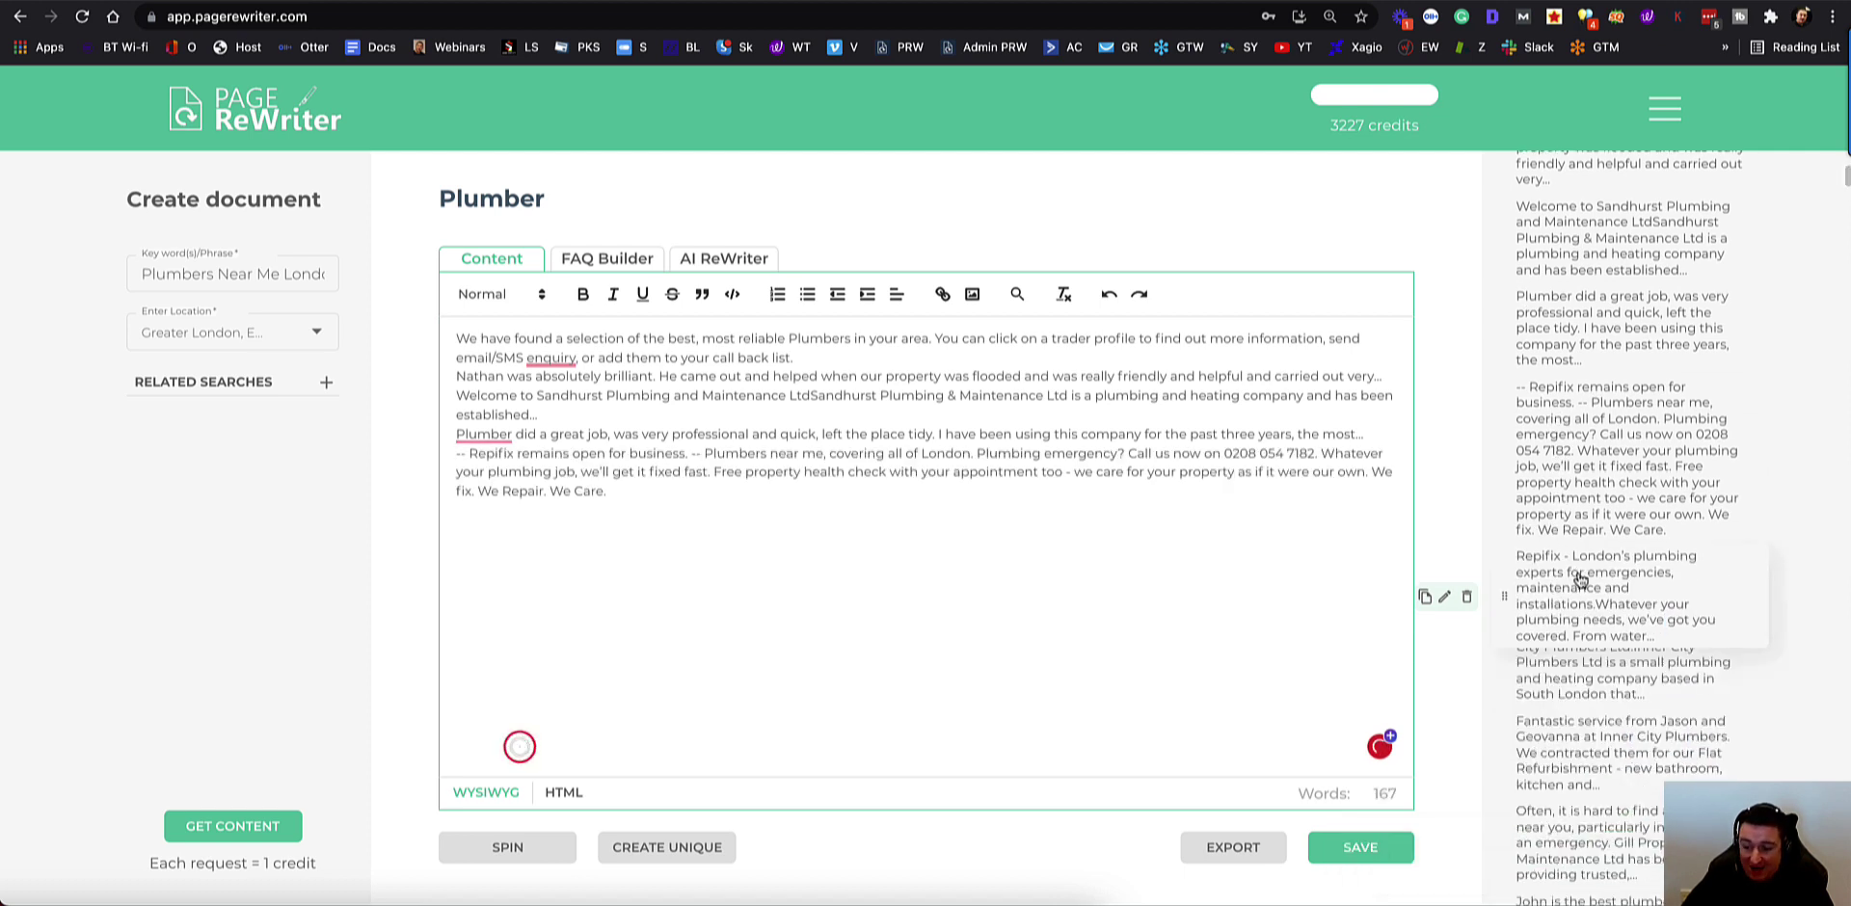
click(1561, 602)
click(1584, 677)
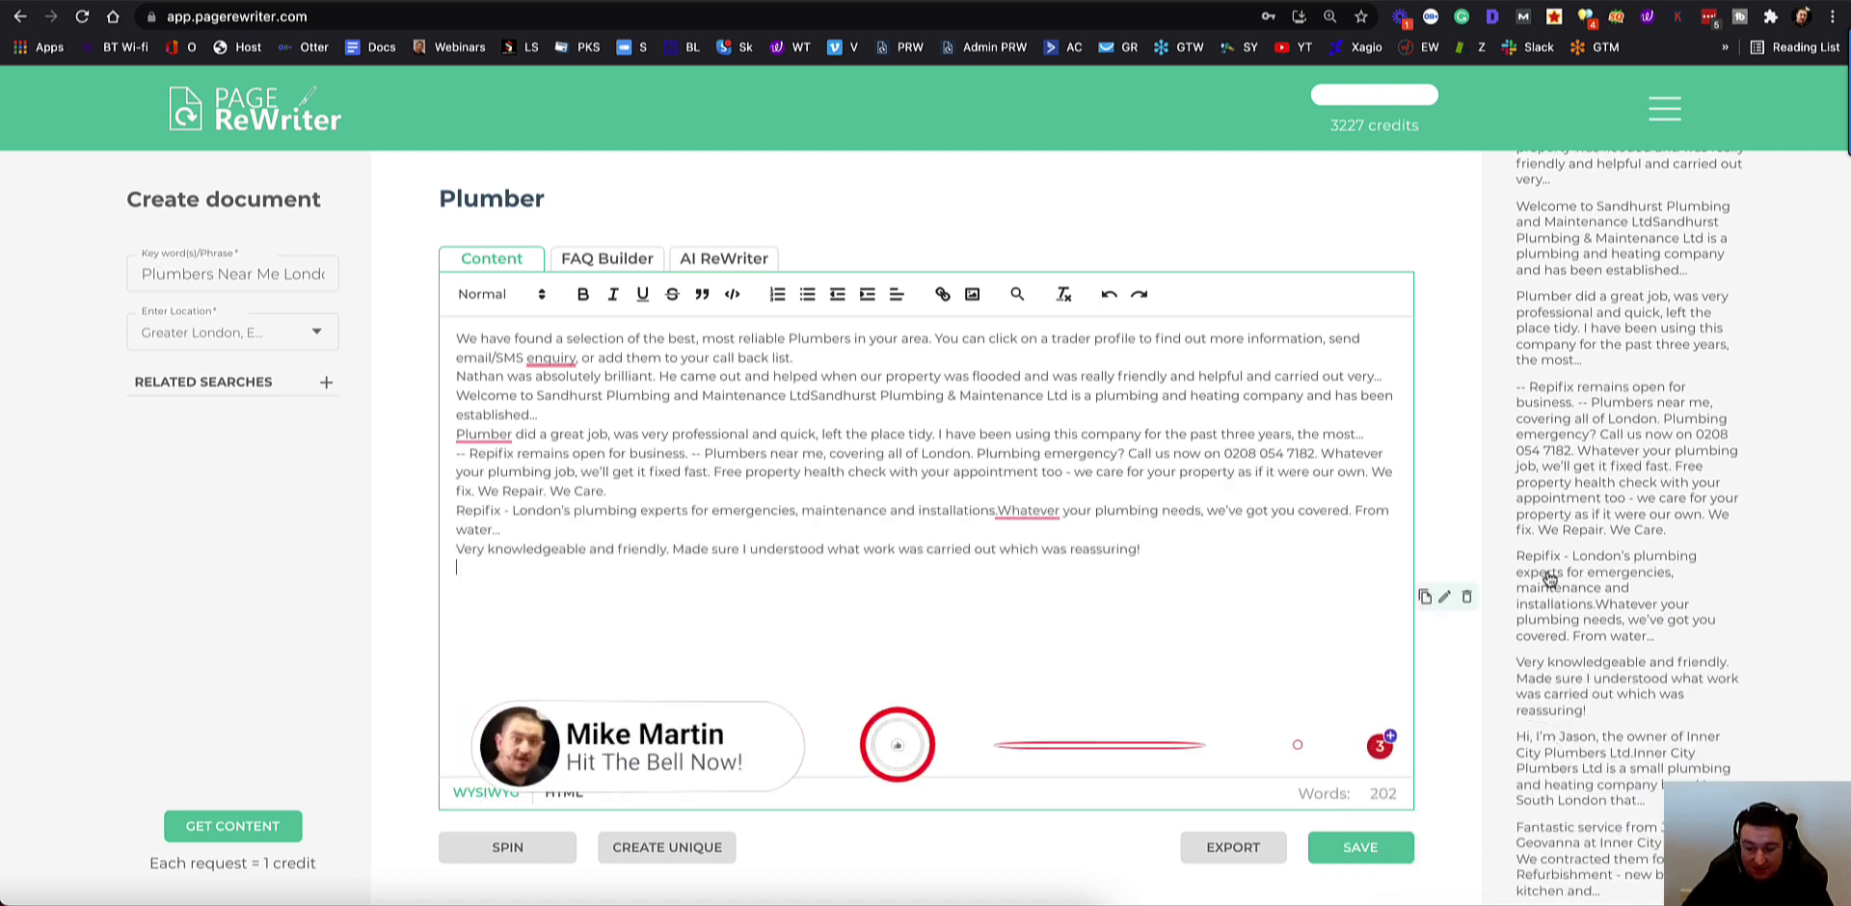
click(1562, 663)
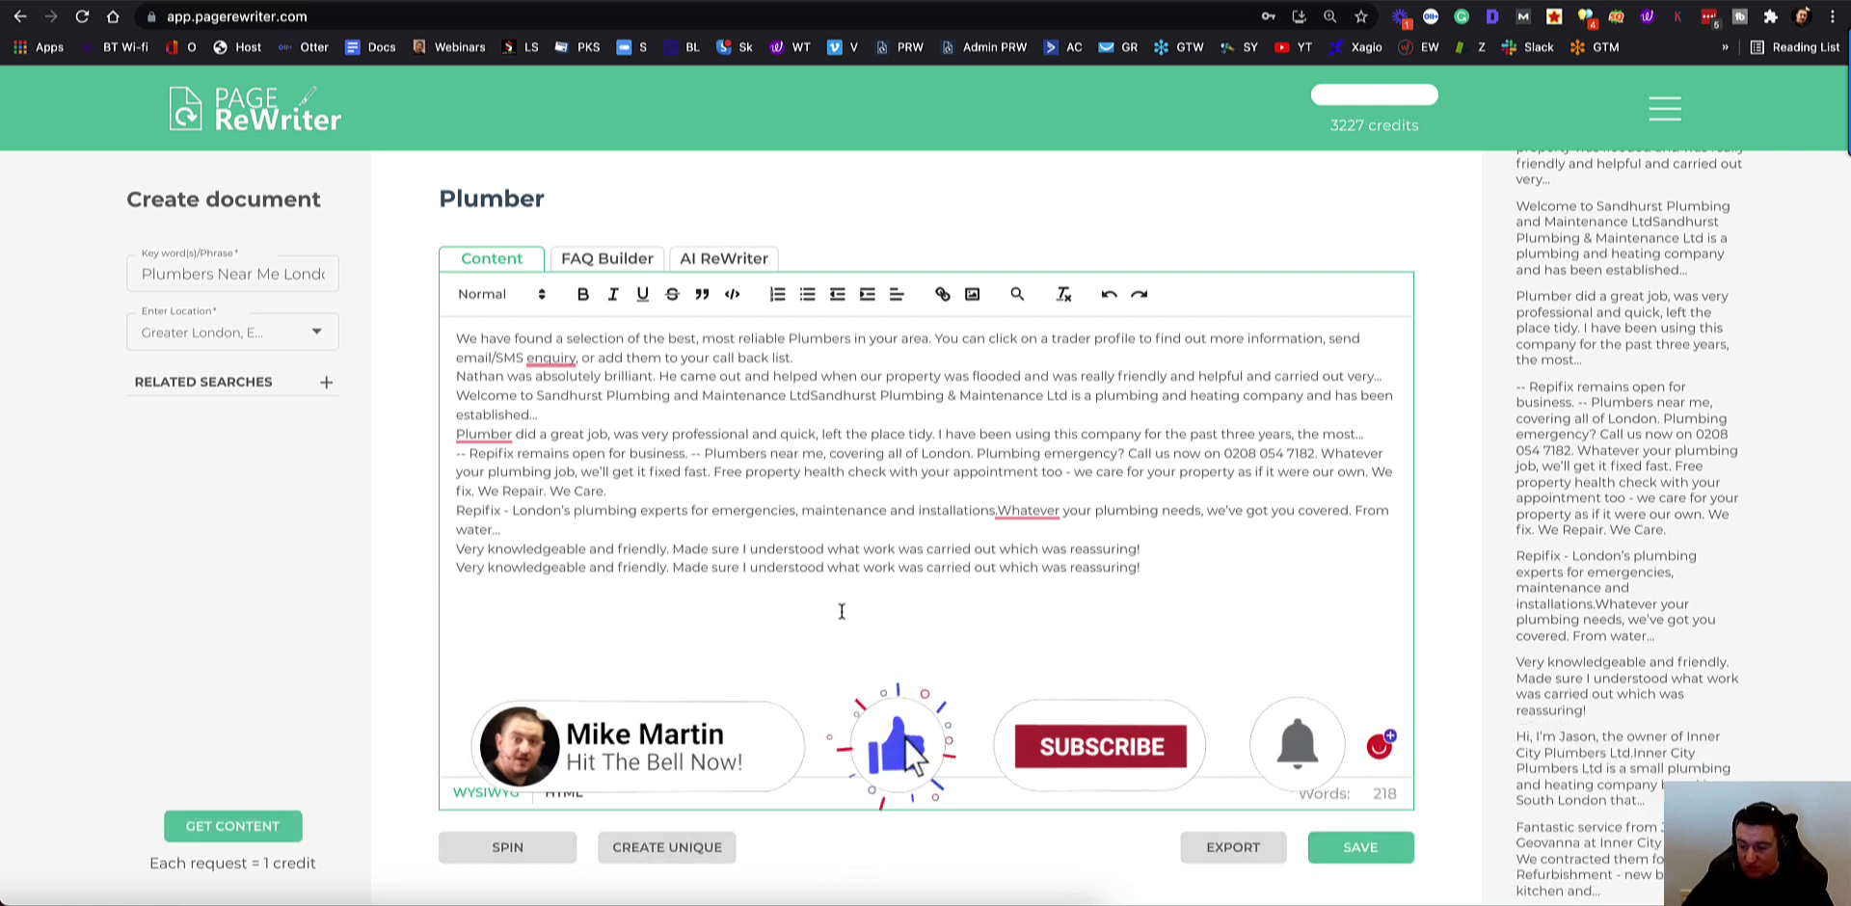
triple_click(1165, 573)
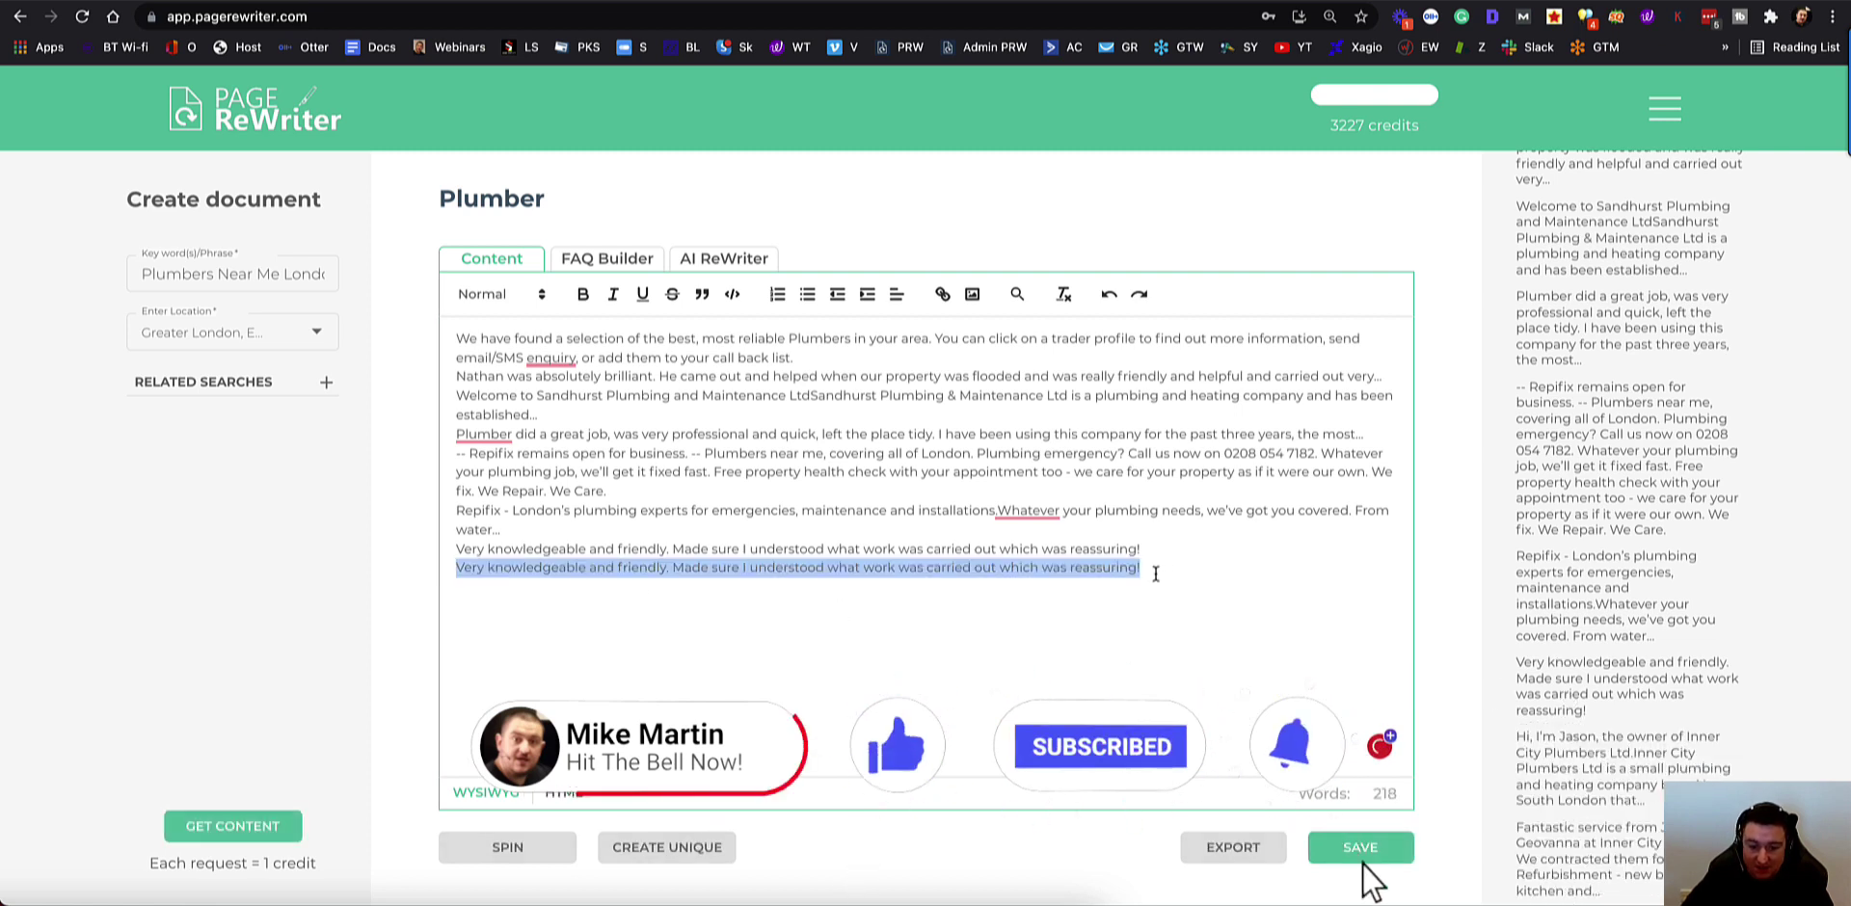
key(BackSpace)
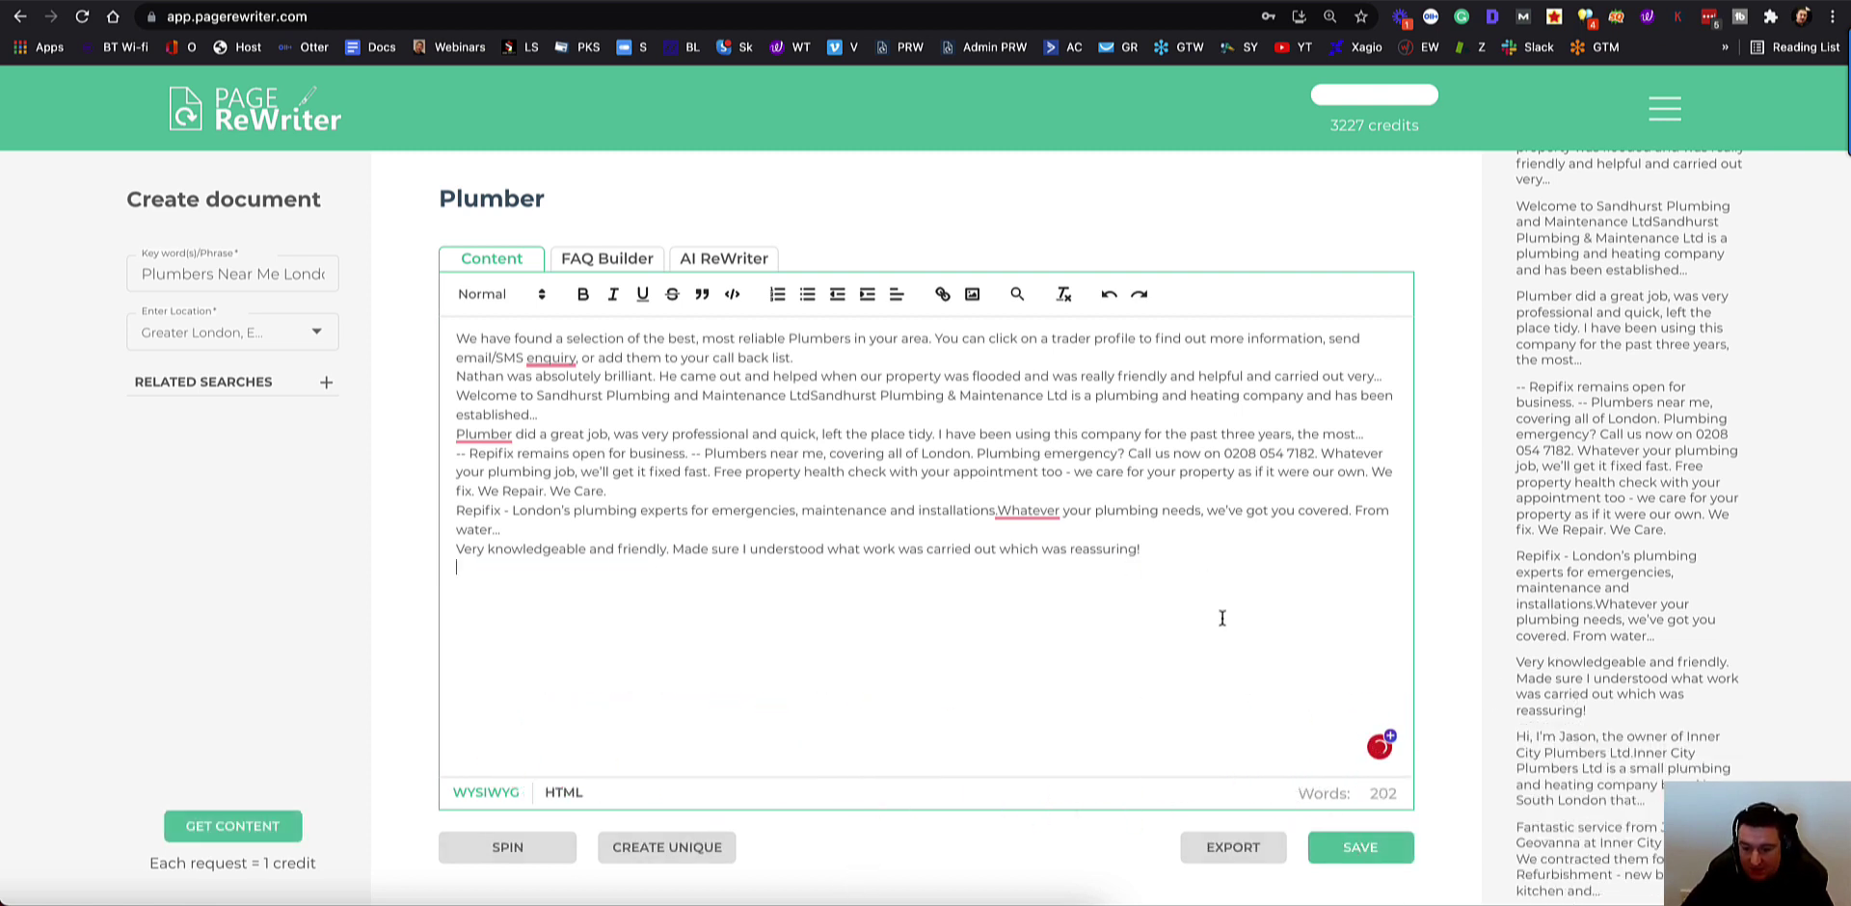
drag(1164, 554, 413, 327)
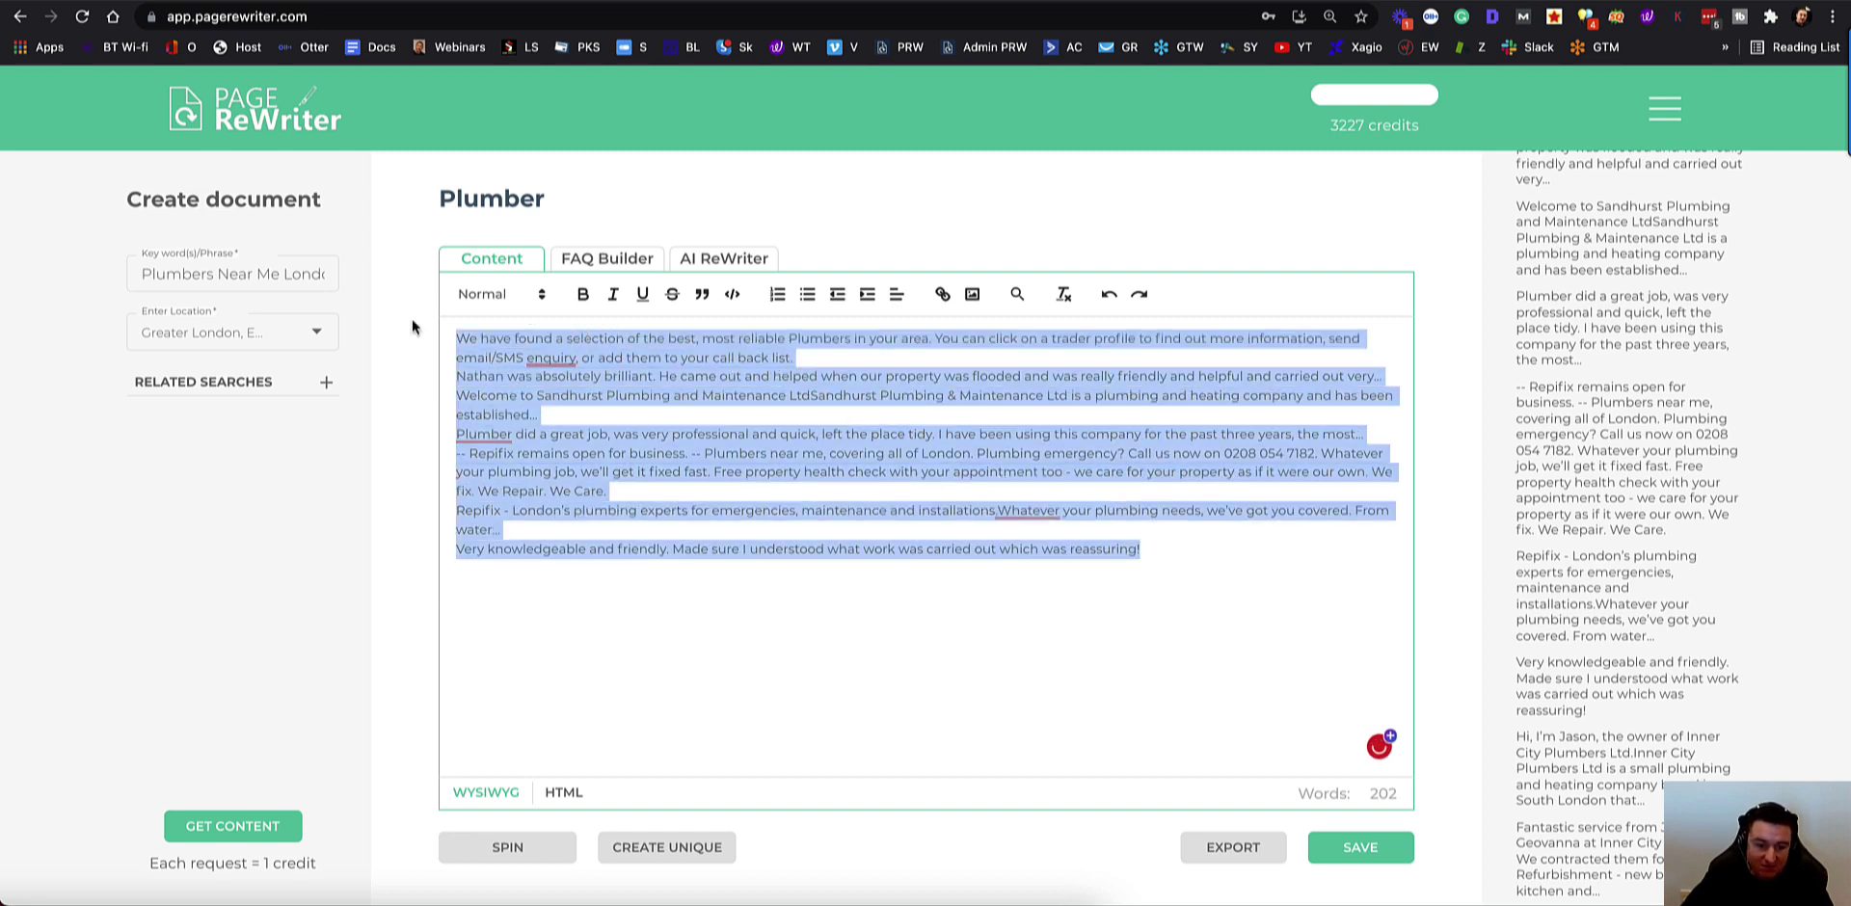
Step: Paste the 202-word paragraphs into the AI ReWriter, rewrite them, select the output, and return to Grammarly
click(706, 258)
key(ctrl+a)
key(BackSpace)
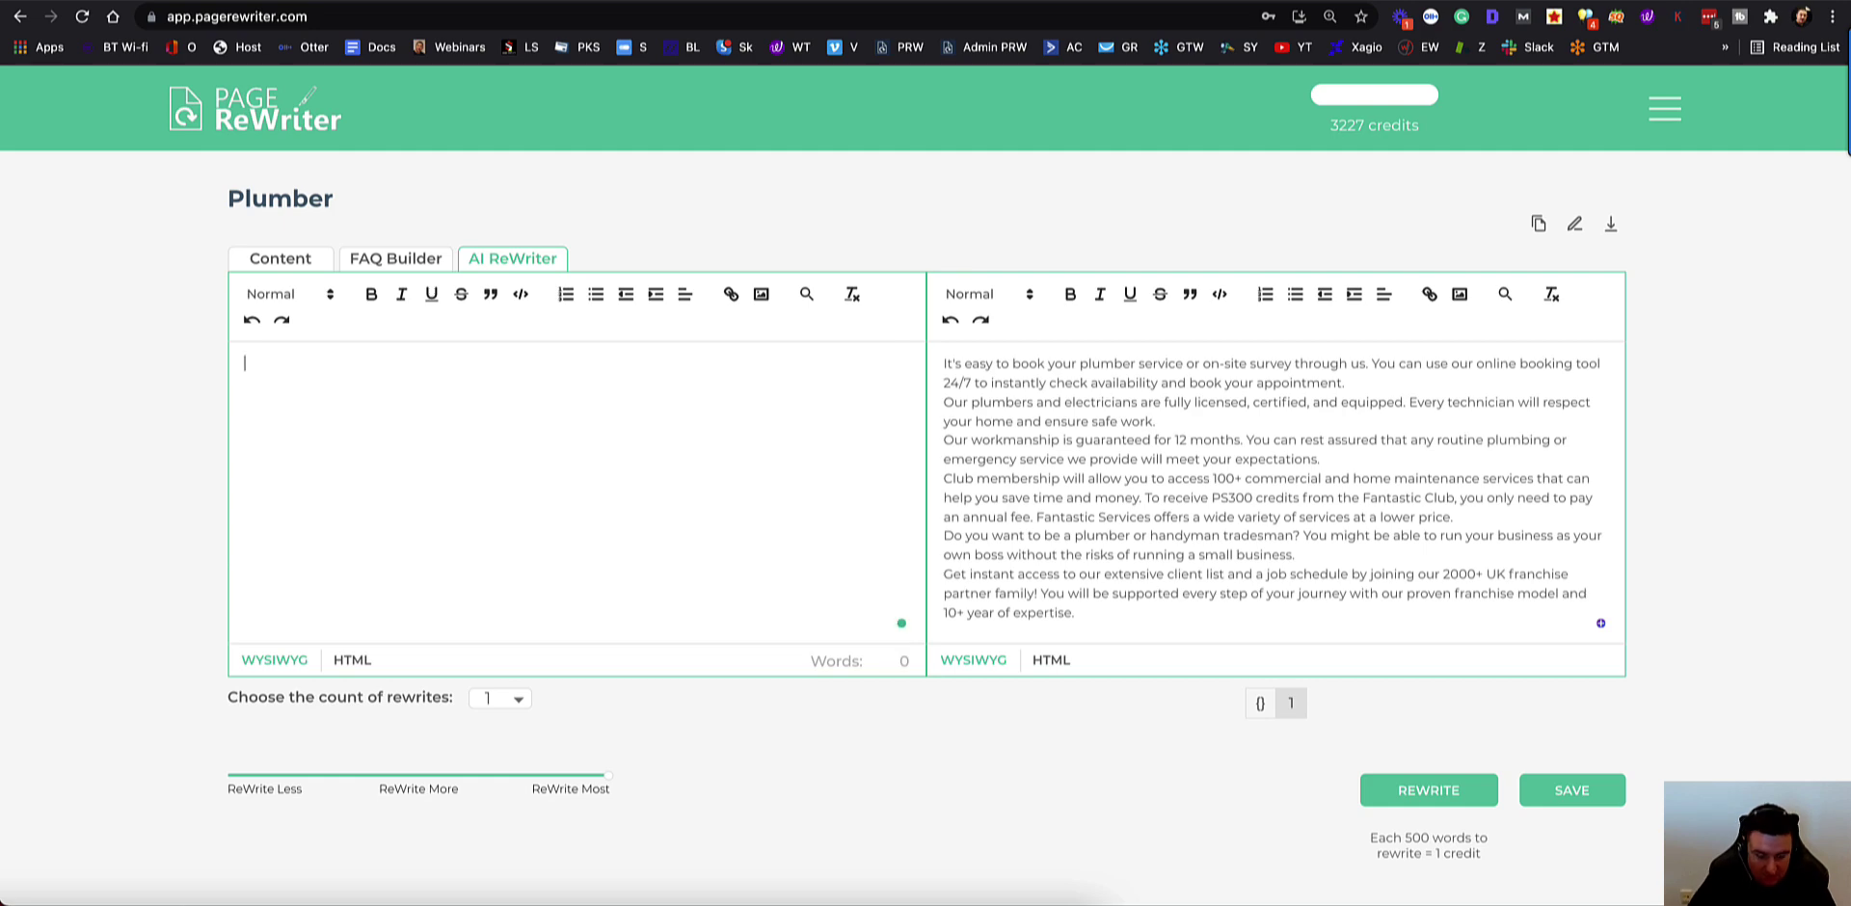
key(ctrl+v)
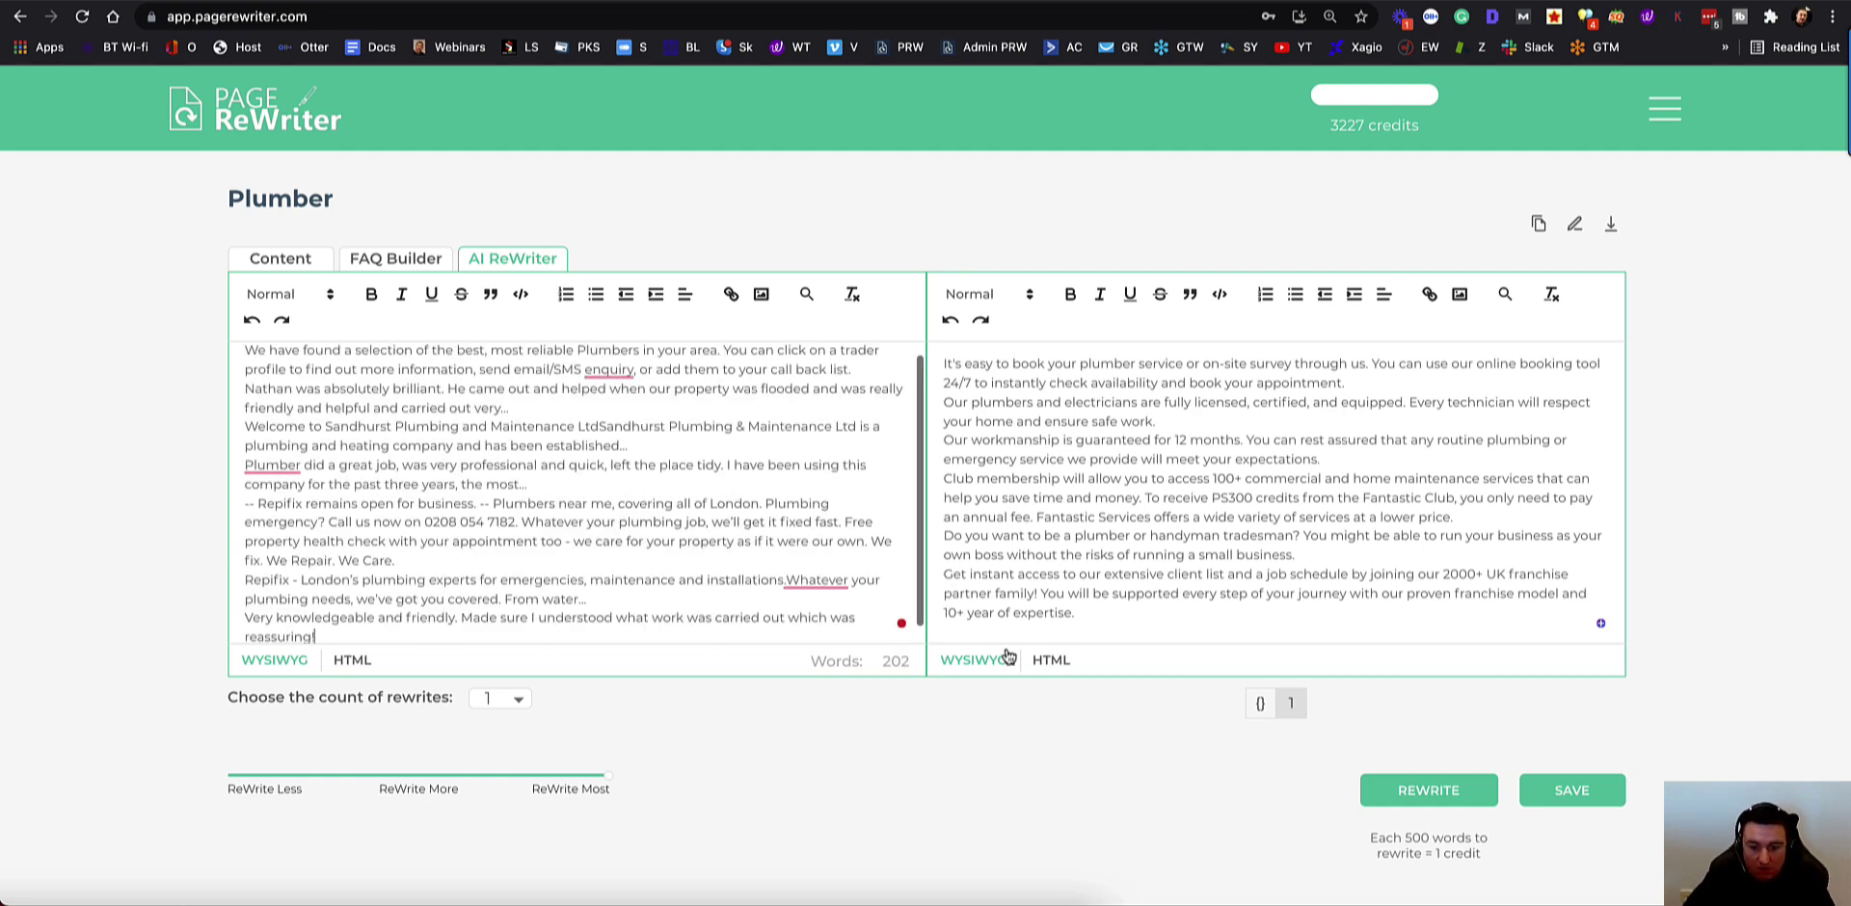
click(1426, 788)
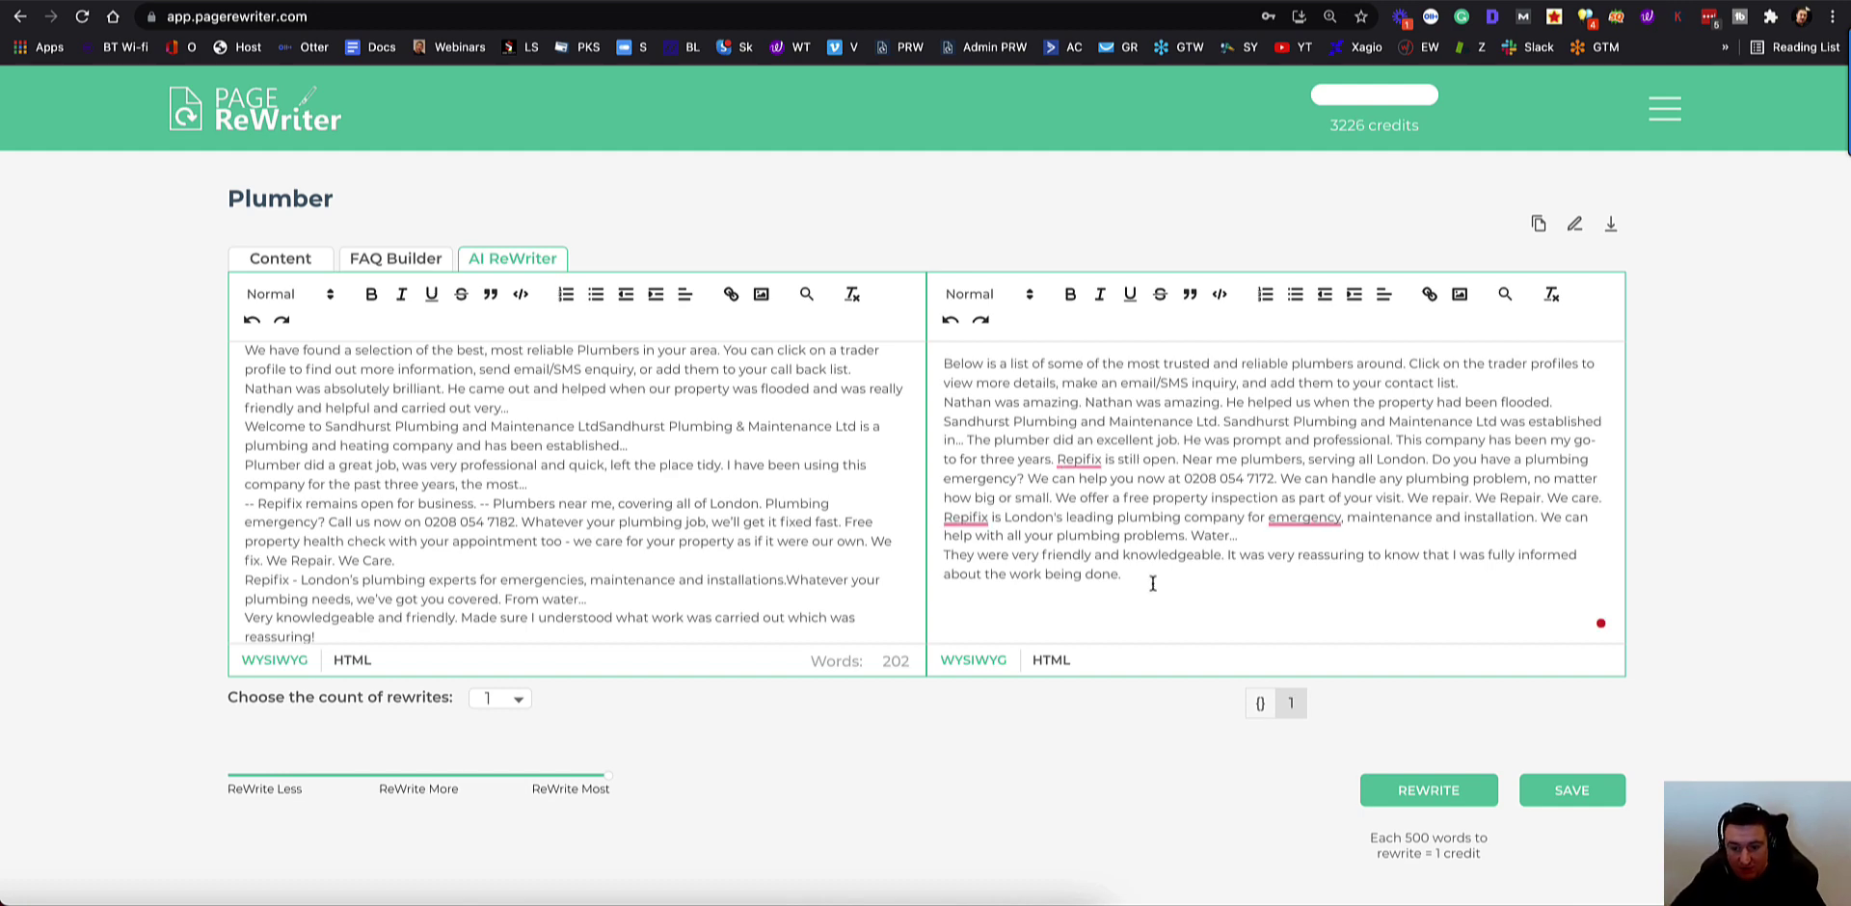
drag(1152, 583, 940, 361)
key(ctrl+c)
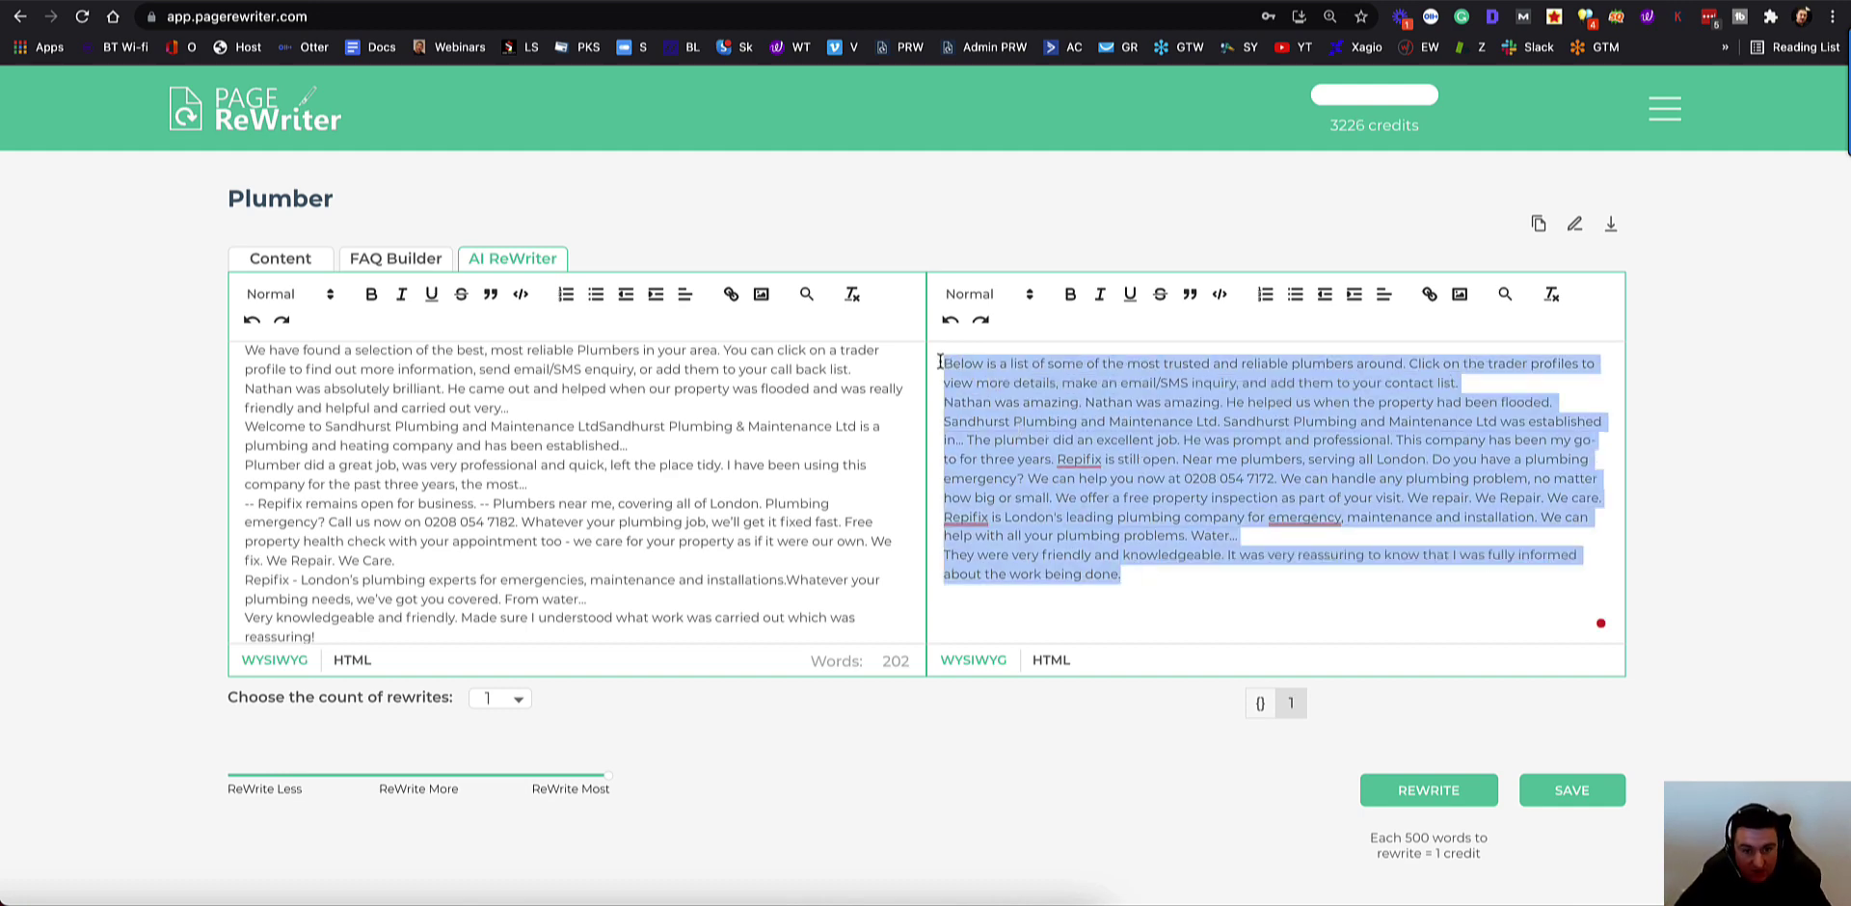
key(ctrl+Tab)
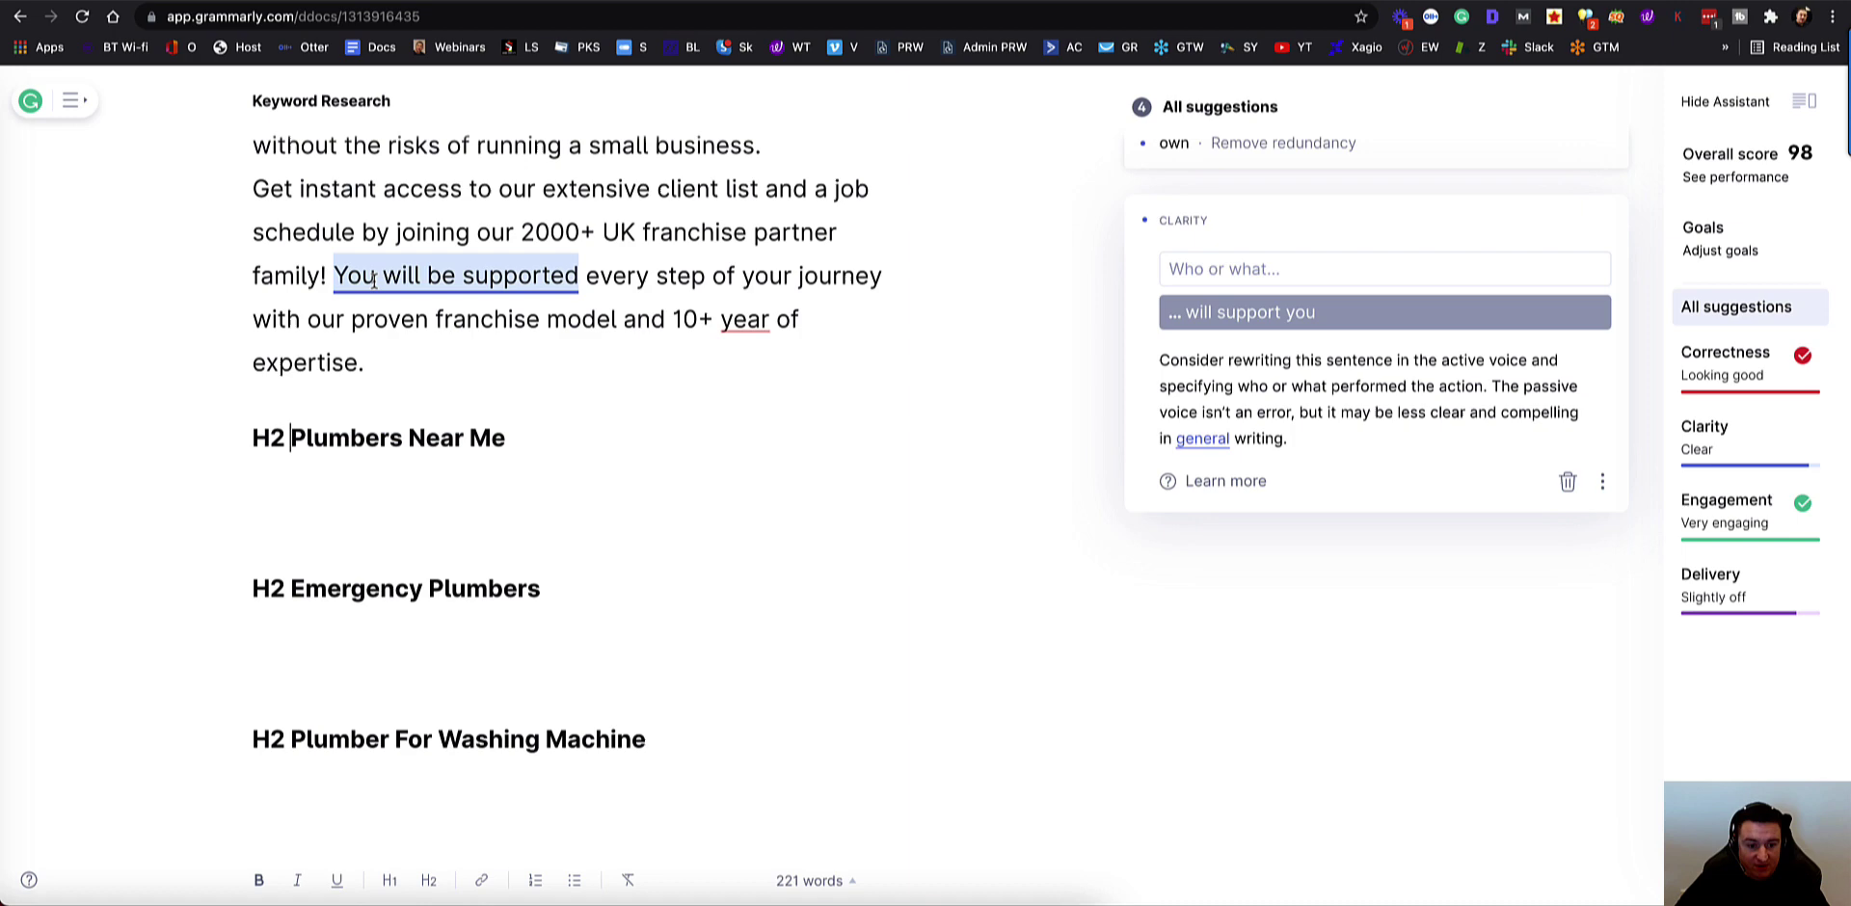
Step: Paste the rewritten review text under H2 Plumbers Near Me and scroll through it, bringing the document to 399 words
click(275, 485)
key(ctrl+v)
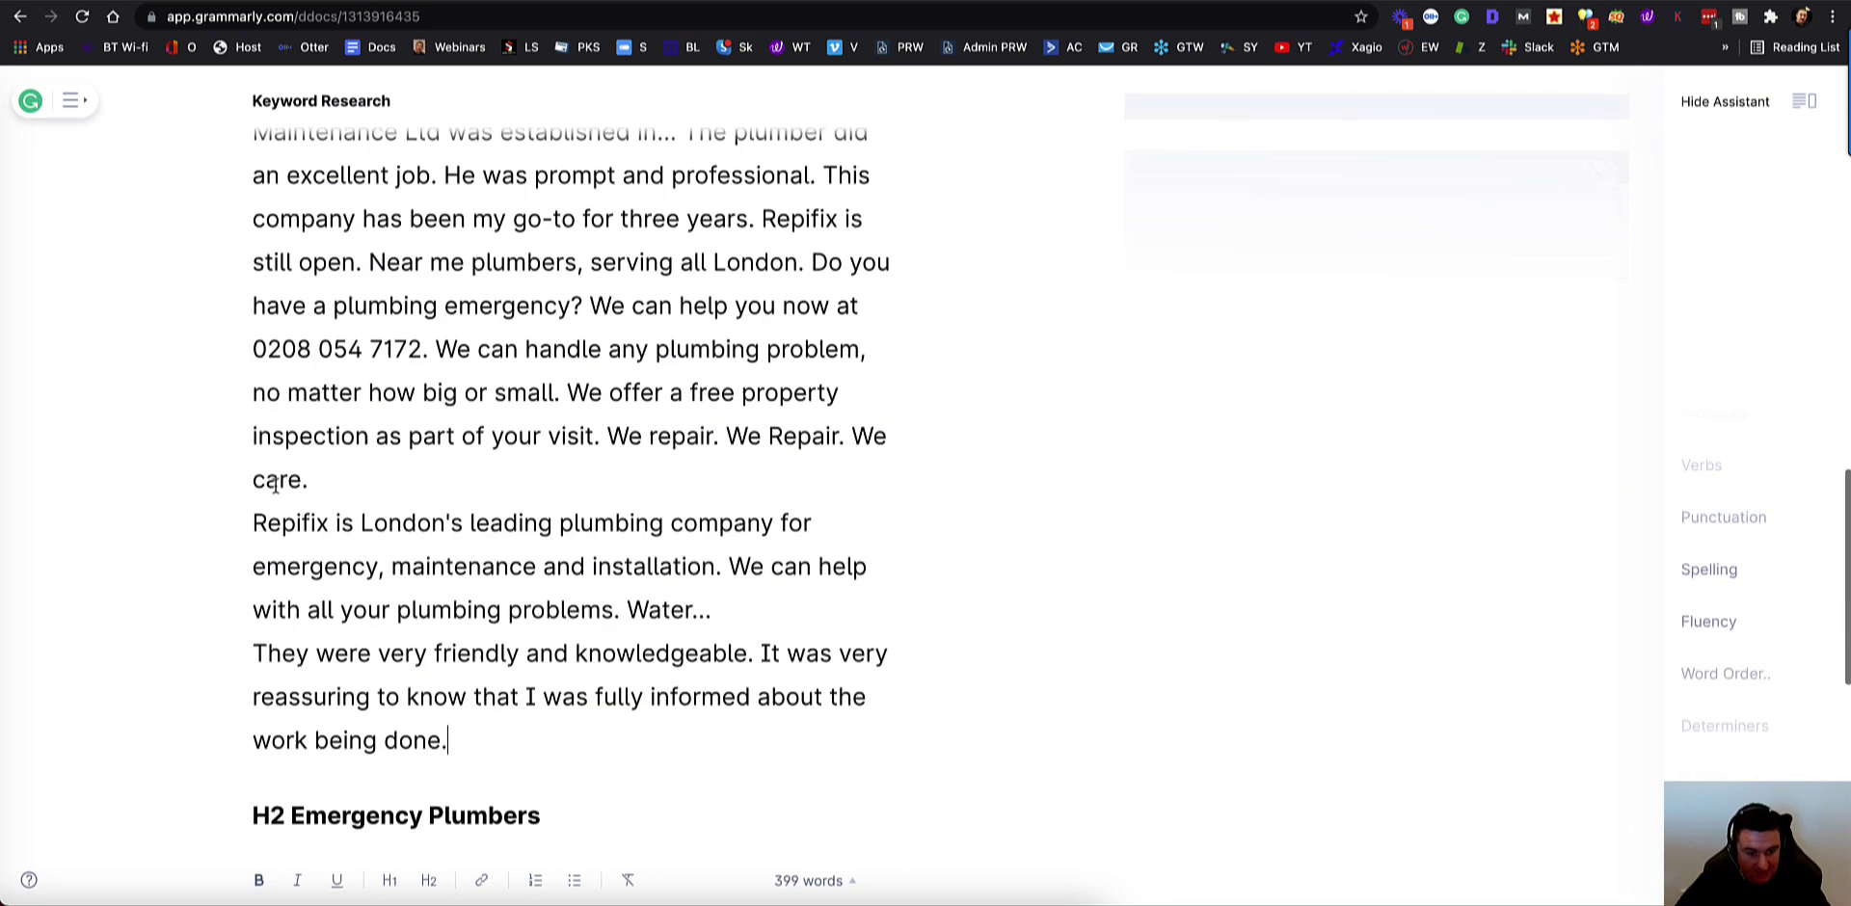
scroll(469, 516, up, 4)
scroll(469, 515, up, 5)
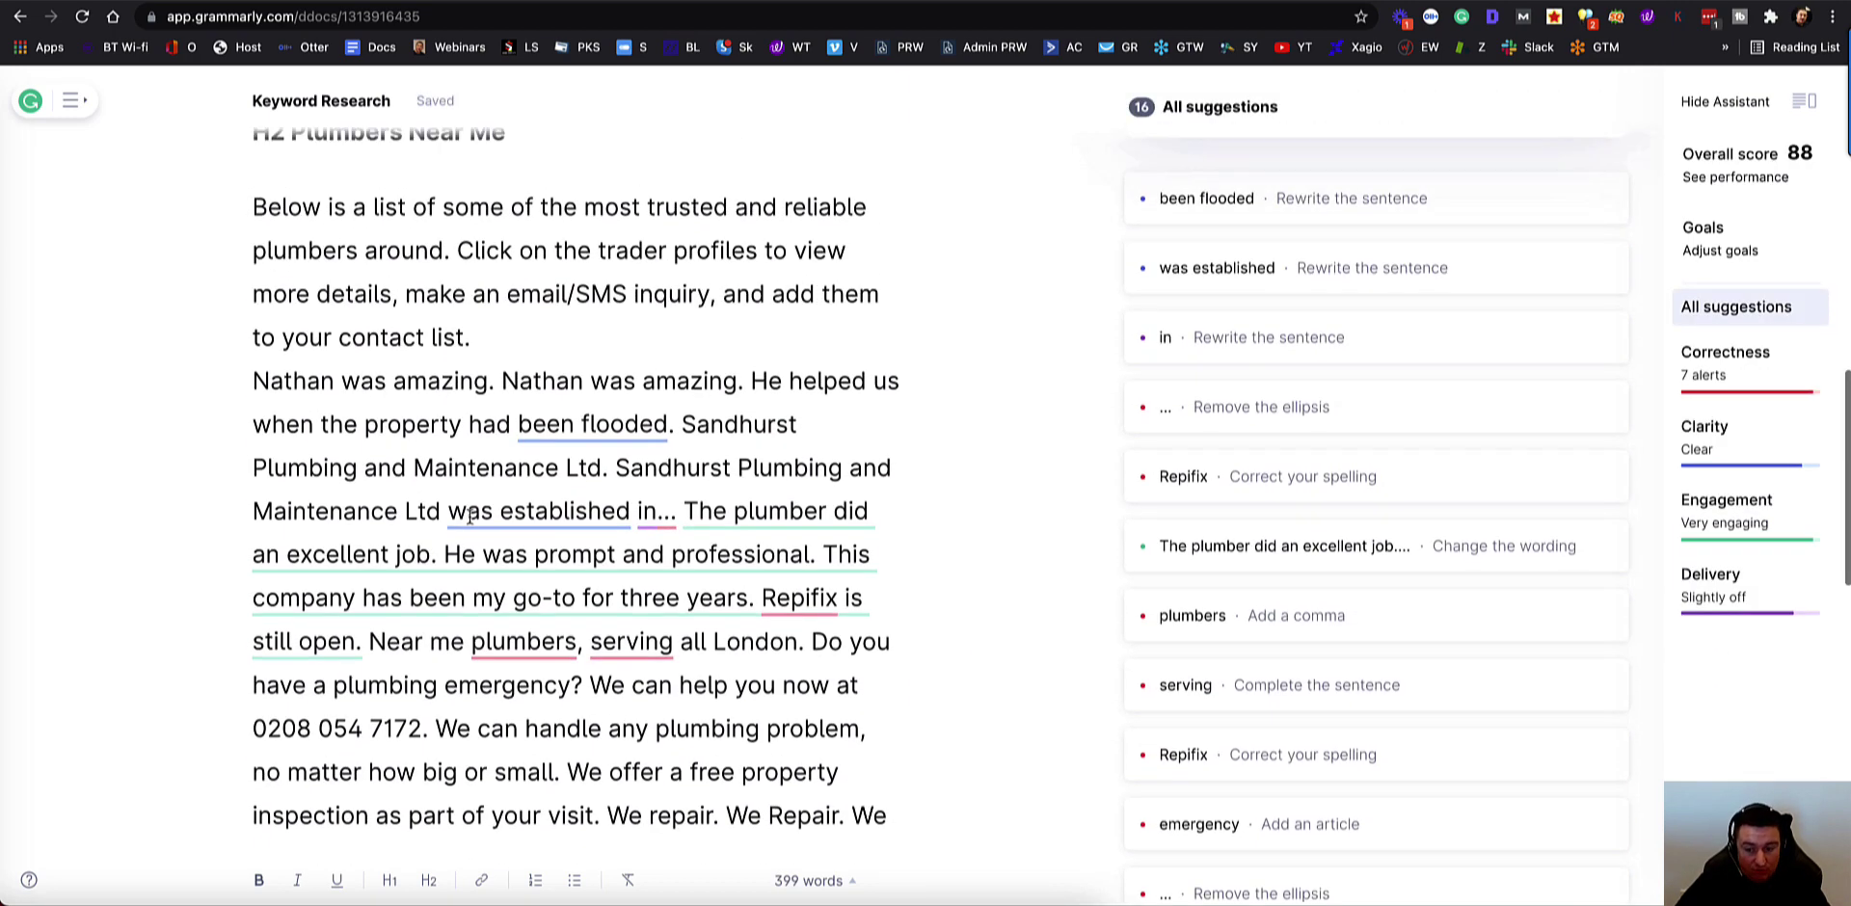
scroll(642, 552, up, 4)
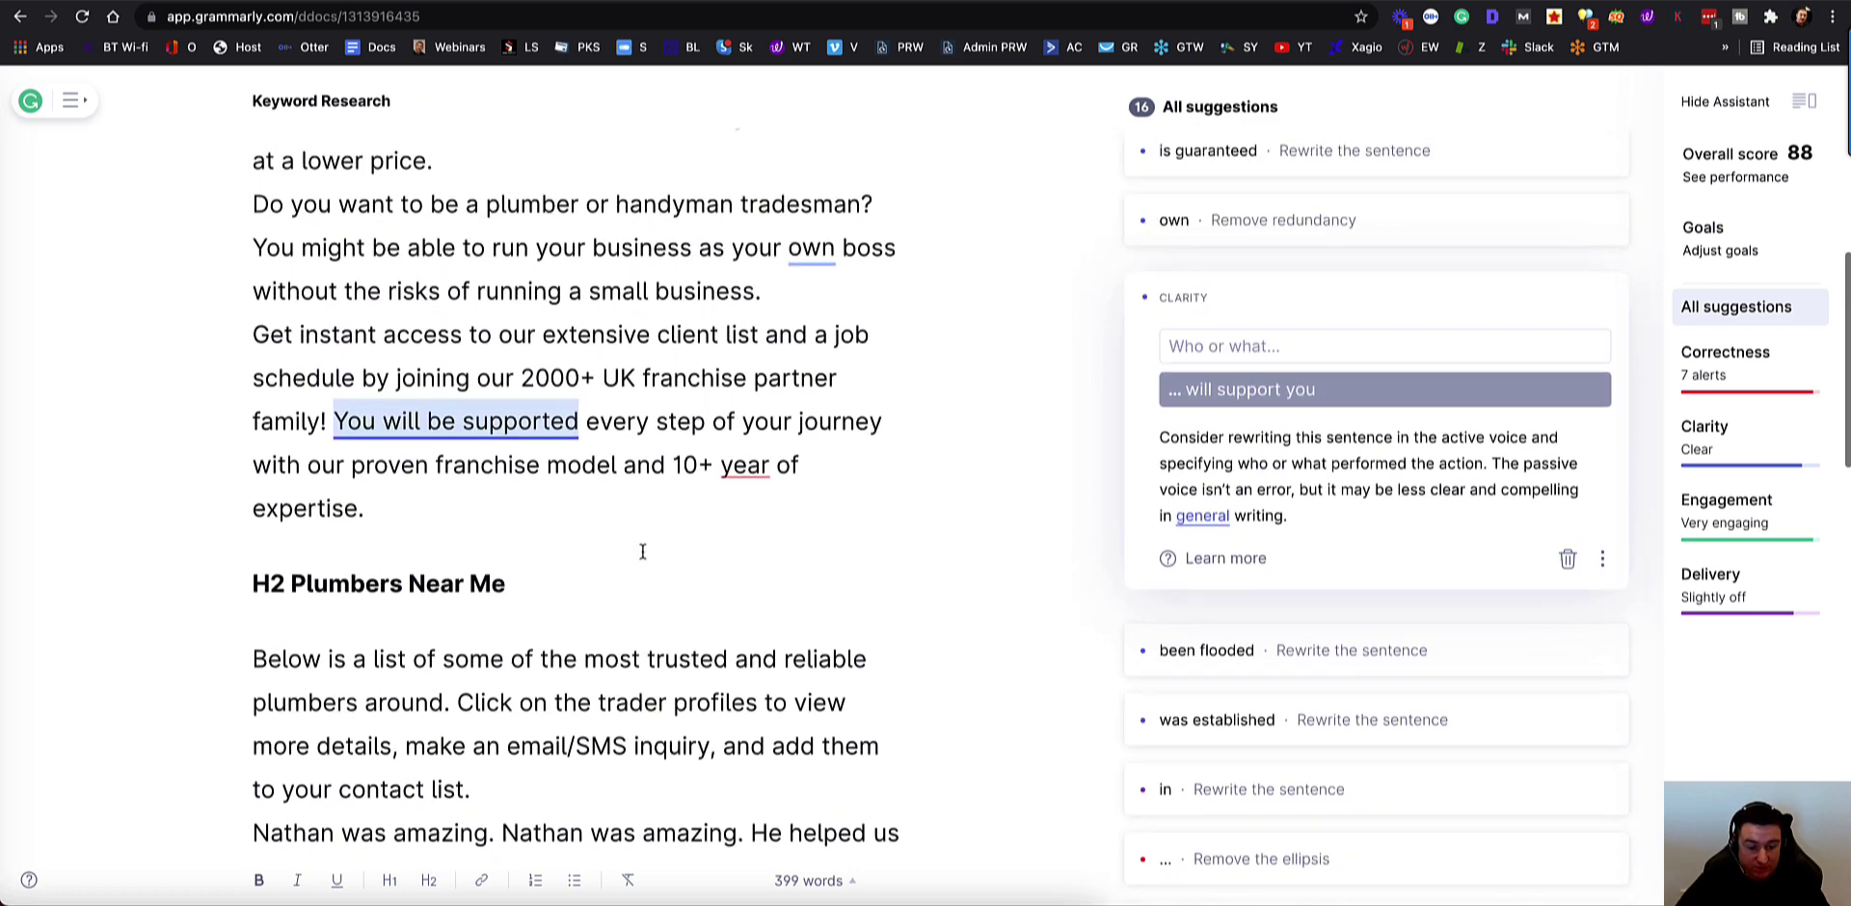
scroll(643, 551, up, 5)
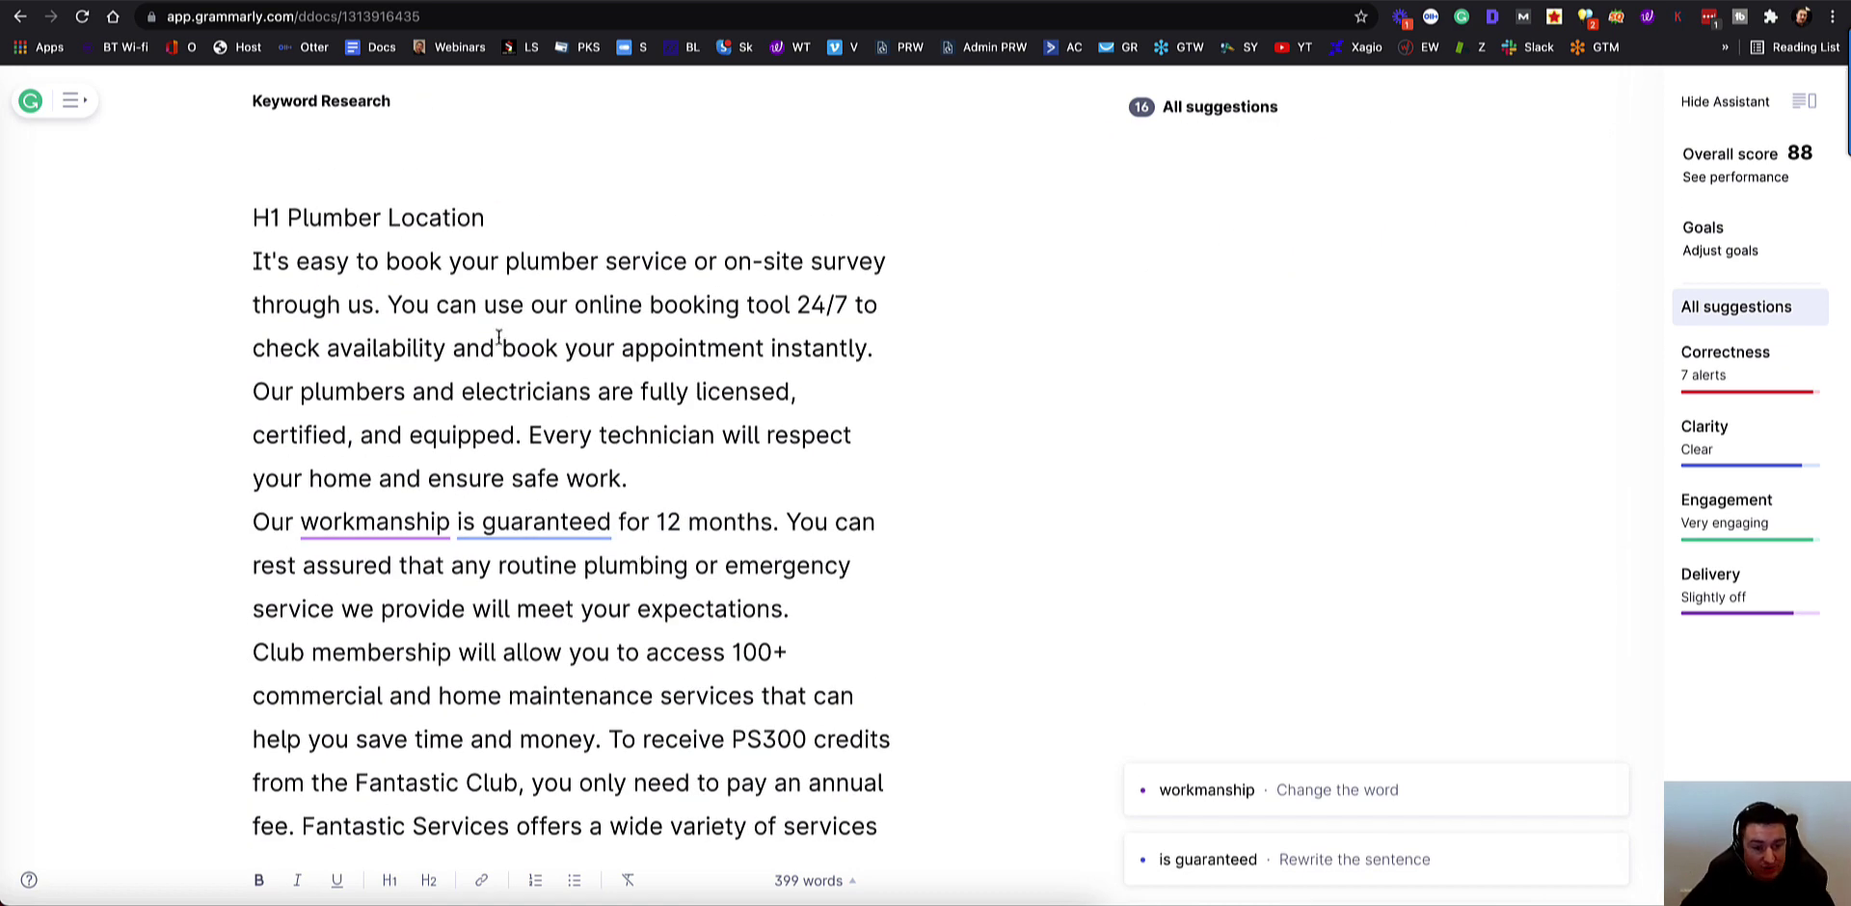
scroll(535, 328, down, 15)
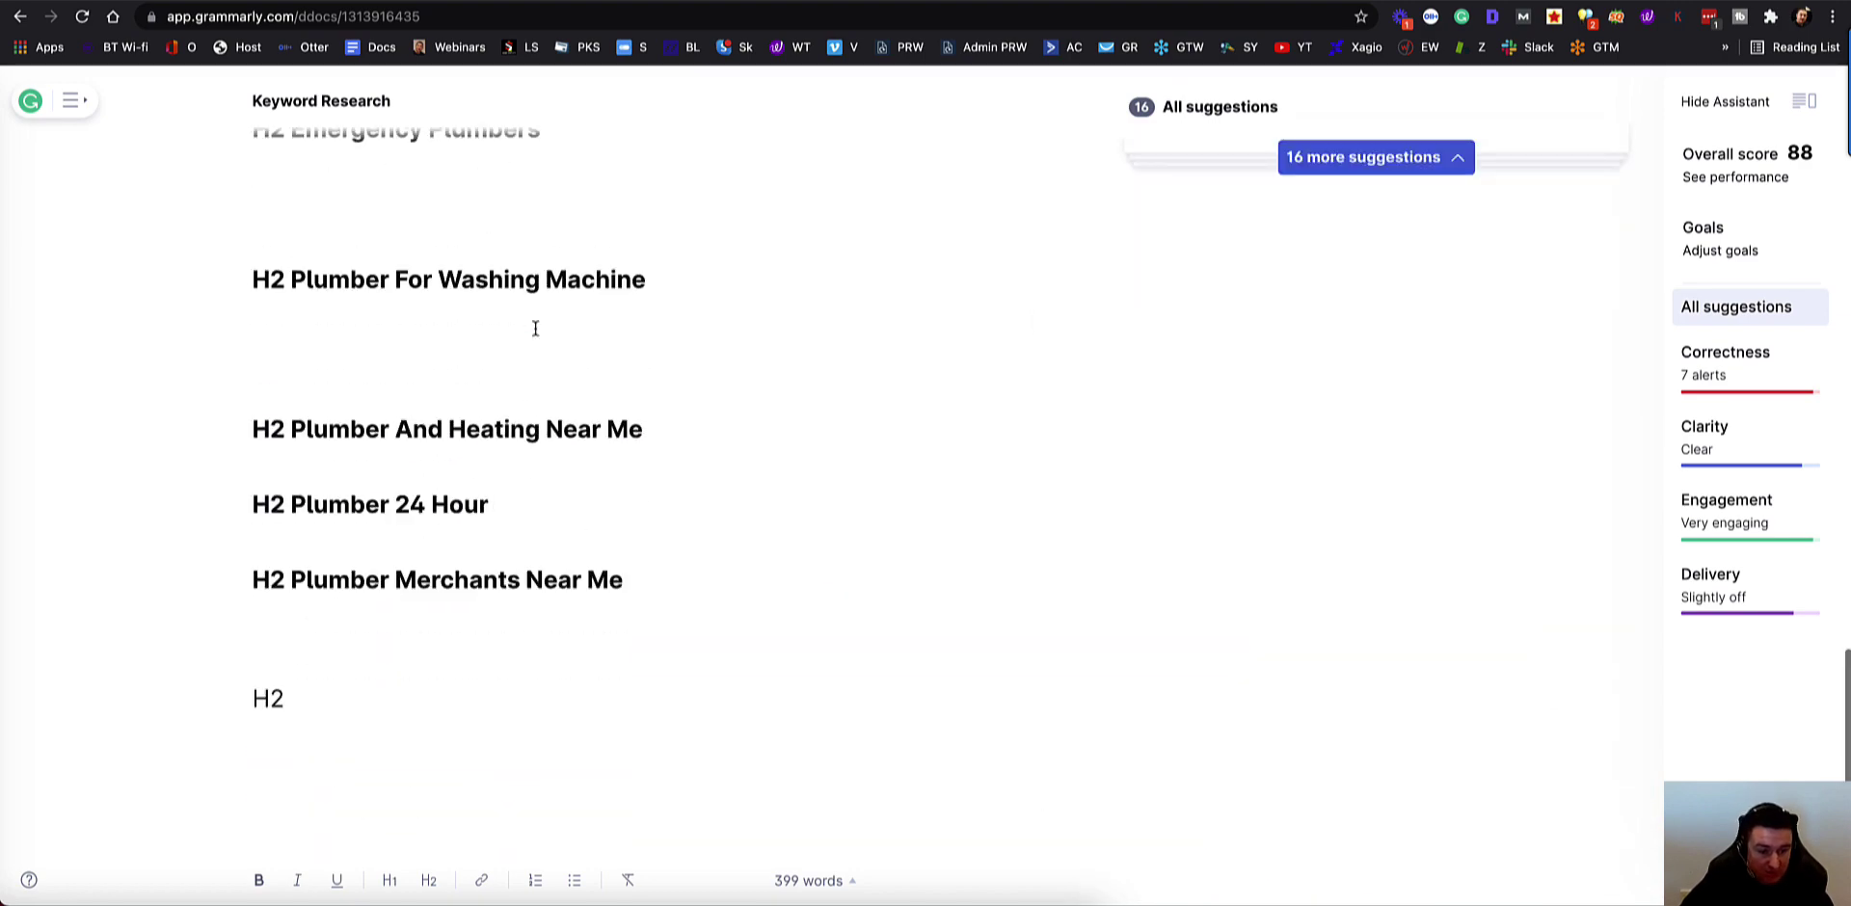
scroll(535, 328, up, 15)
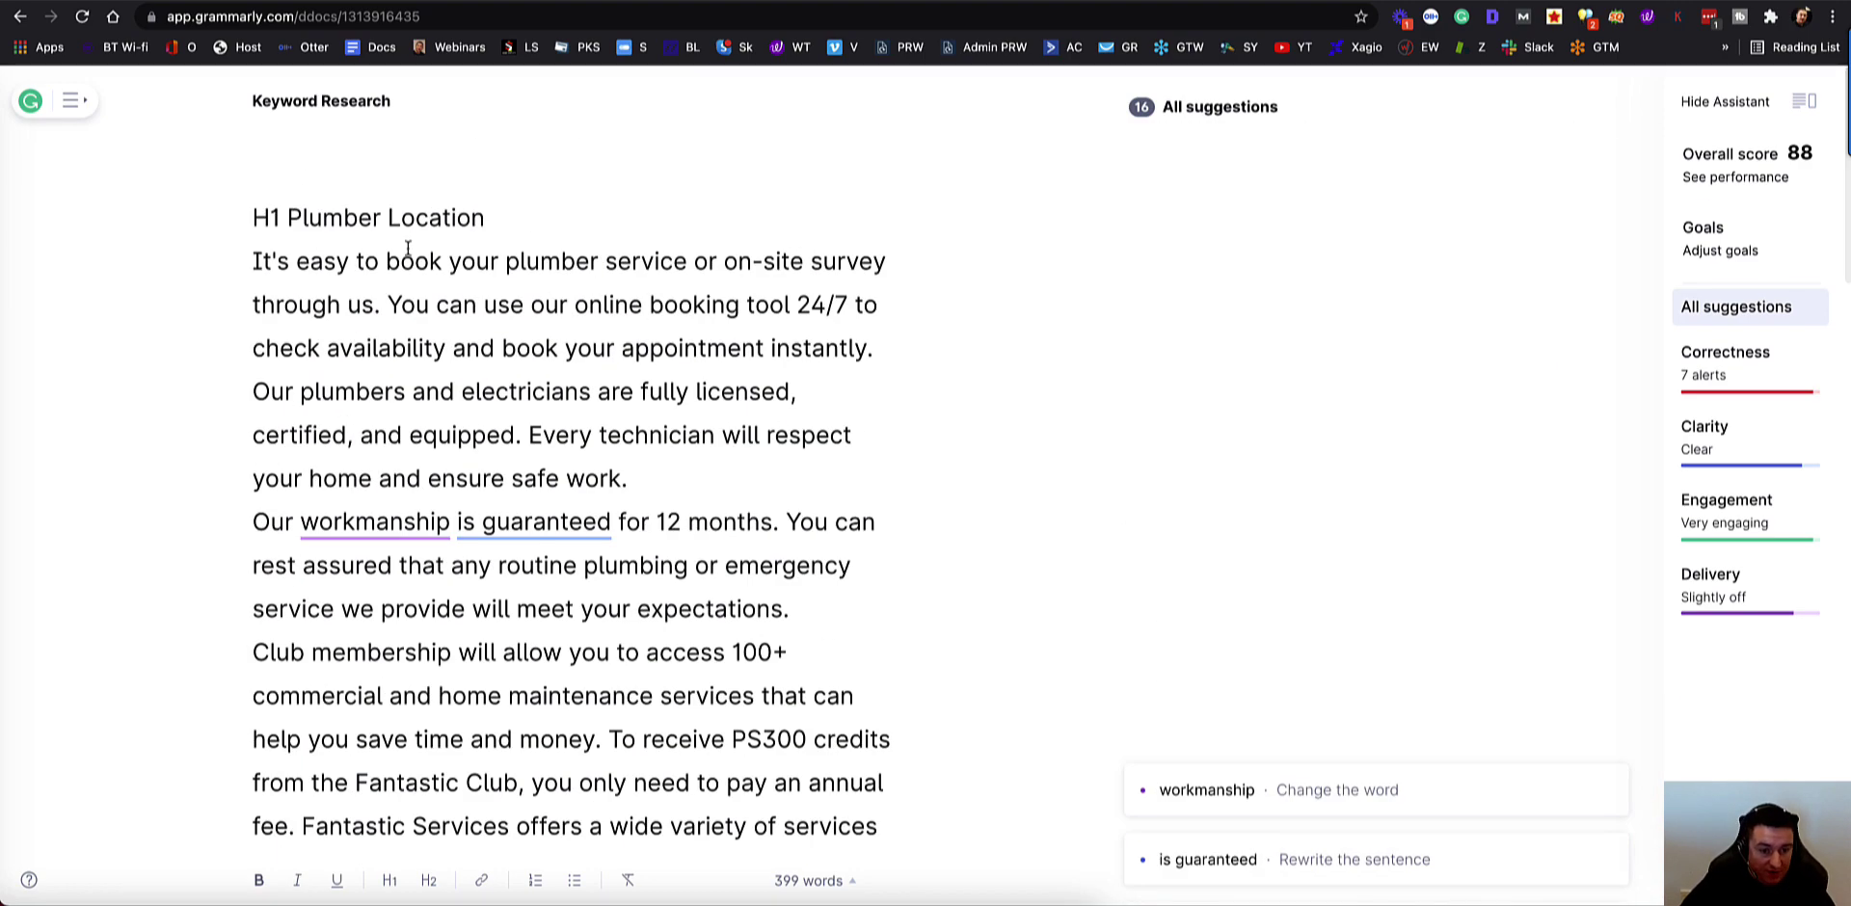
scroll(524, 490, down, 5)
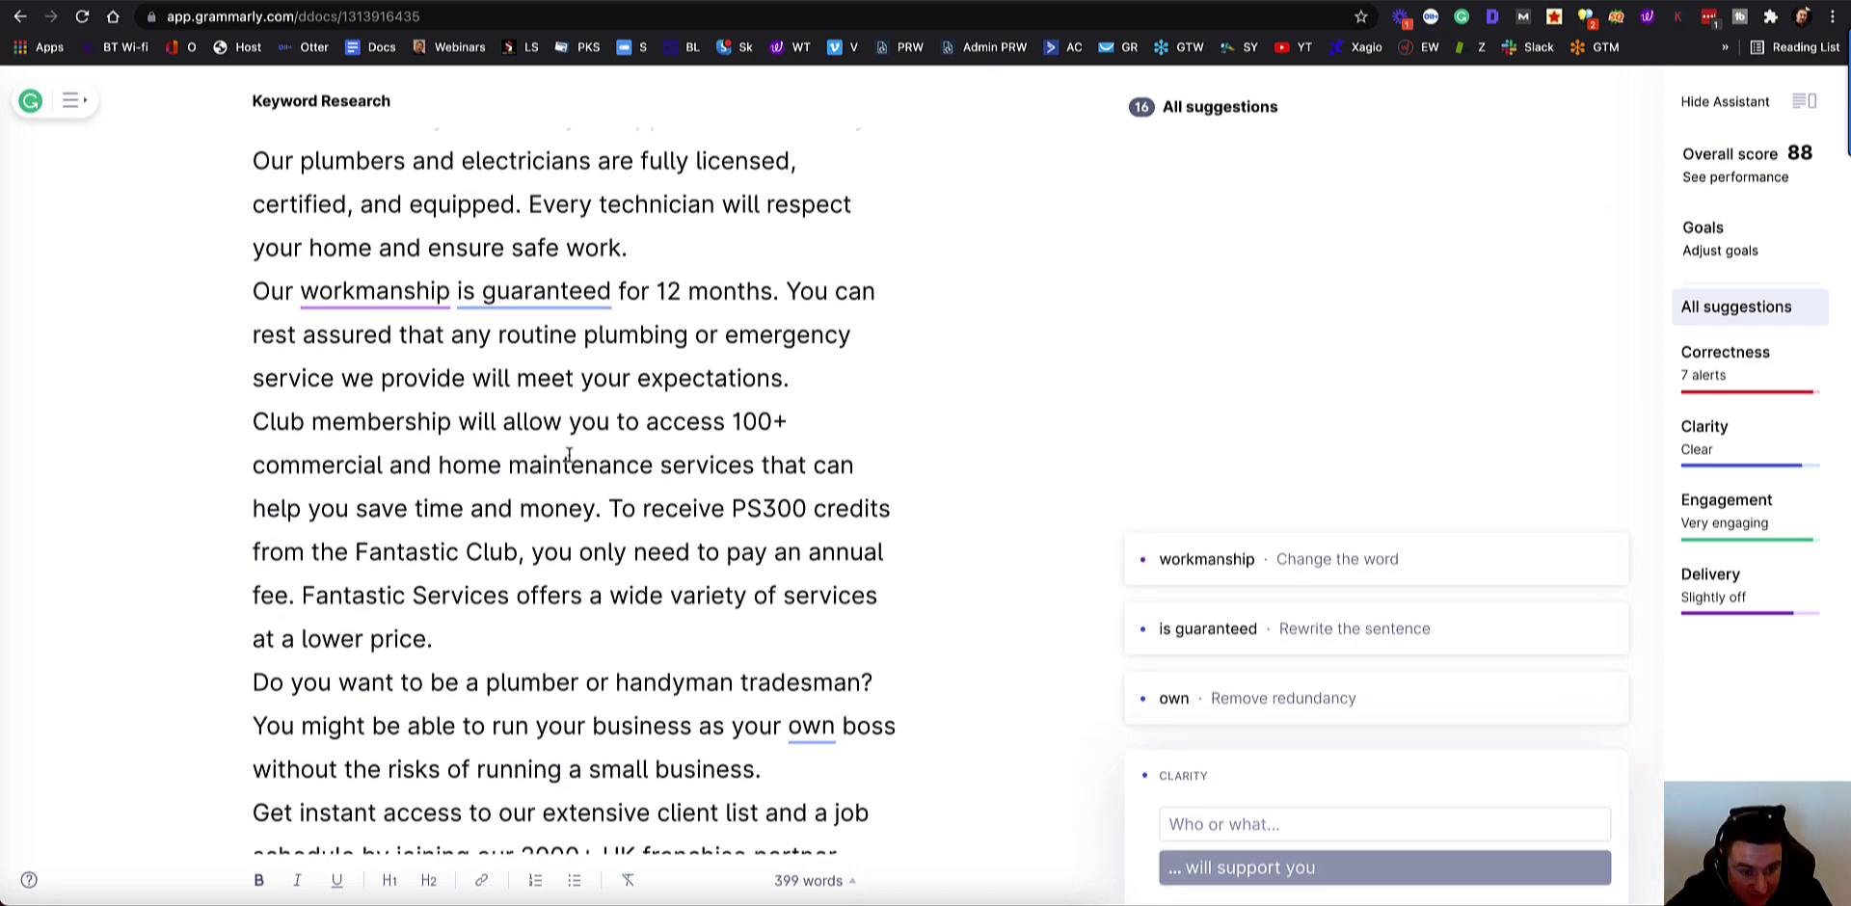
scroll(440, 448, up, 5)
scroll(440, 449, down, 20)
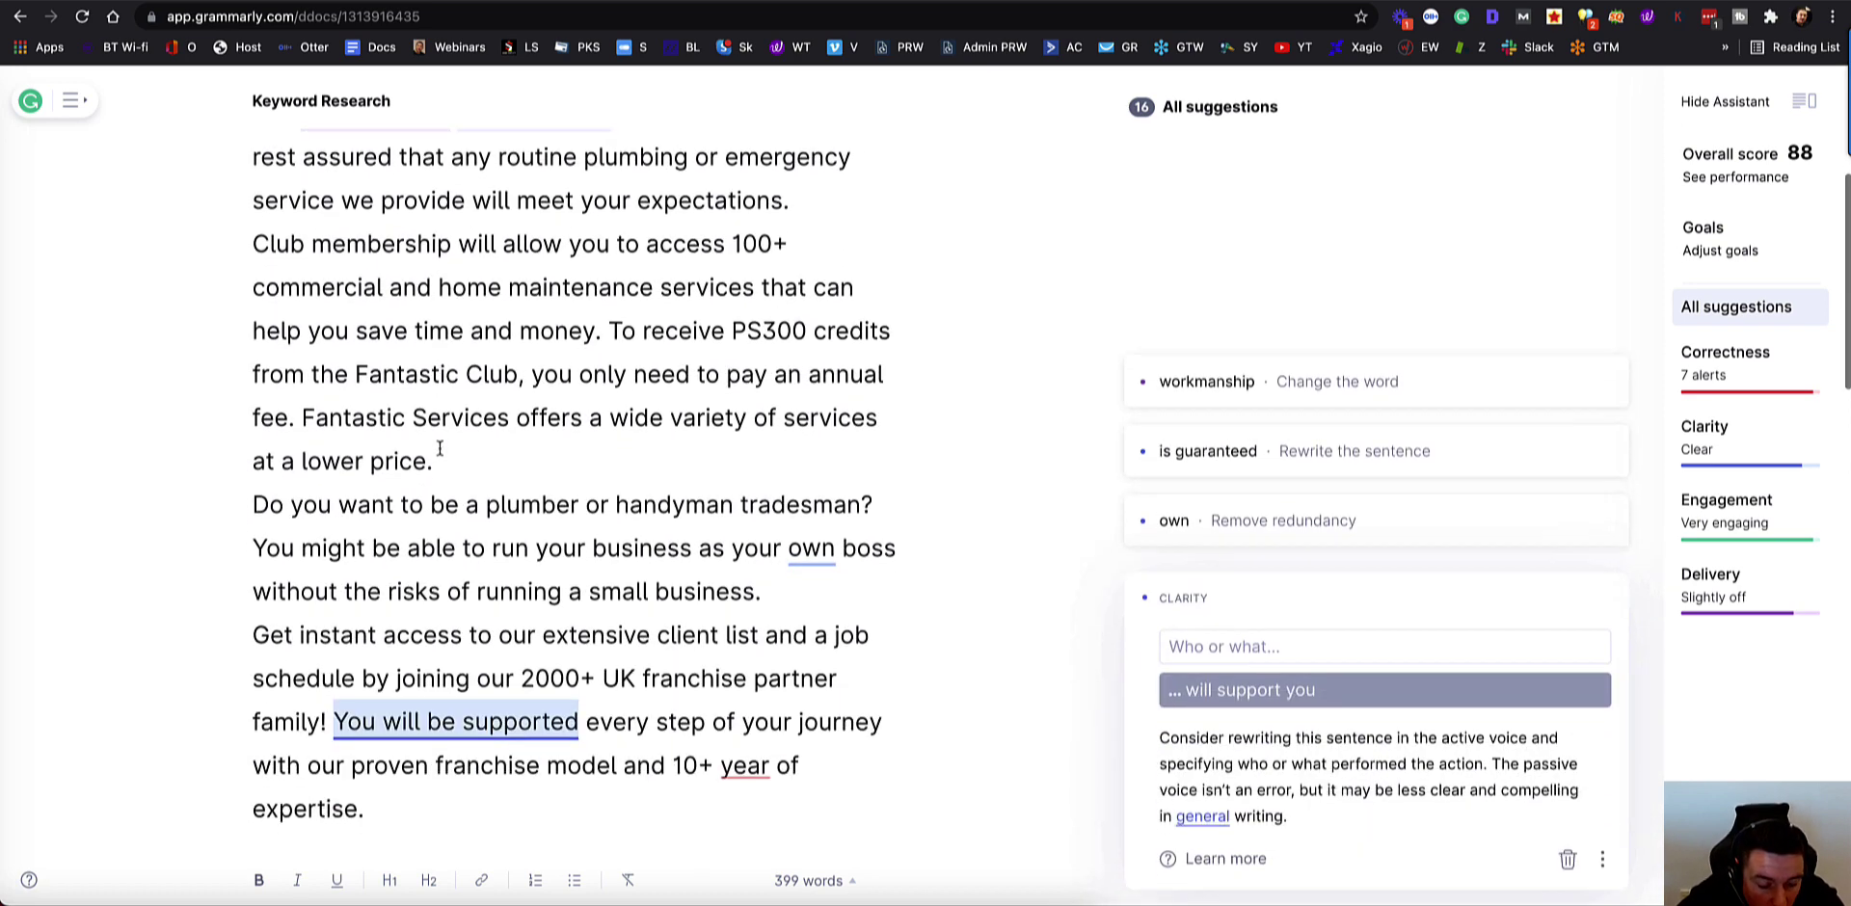
scroll(440, 448, down, 6)
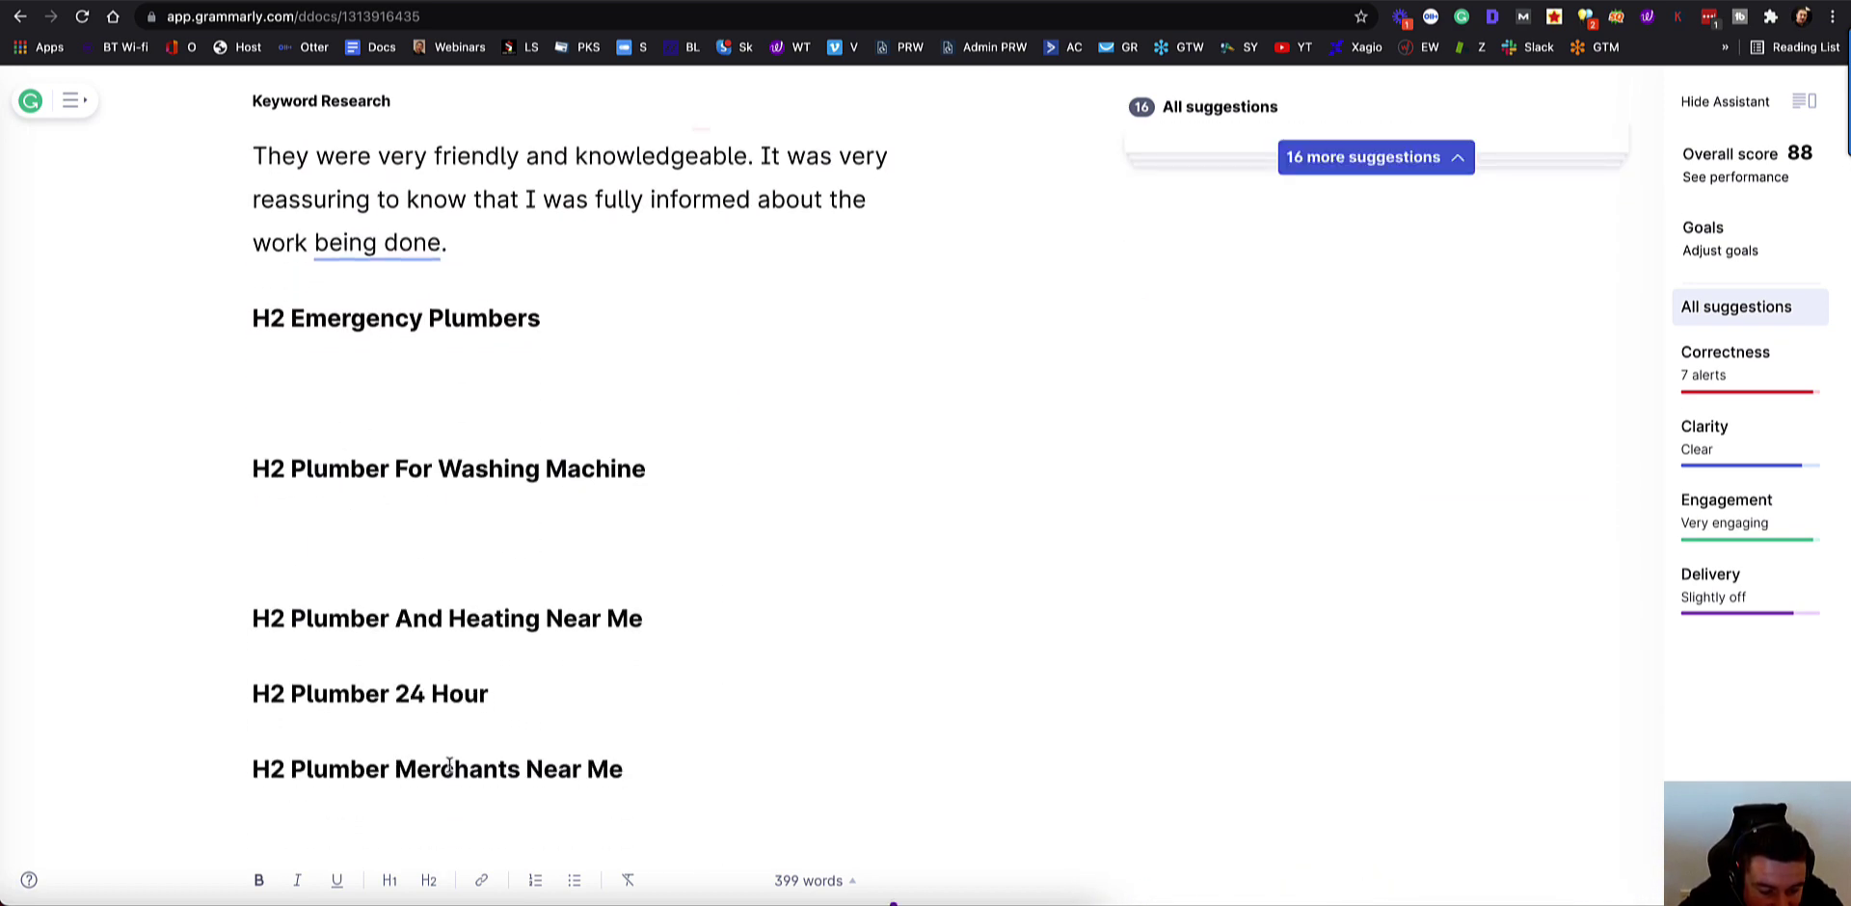
scroll(579, 629, down, 2)
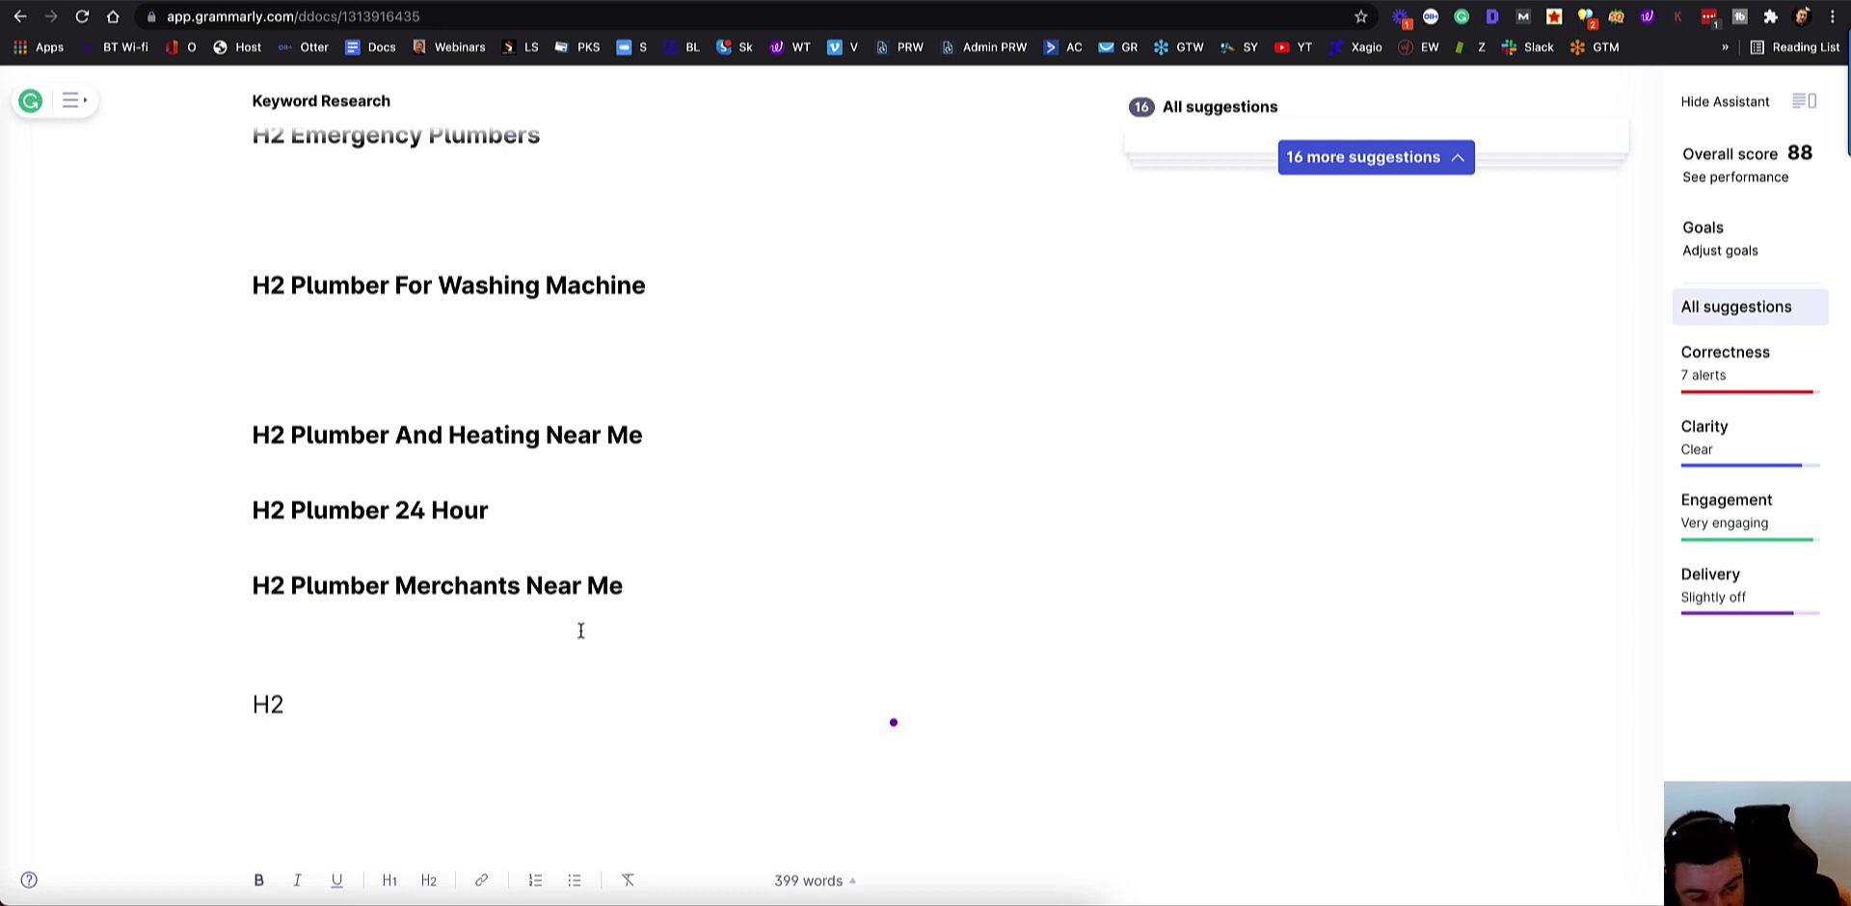
Step: Bold the word 'Plumbing' in the company name and underline 'Near me plumbers'
scroll(277, 374, up, 5)
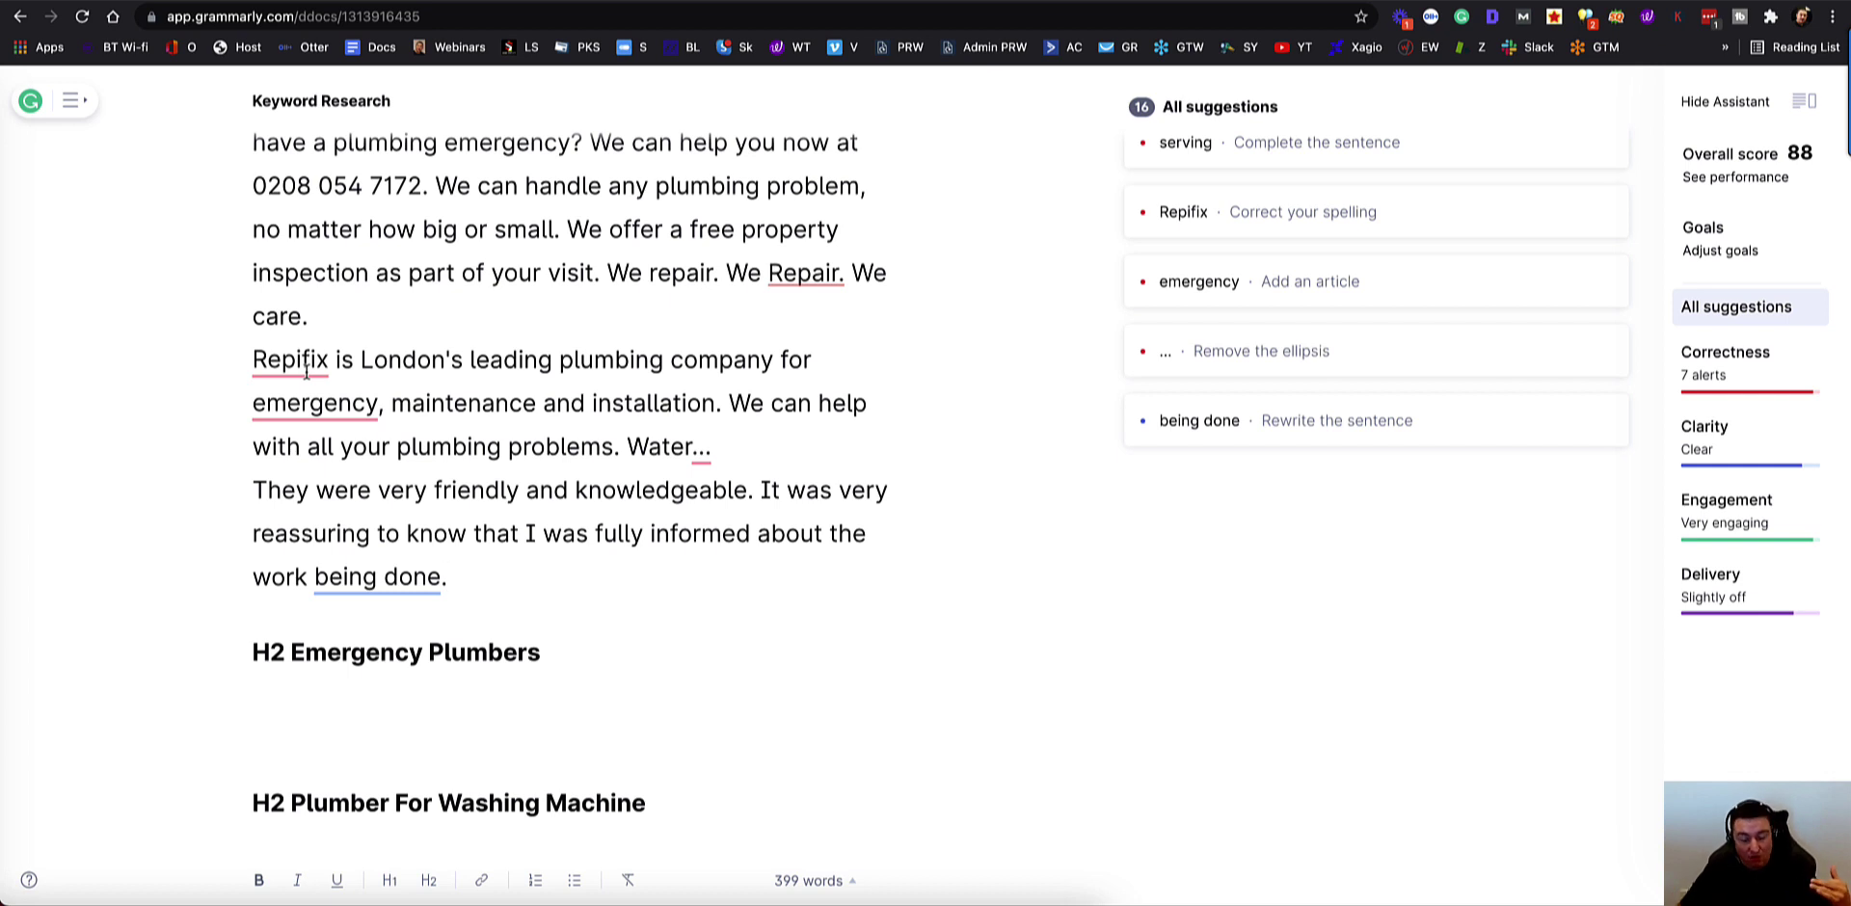
scroll(666, 403, up, 5)
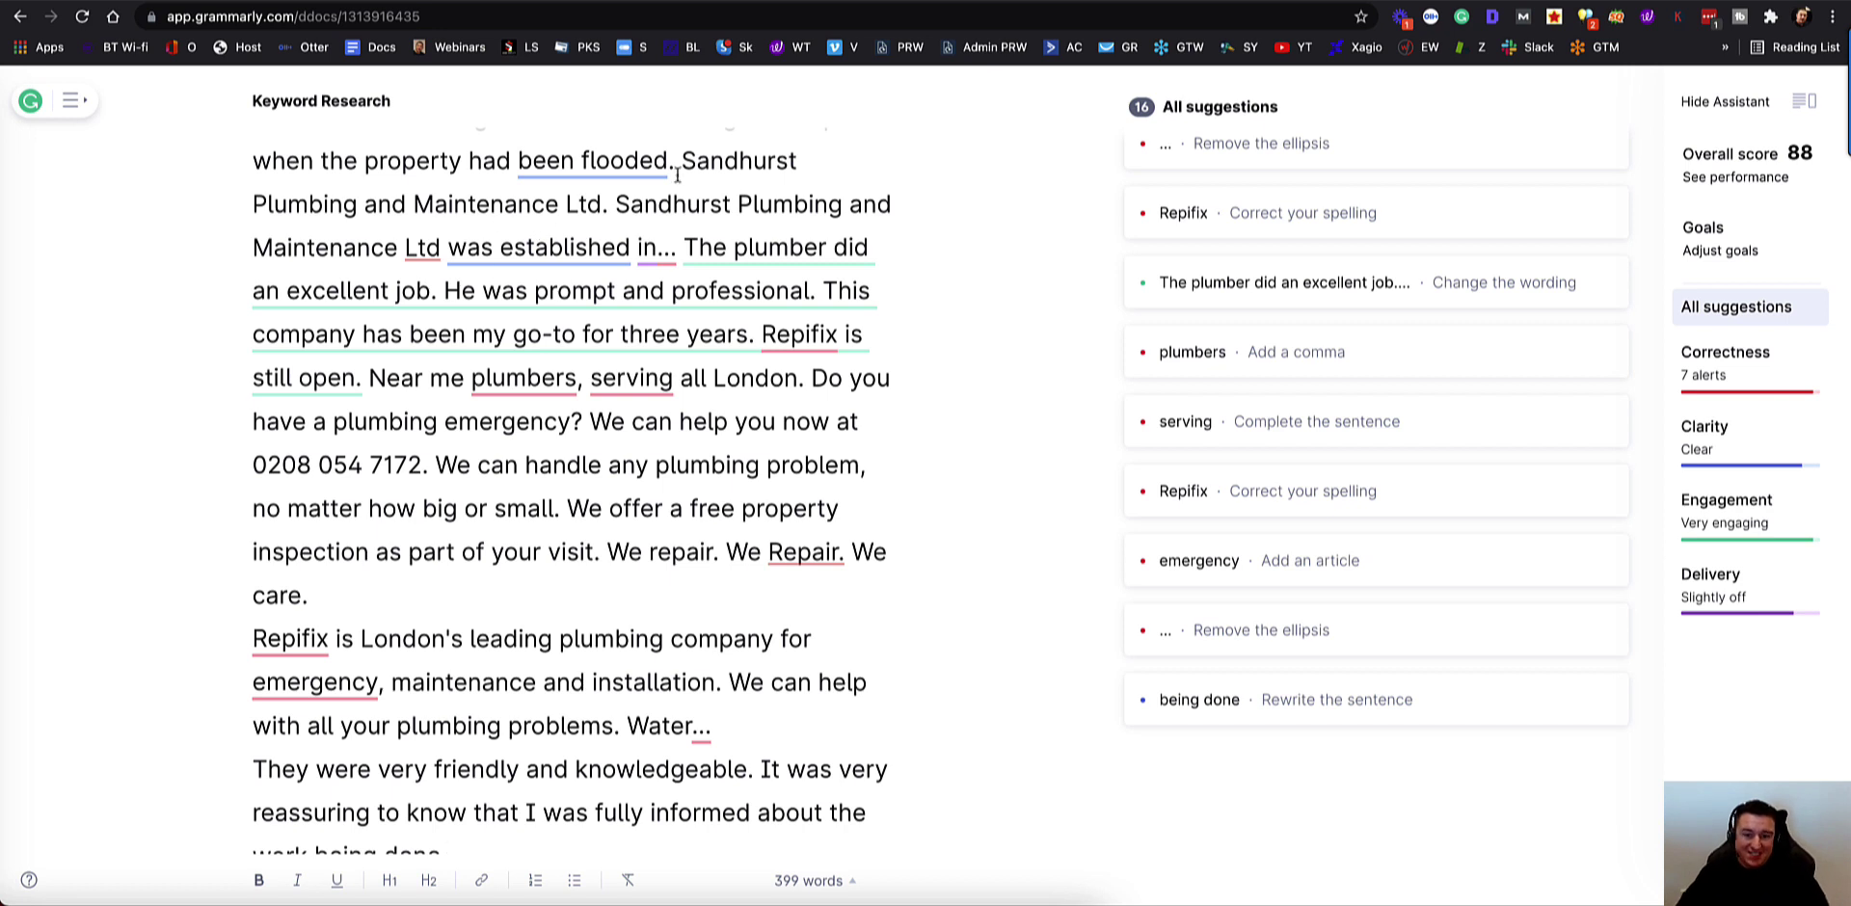
double_click(789, 206)
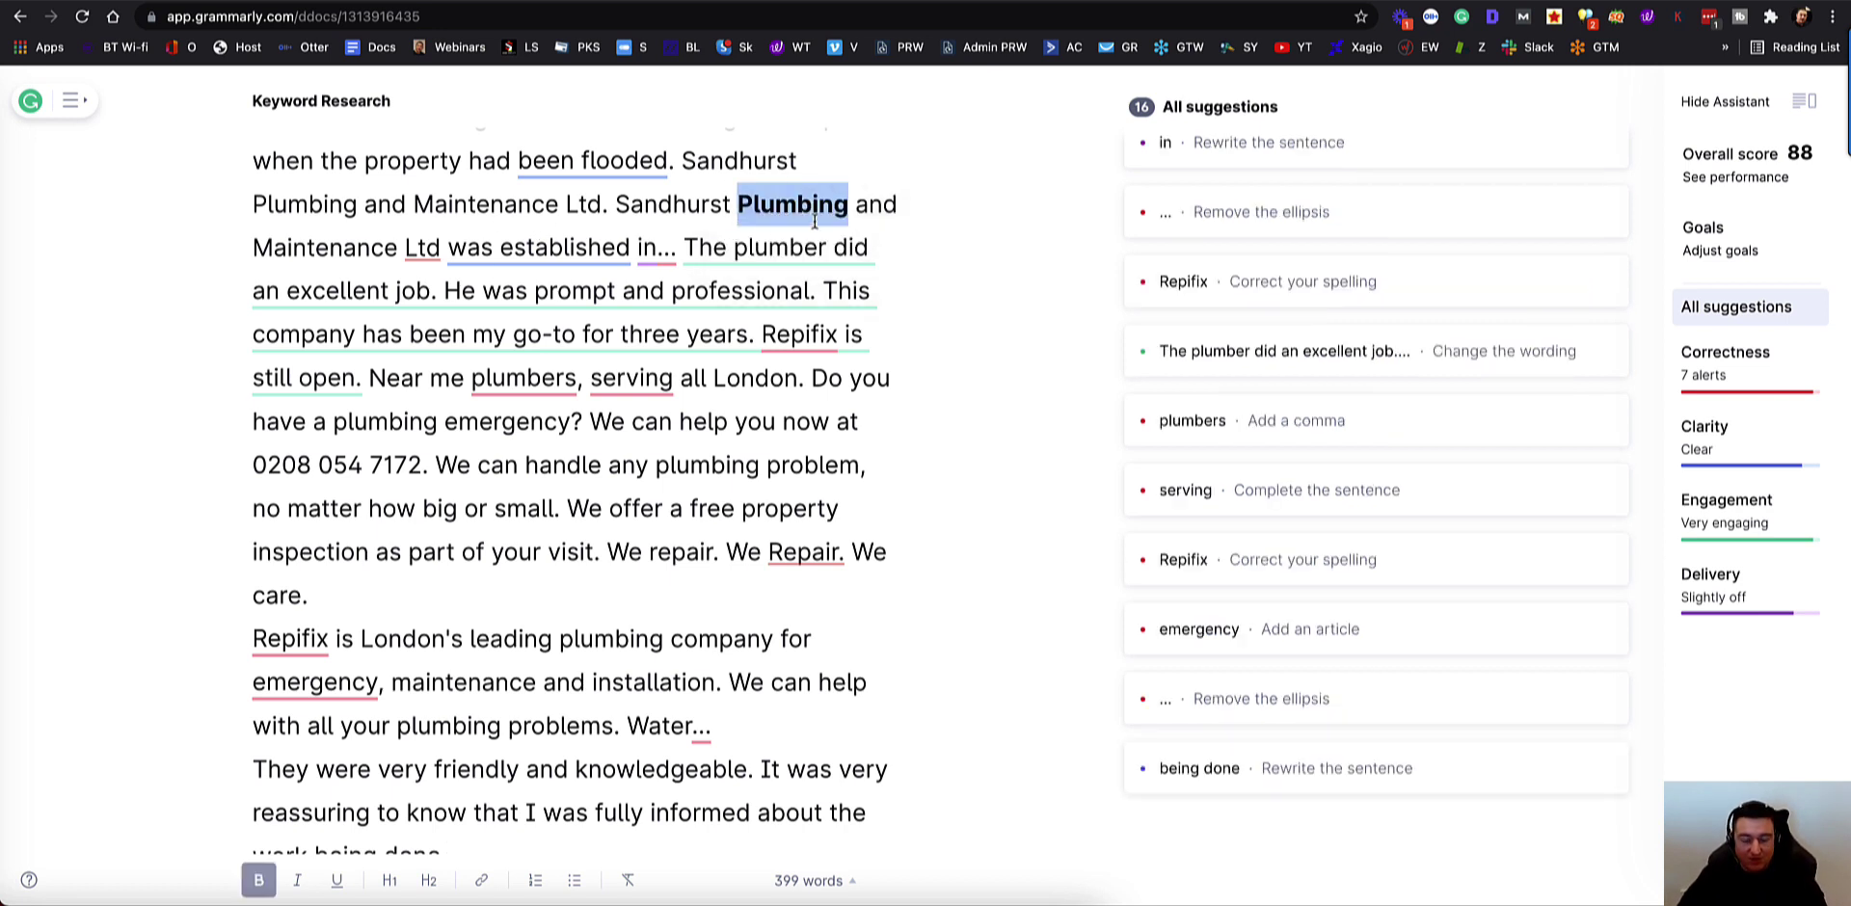
key(super+b)
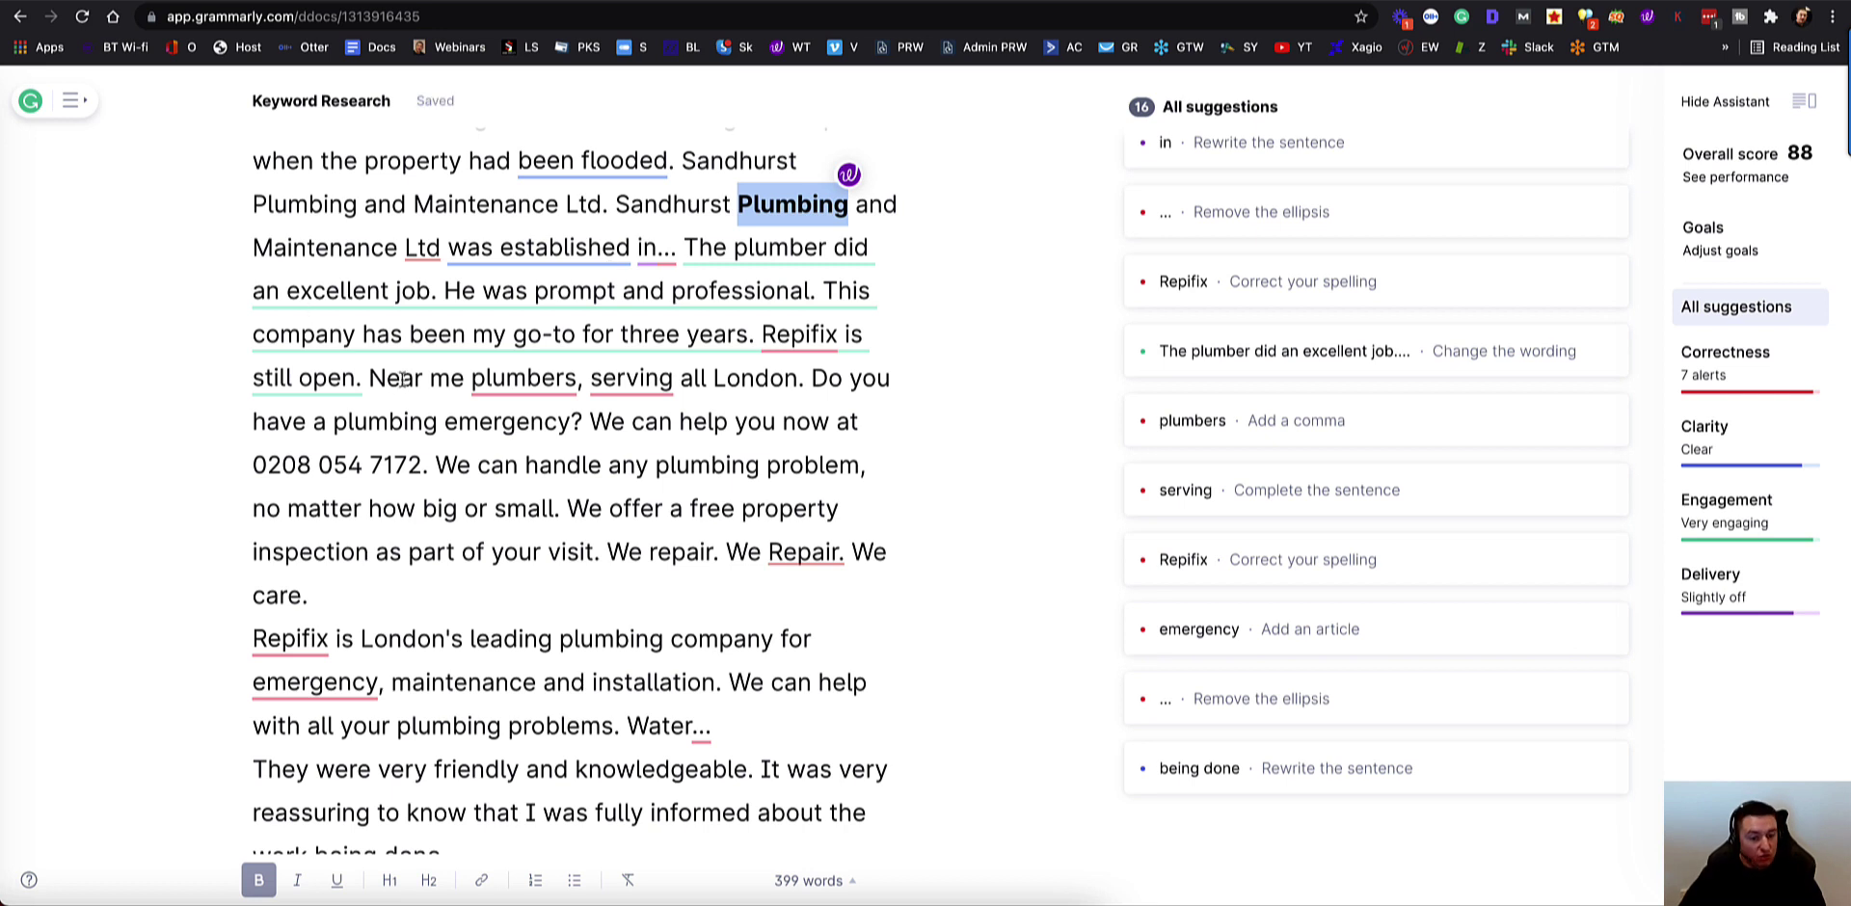
drag(370, 379, 578, 383)
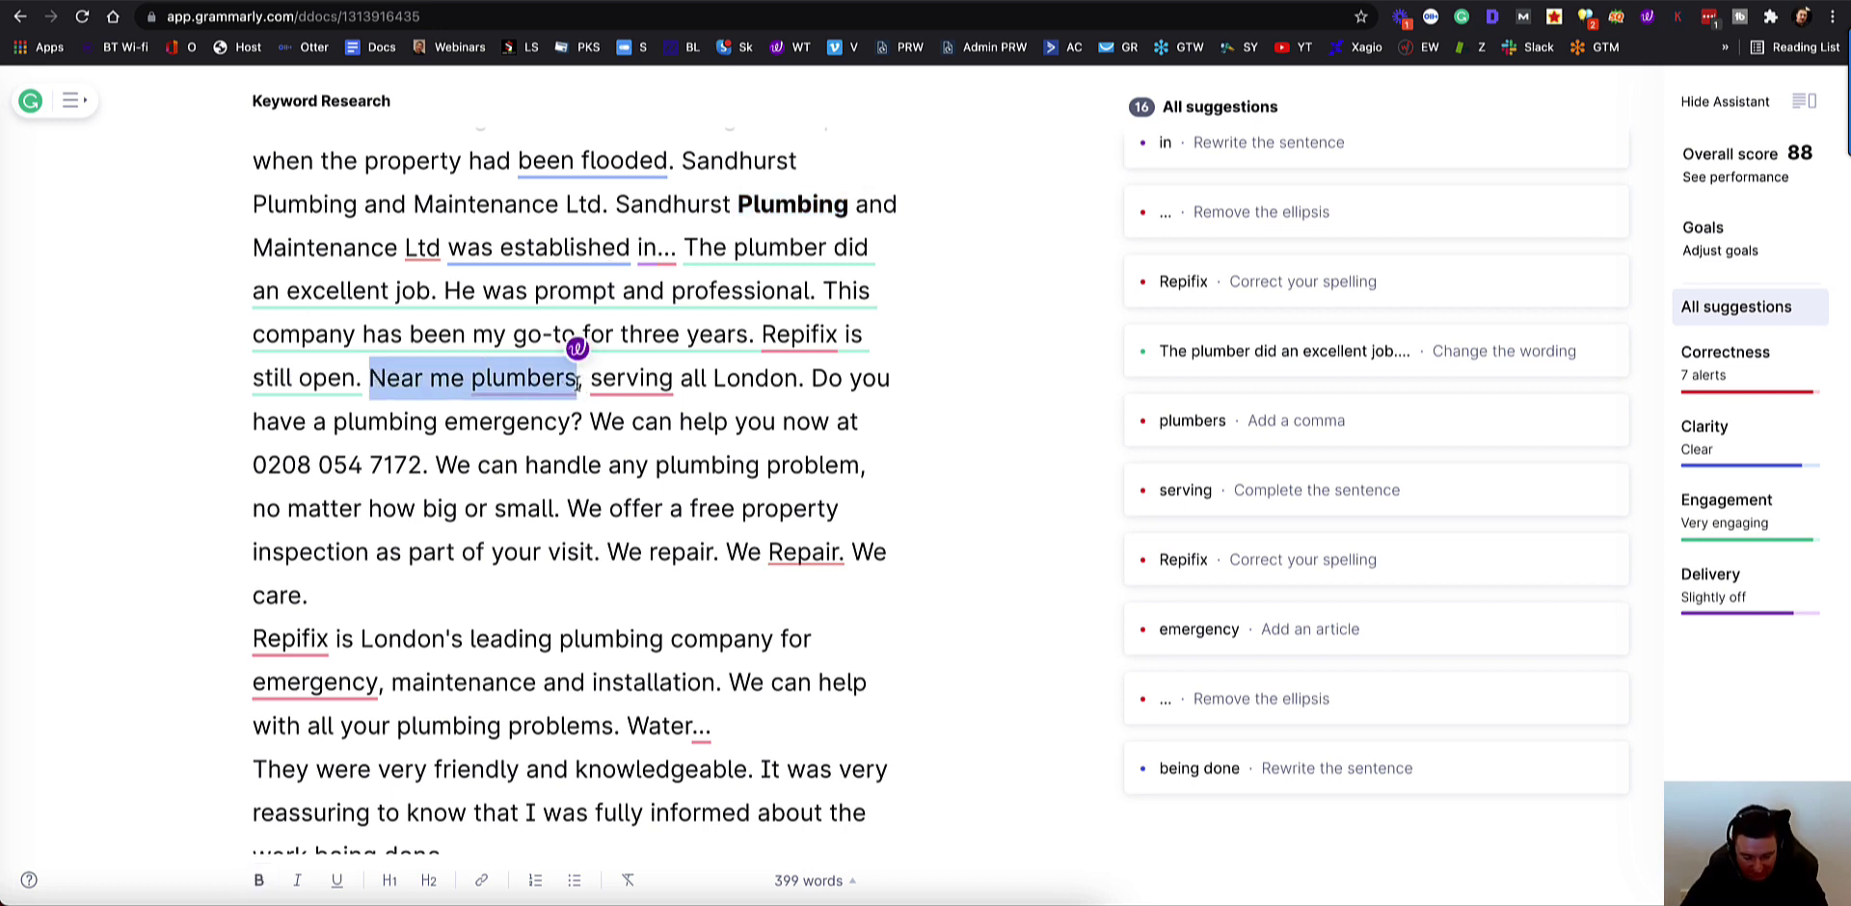
key(ctrl+u)
click(554, 433)
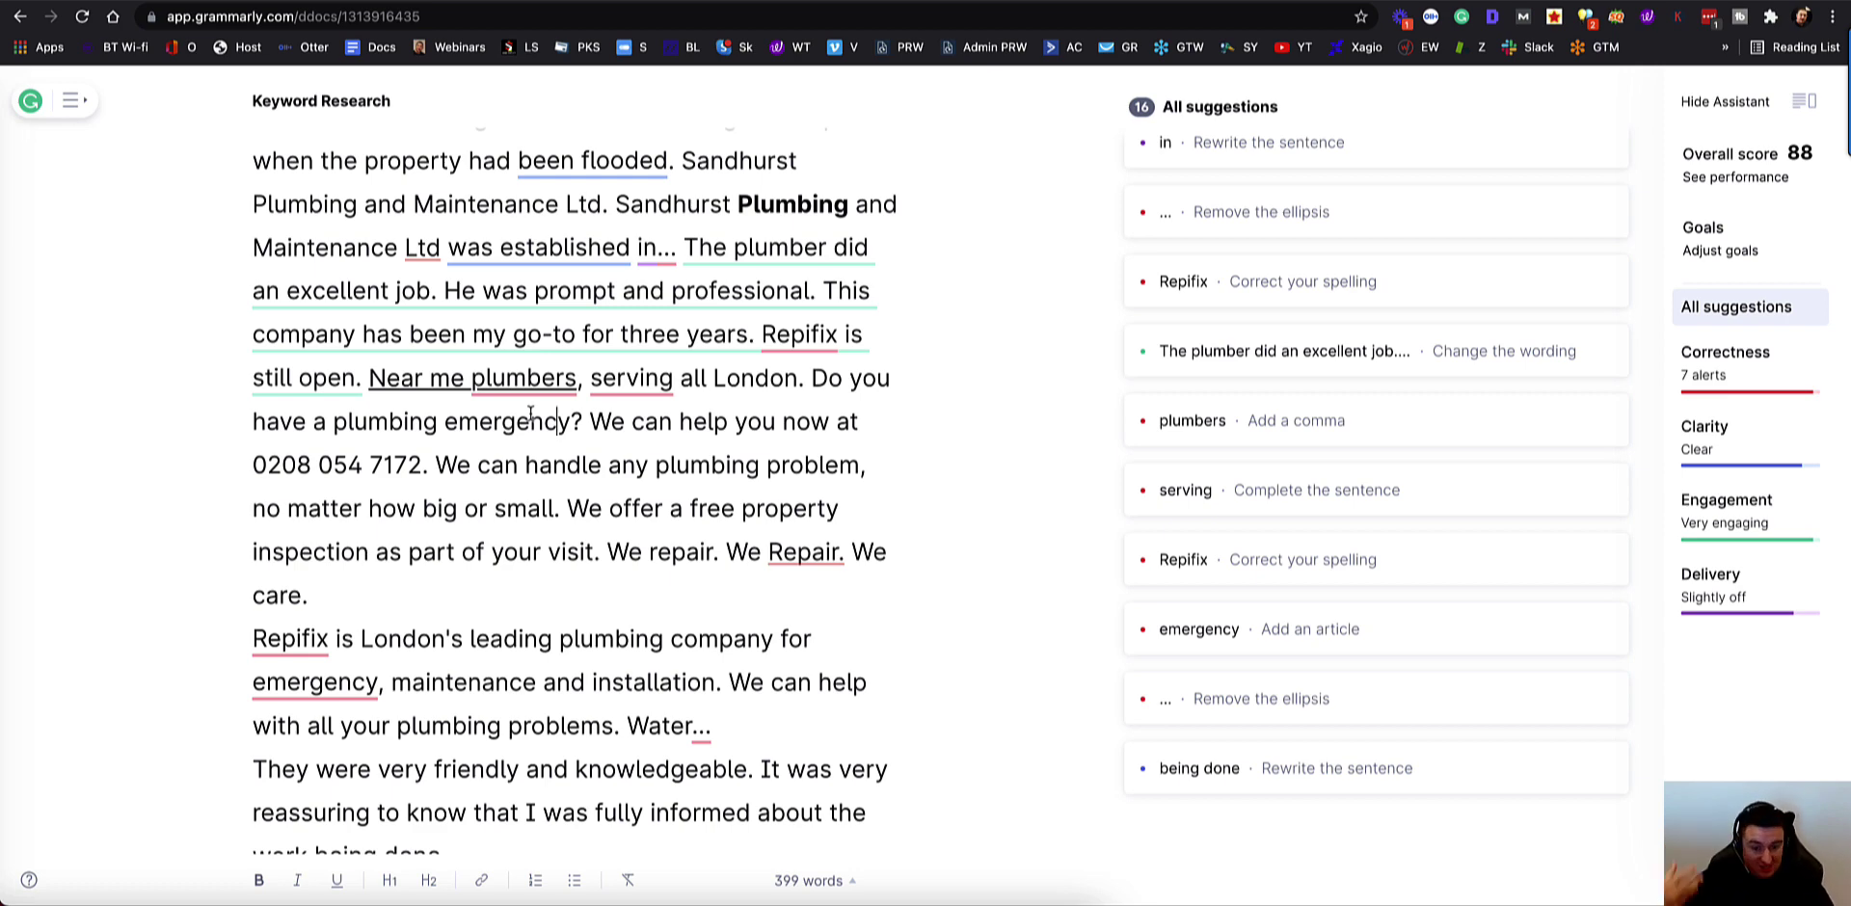
scroll(501, 289, up, 15)
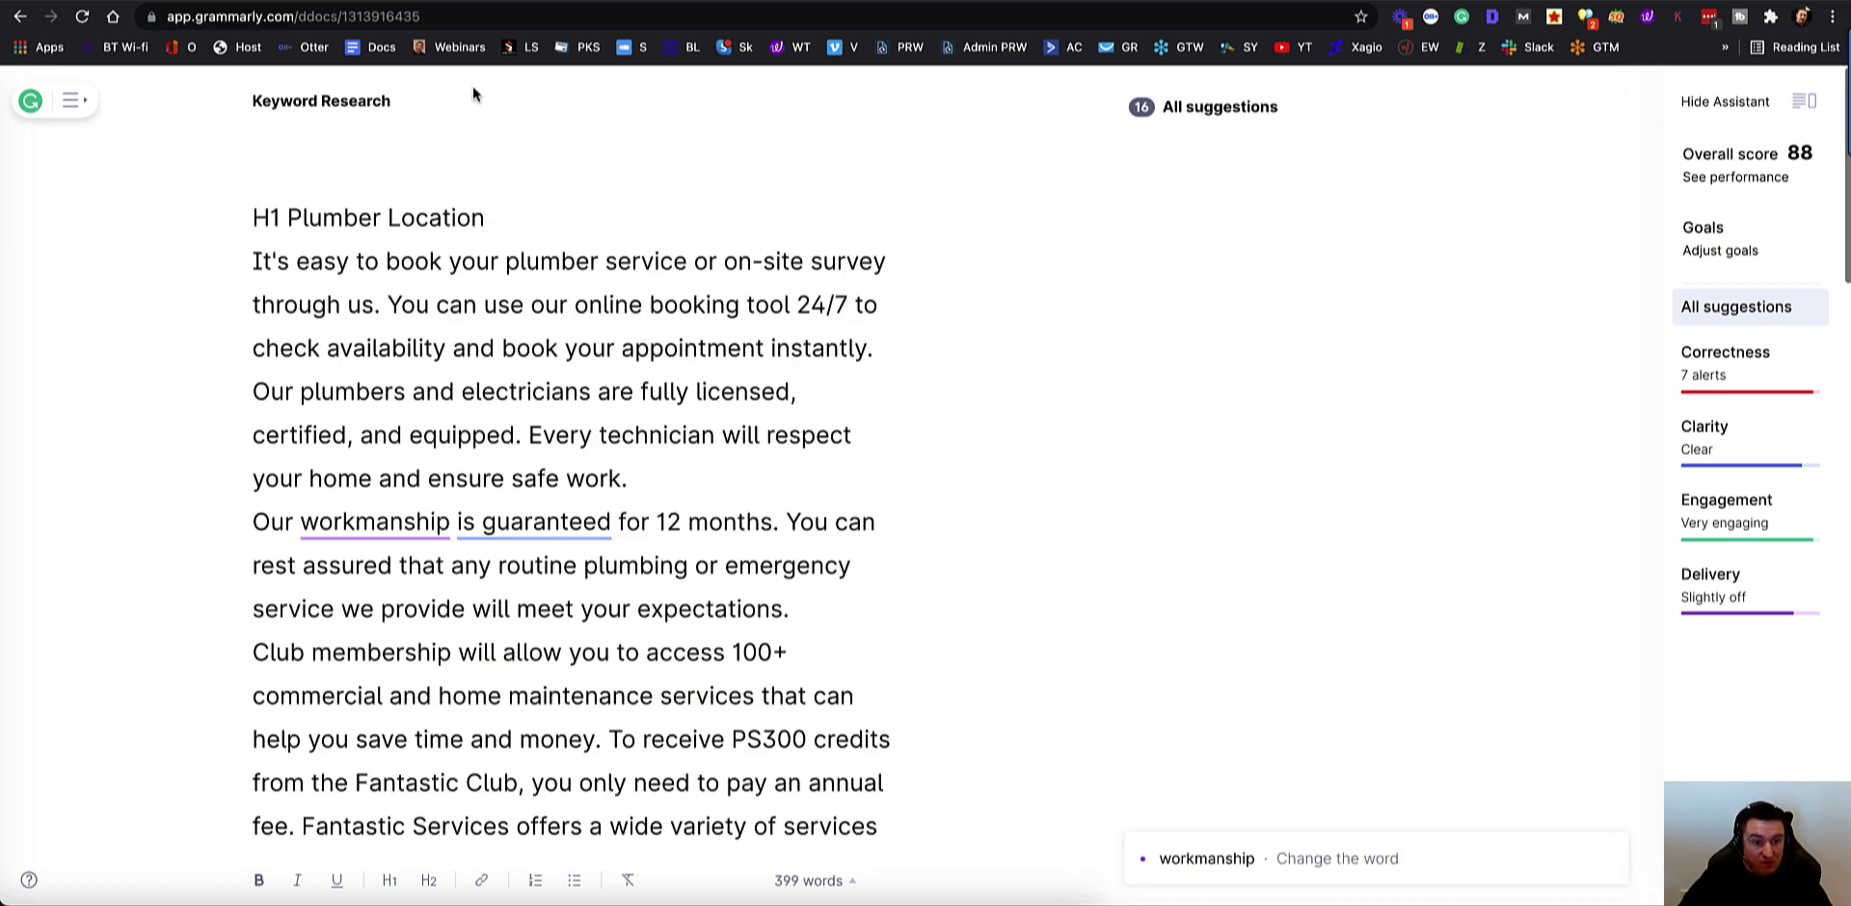
key(ctrl+Tab)
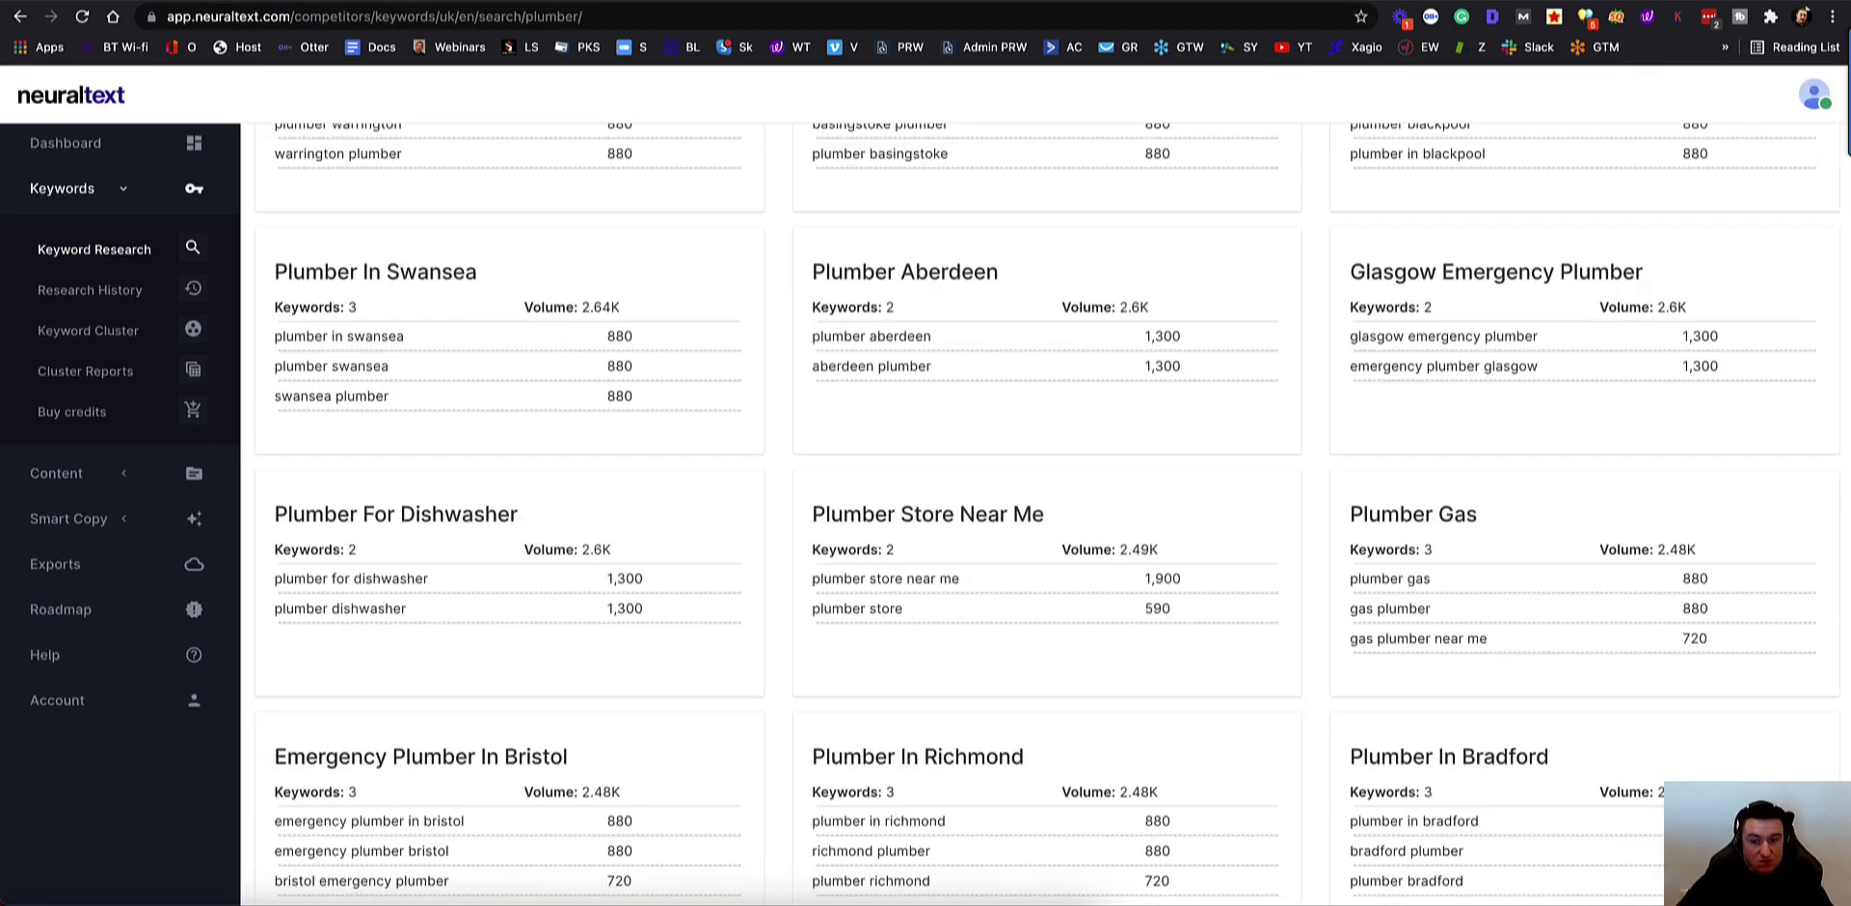
scroll(828, 320, up, 10)
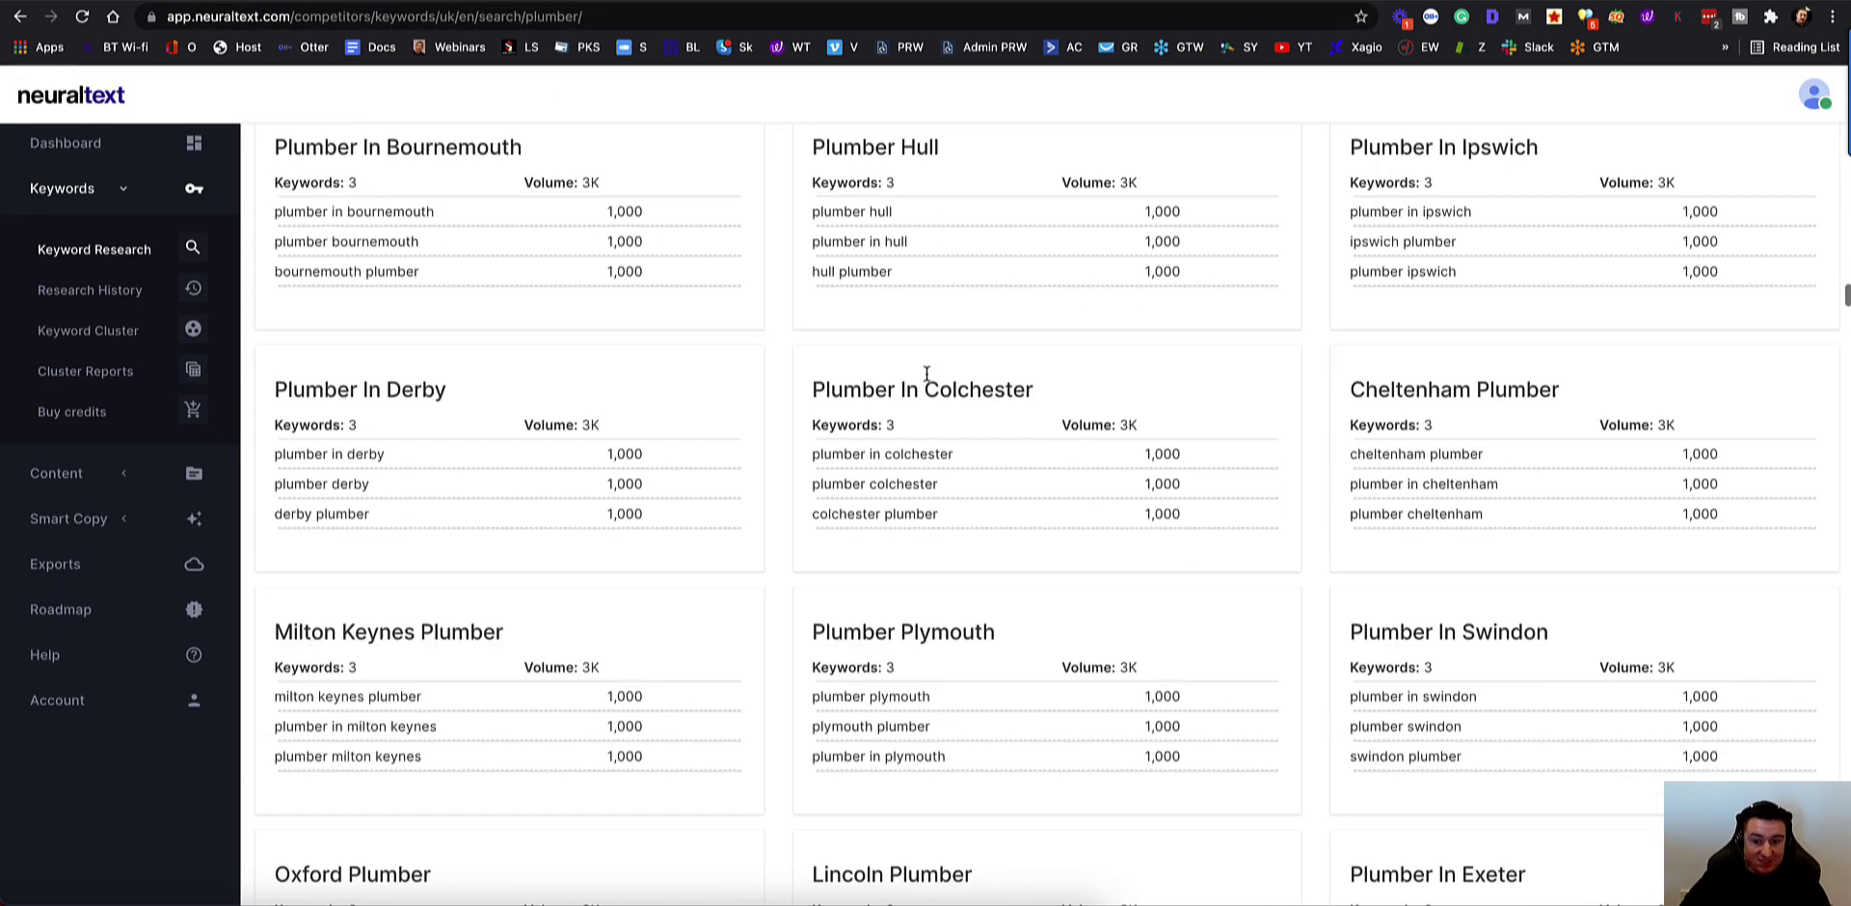
scroll(926, 376, up, 10)
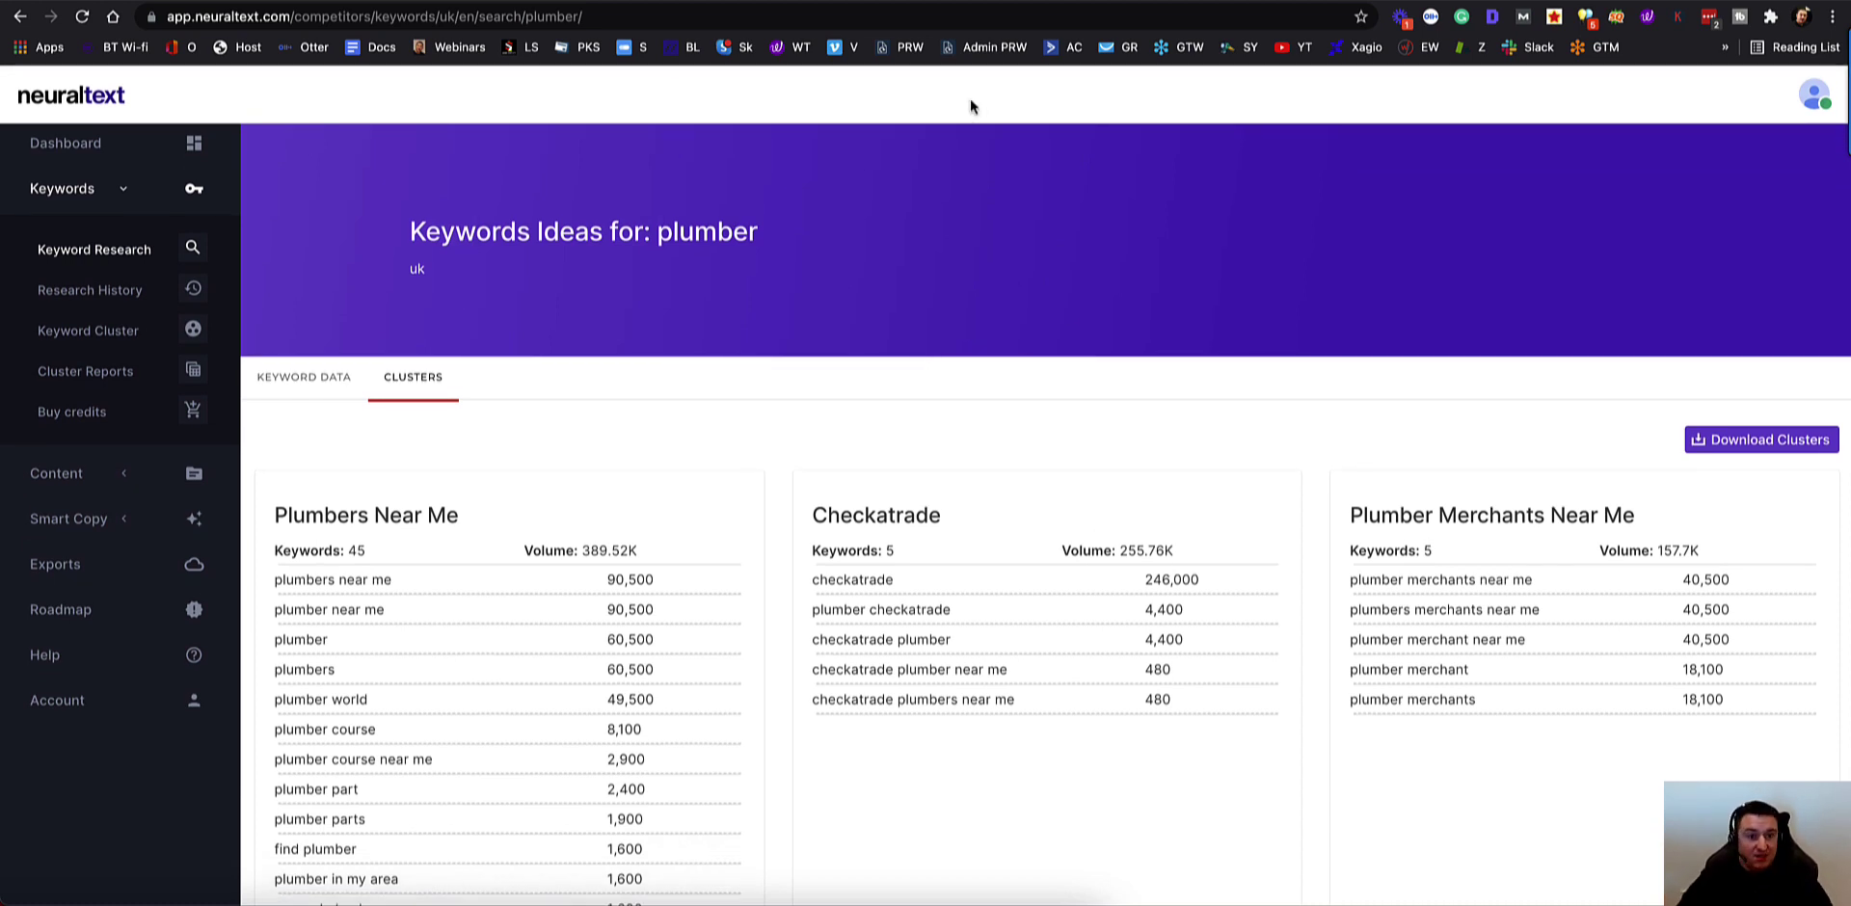
key(ctrl+Tab)
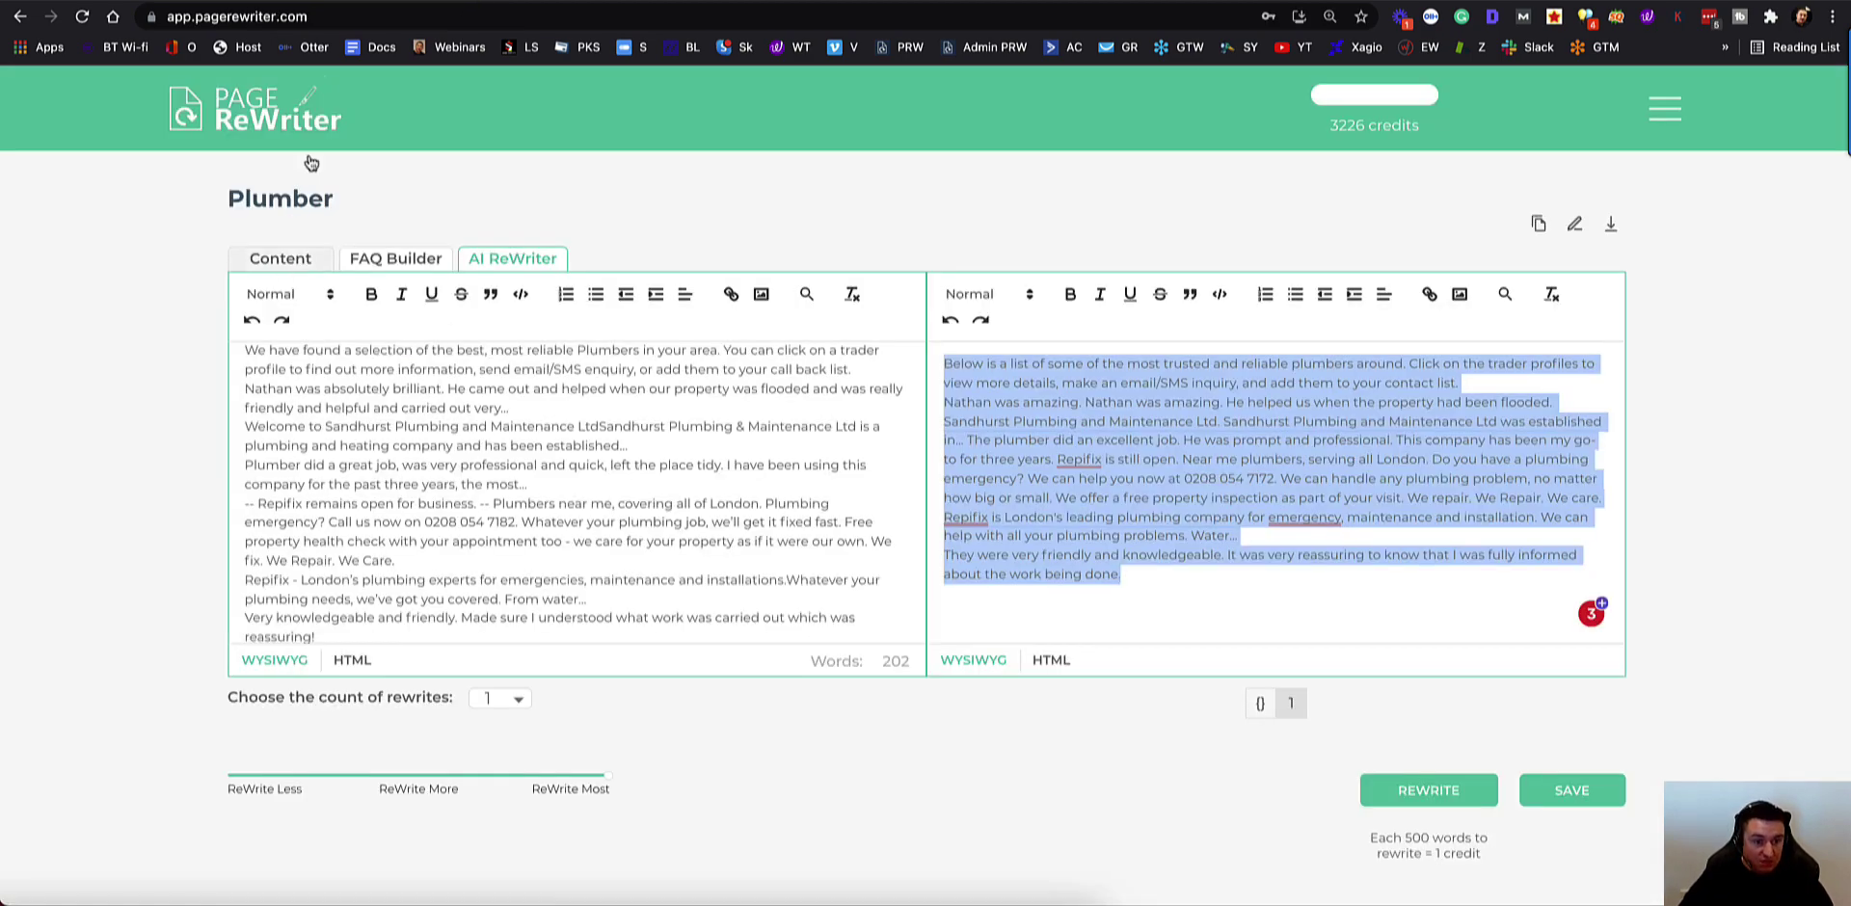
key(ctrl+Tab)
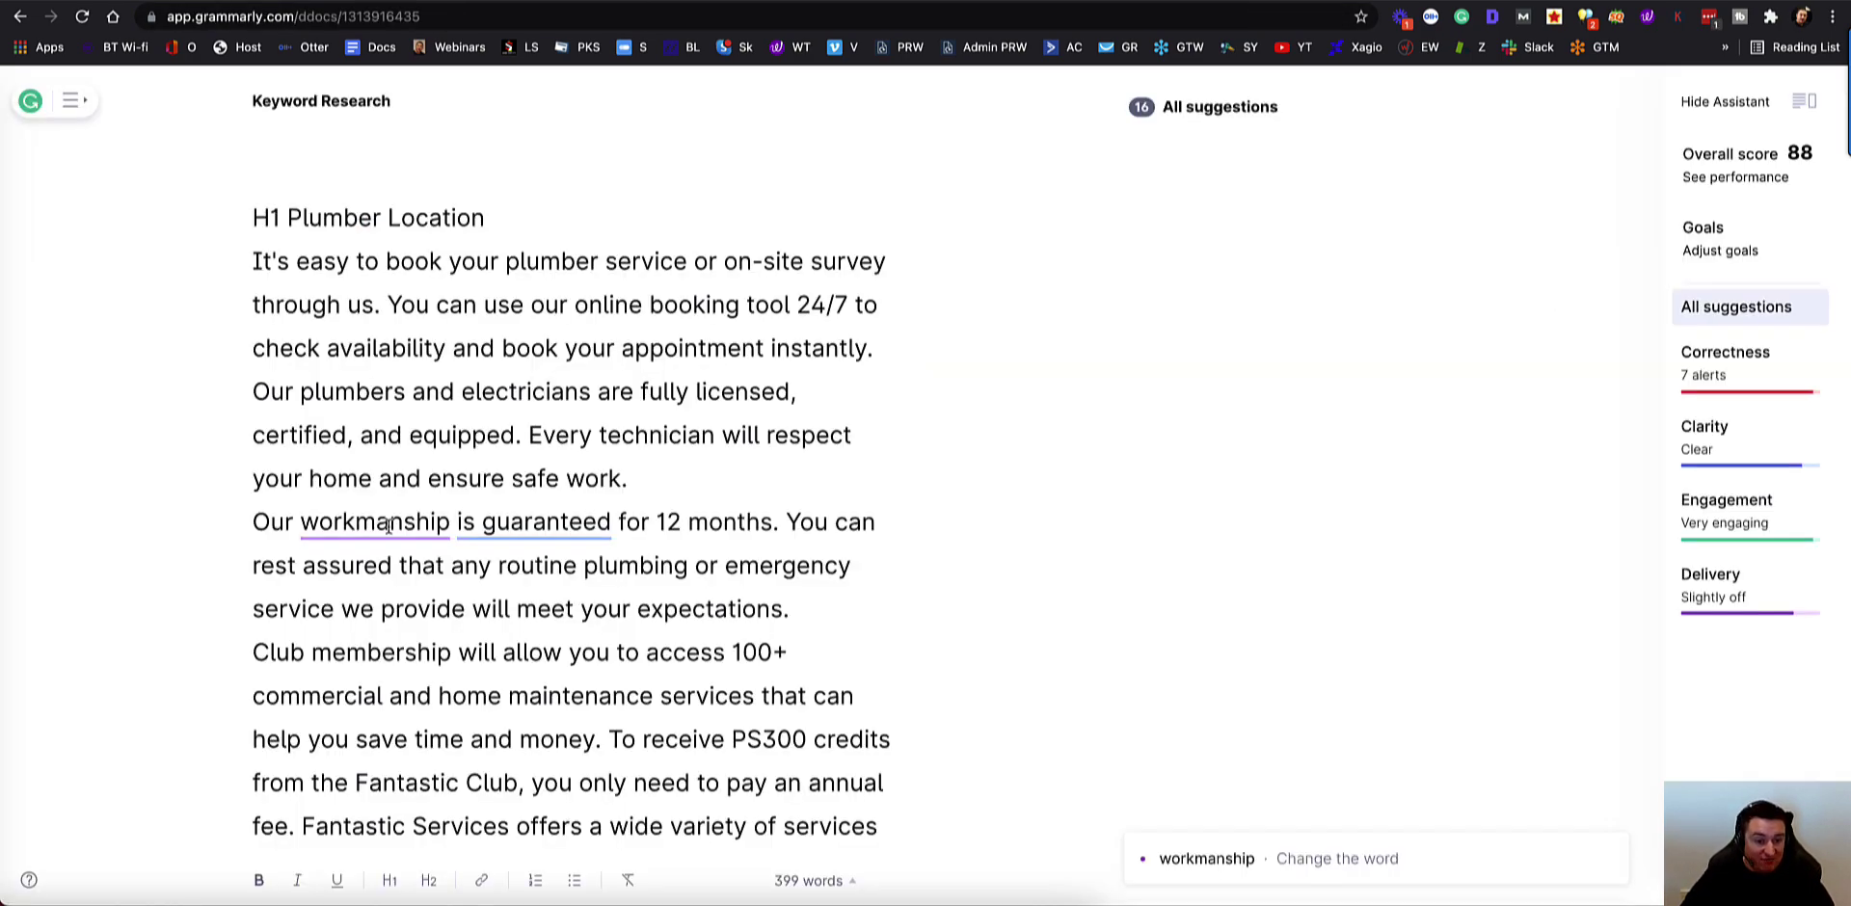
Step: At the end of the document, add an 'H2' heading line after Plumber Merchants Near Me
scroll(388, 525, down, 1)
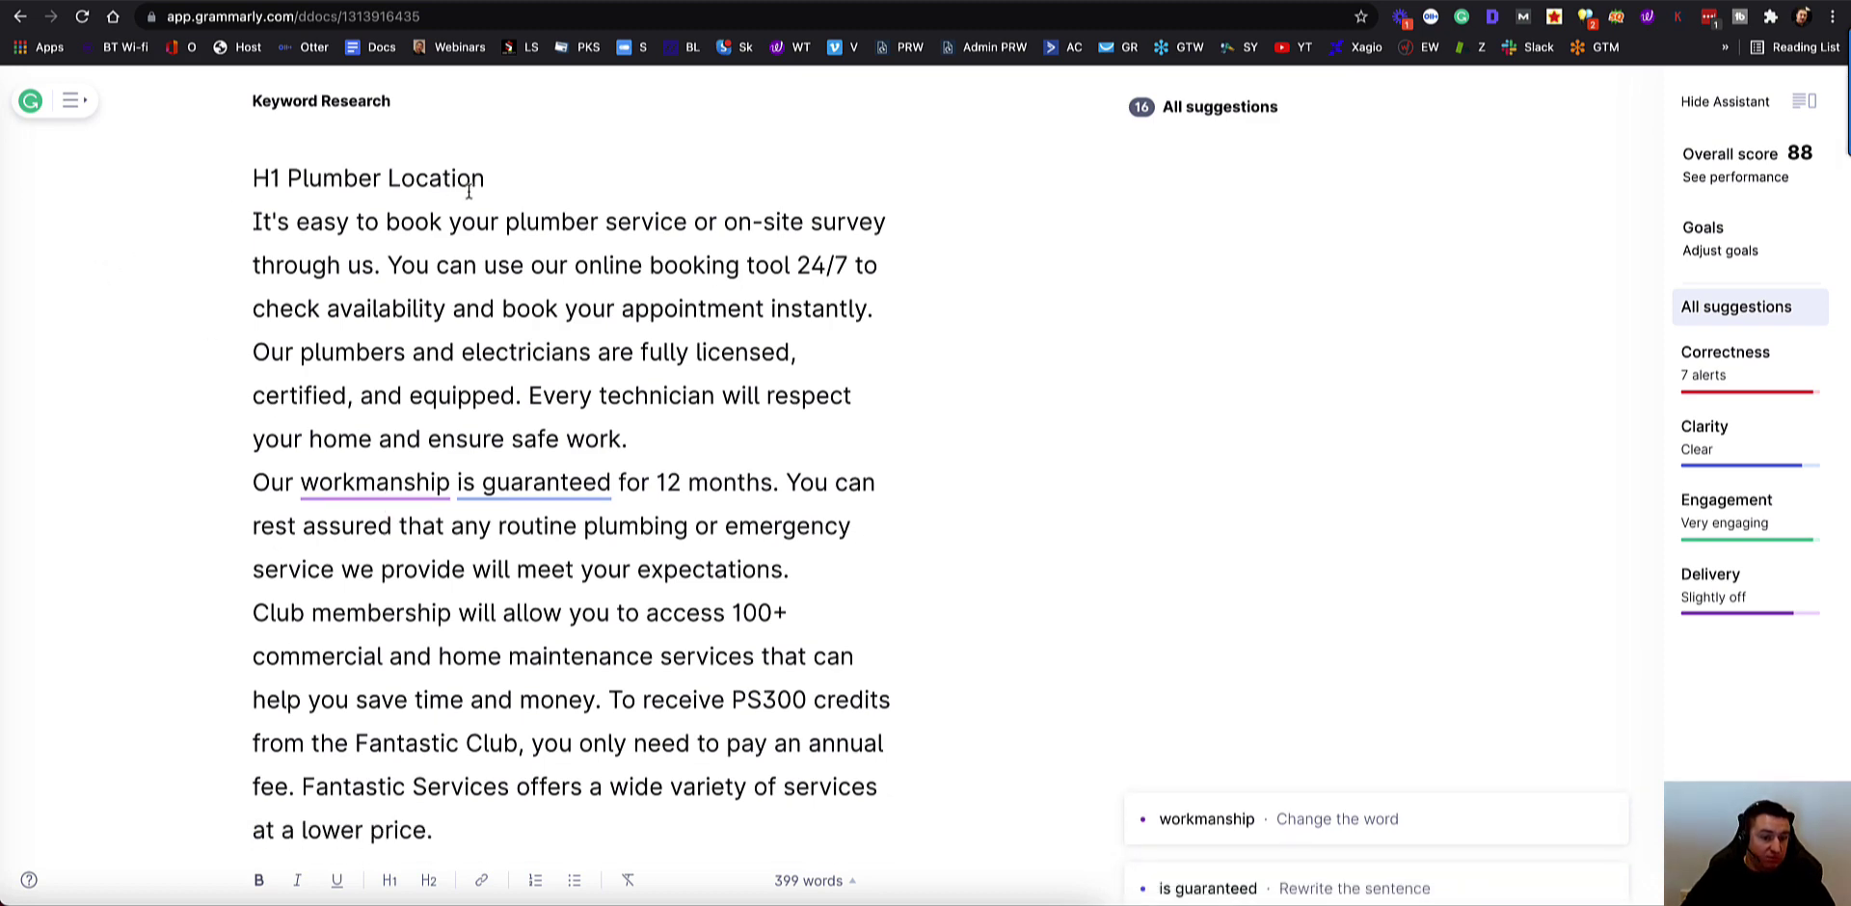
scroll(469, 191, down, 10)
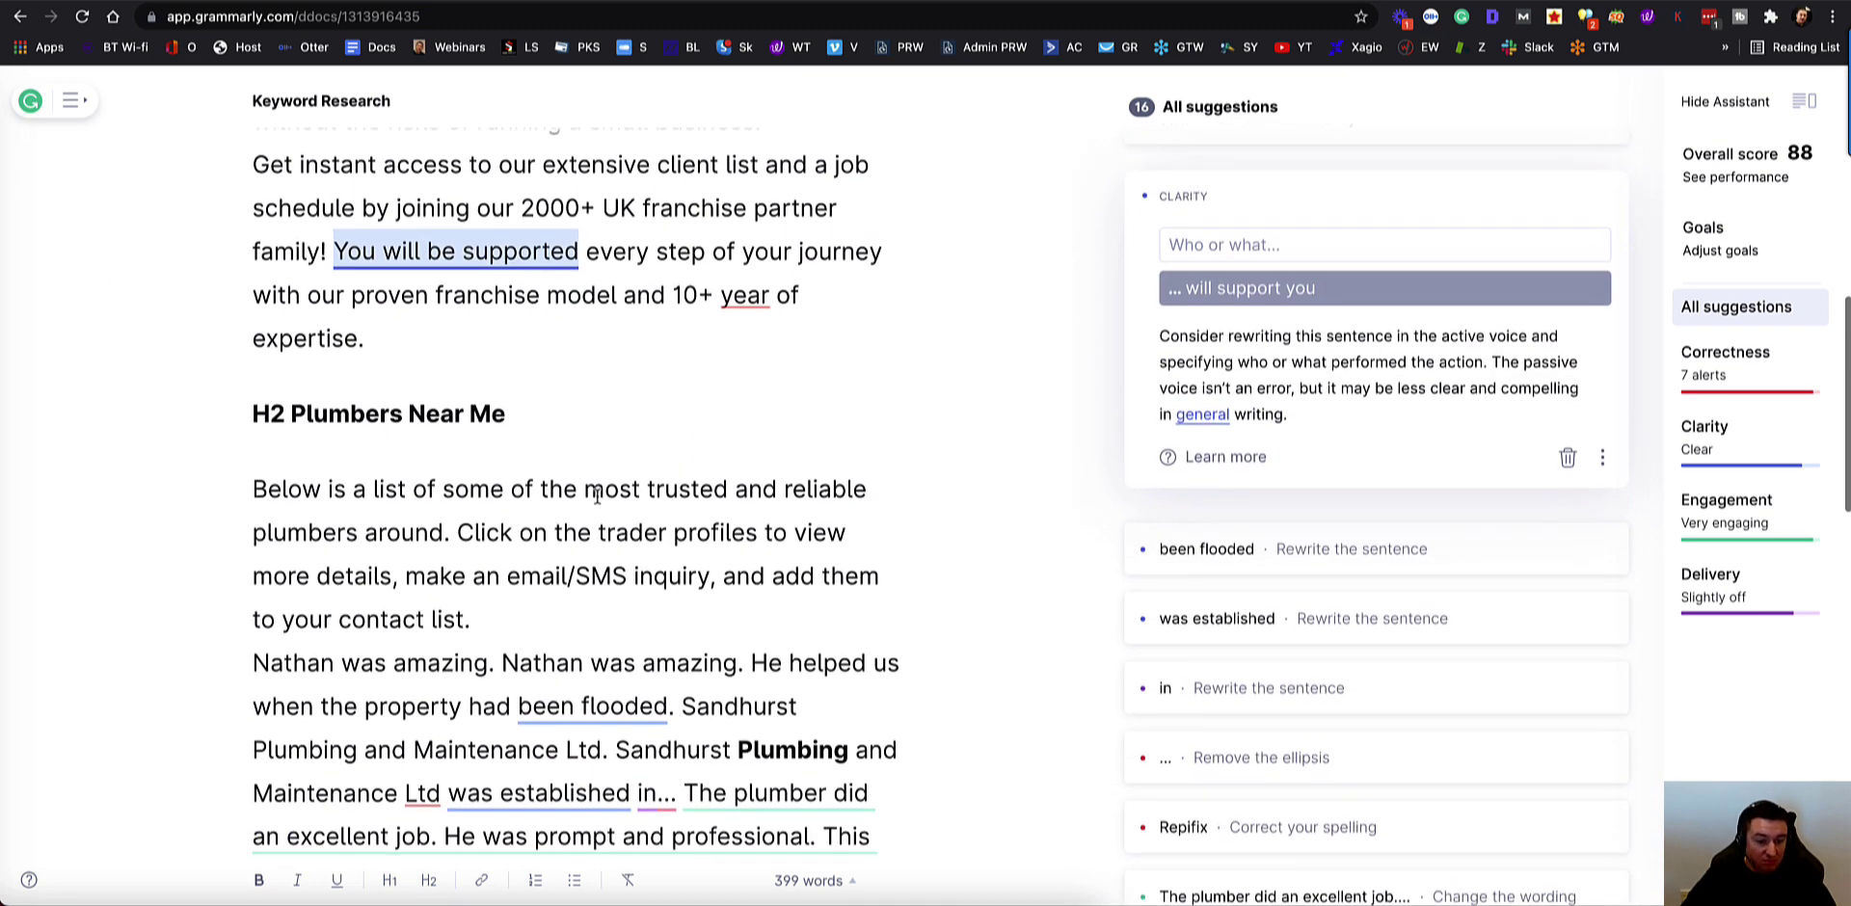
scroll(597, 496, down, 10)
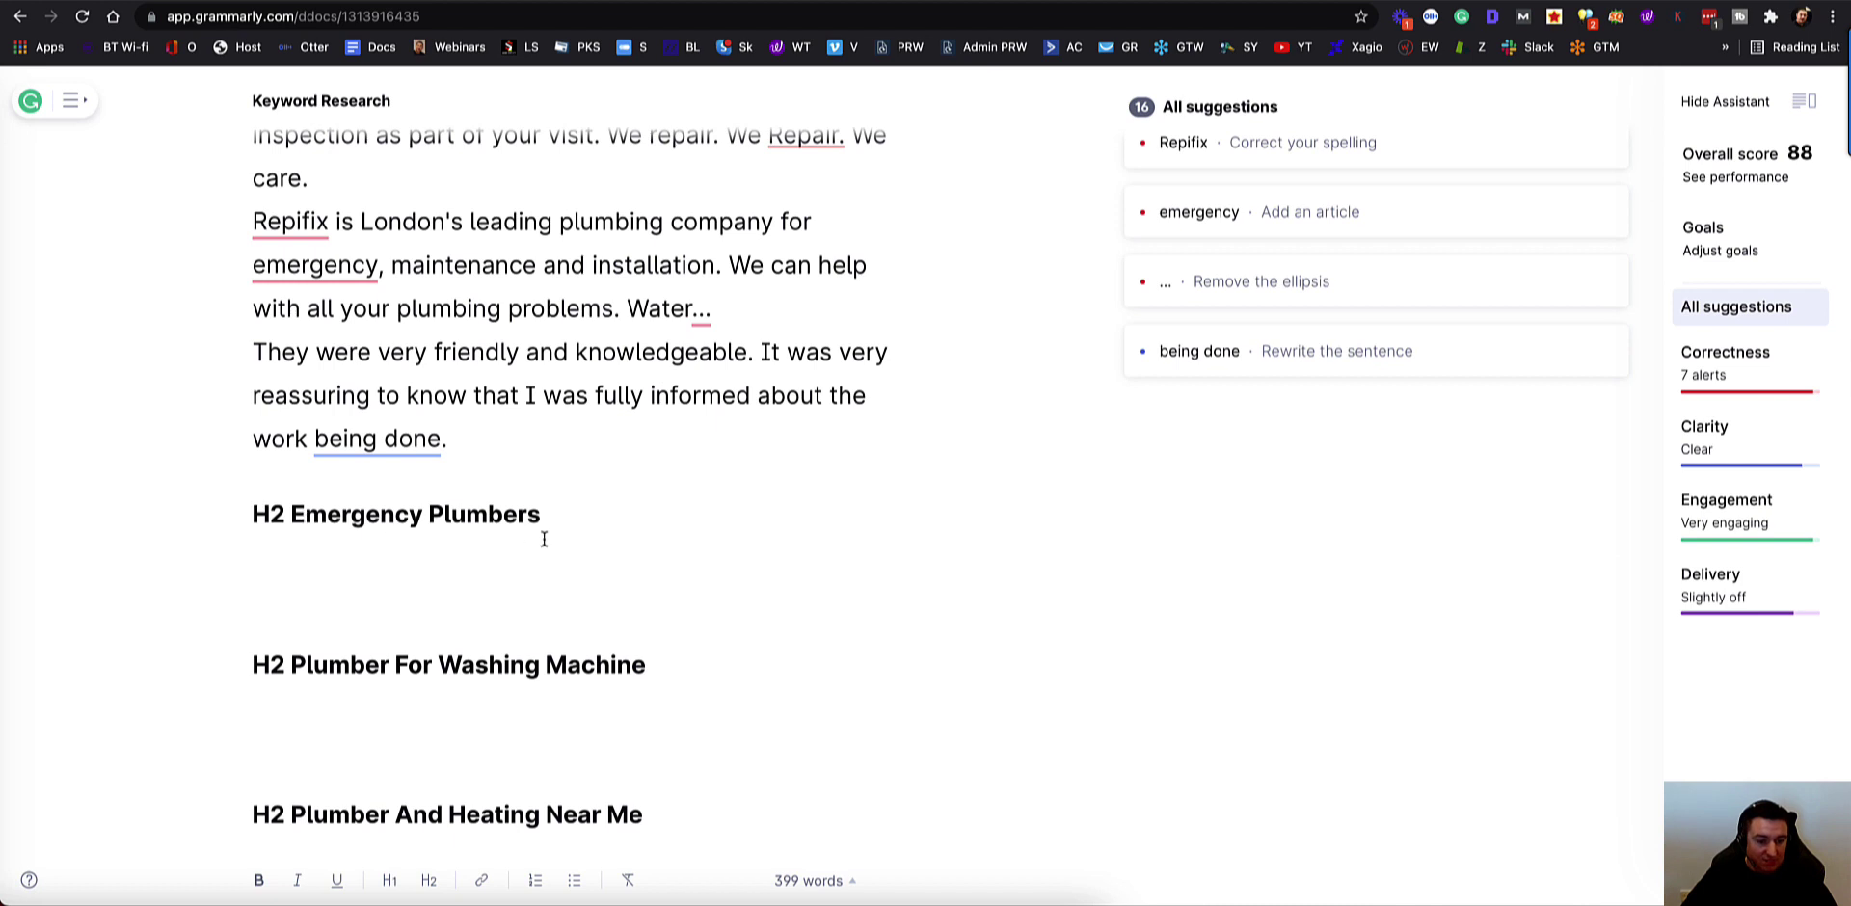
scroll(545, 555, down, 2)
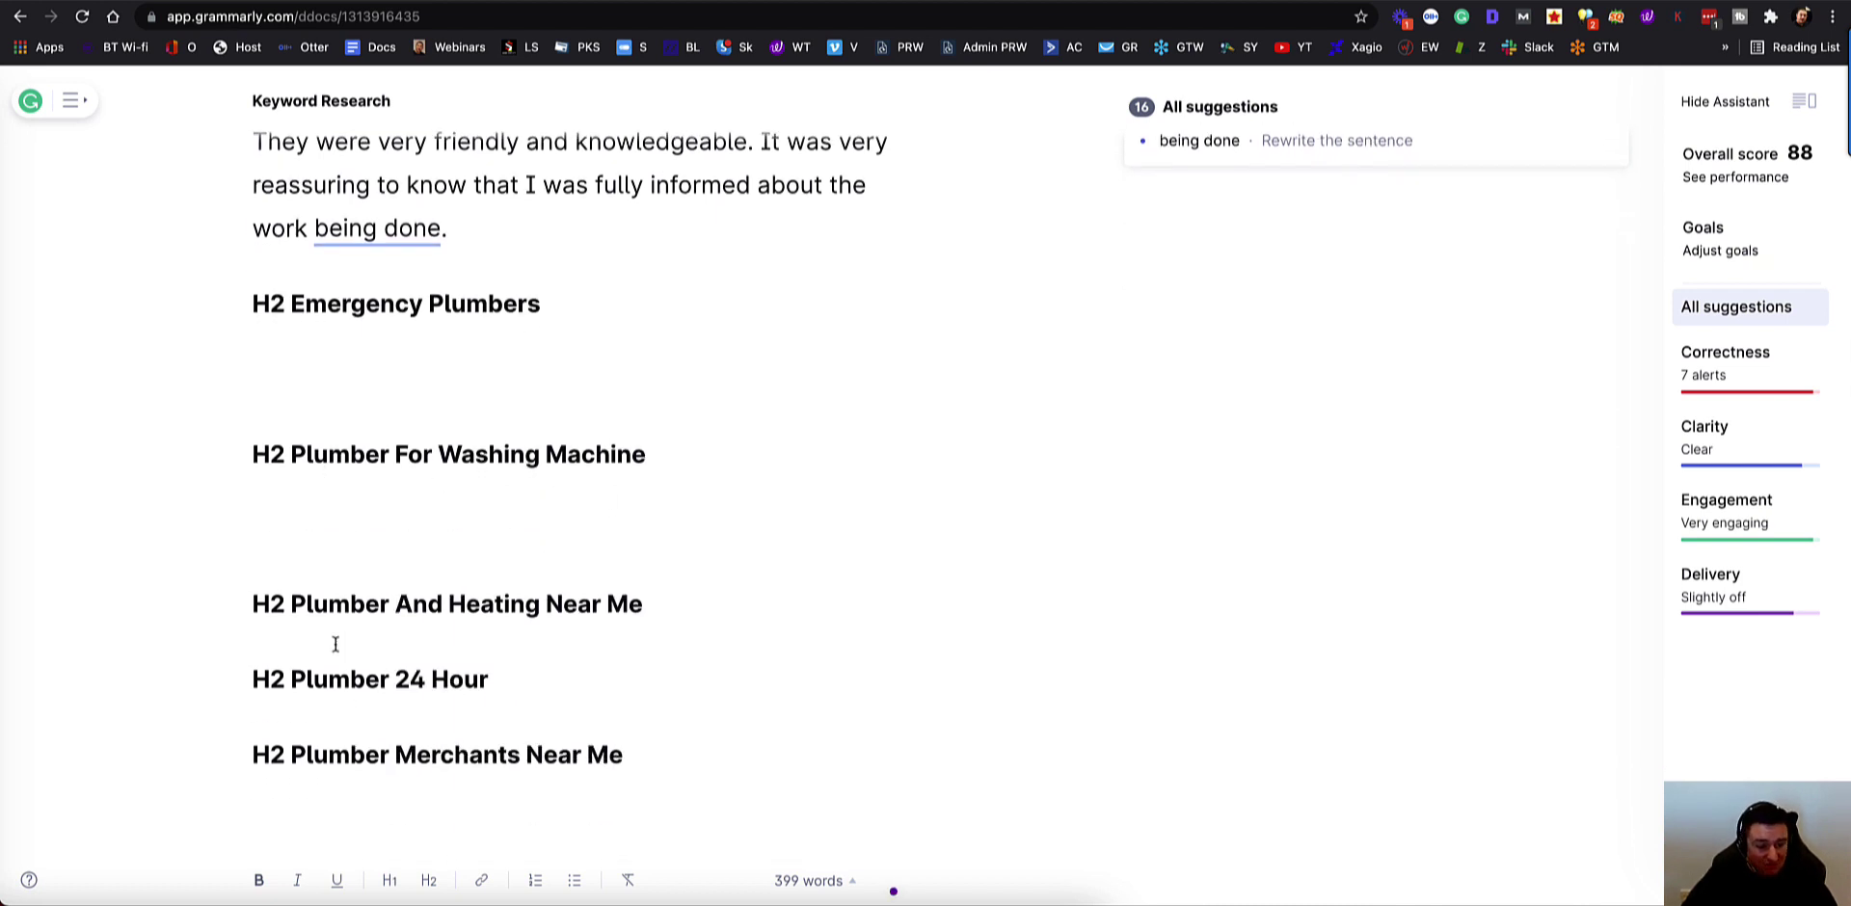
text(H2)
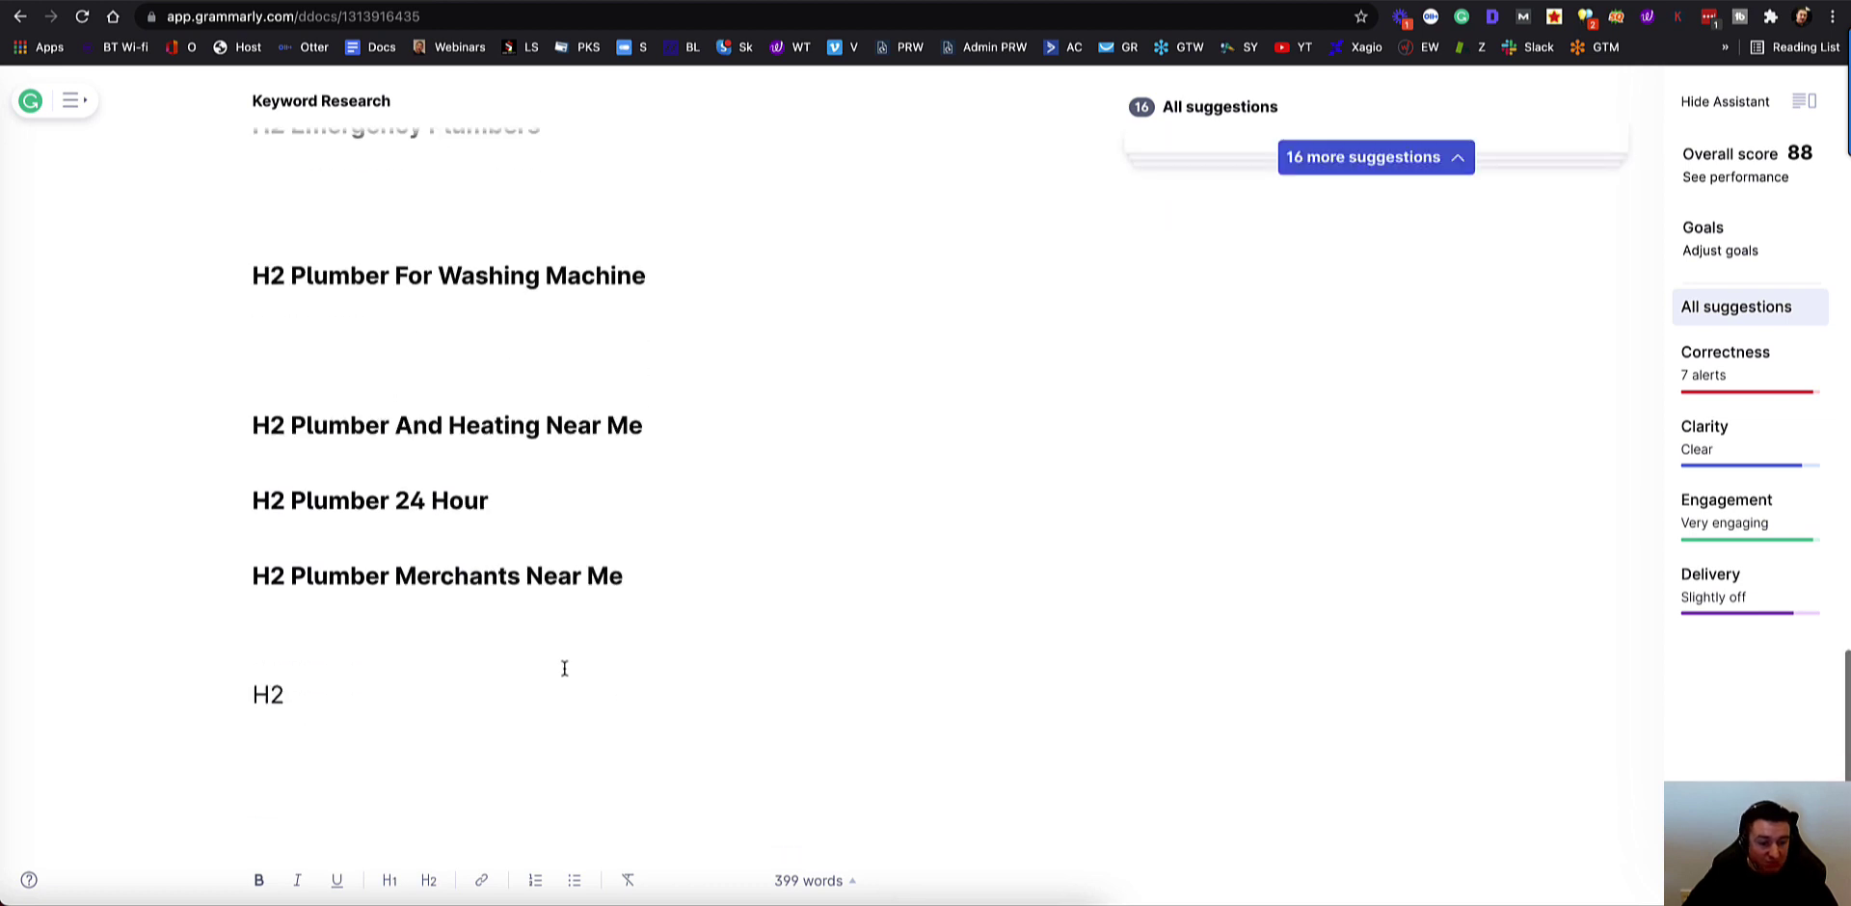
Step: Select the 'Emergency Plumbers' heading text
scroll(496, 579, up, 2)
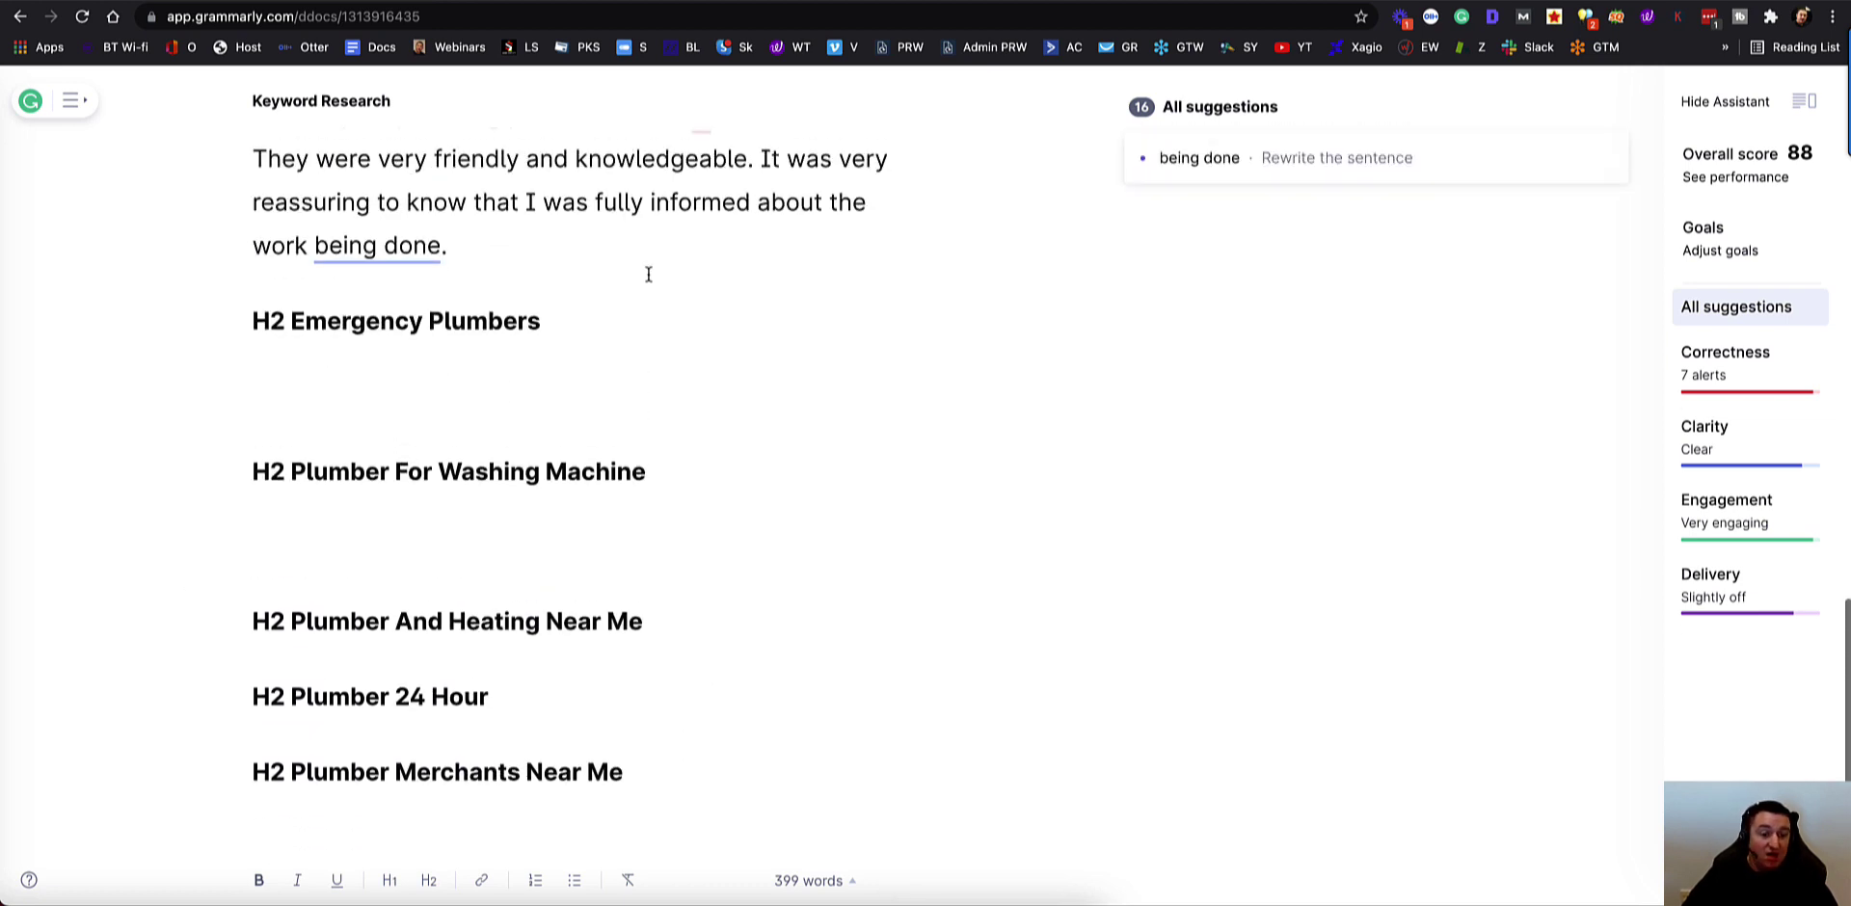
scroll(694, 847, down, 3)
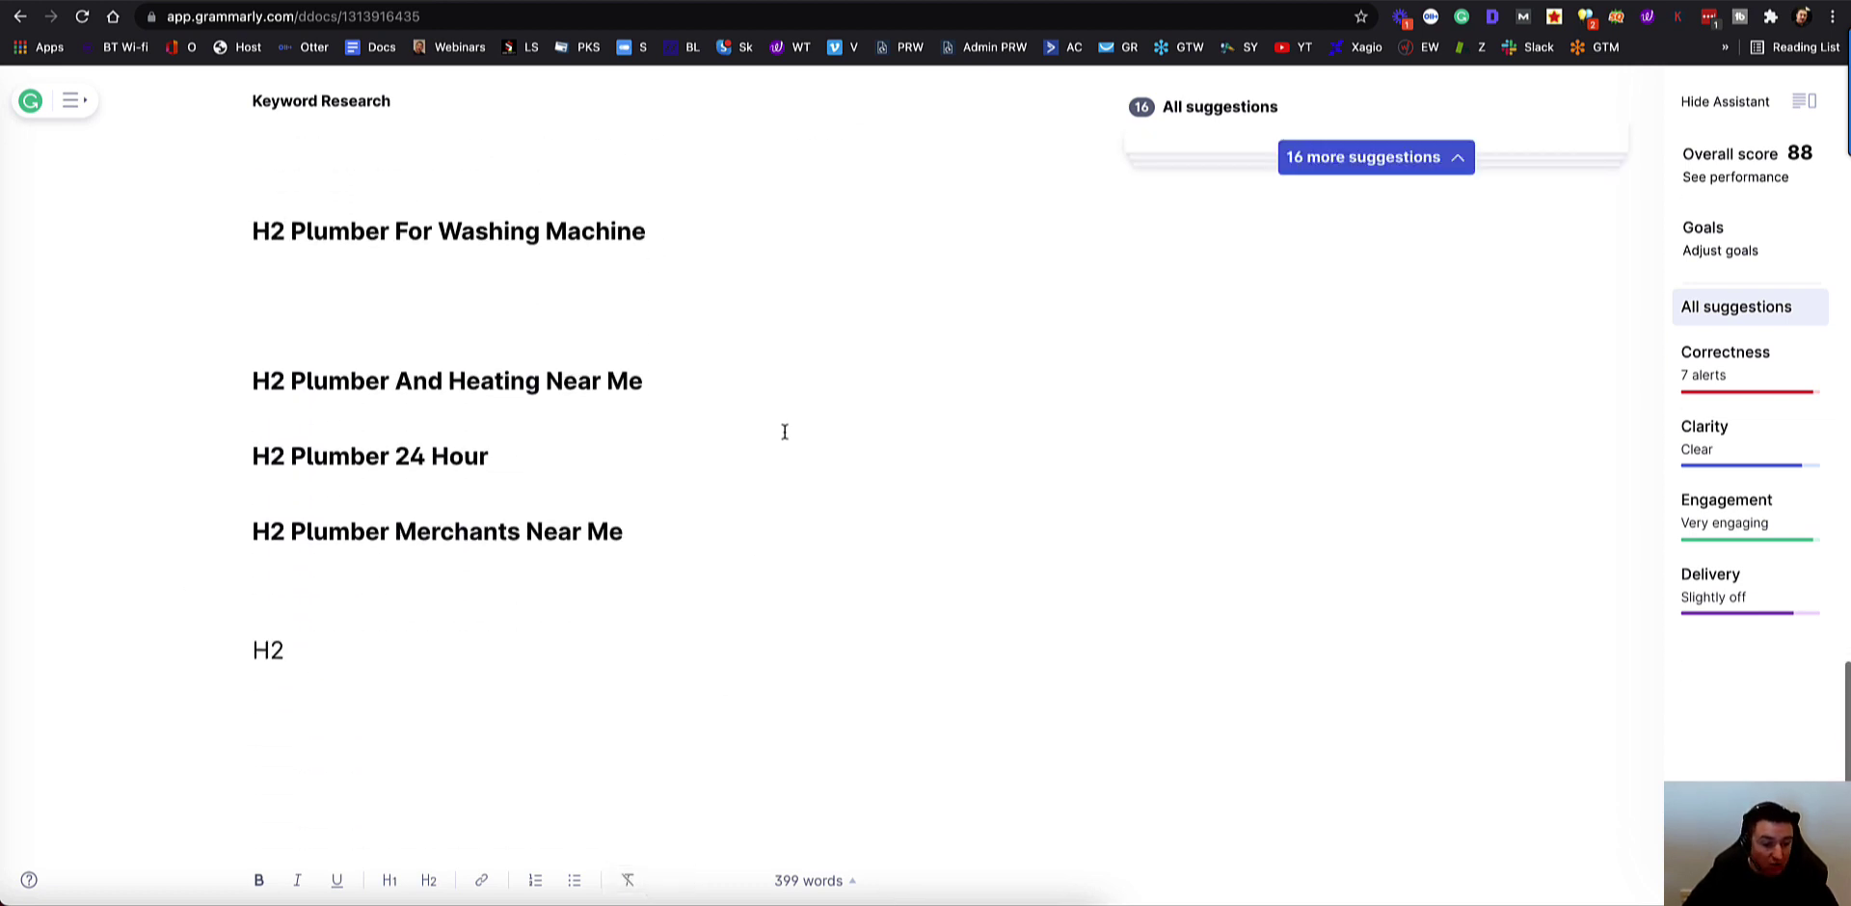
scroll(785, 432, up, 2)
scroll(788, 425, down, 3)
scroll(789, 425, up, 2)
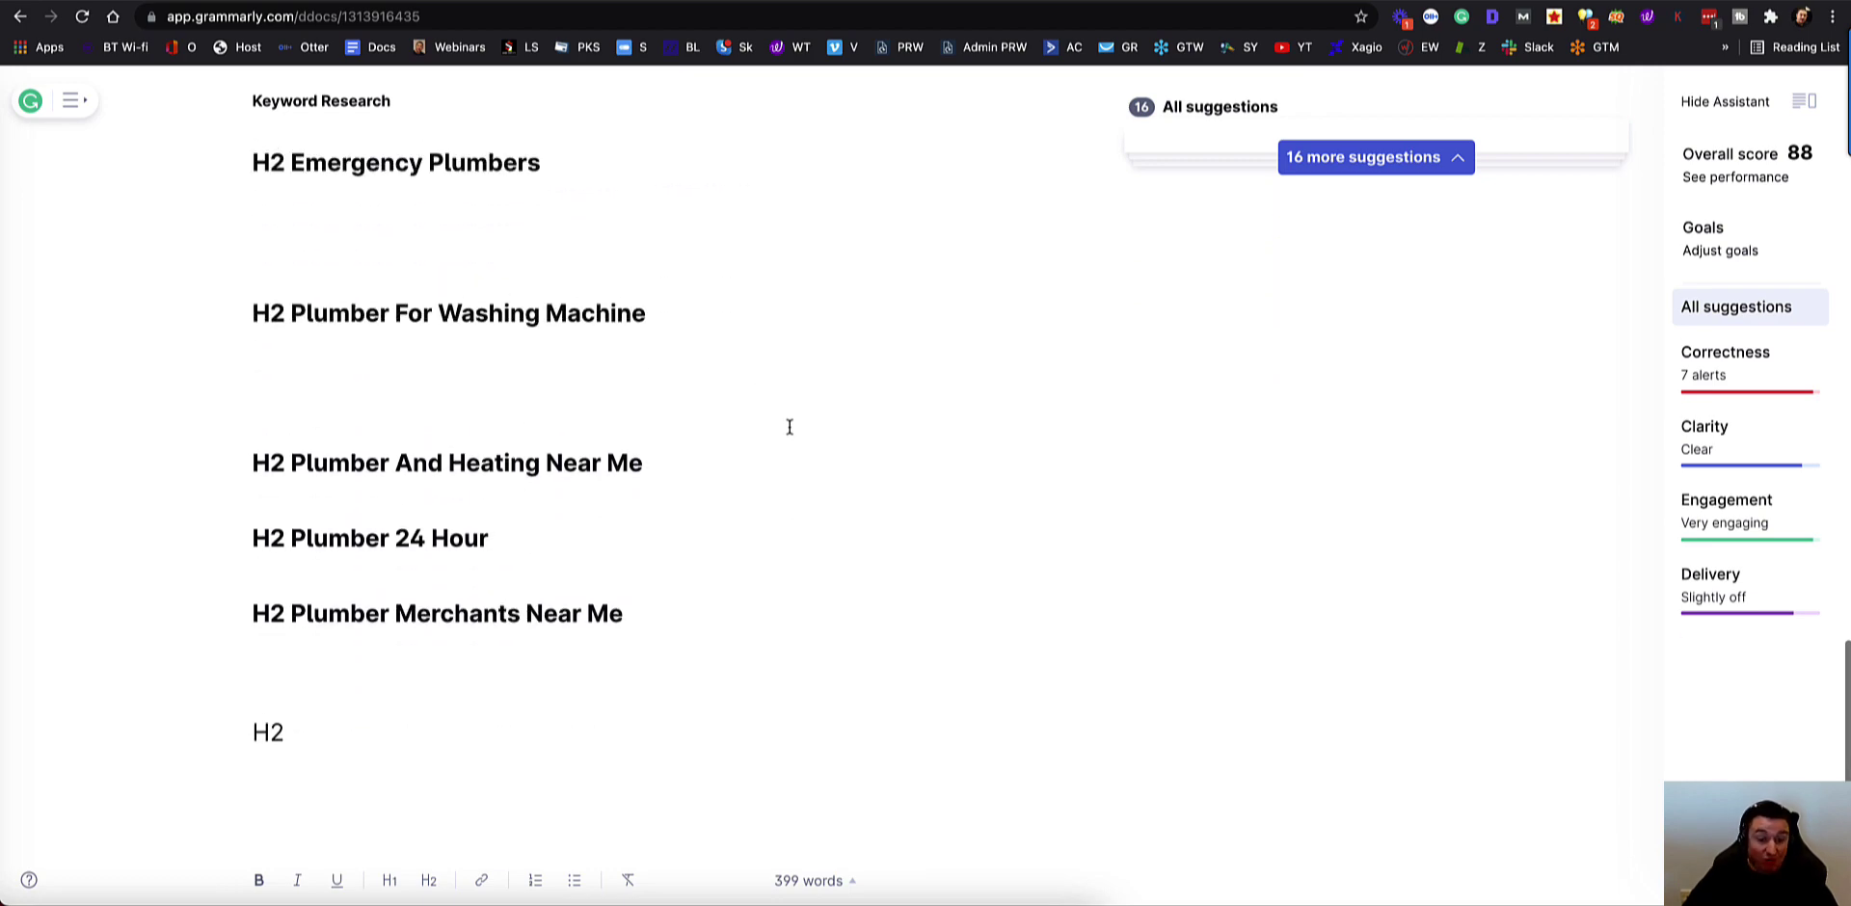
scroll(789, 427, up, 10)
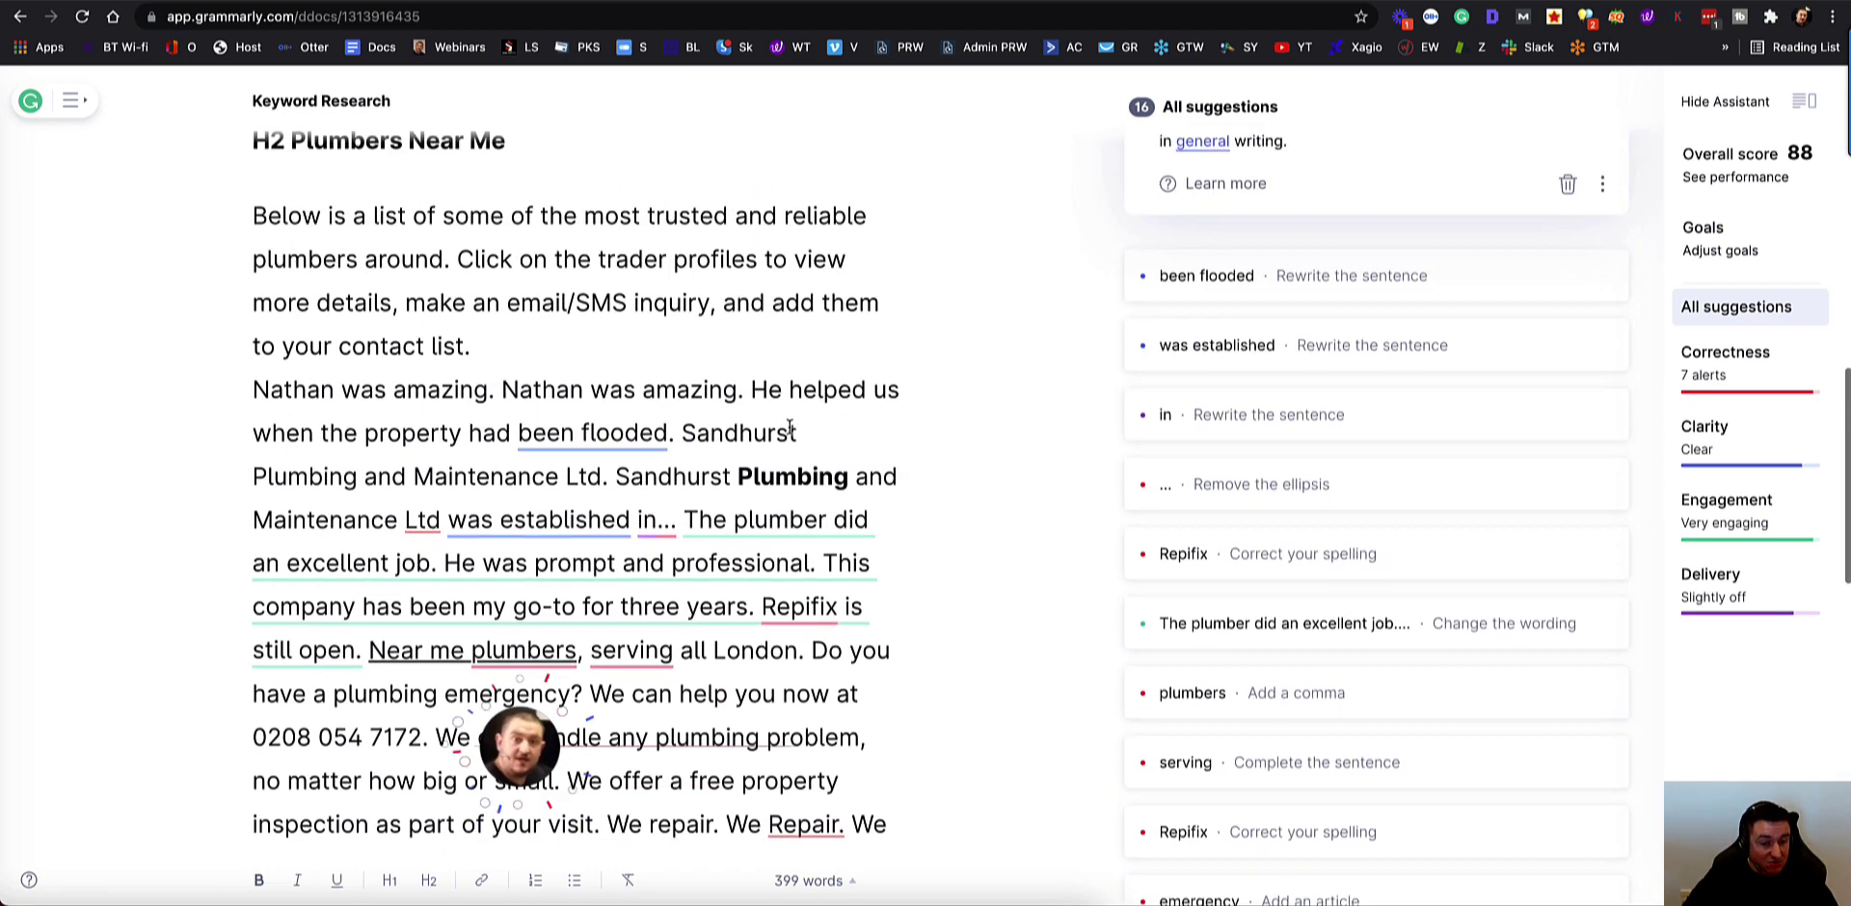
scroll(789, 427, up, 3)
scroll(789, 427, down, 15)
scroll(788, 425, up, 10)
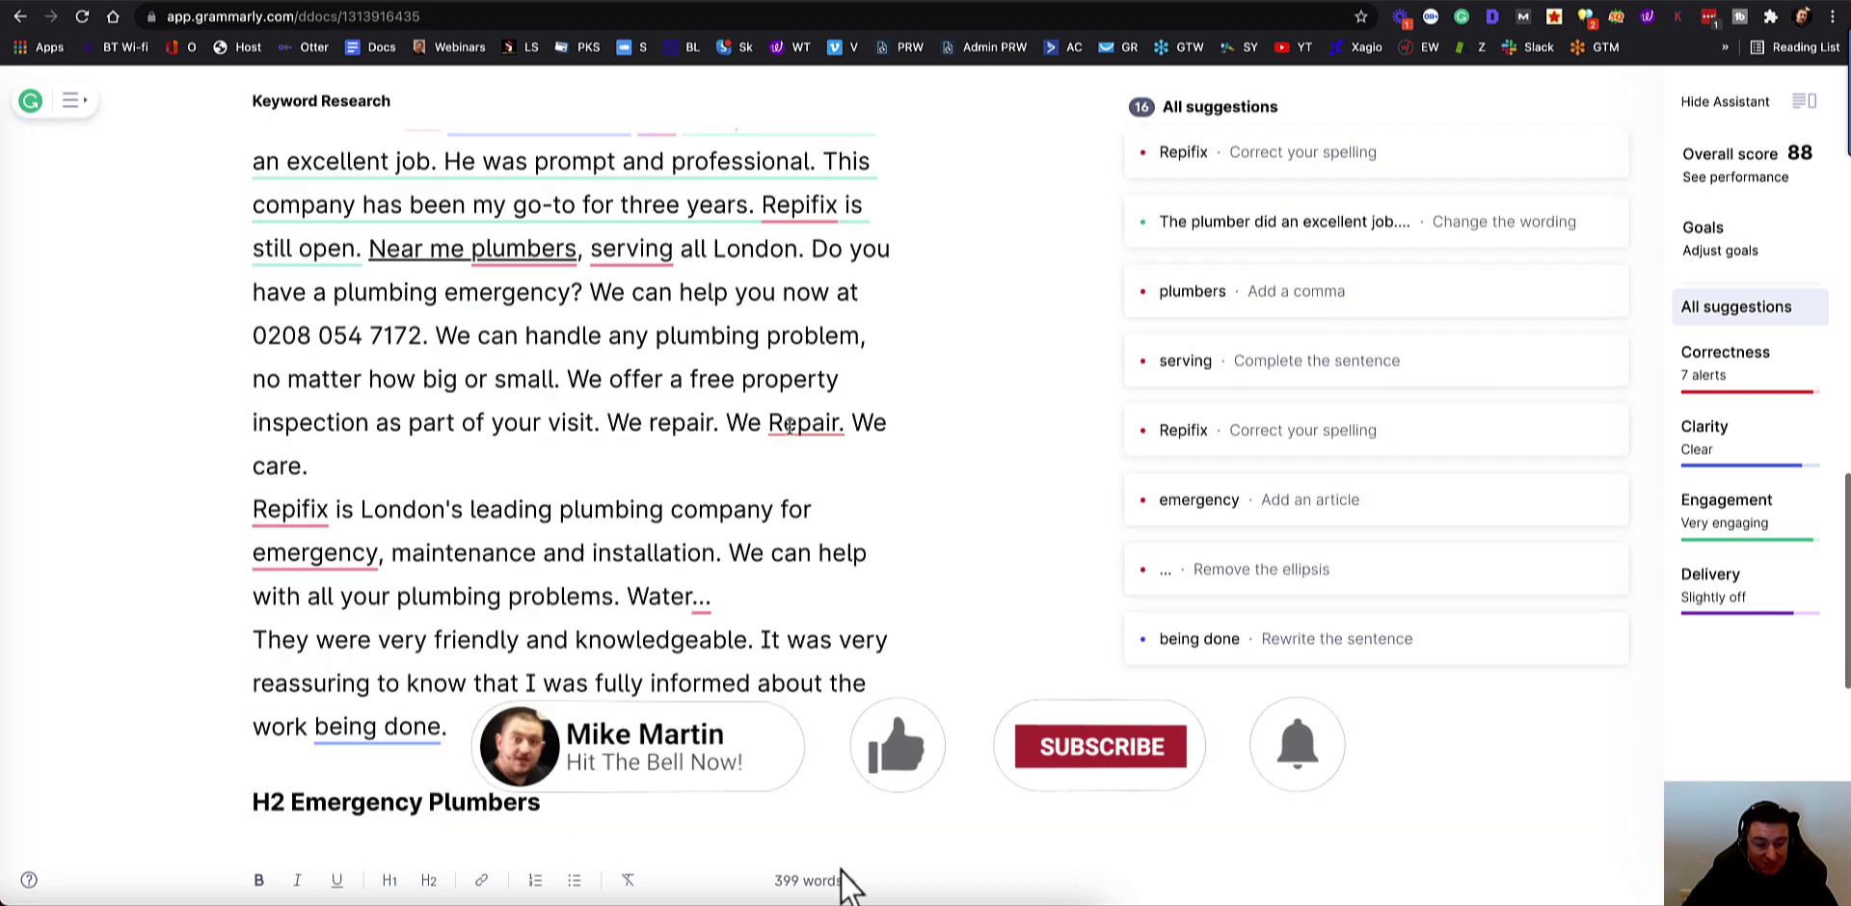
scroll(789, 425, down, 4)
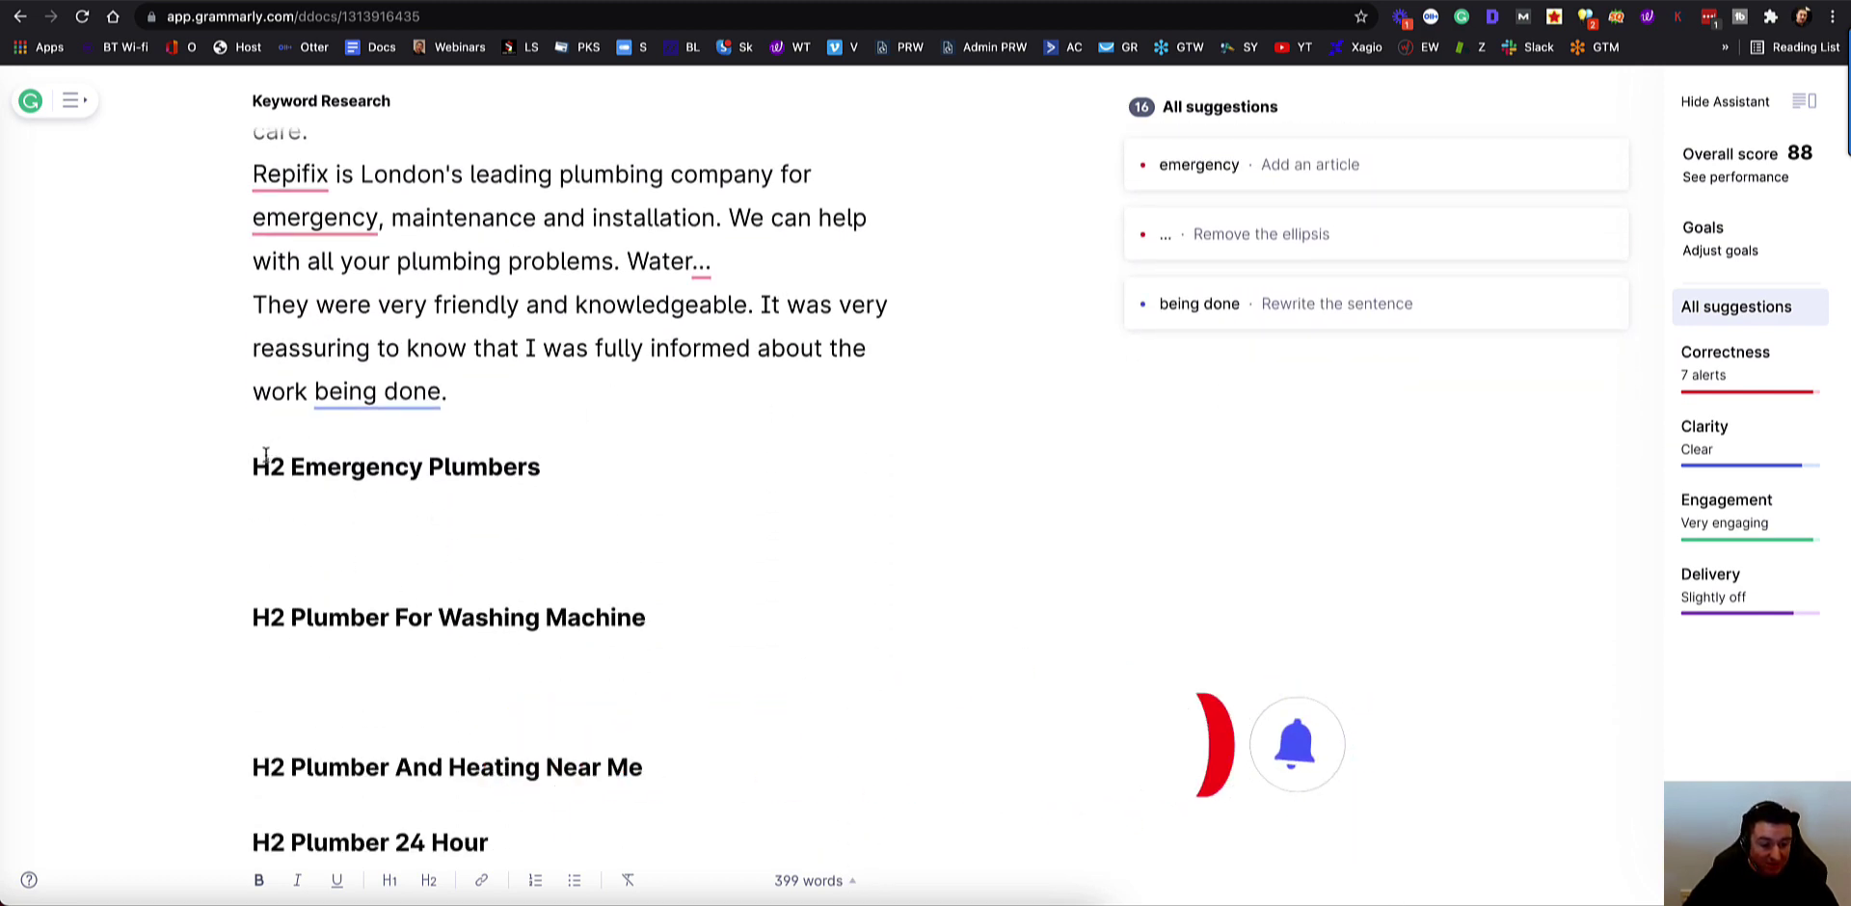
drag(289, 467, 525, 475)
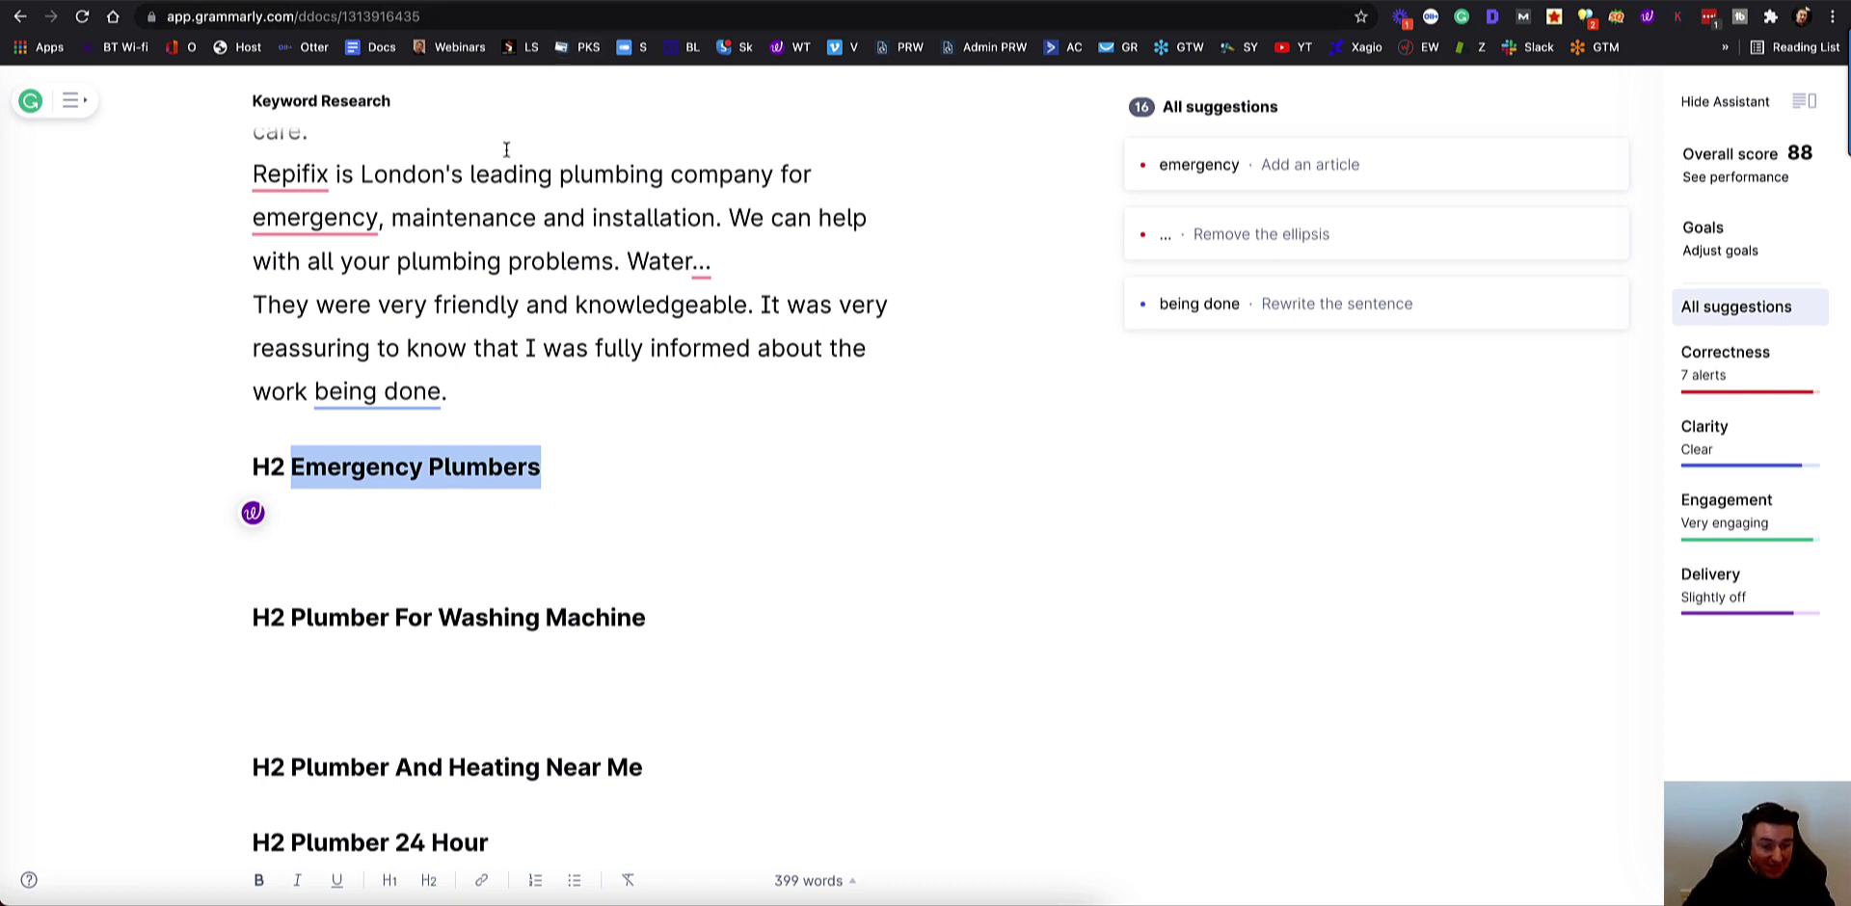
scroll(471, 372, up, 3)
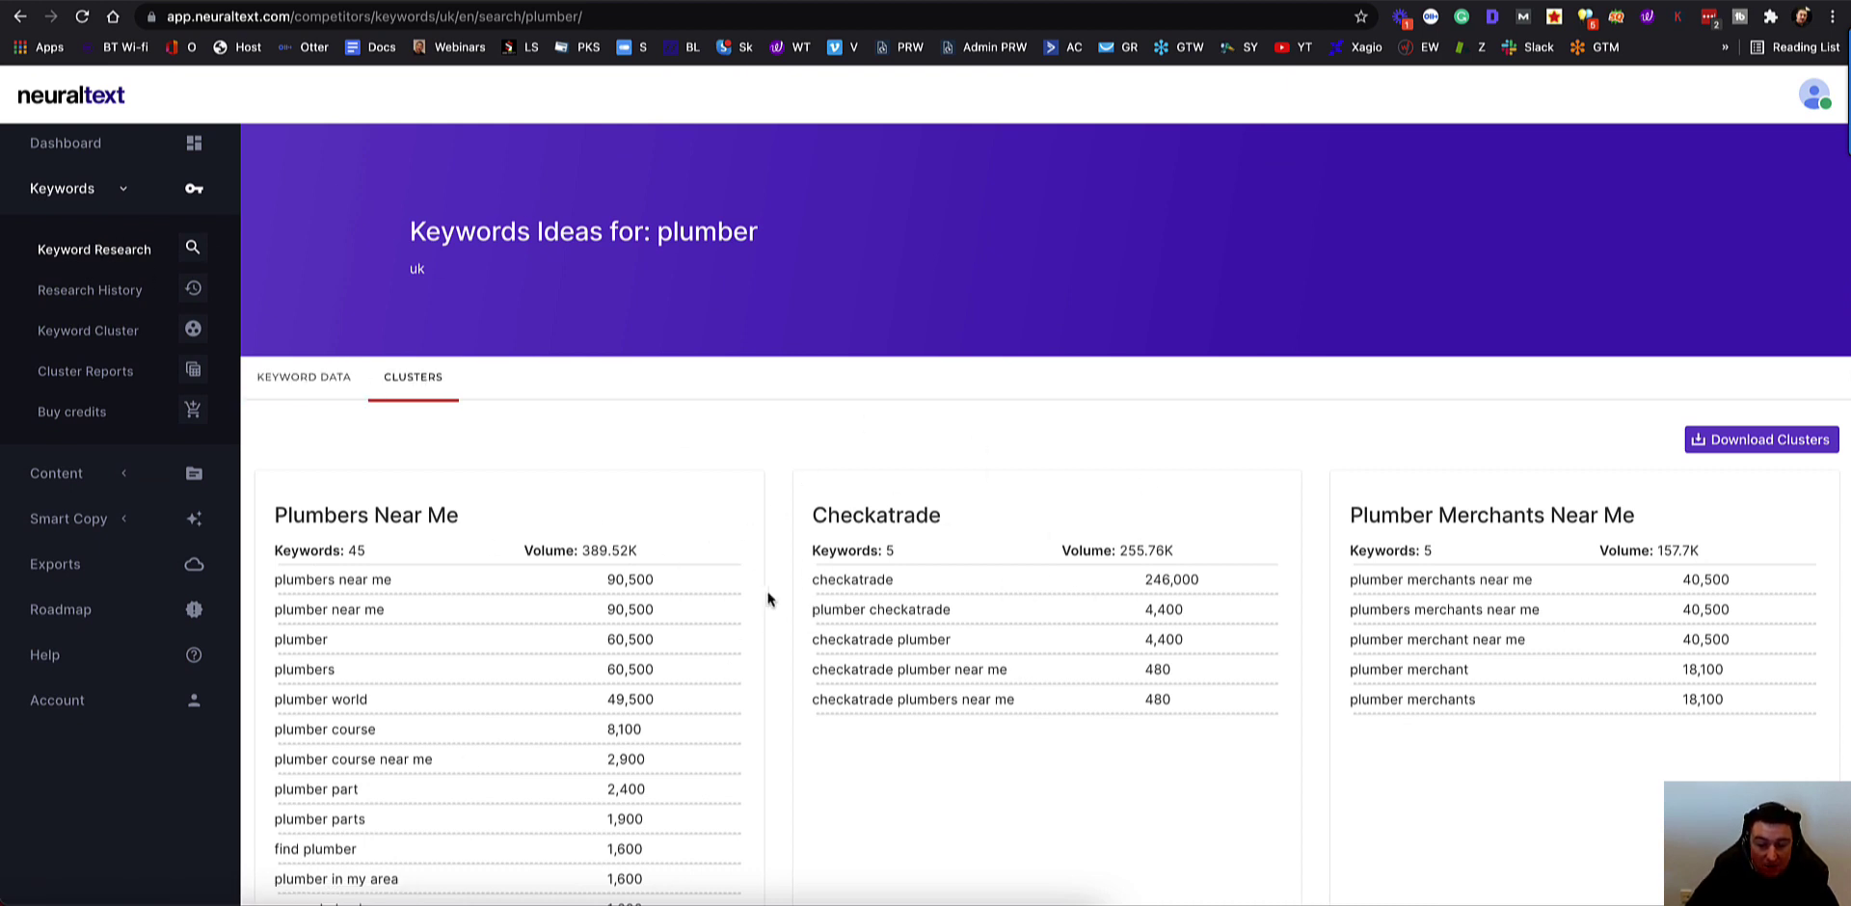
Step: Browse the plumber keyword clusters, then return to the Grammarly Keyword Research document
scroll(1184, 711, down, 20)
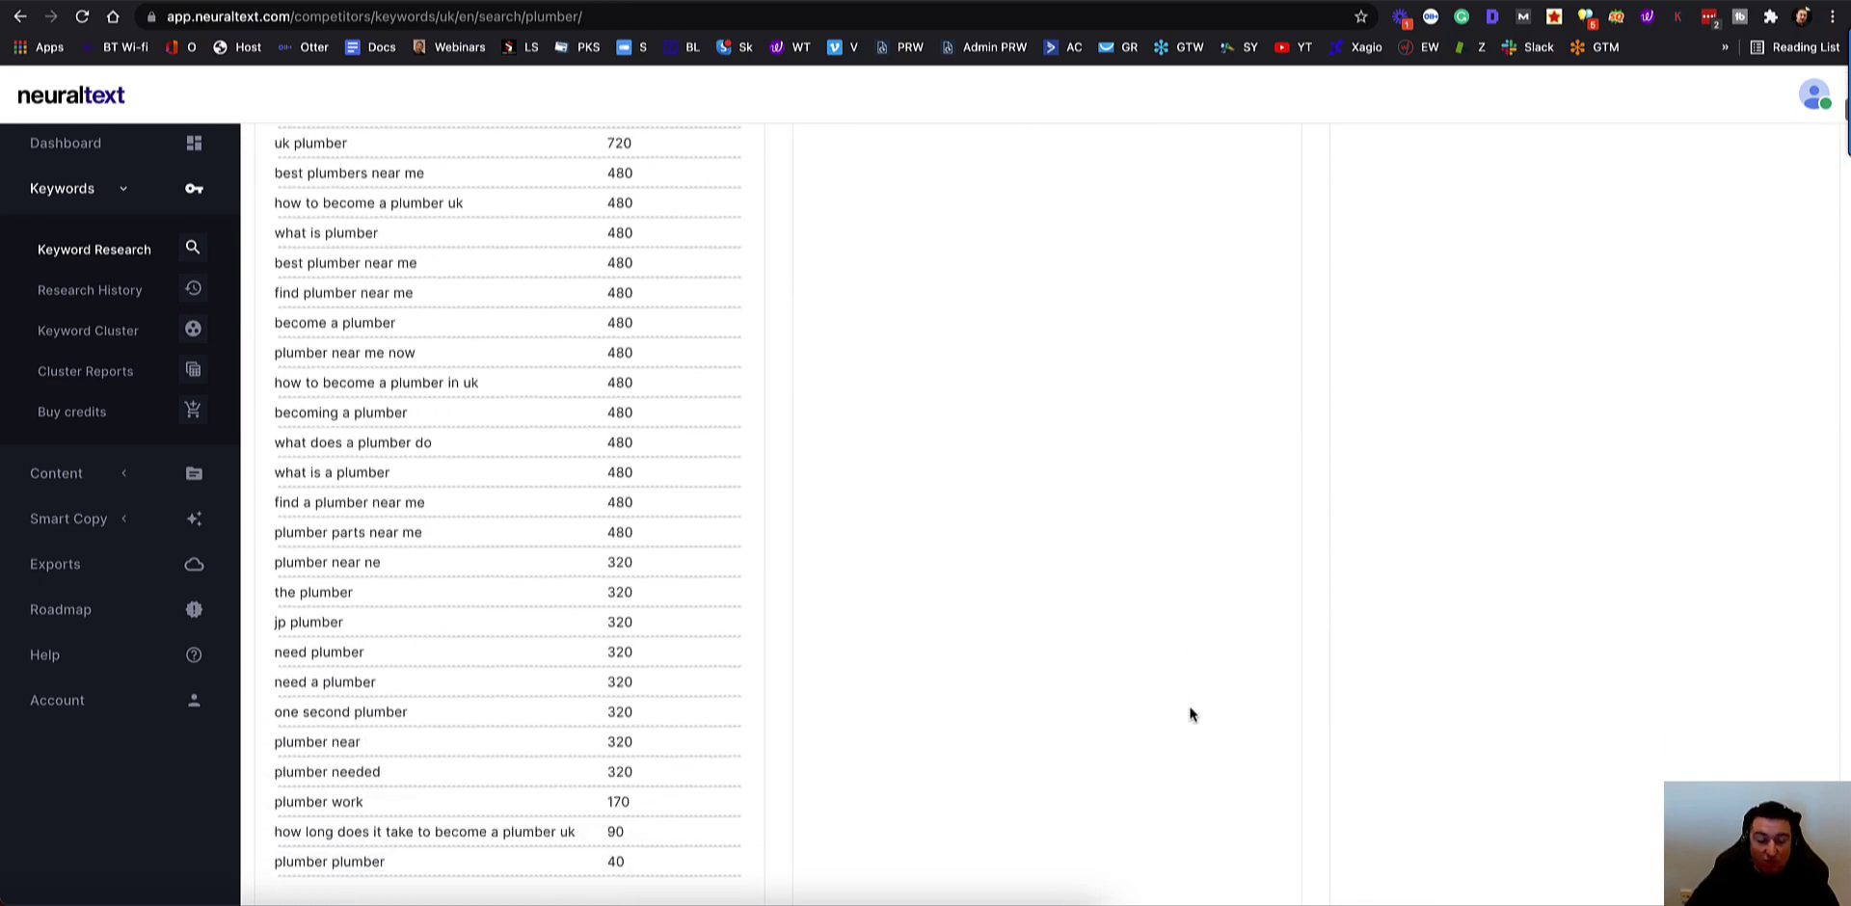
scroll(1190, 713, down, 20)
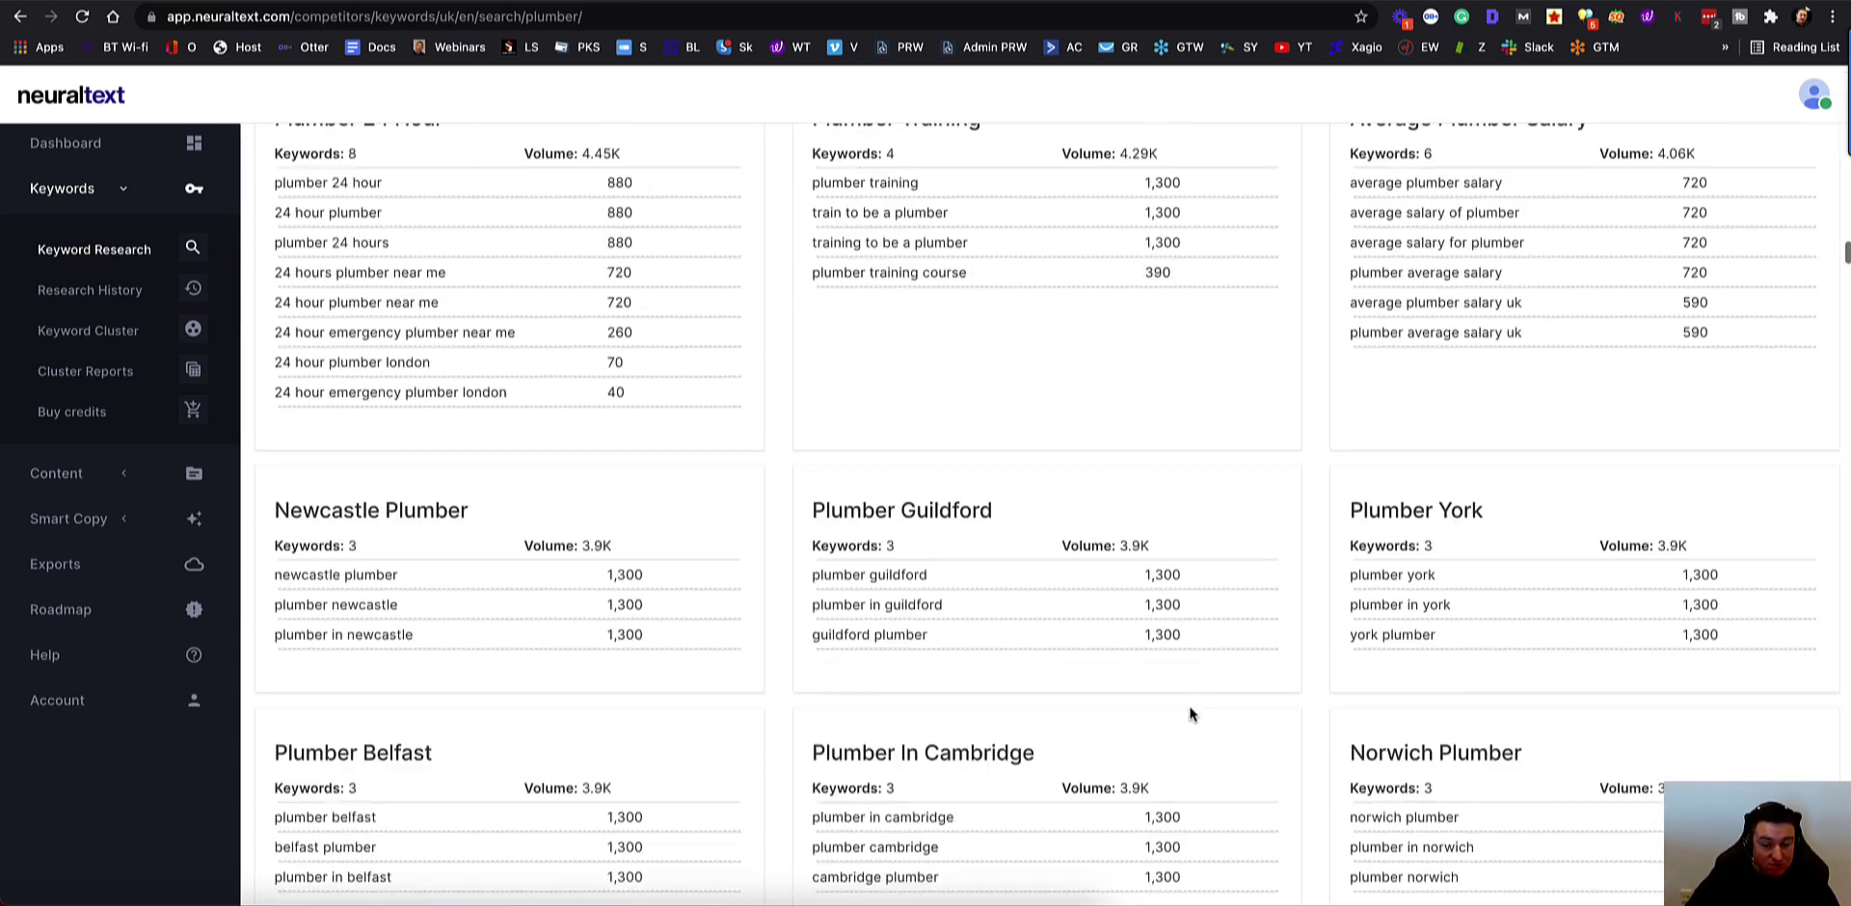
scroll(1189, 713, up, 20)
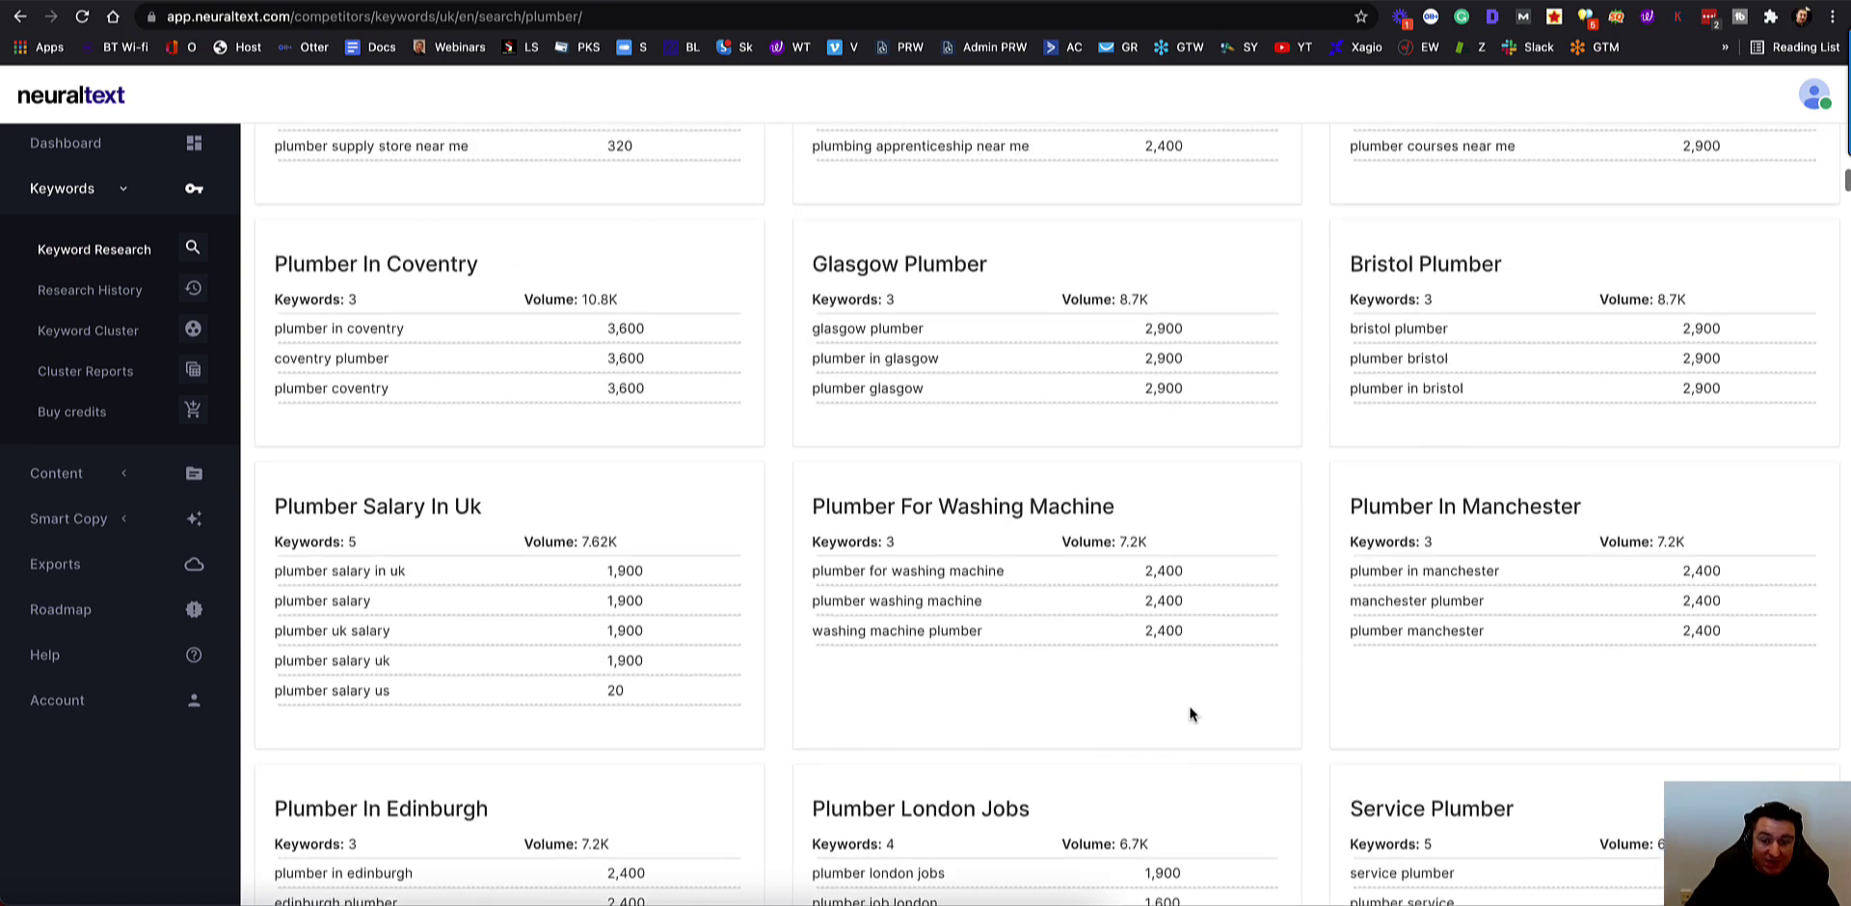
scroll(1189, 713, up, 5)
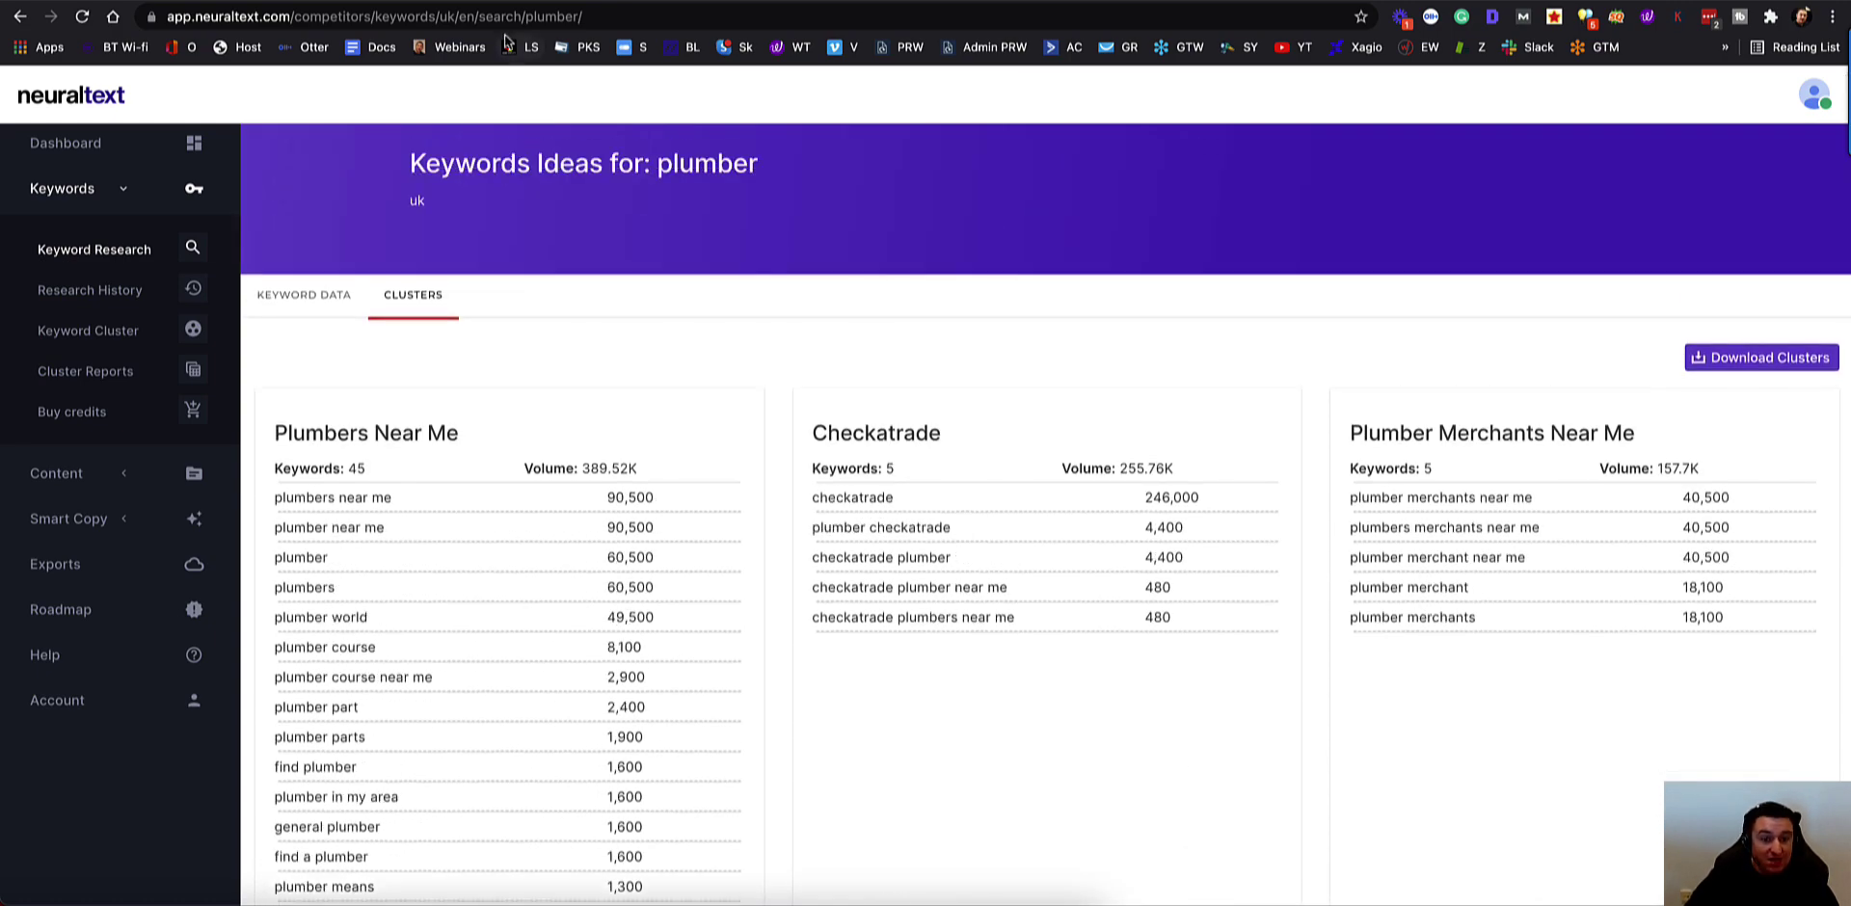
key(ctrl+Tab)
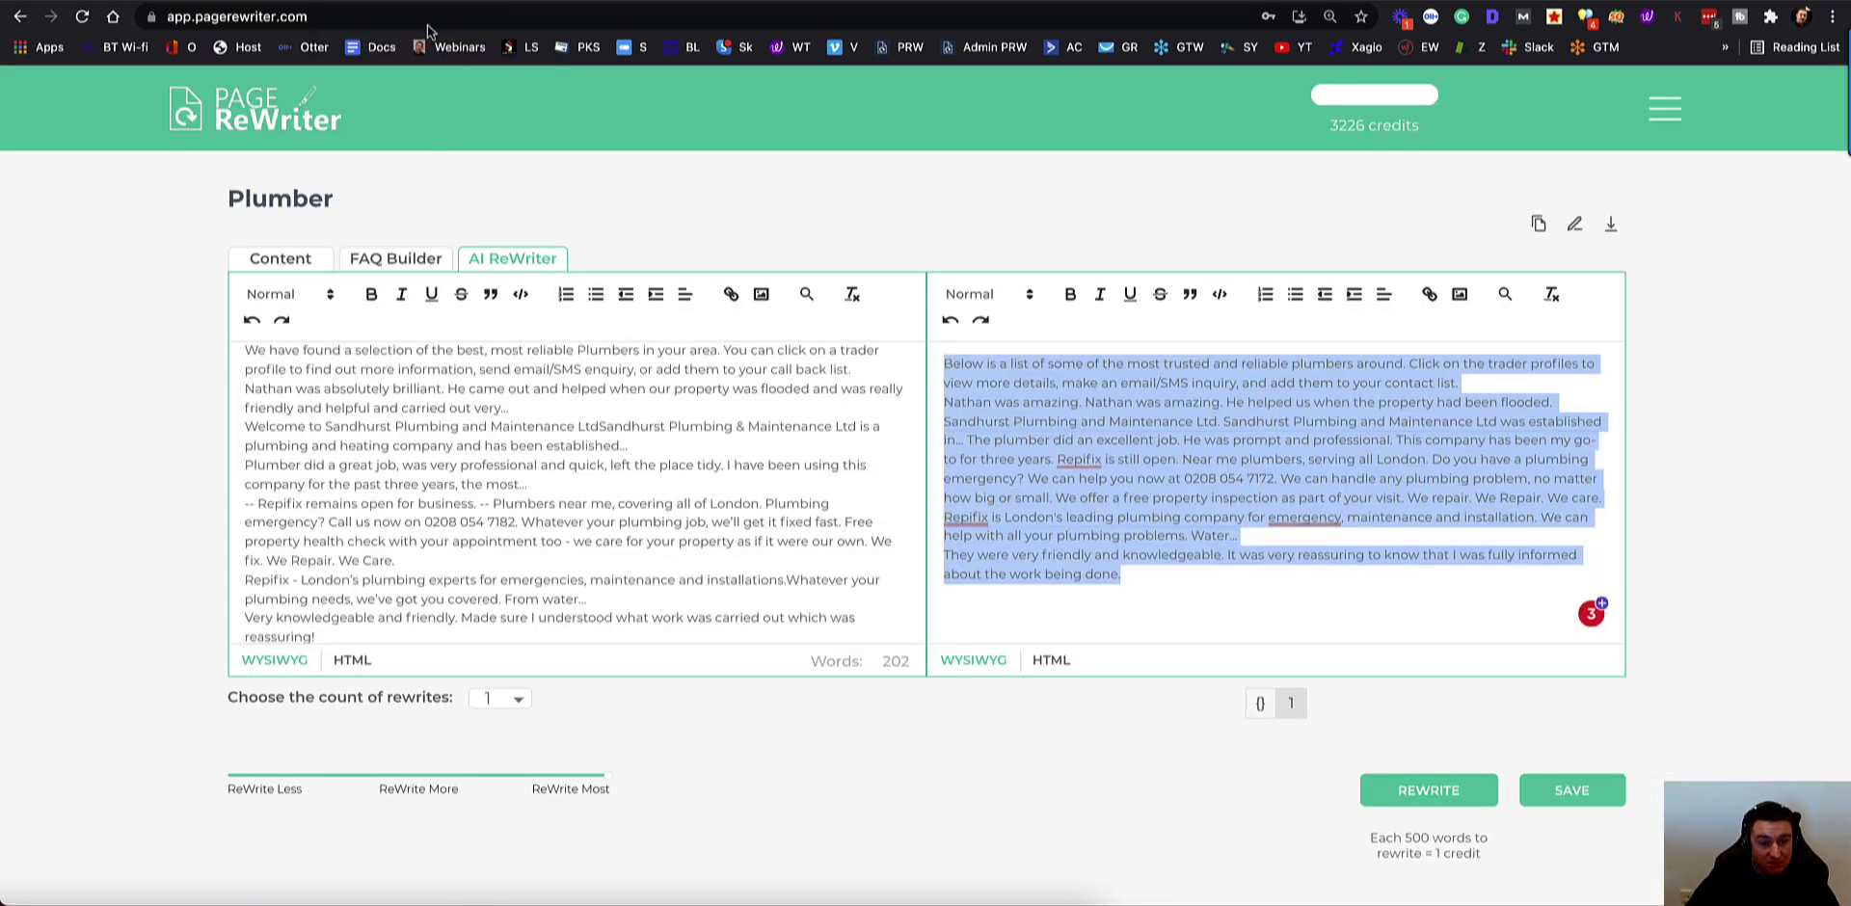
key(ctrl+Tab)
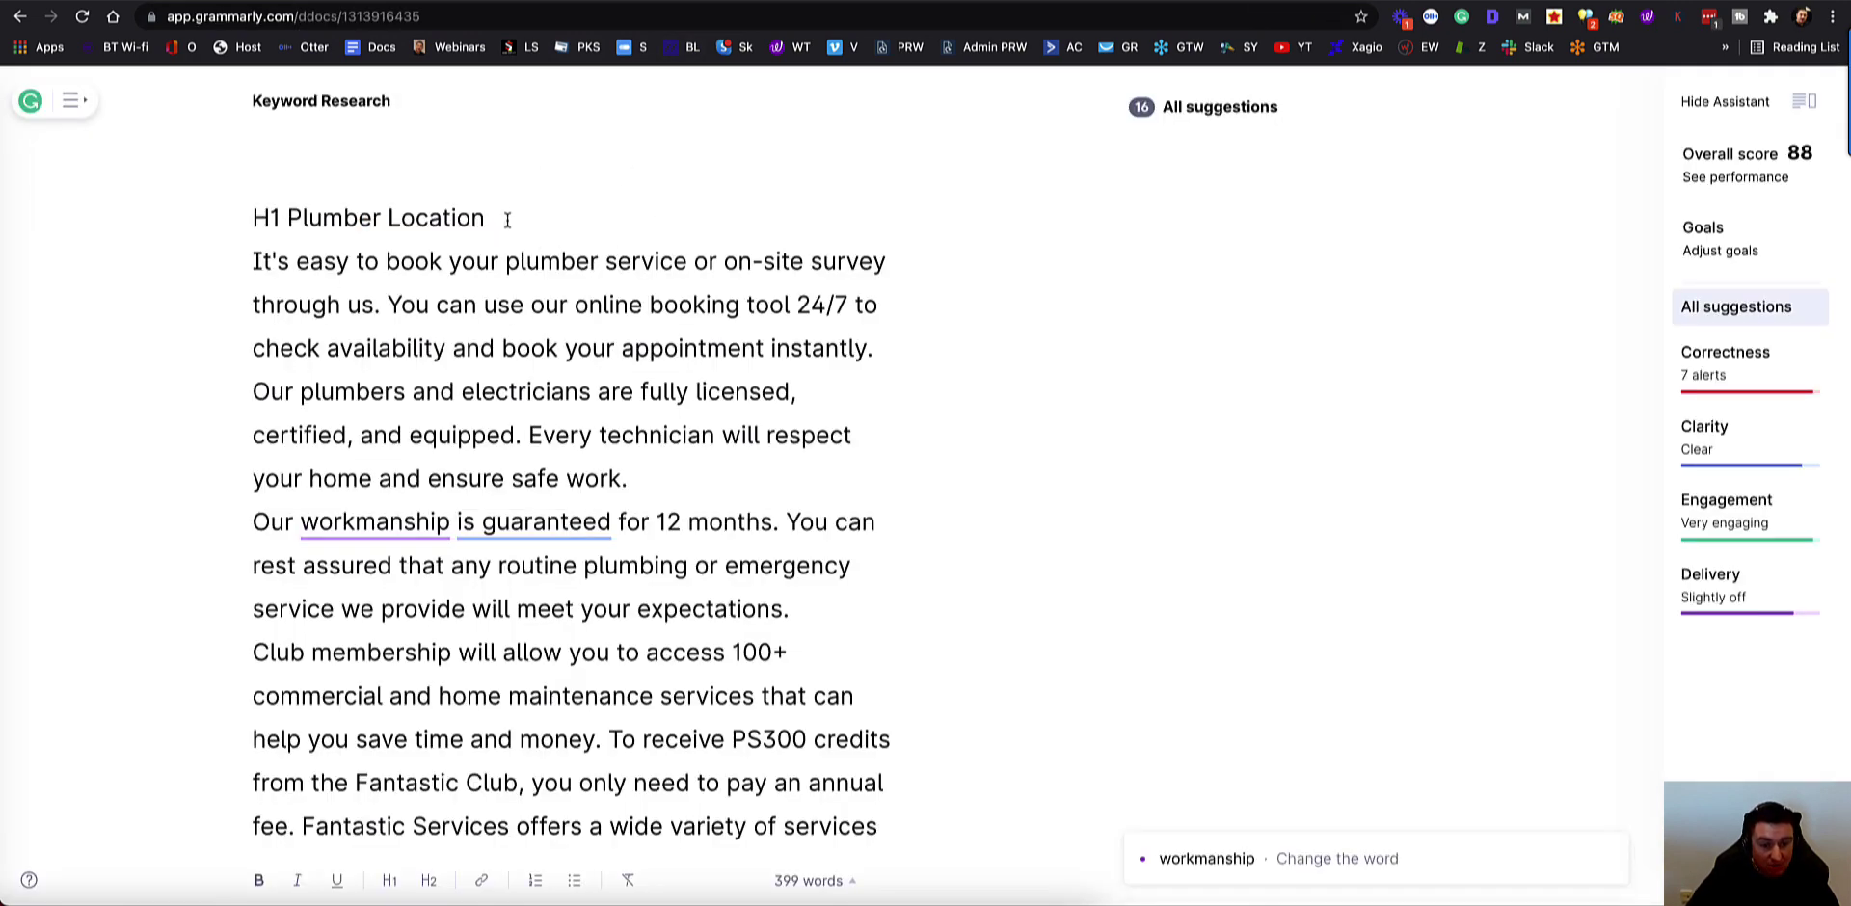
scroll(507, 551, down, 3)
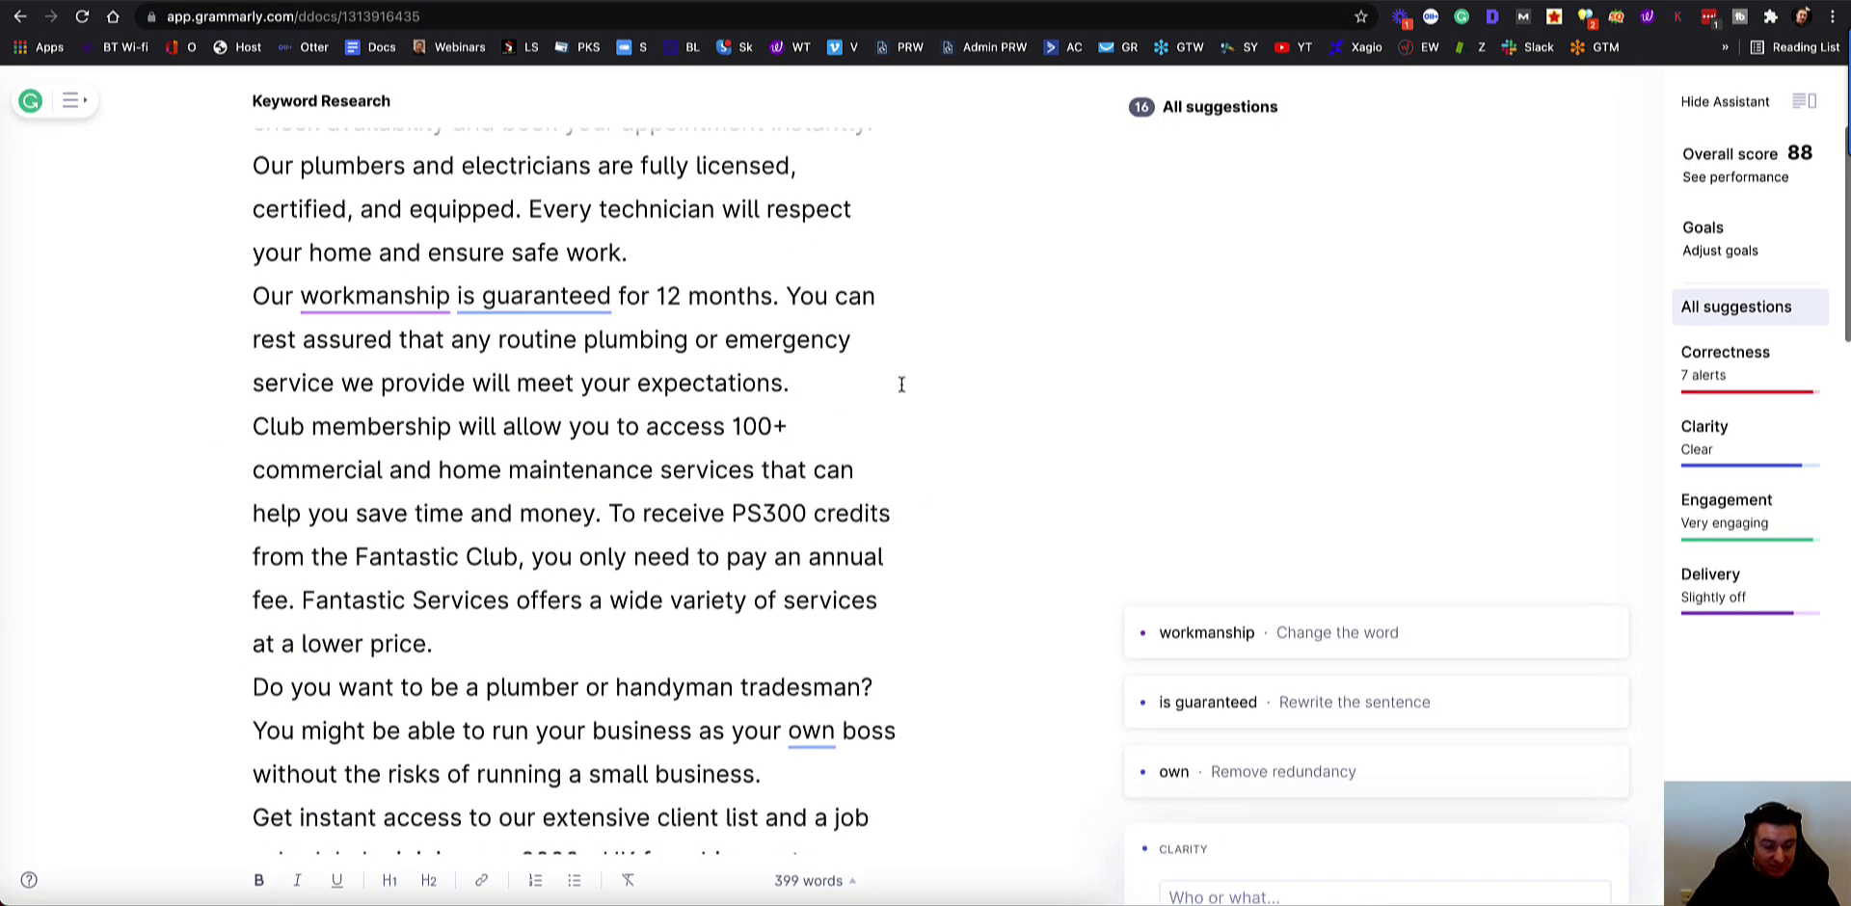
scroll(516, 690, down, 8)
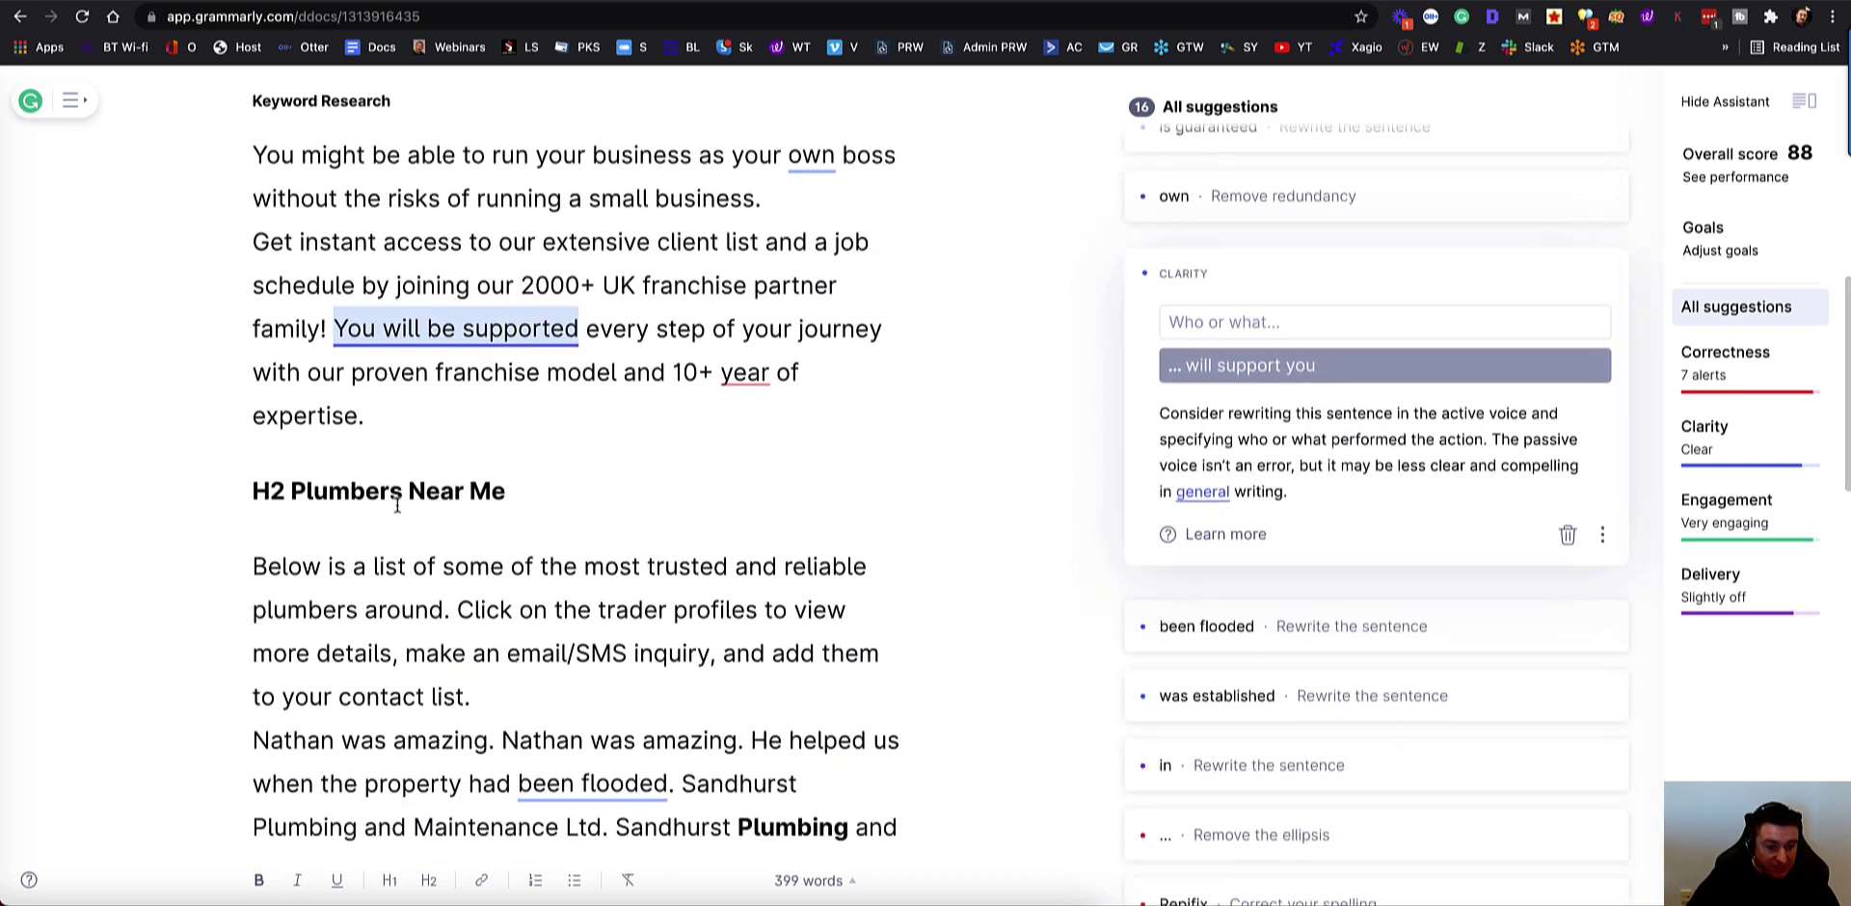
scroll(397, 505, down, 5)
scroll(772, 551, down, 4)
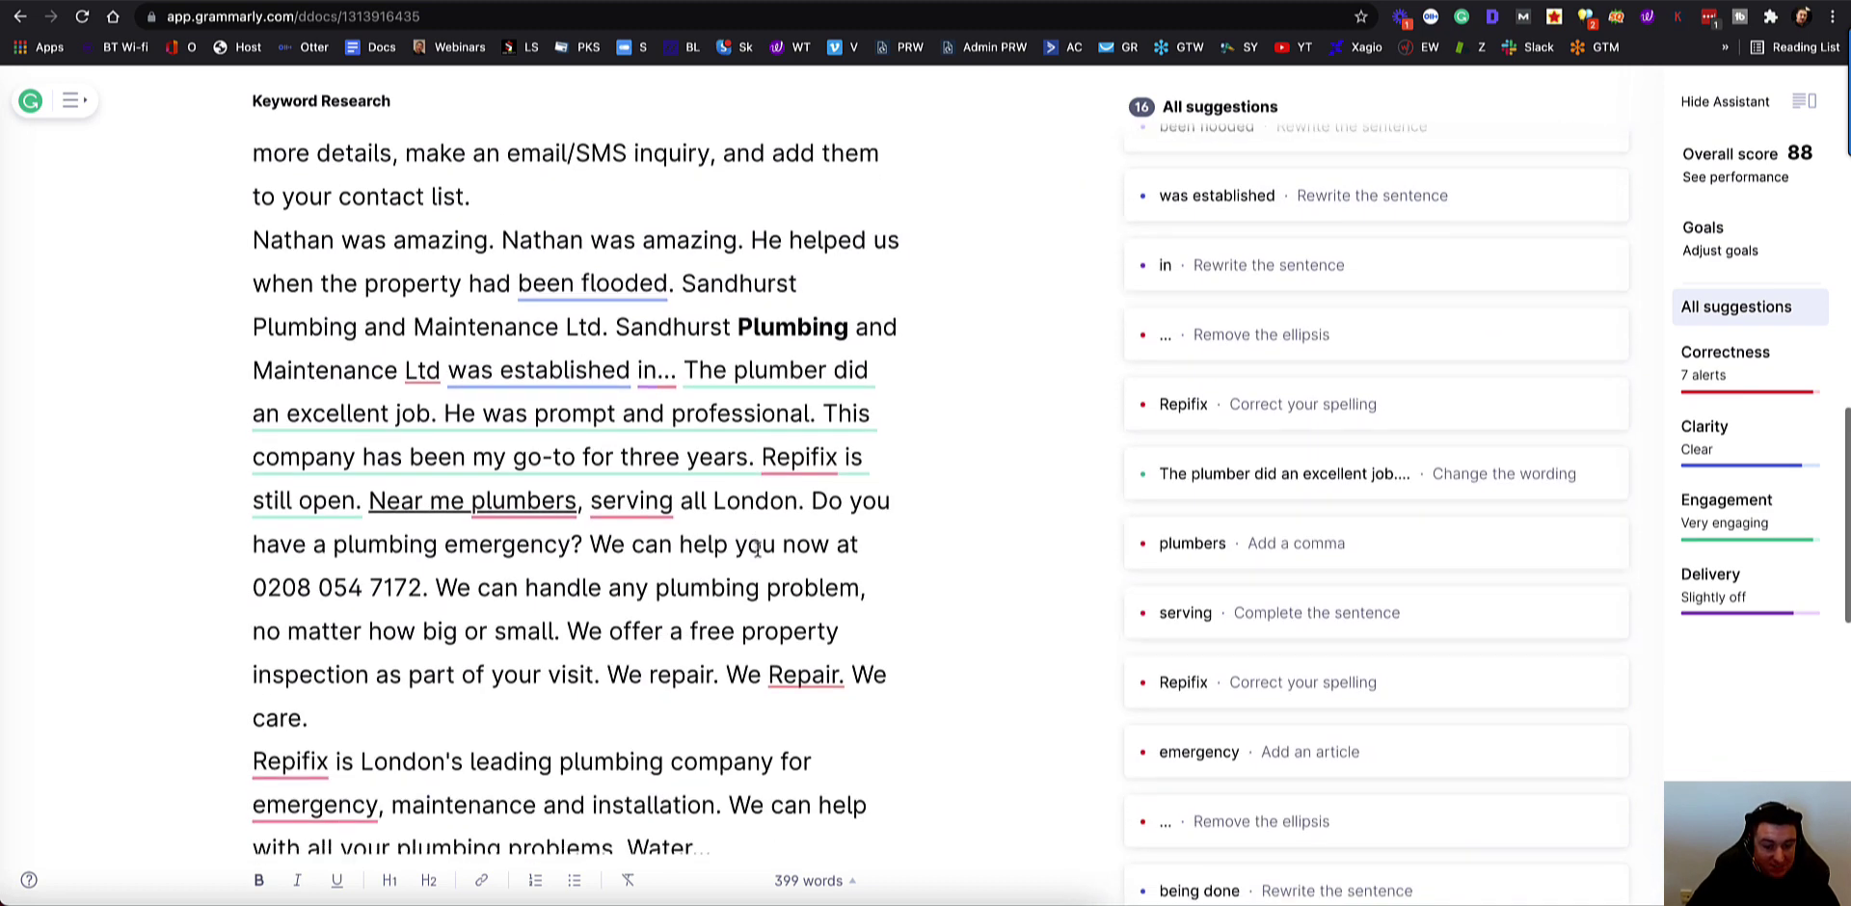
scroll(757, 549, down, 4)
scroll(692, 496, down, 7)
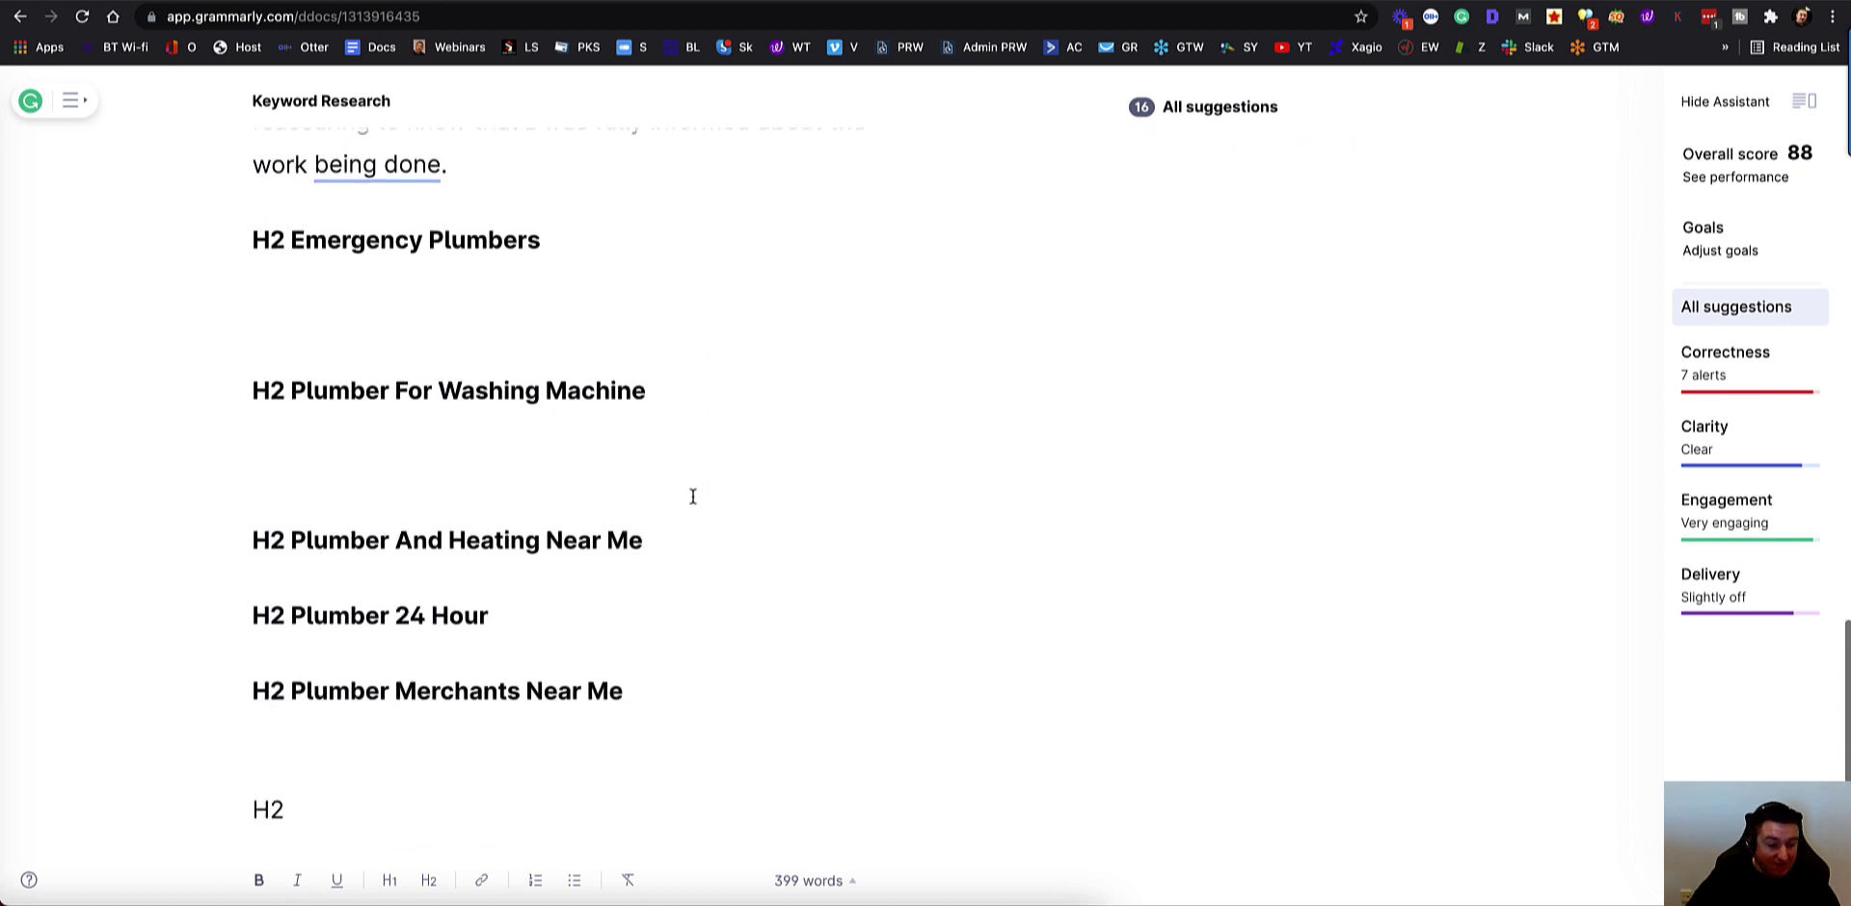
scroll(693, 496, down, 2)
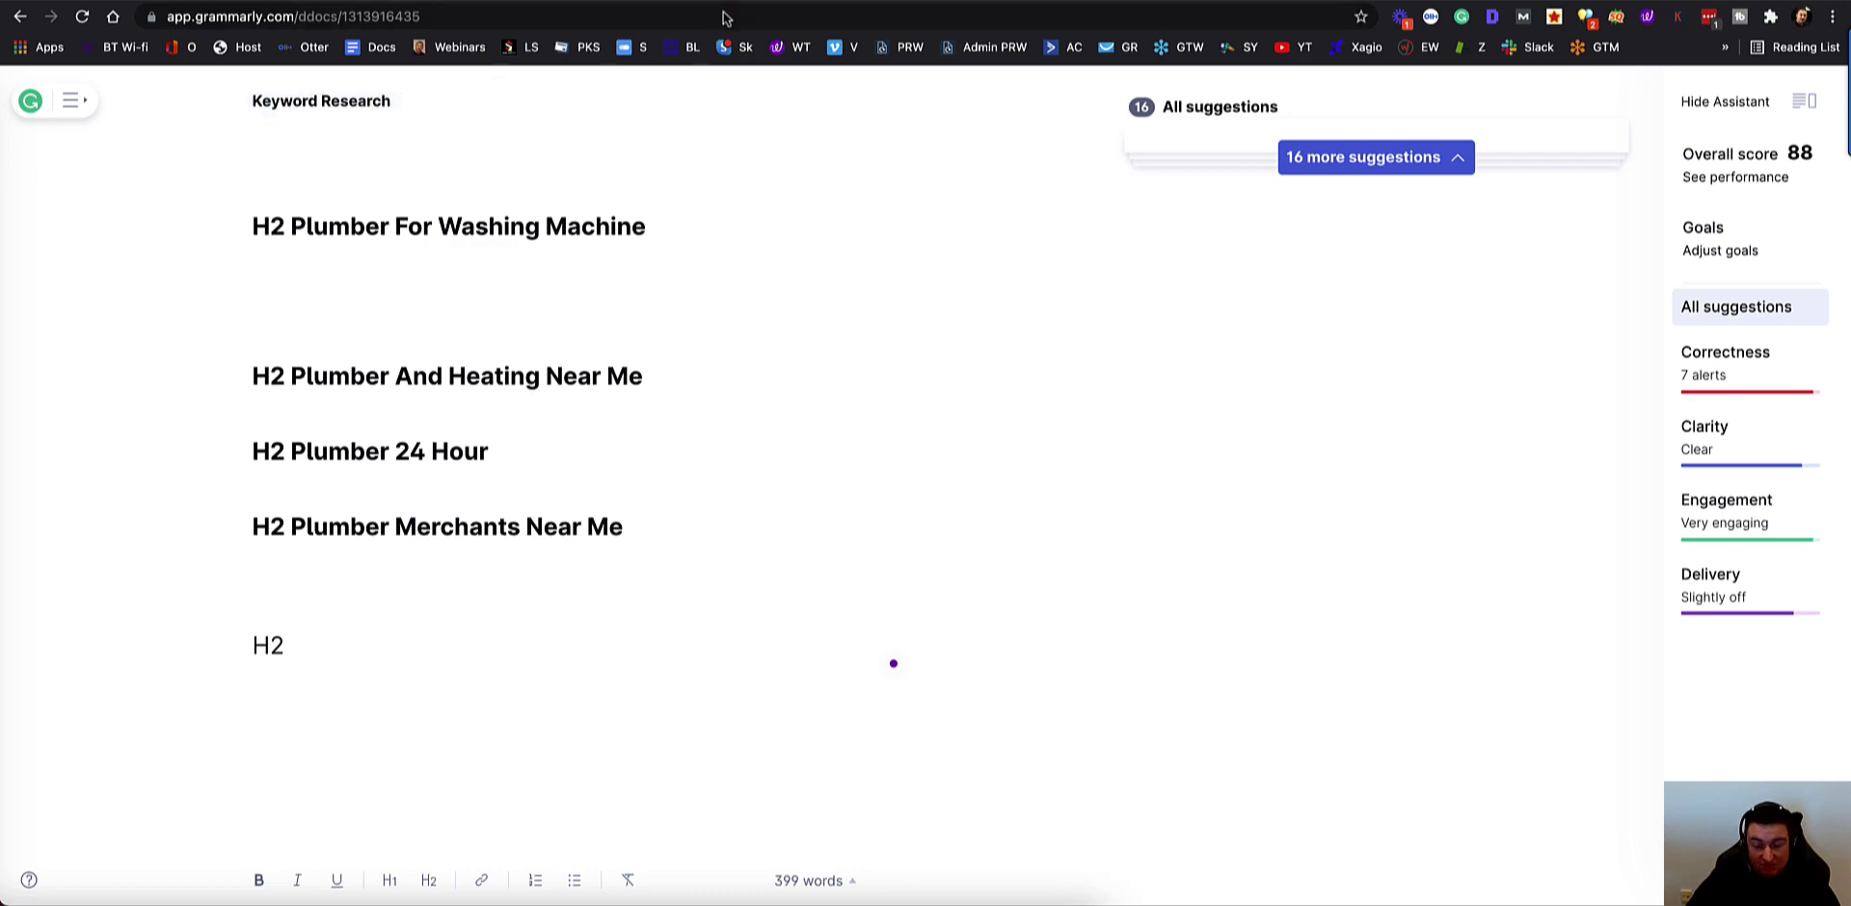
scroll(591, 256, down, 10)
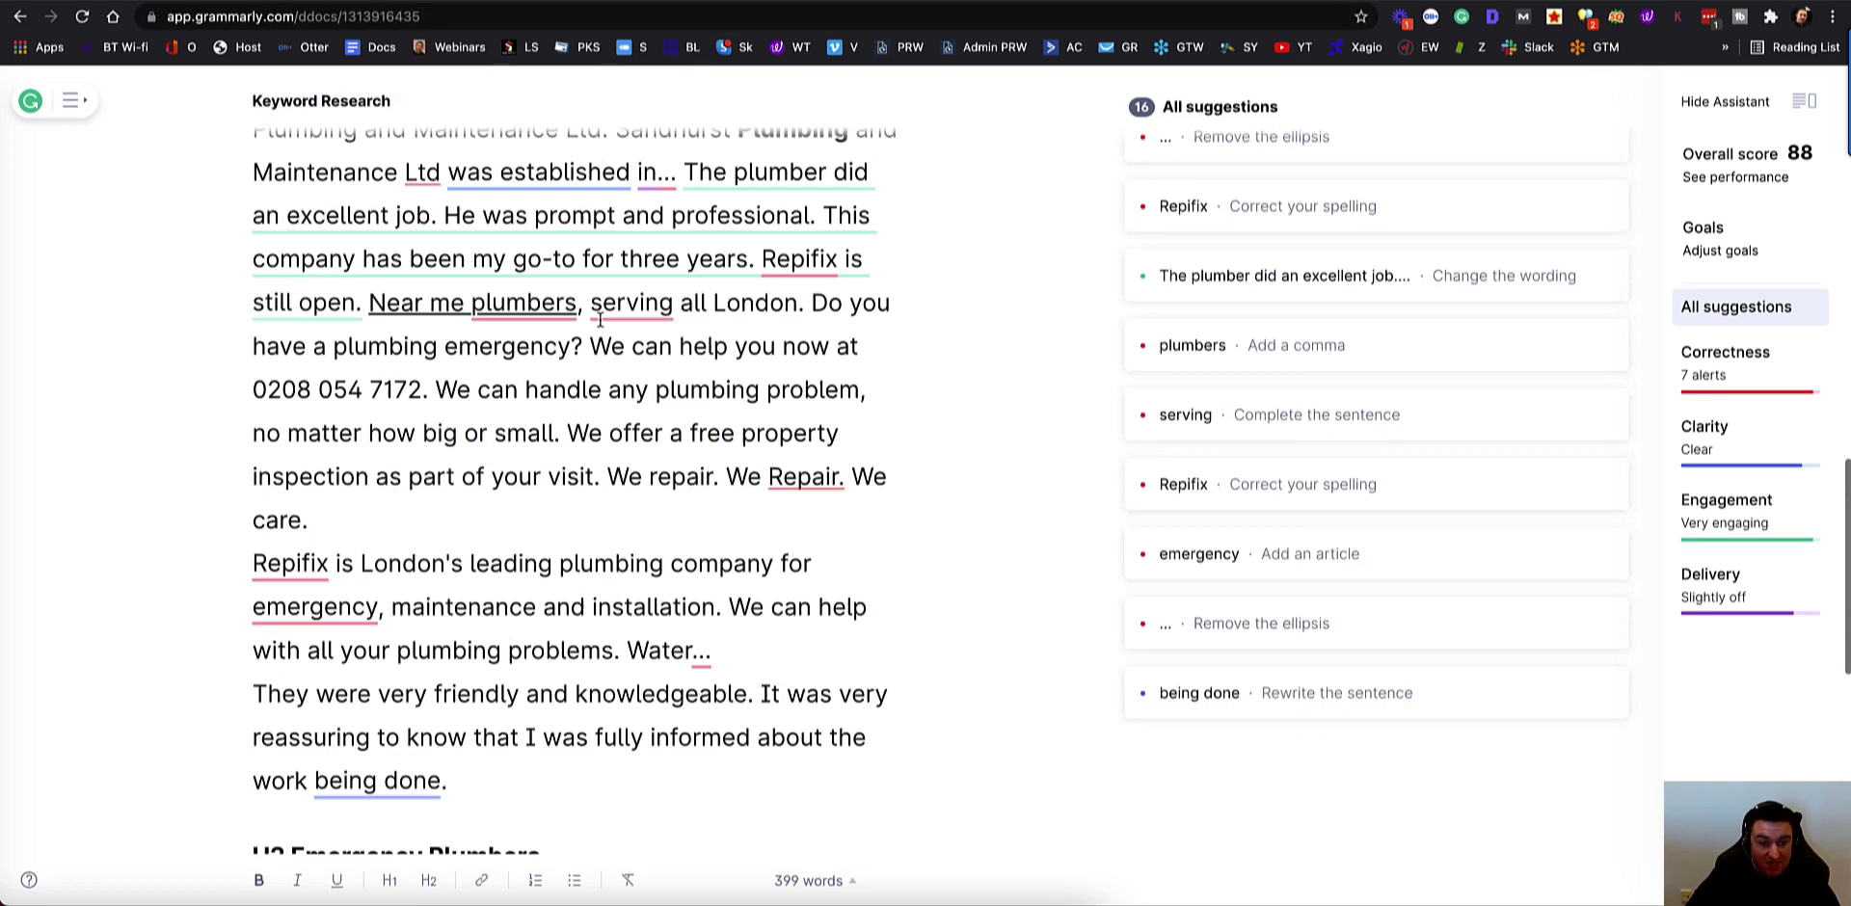
click(529, 369)
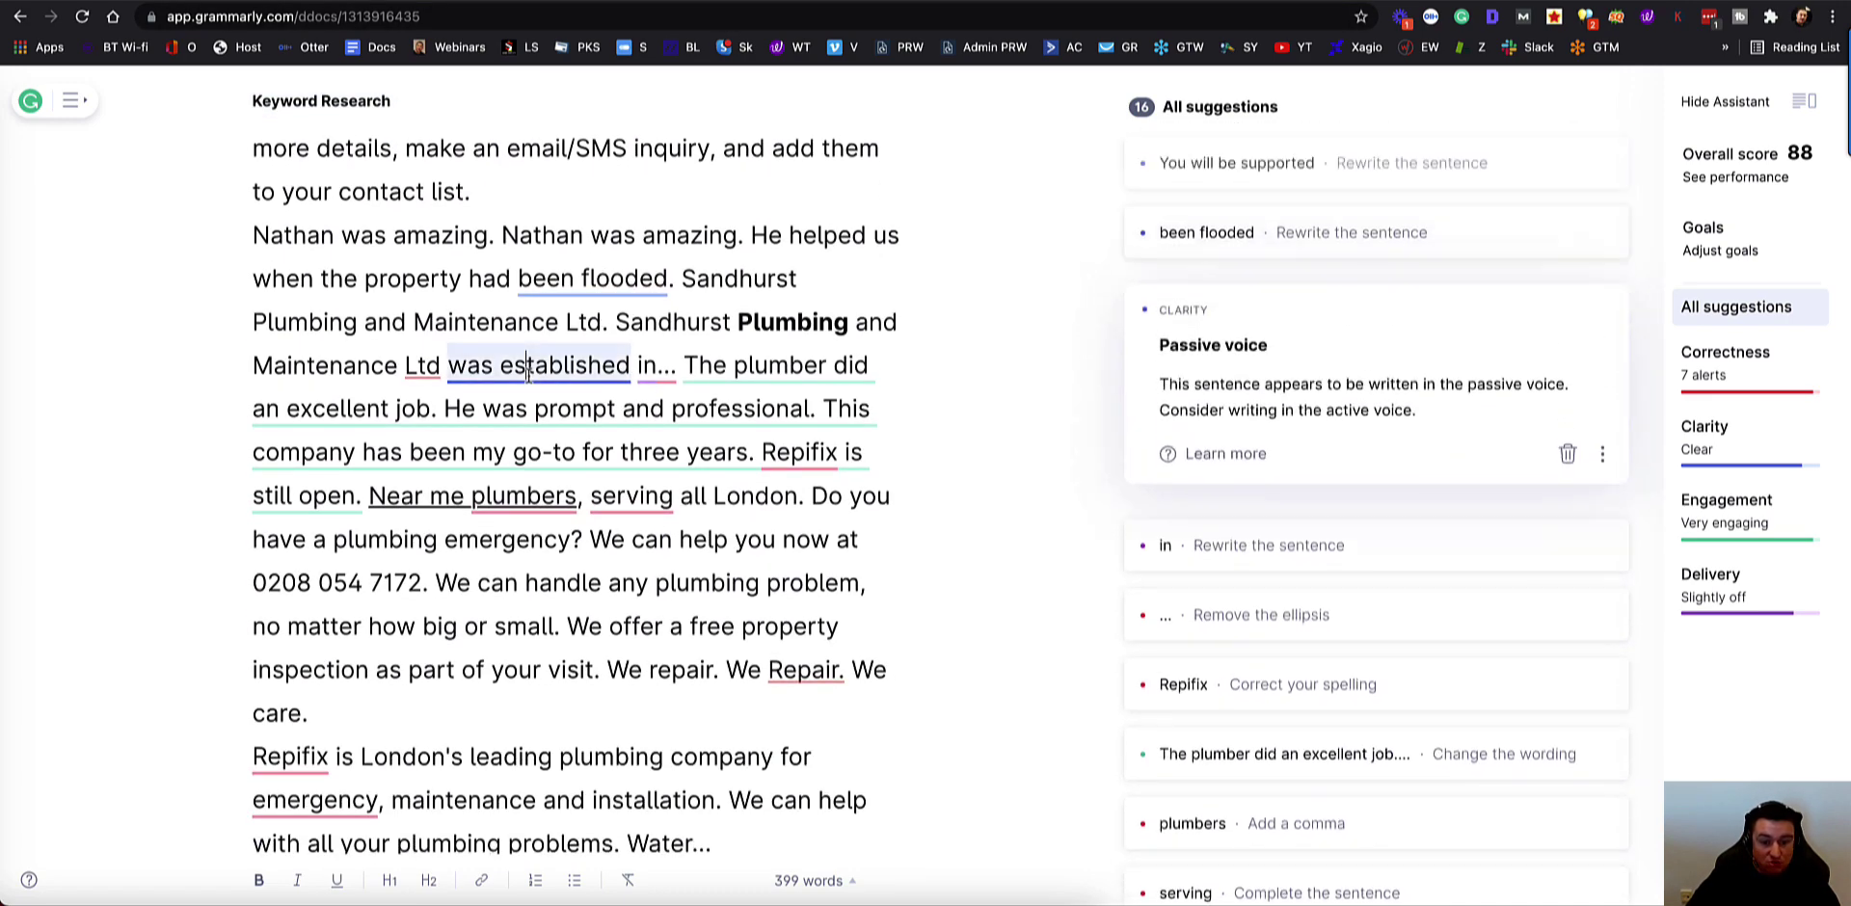
click(755, 369)
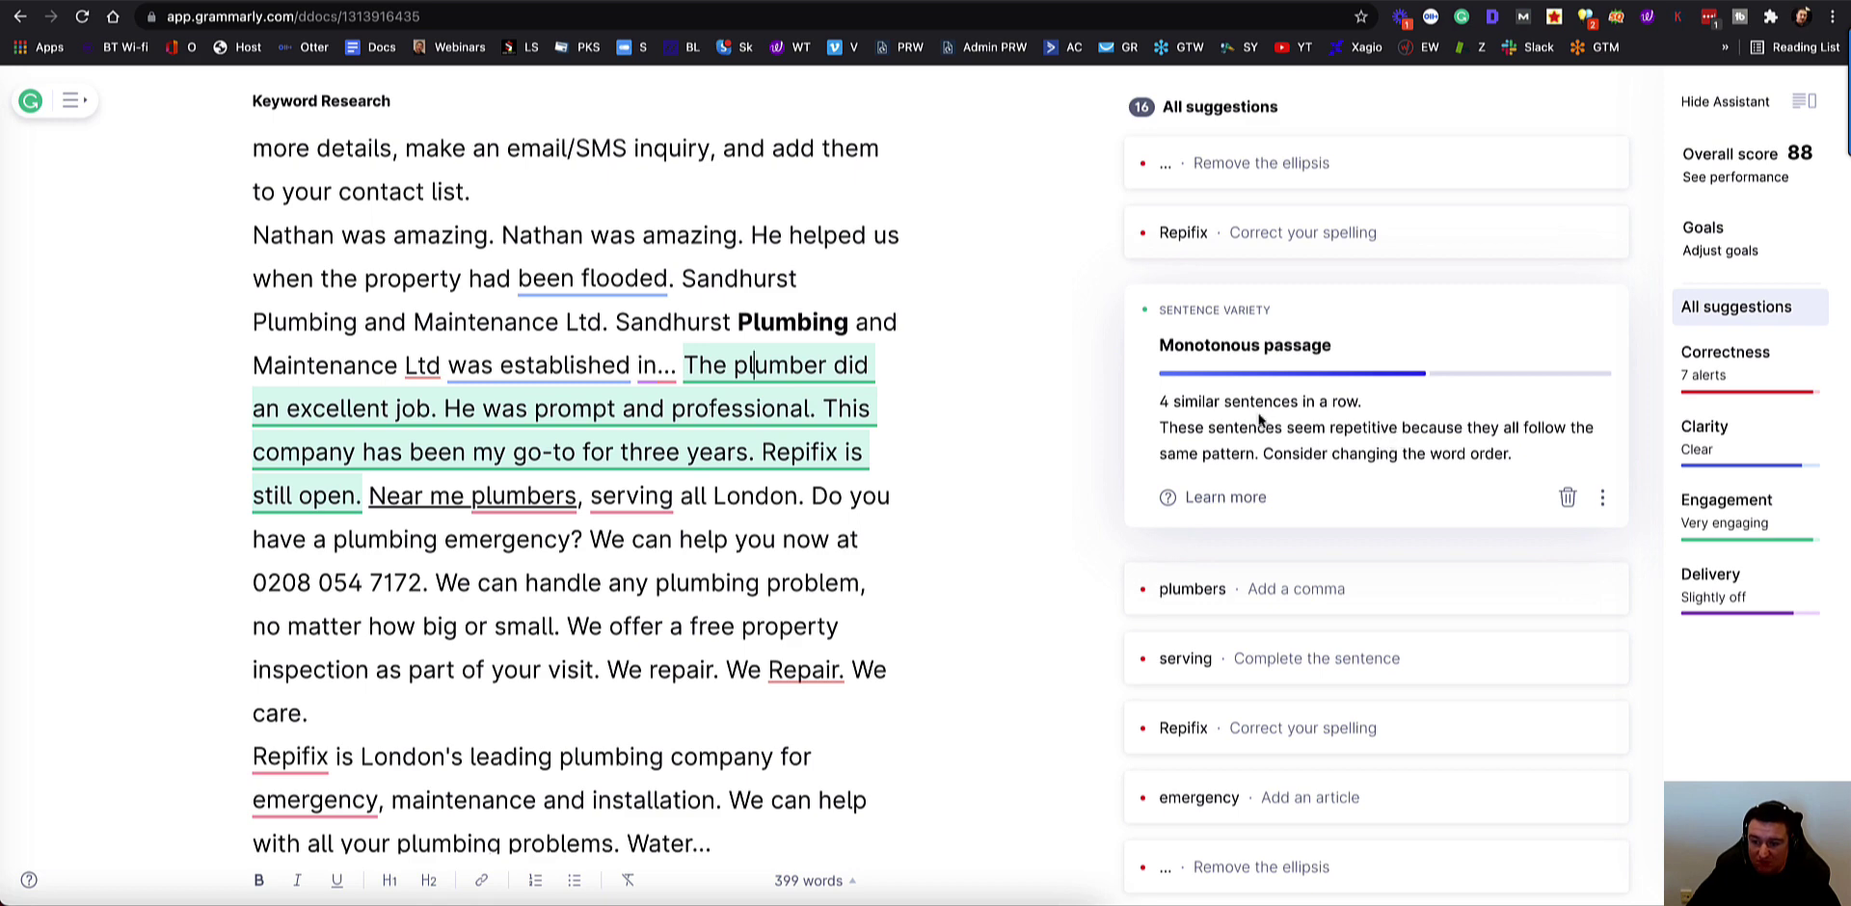
click(507, 496)
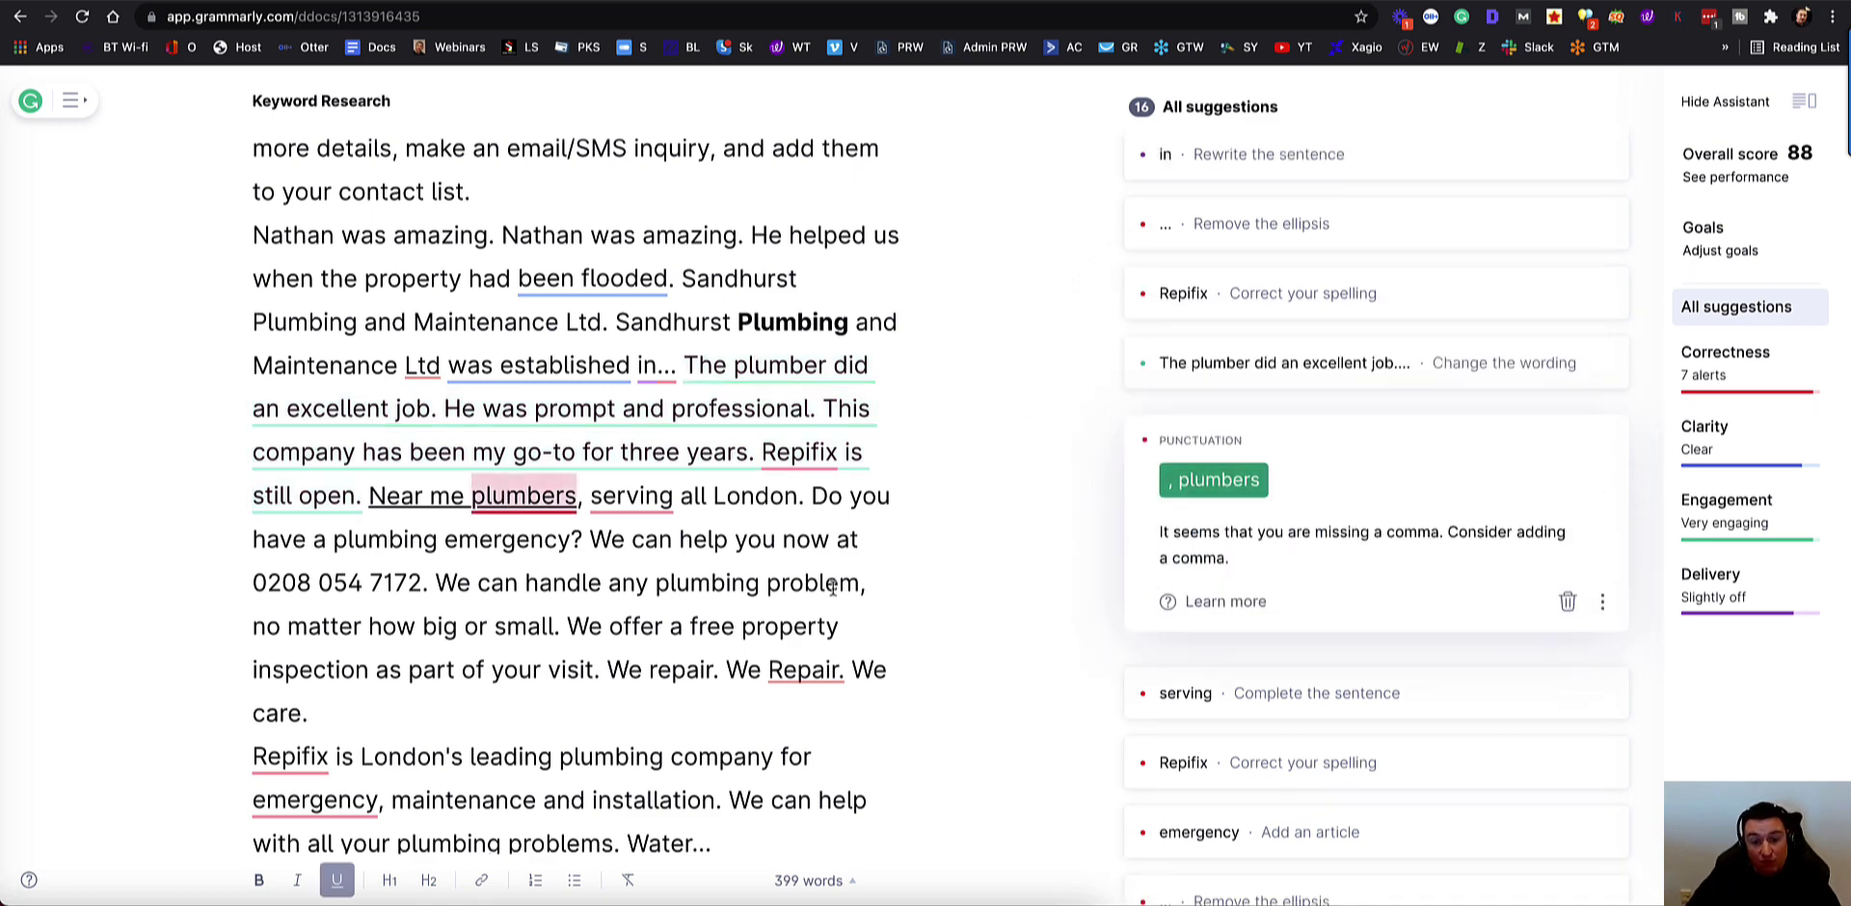
scroll(761, 502, down, 5)
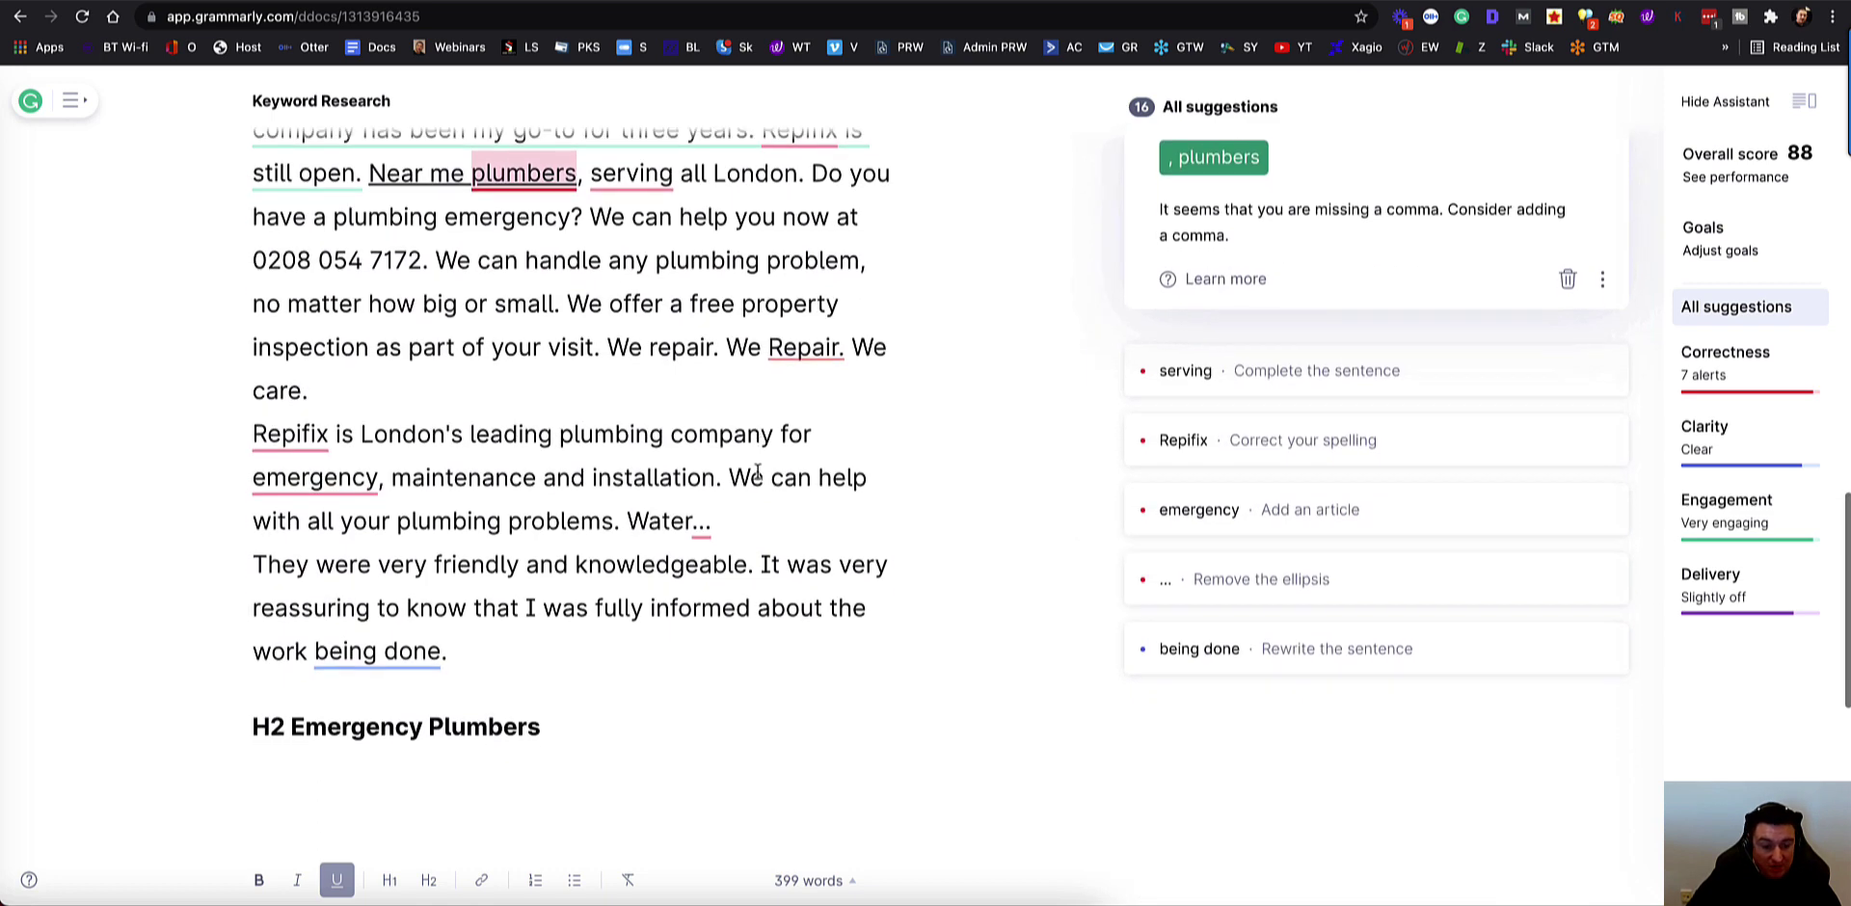
scroll(758, 471, up, 10)
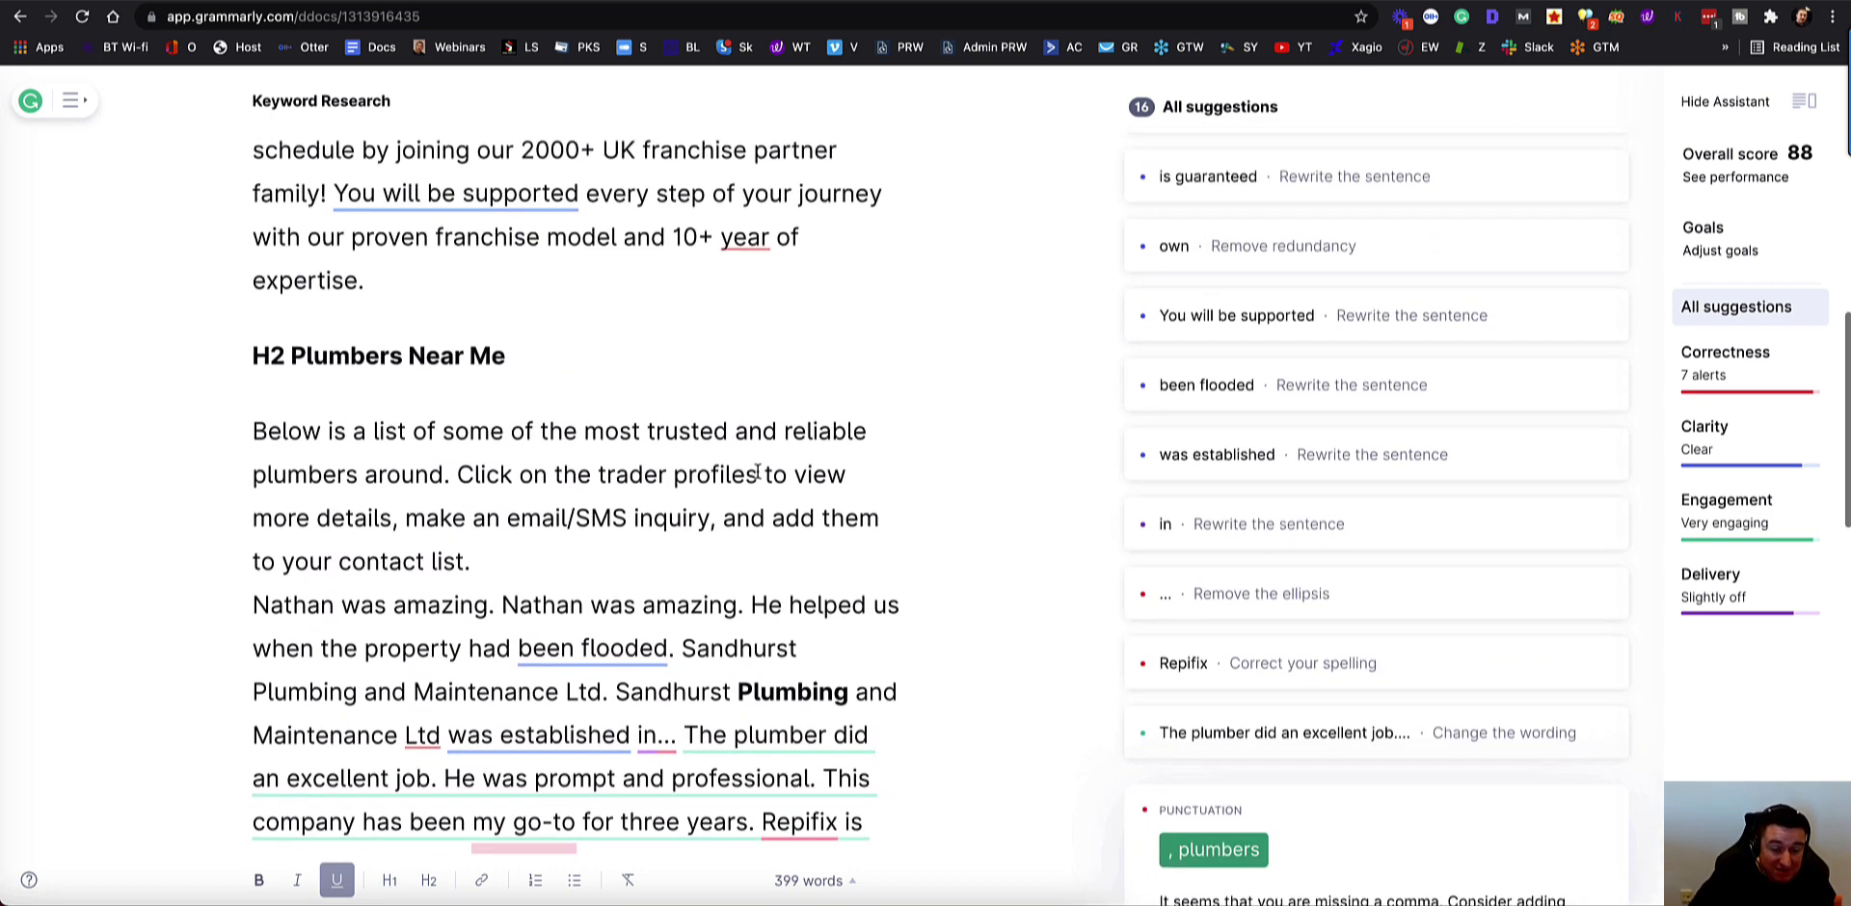
scroll(757, 472, up, 10)
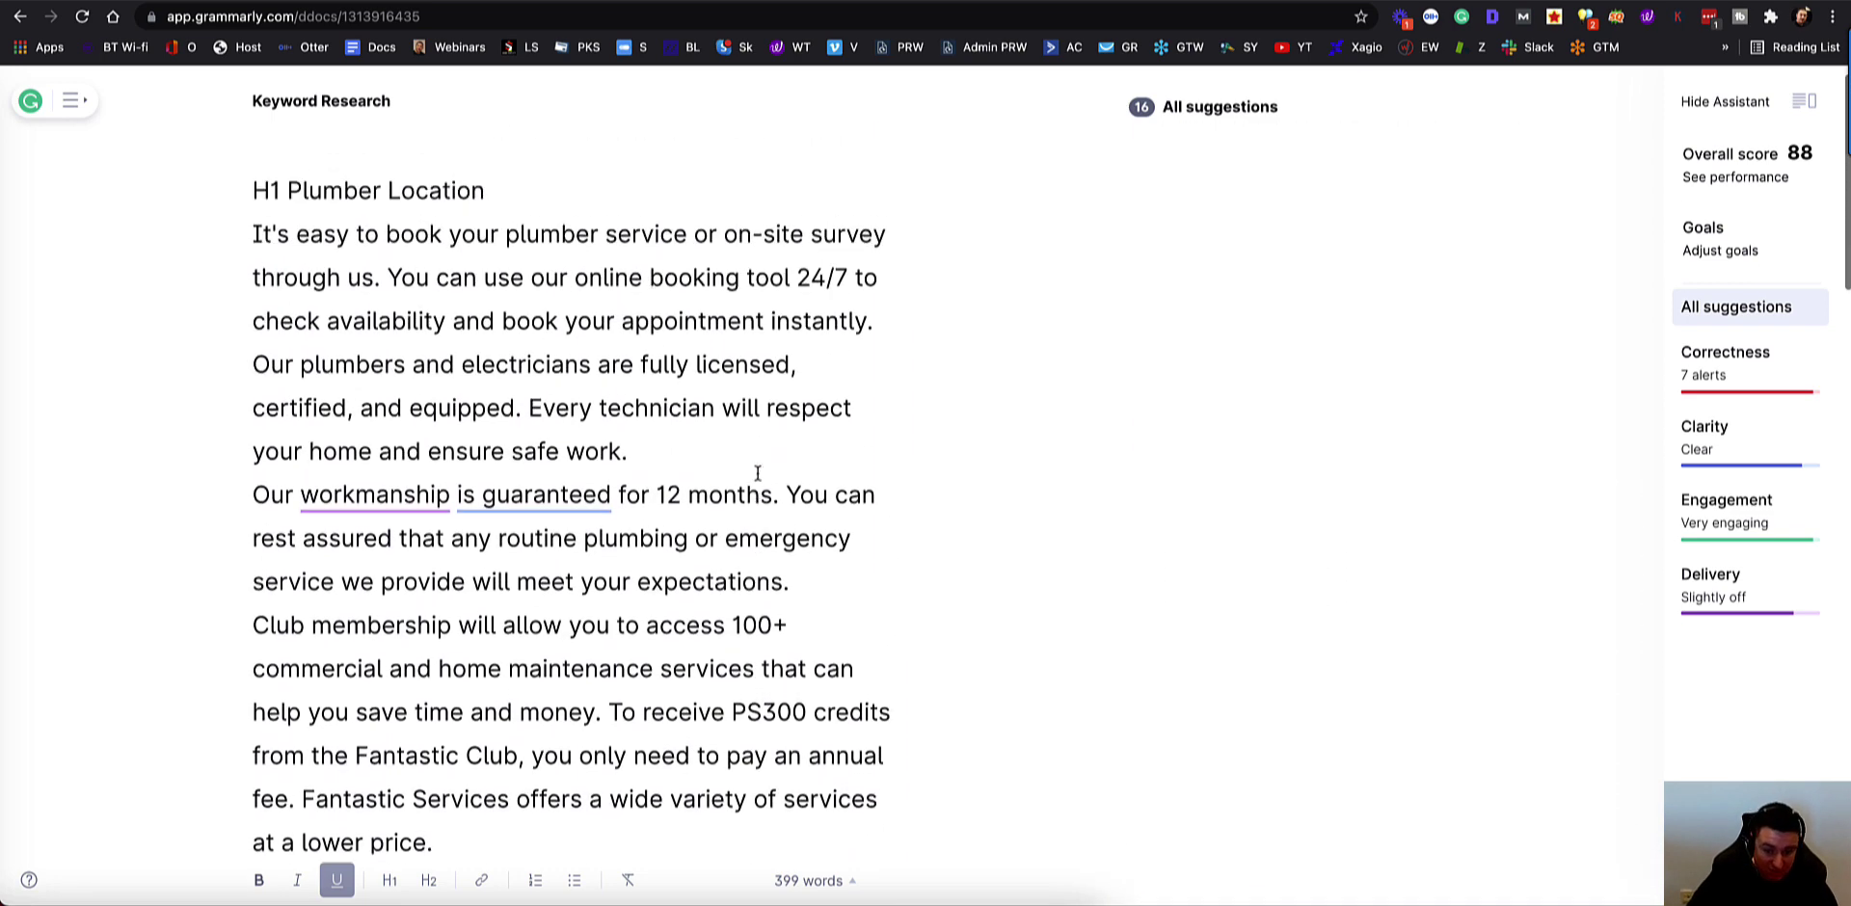